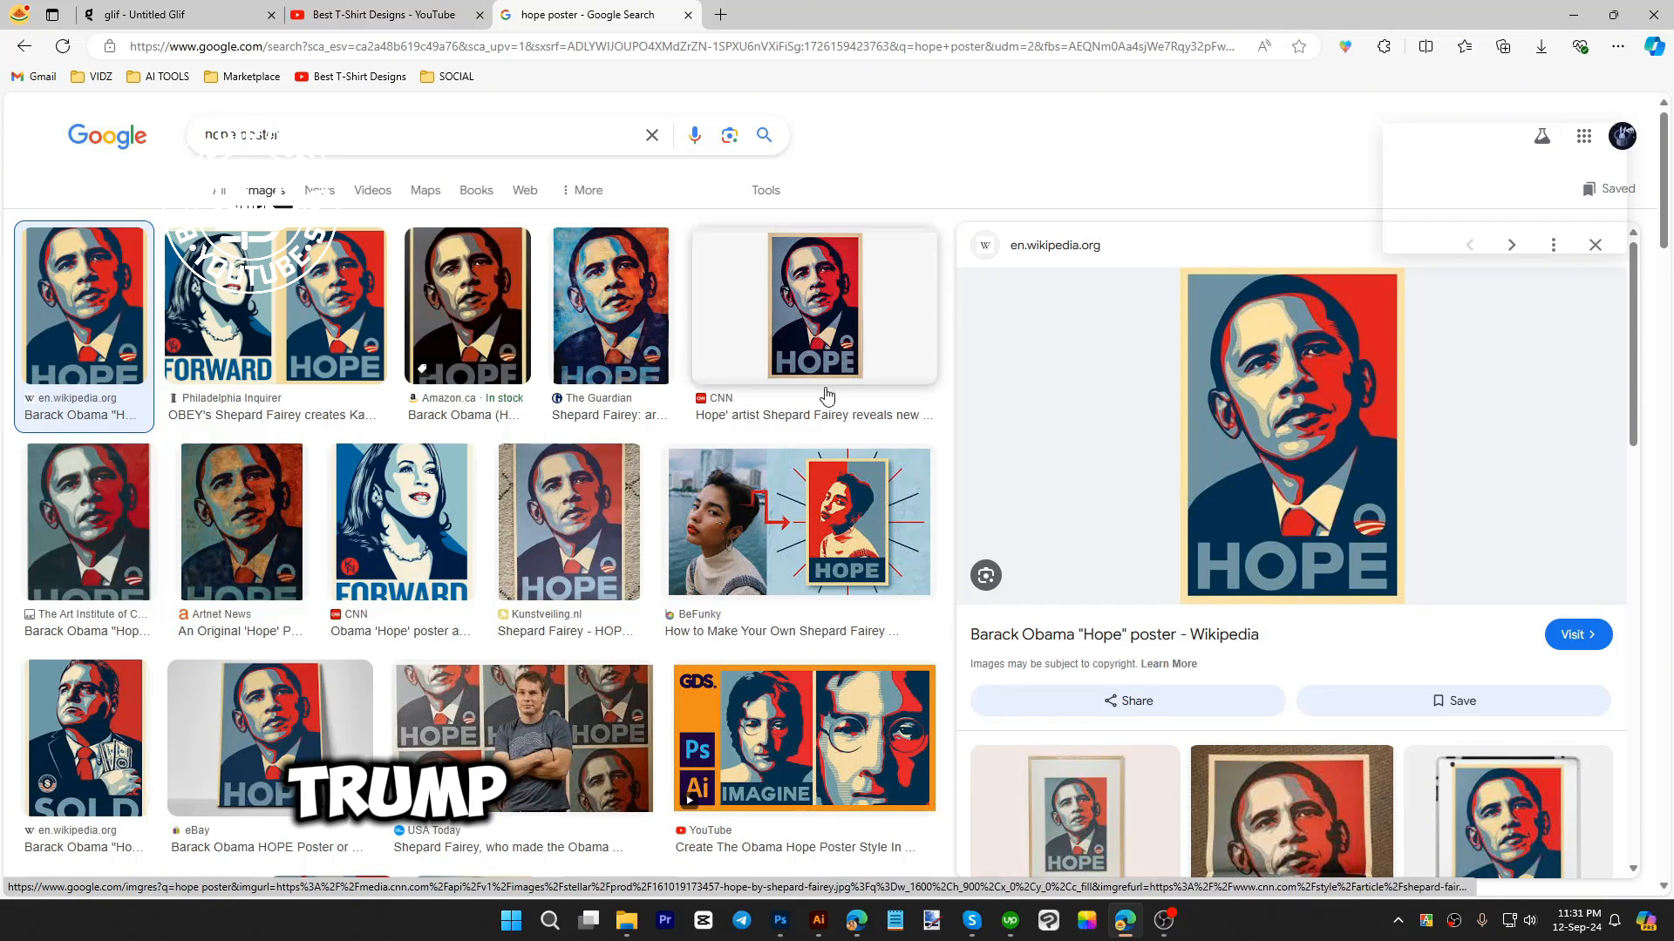
- Browse the hope poster image results and preview the Trump poster, the Customaps poster and the New York Times photo comparison
scroll(485, 496, down, 3)
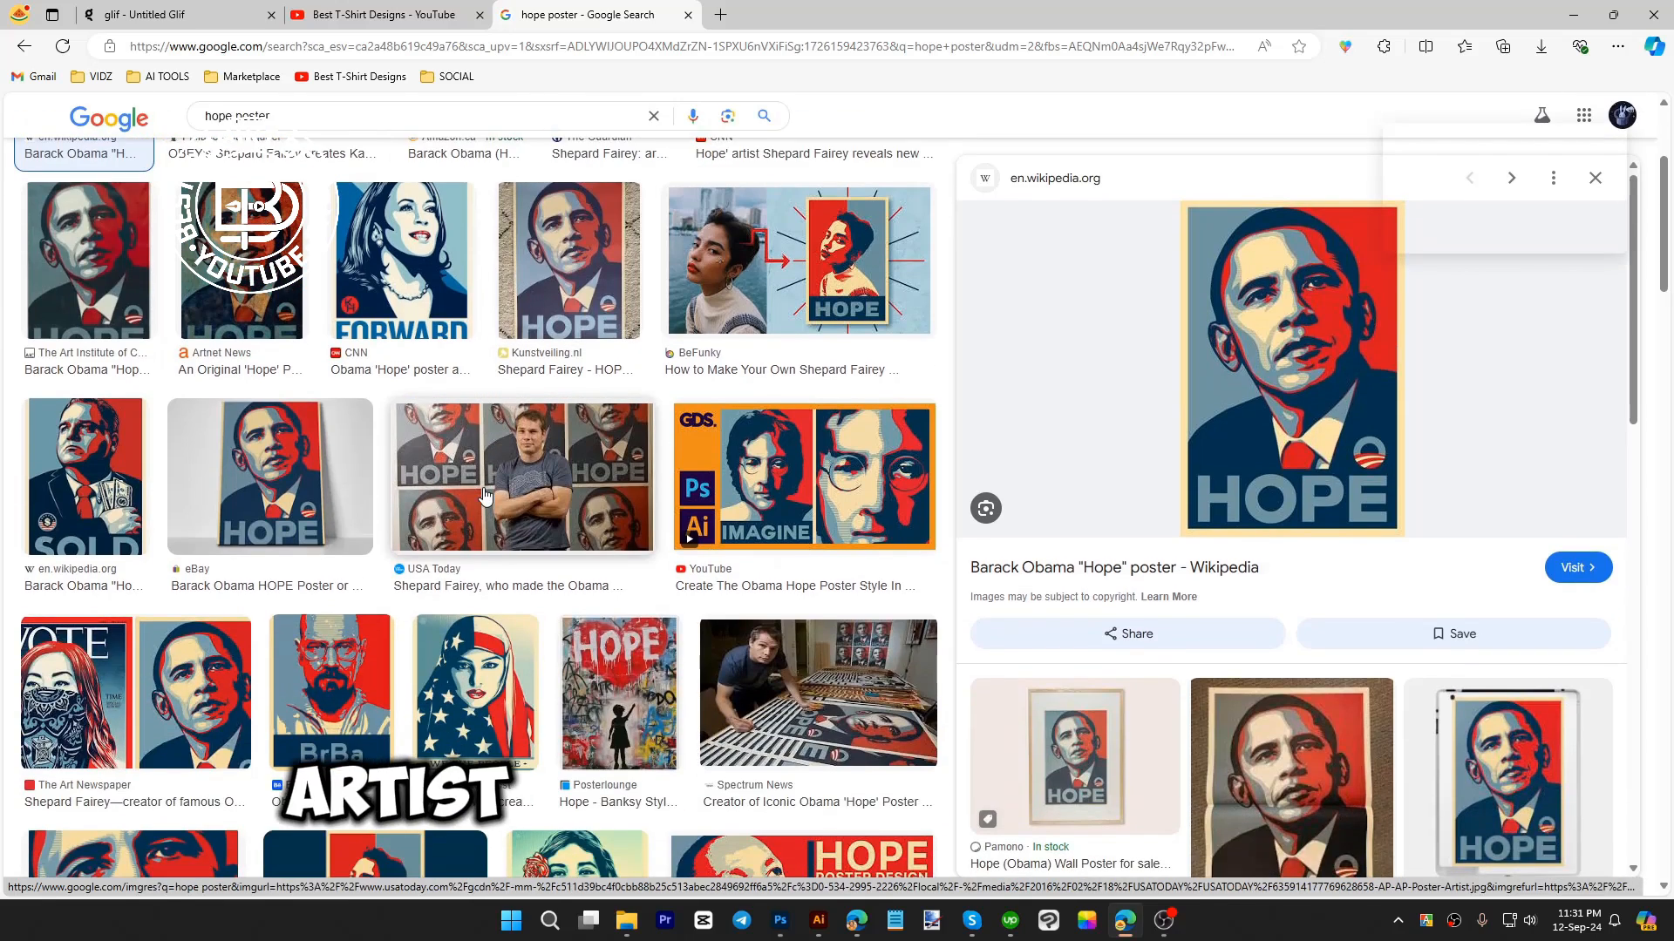
scroll(485, 495, down, 2)
scroll(485, 495, down, 4)
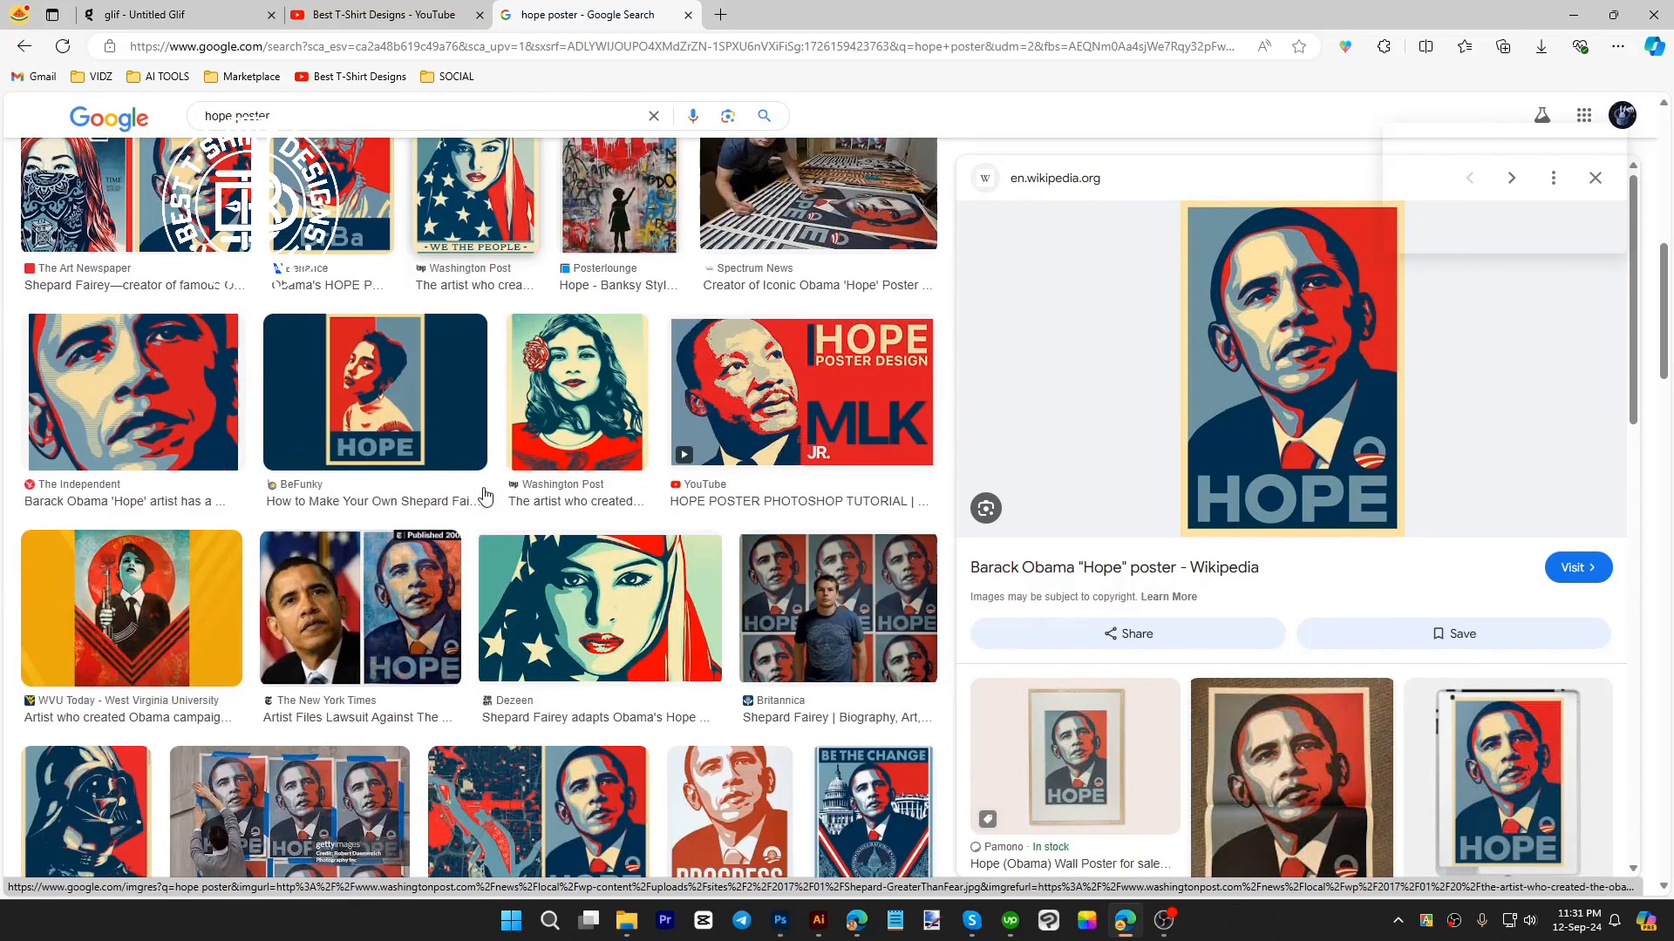
scroll(485, 495, down, 2)
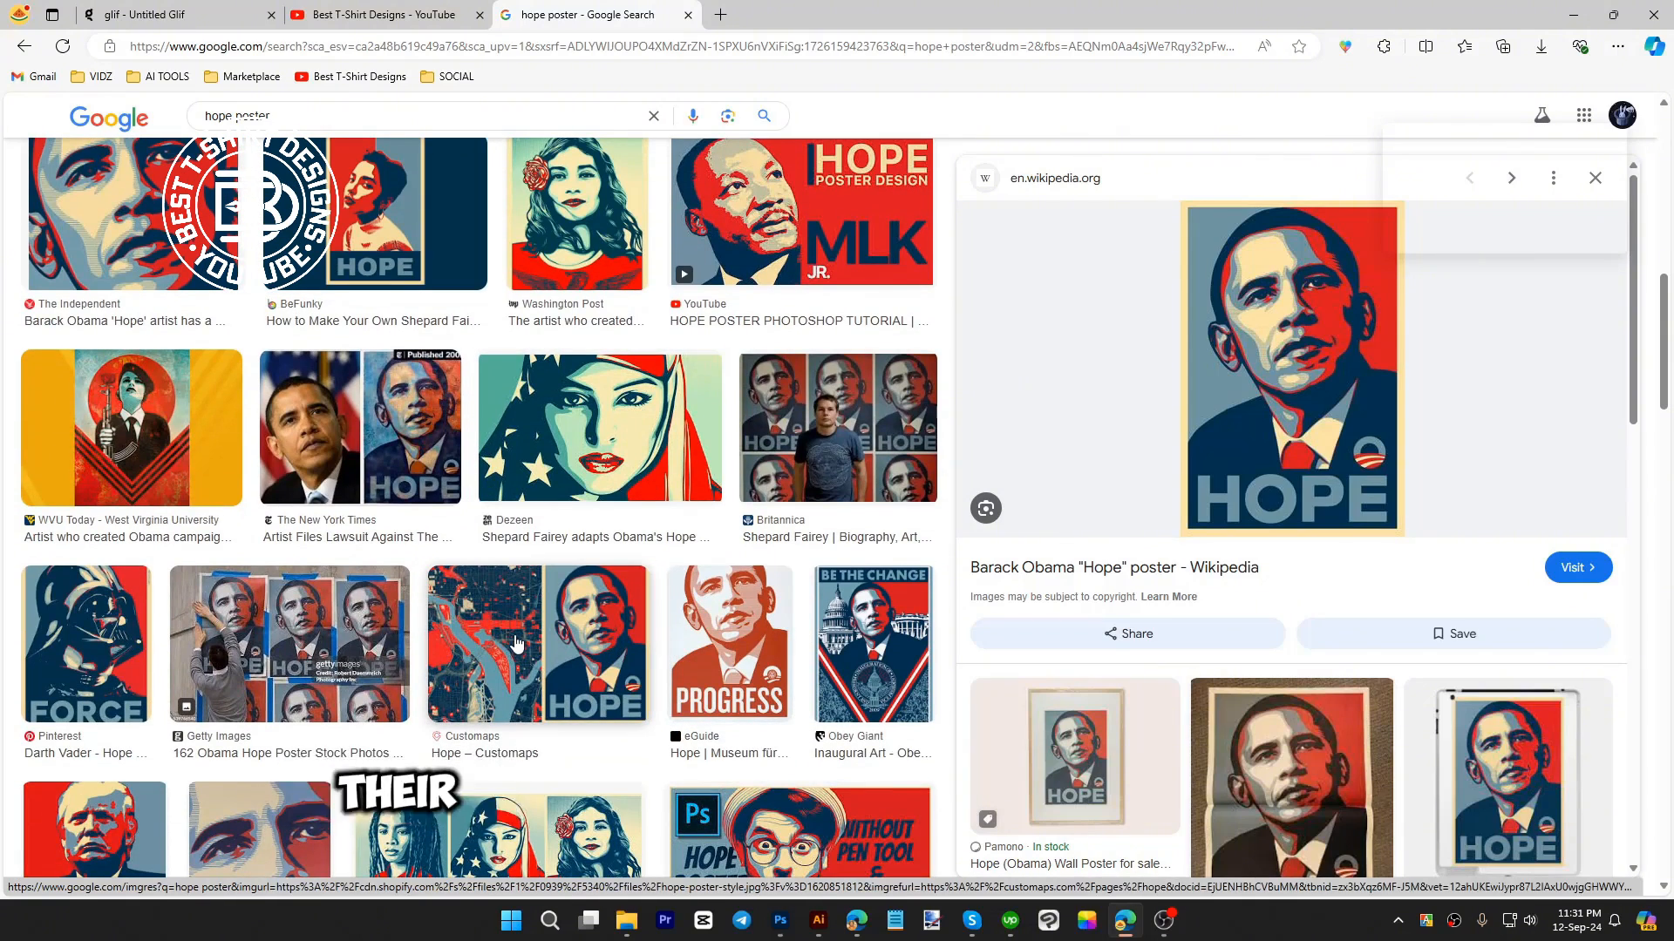
scroll(515, 642, down, 1)
click(94, 771)
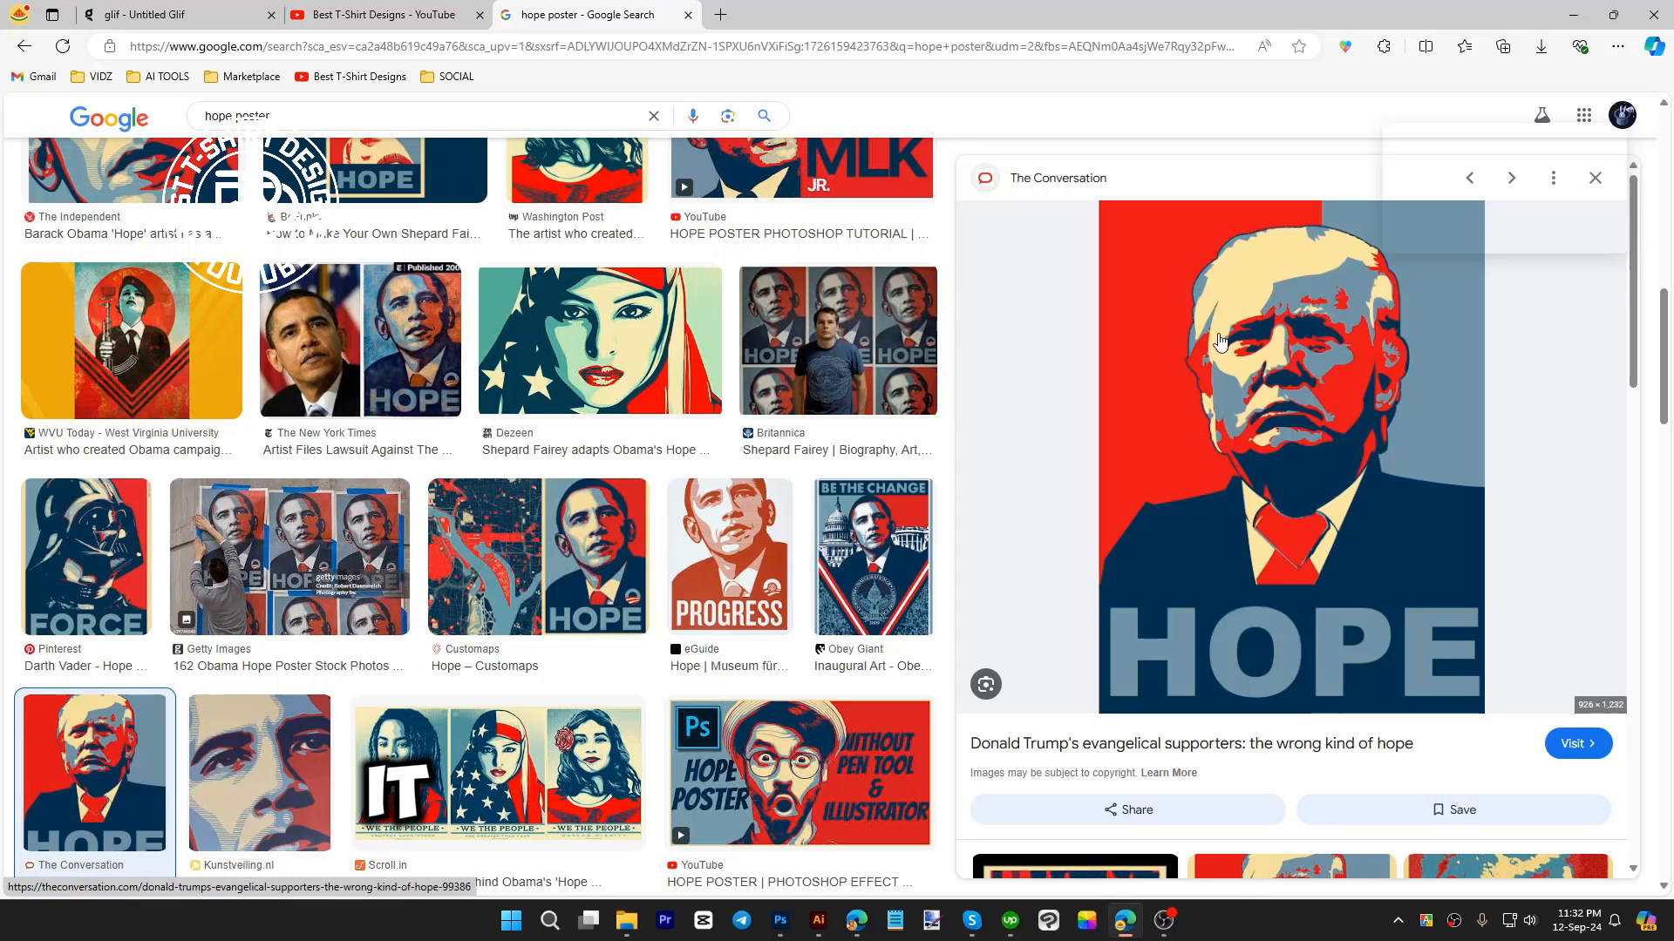
click(538, 558)
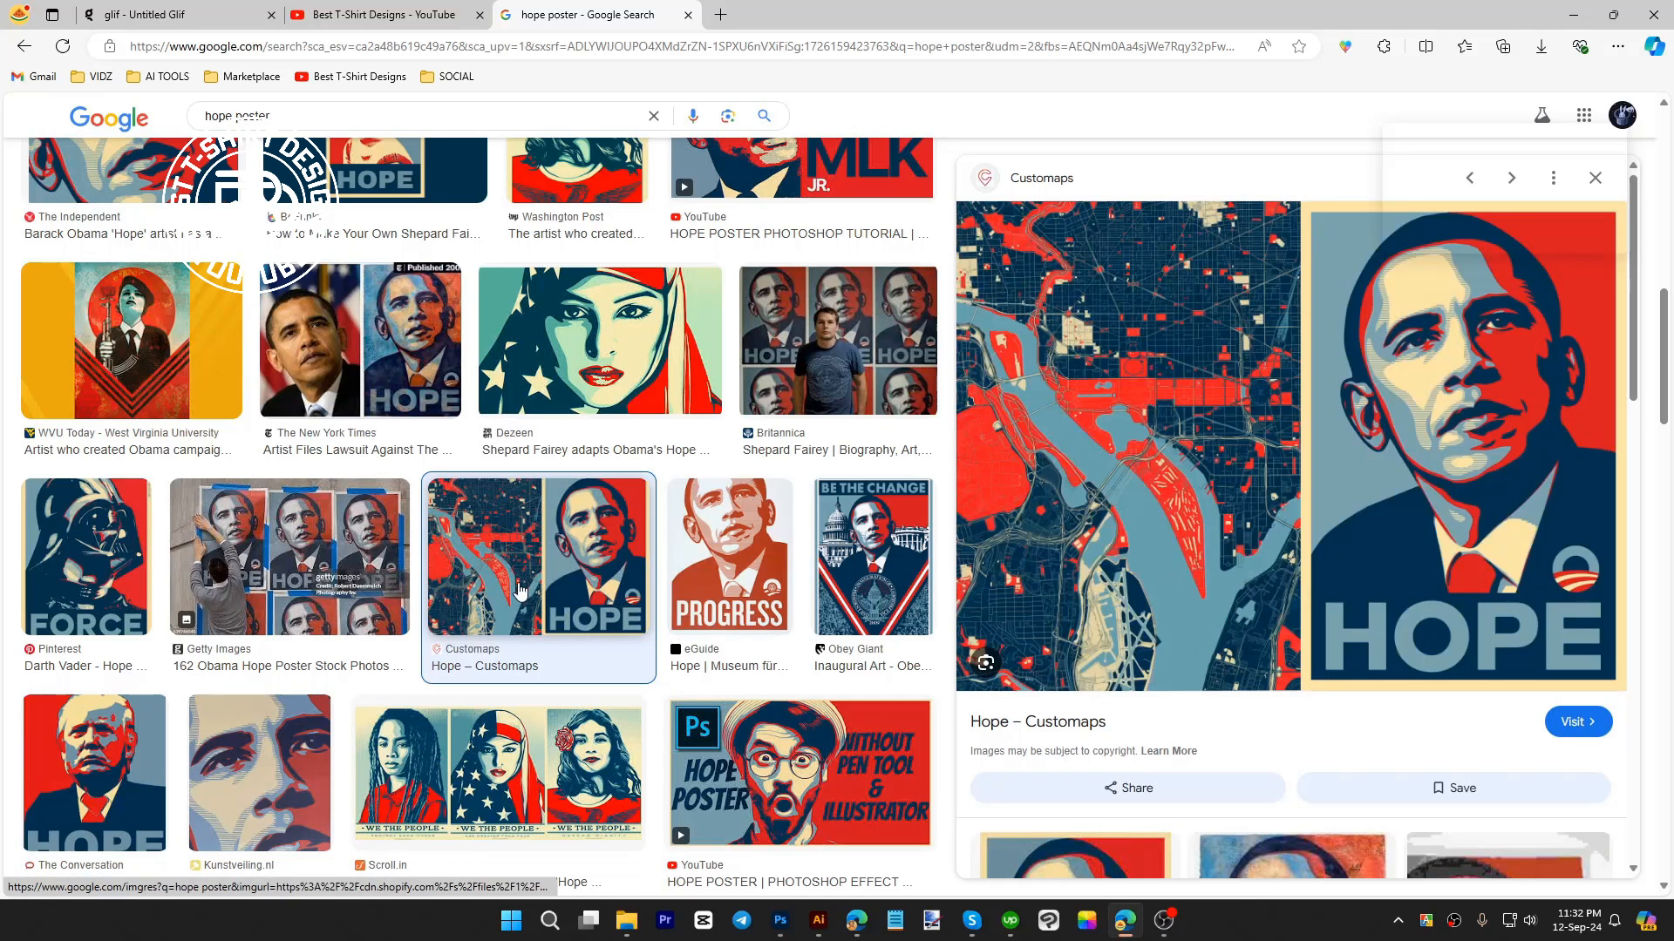
scroll(488, 541, up, 2)
click(364, 502)
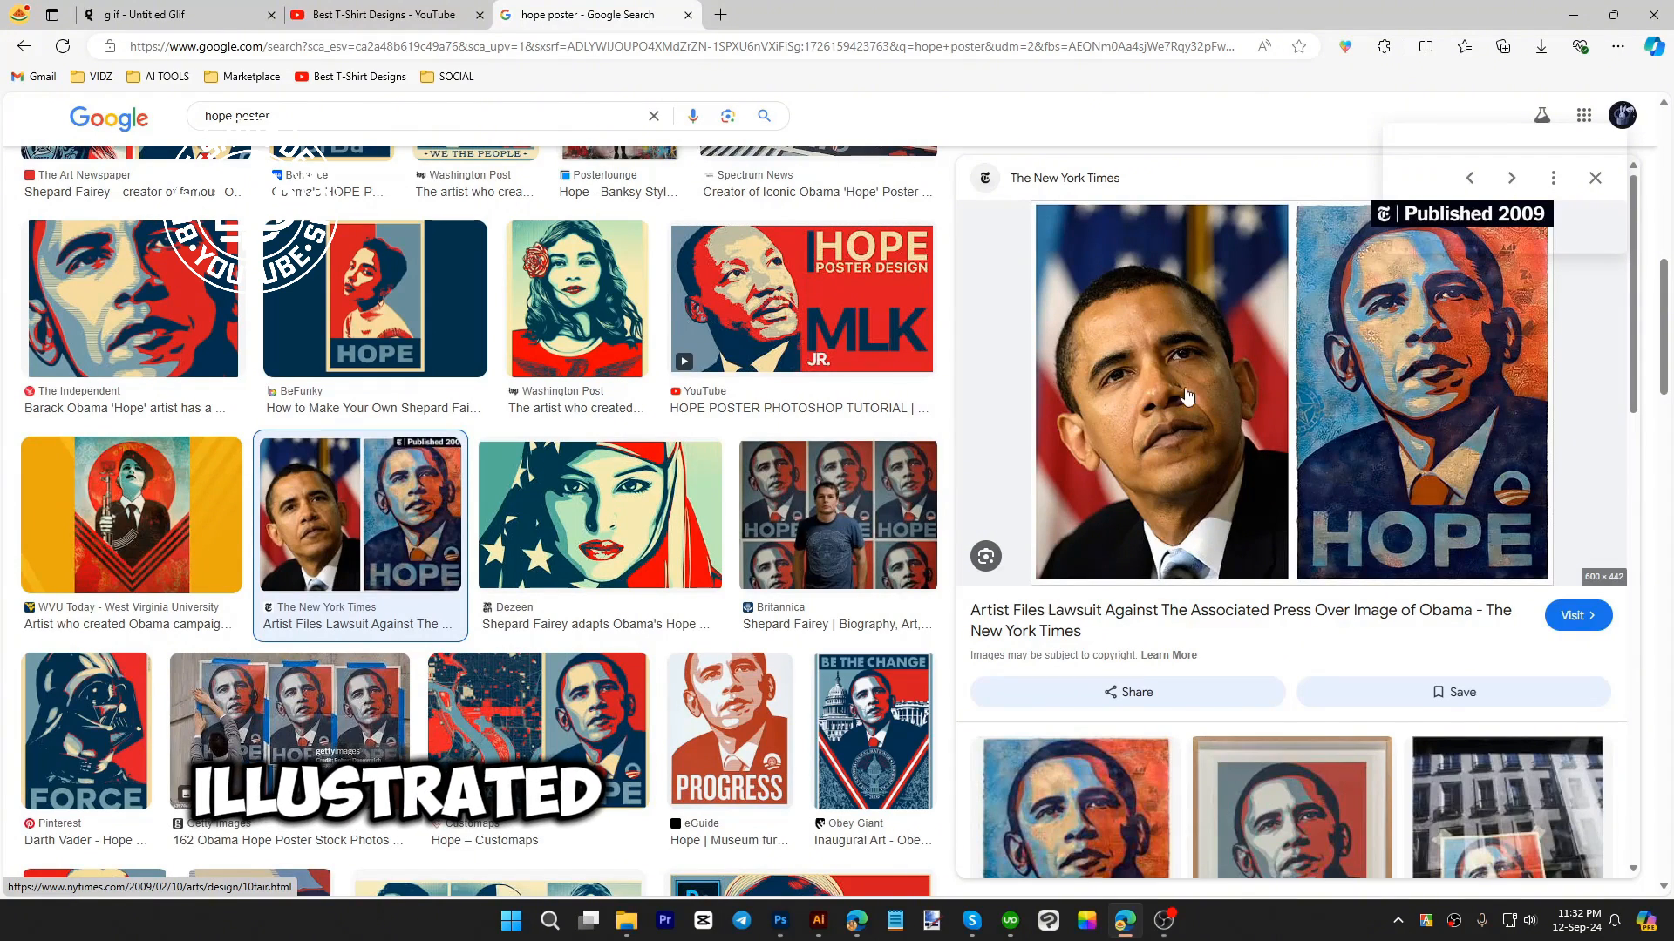
scroll(415, 481, up, 5)
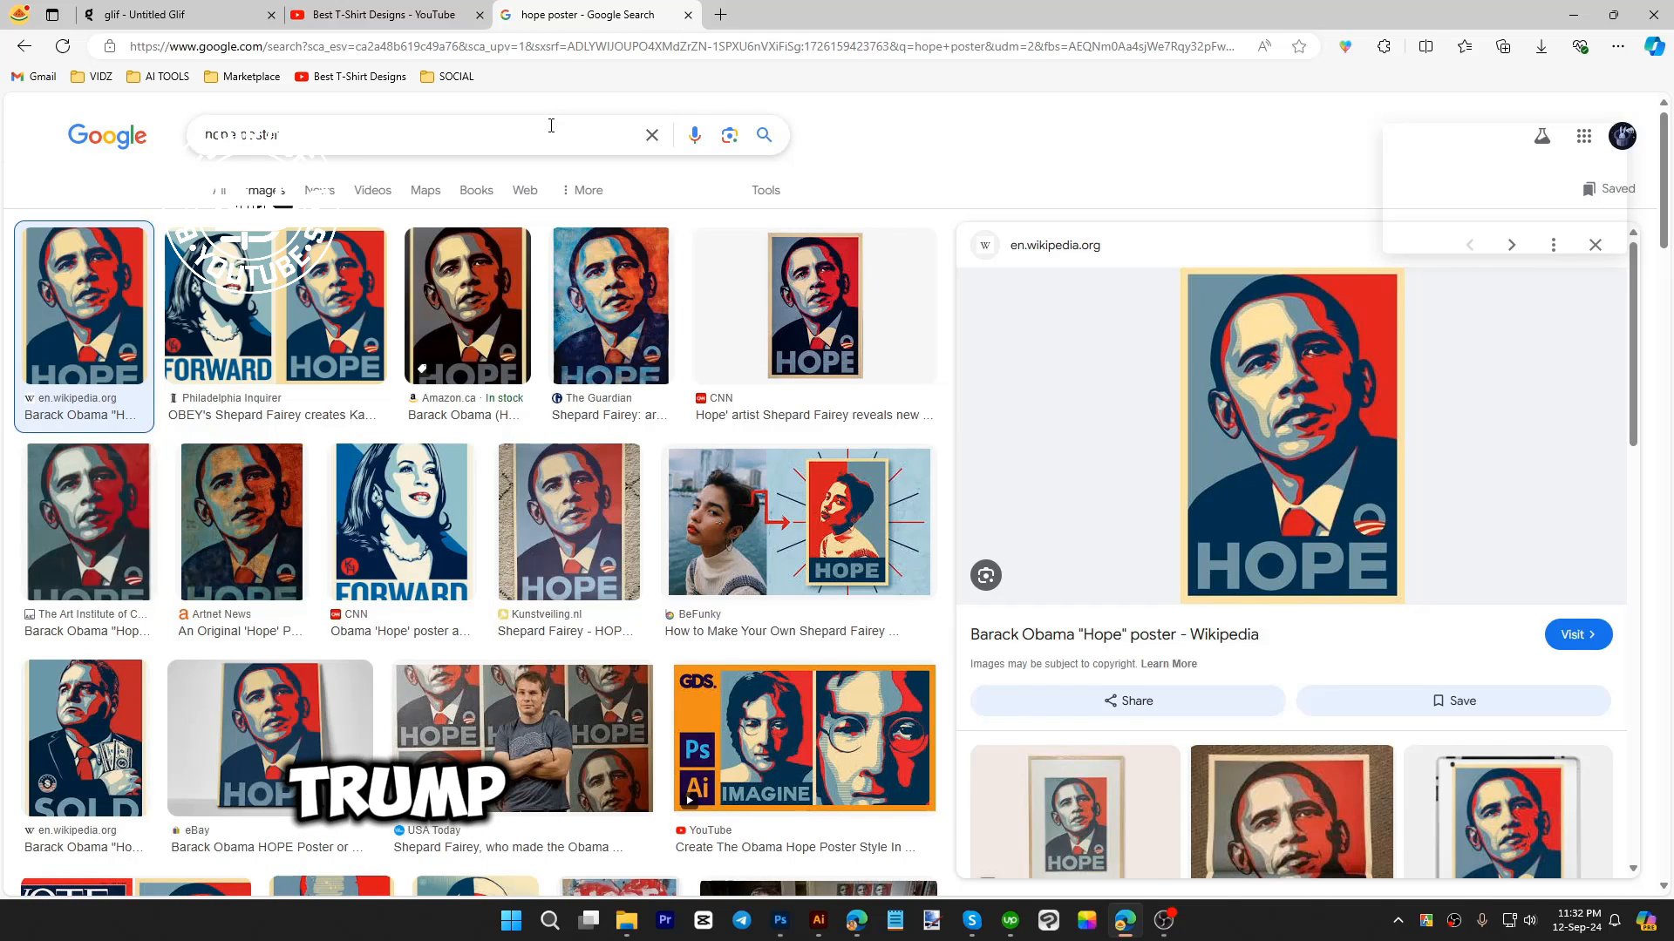
- Switch to the Glif project and examine the full image description prompt for the Donald Trump vector drawing
key(ctrl+1)
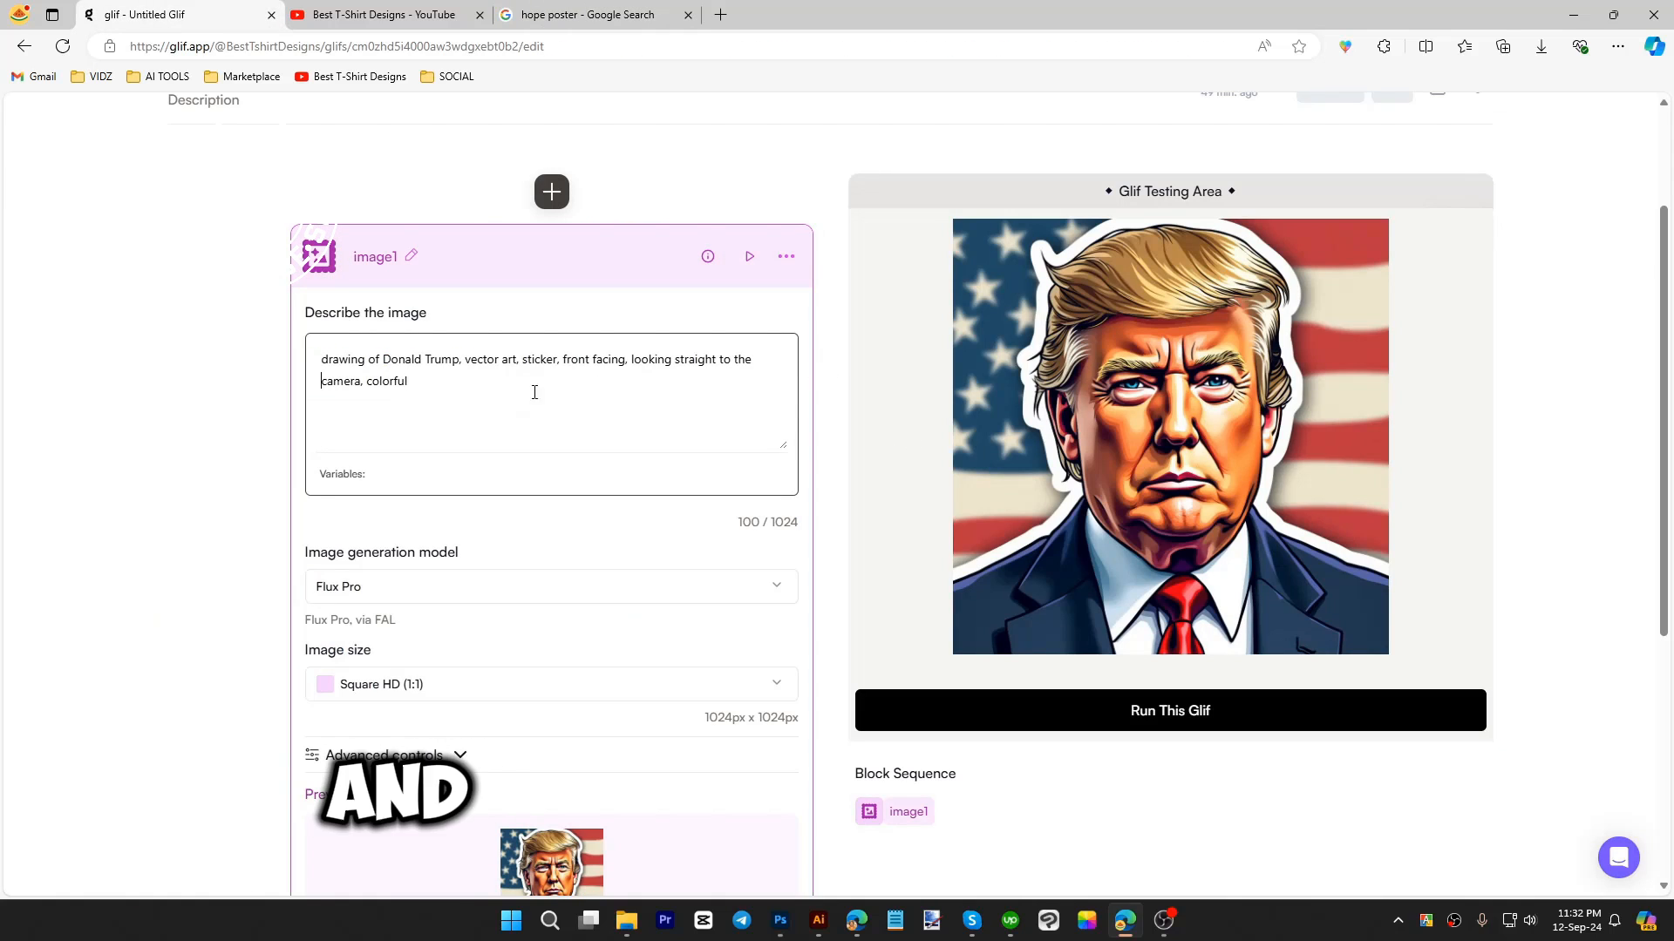
drag(436, 398, 291, 362)
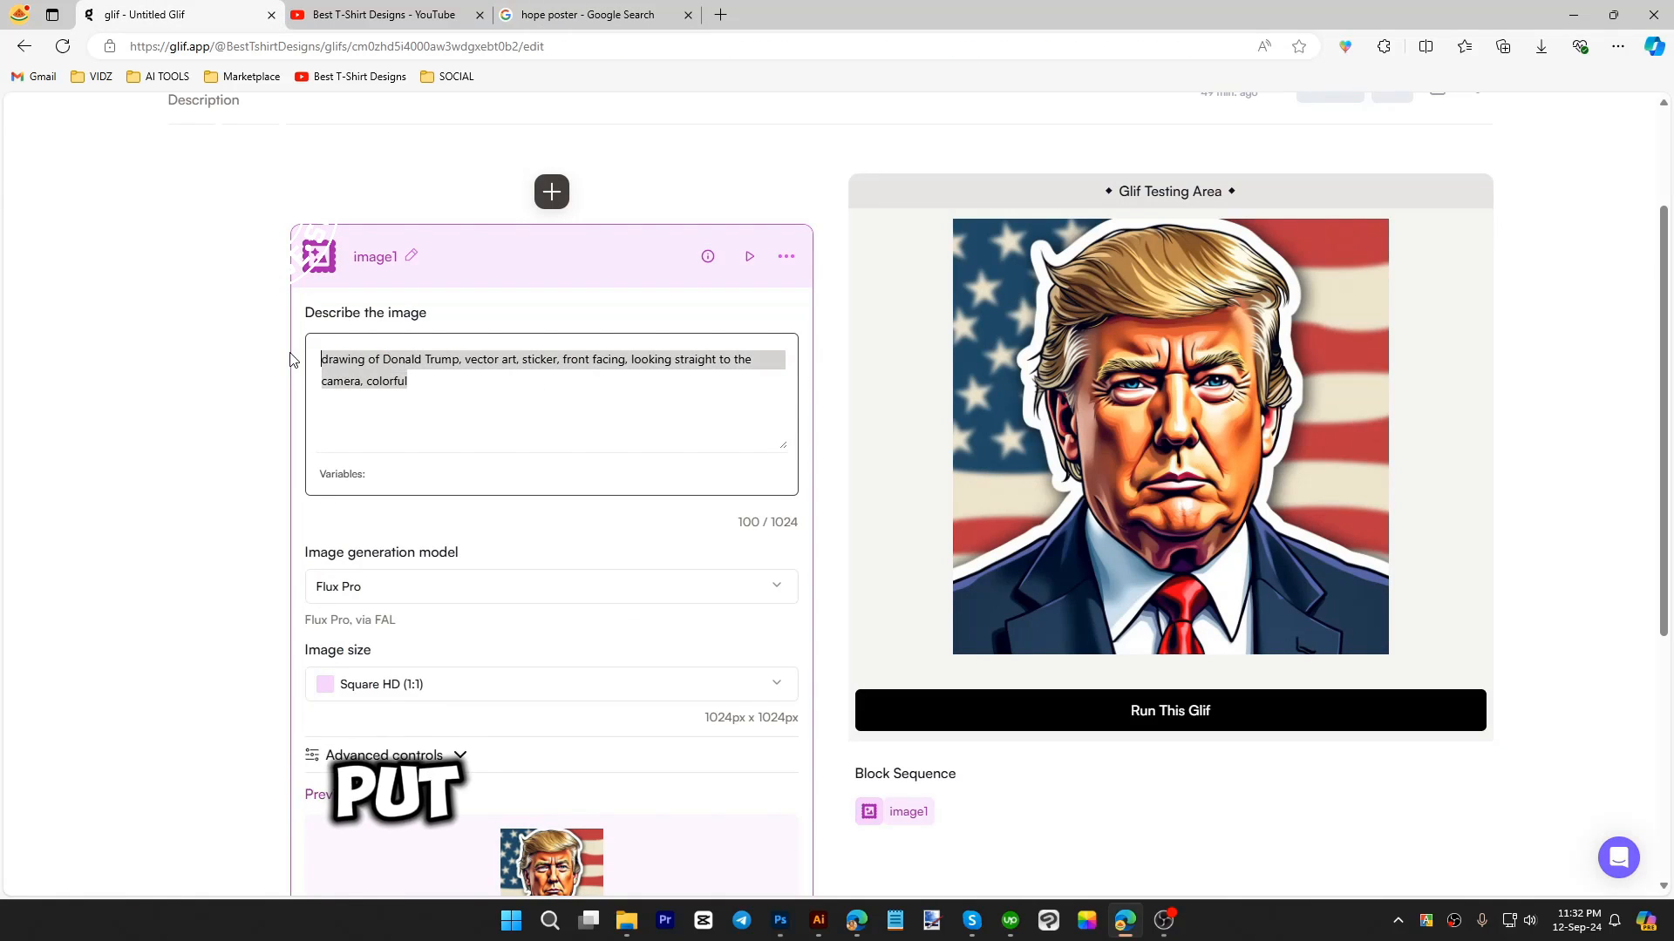
click(479, 380)
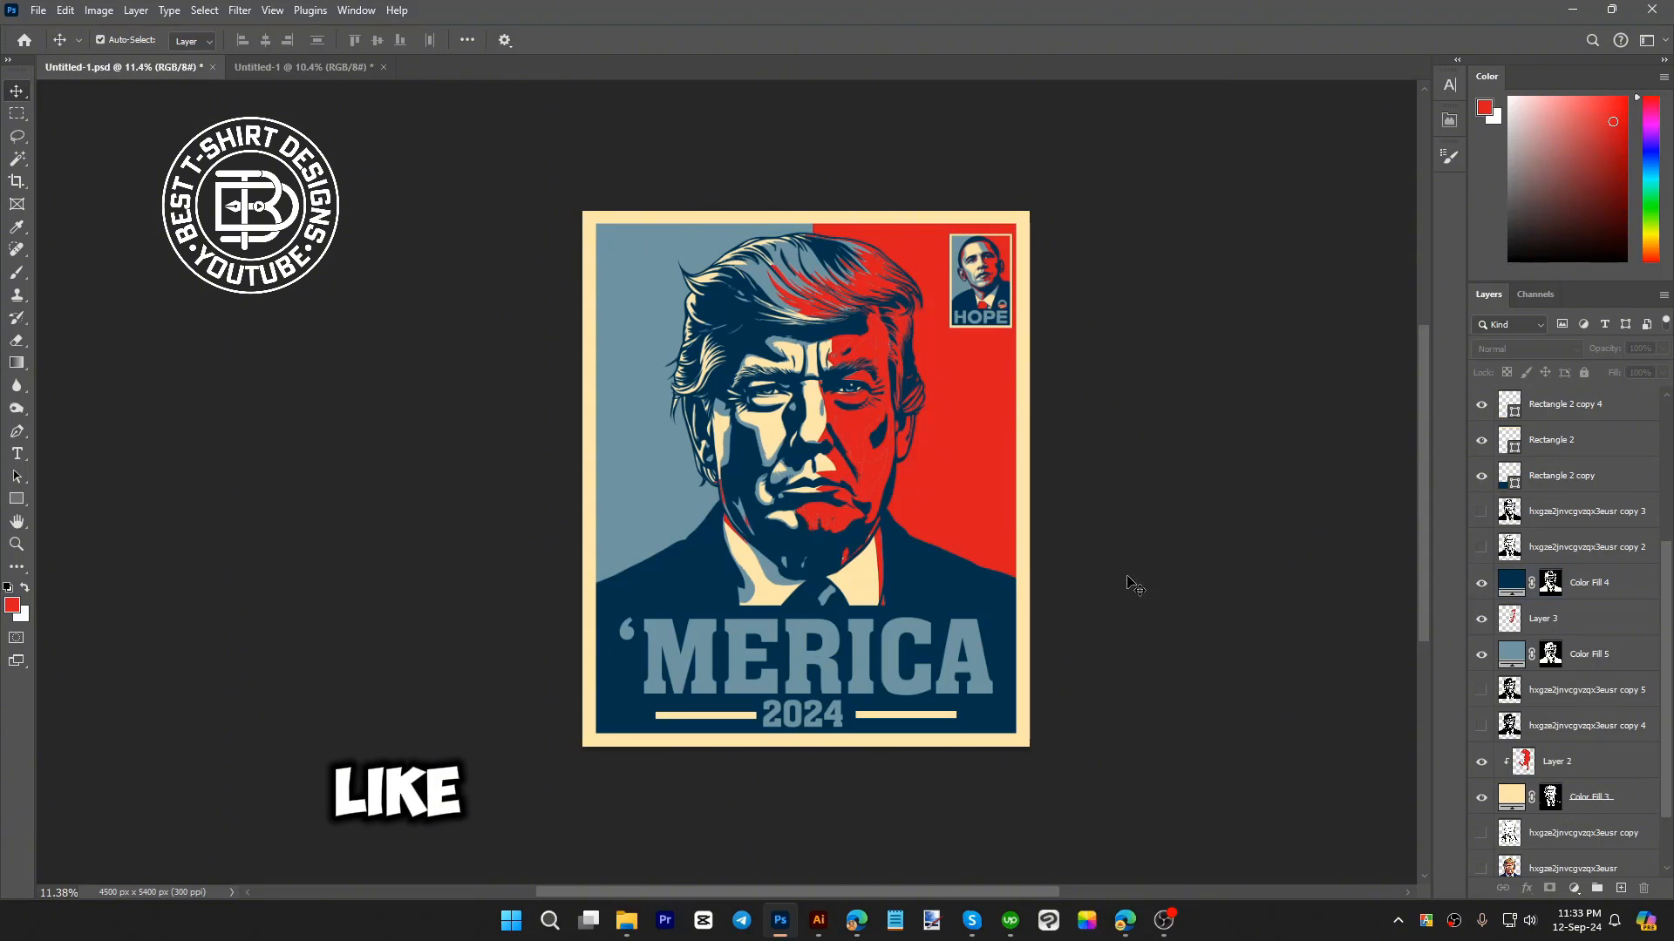
- Switch to the Untitled-1 document with the flag-background portrait and check the small HOPE reference poster layer
click(304, 74)
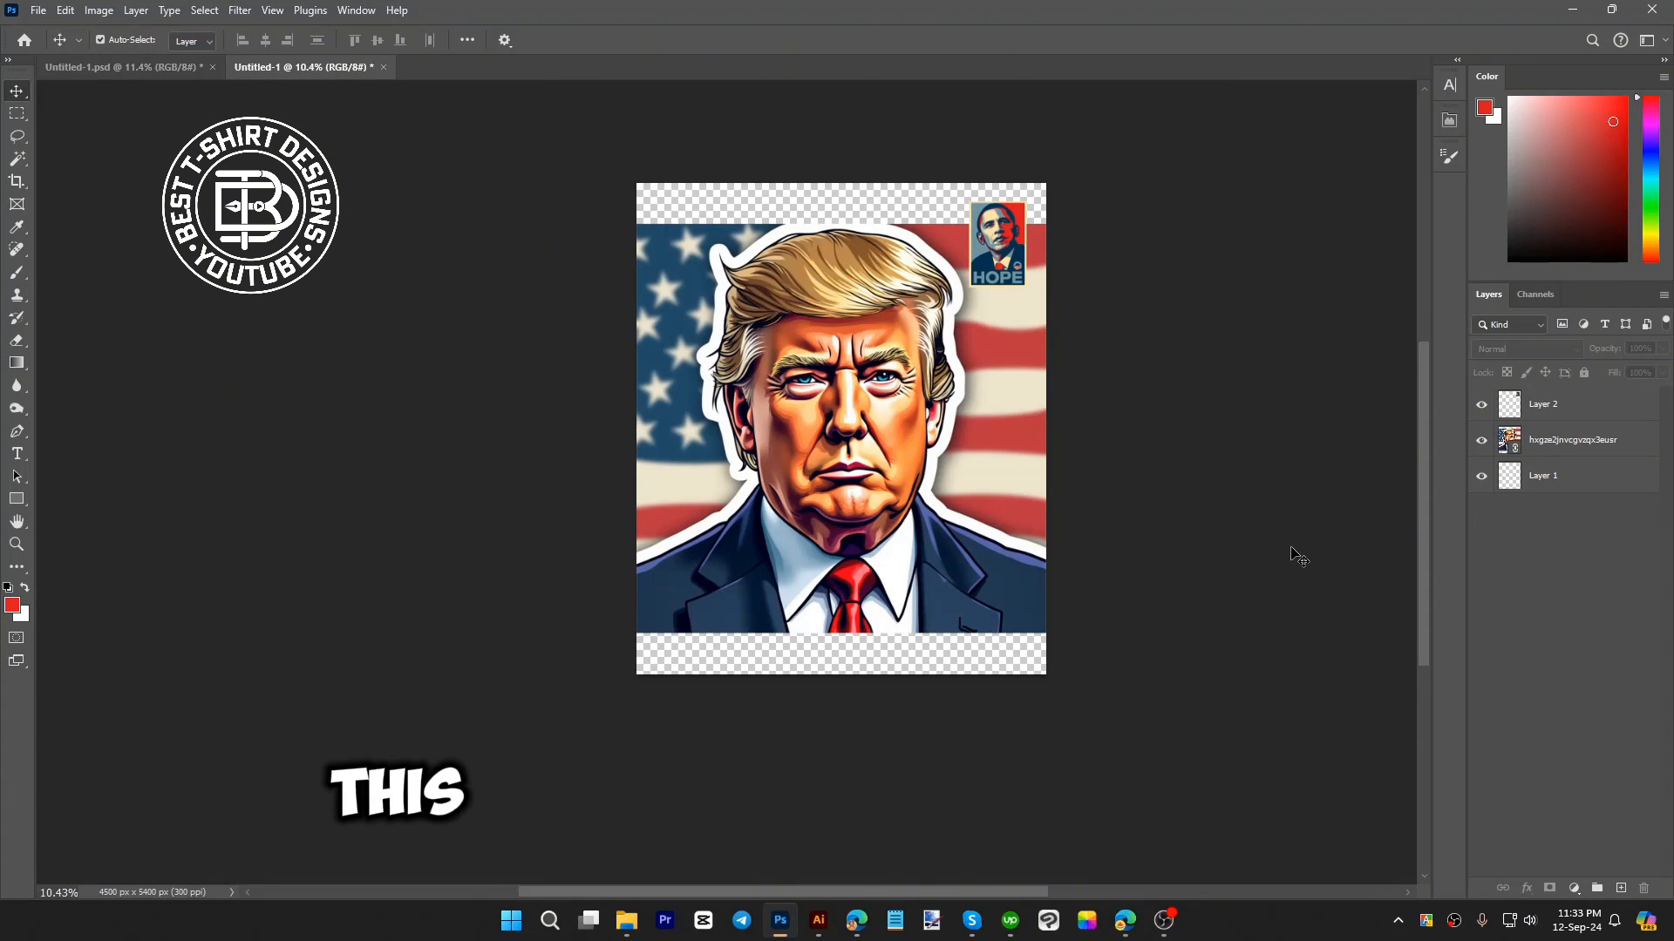
click(998, 265)
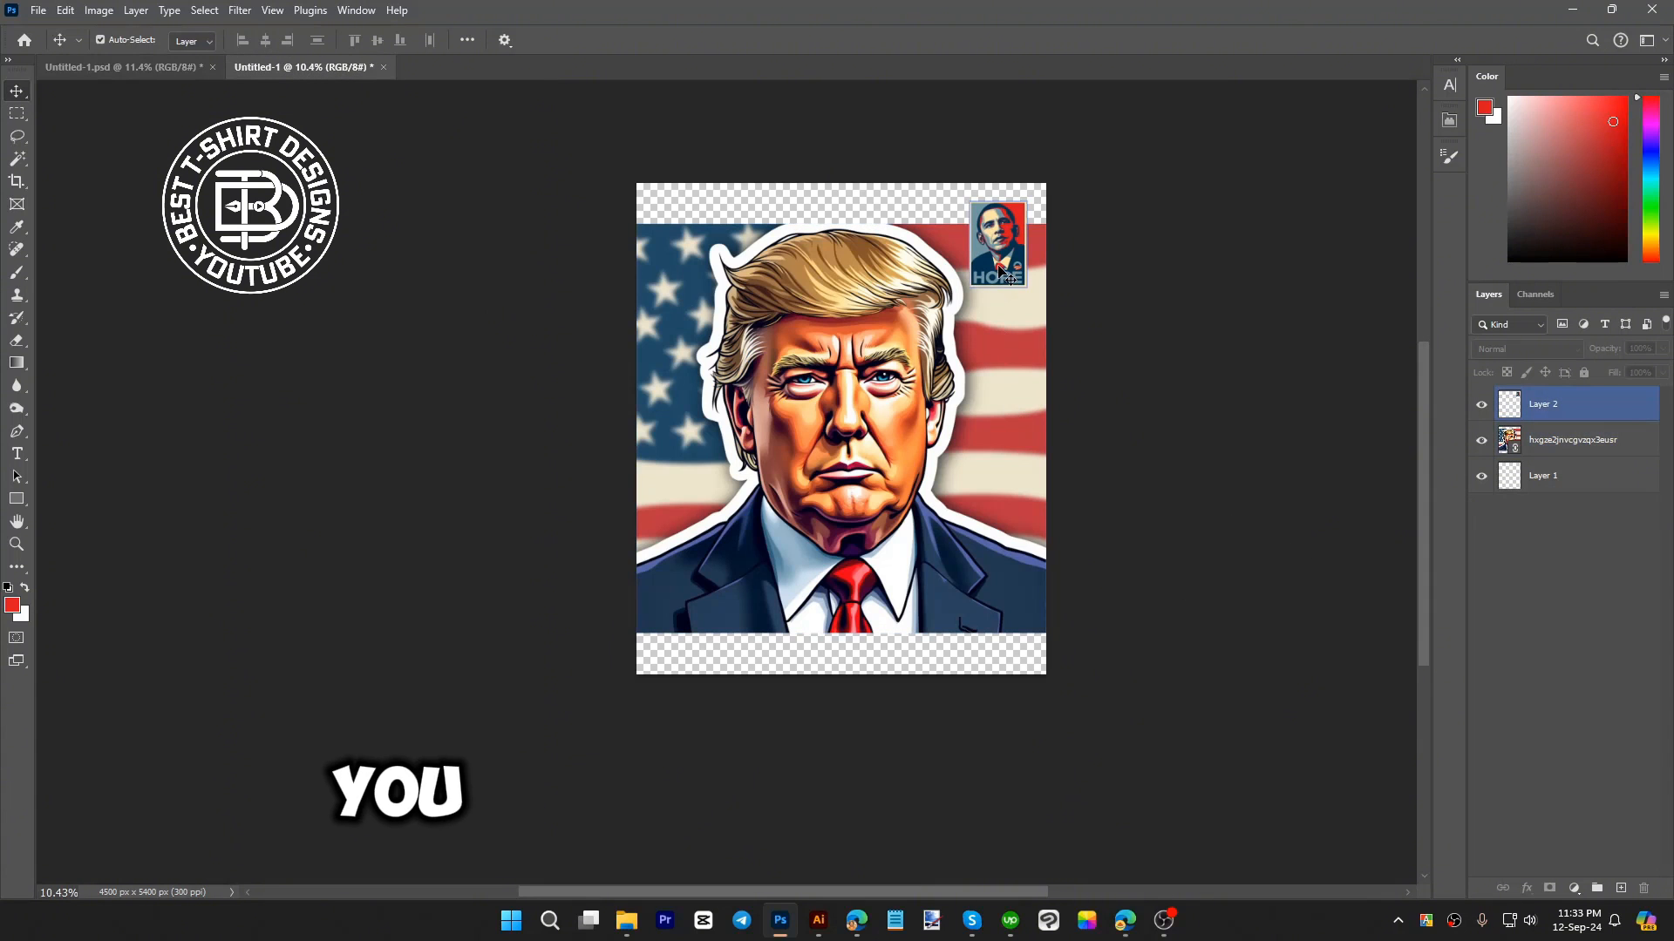
click(1133, 386)
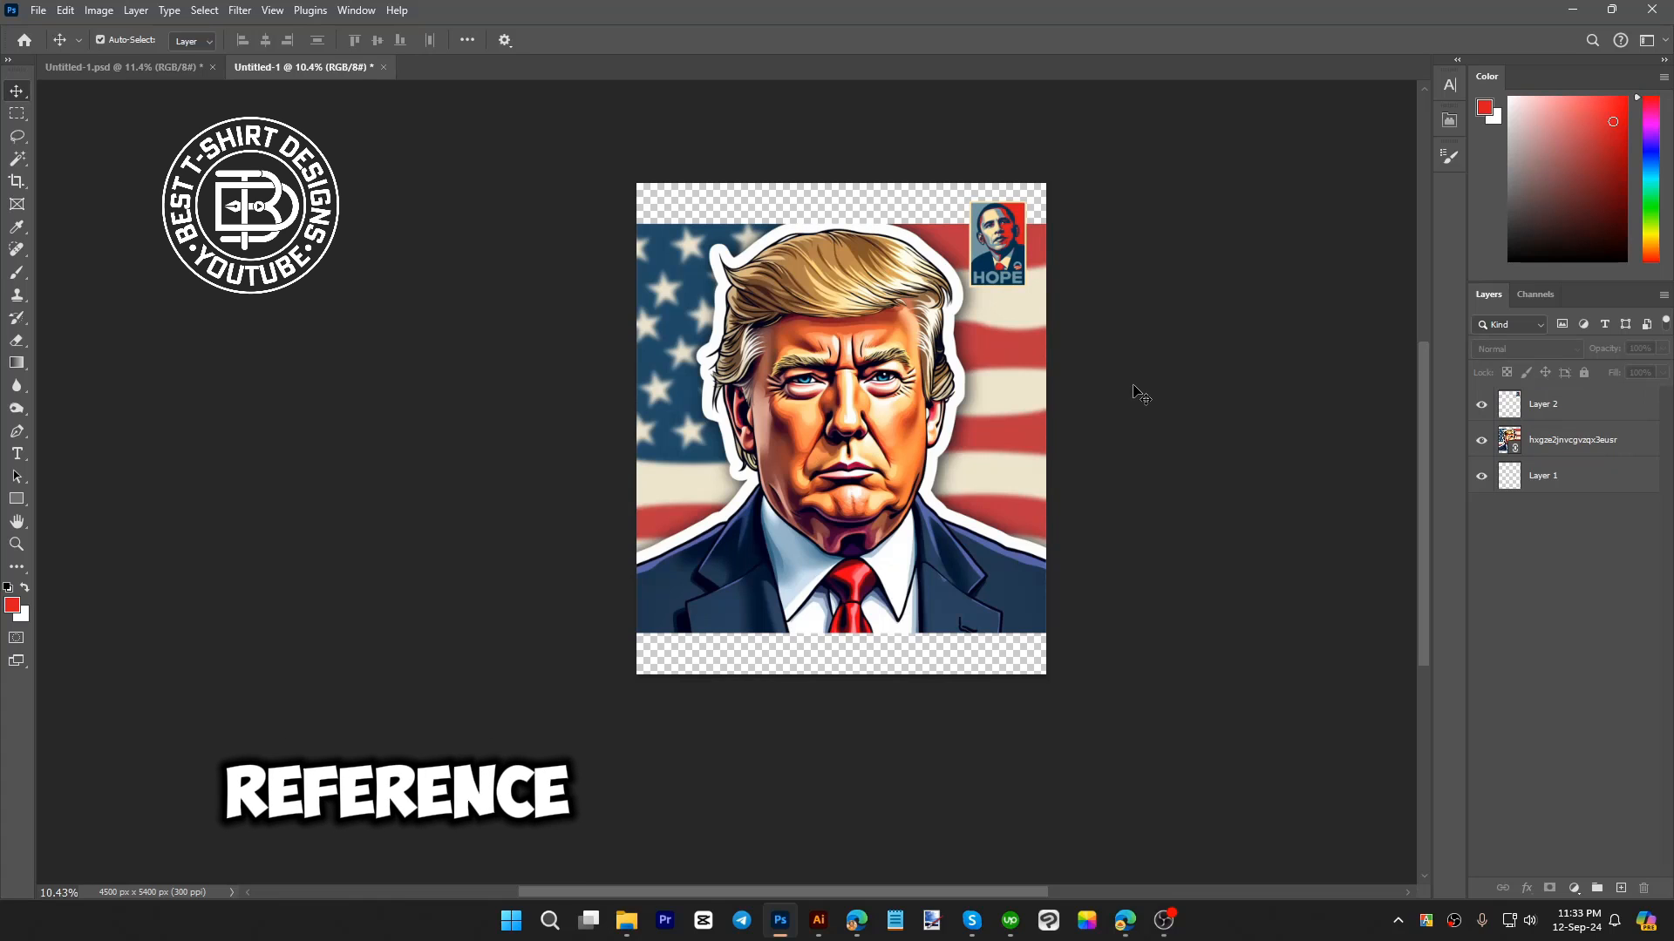
- Select the portrait figure on its layer and subtract the white sticker border from the selection with the Magic Wand
click(915, 520)
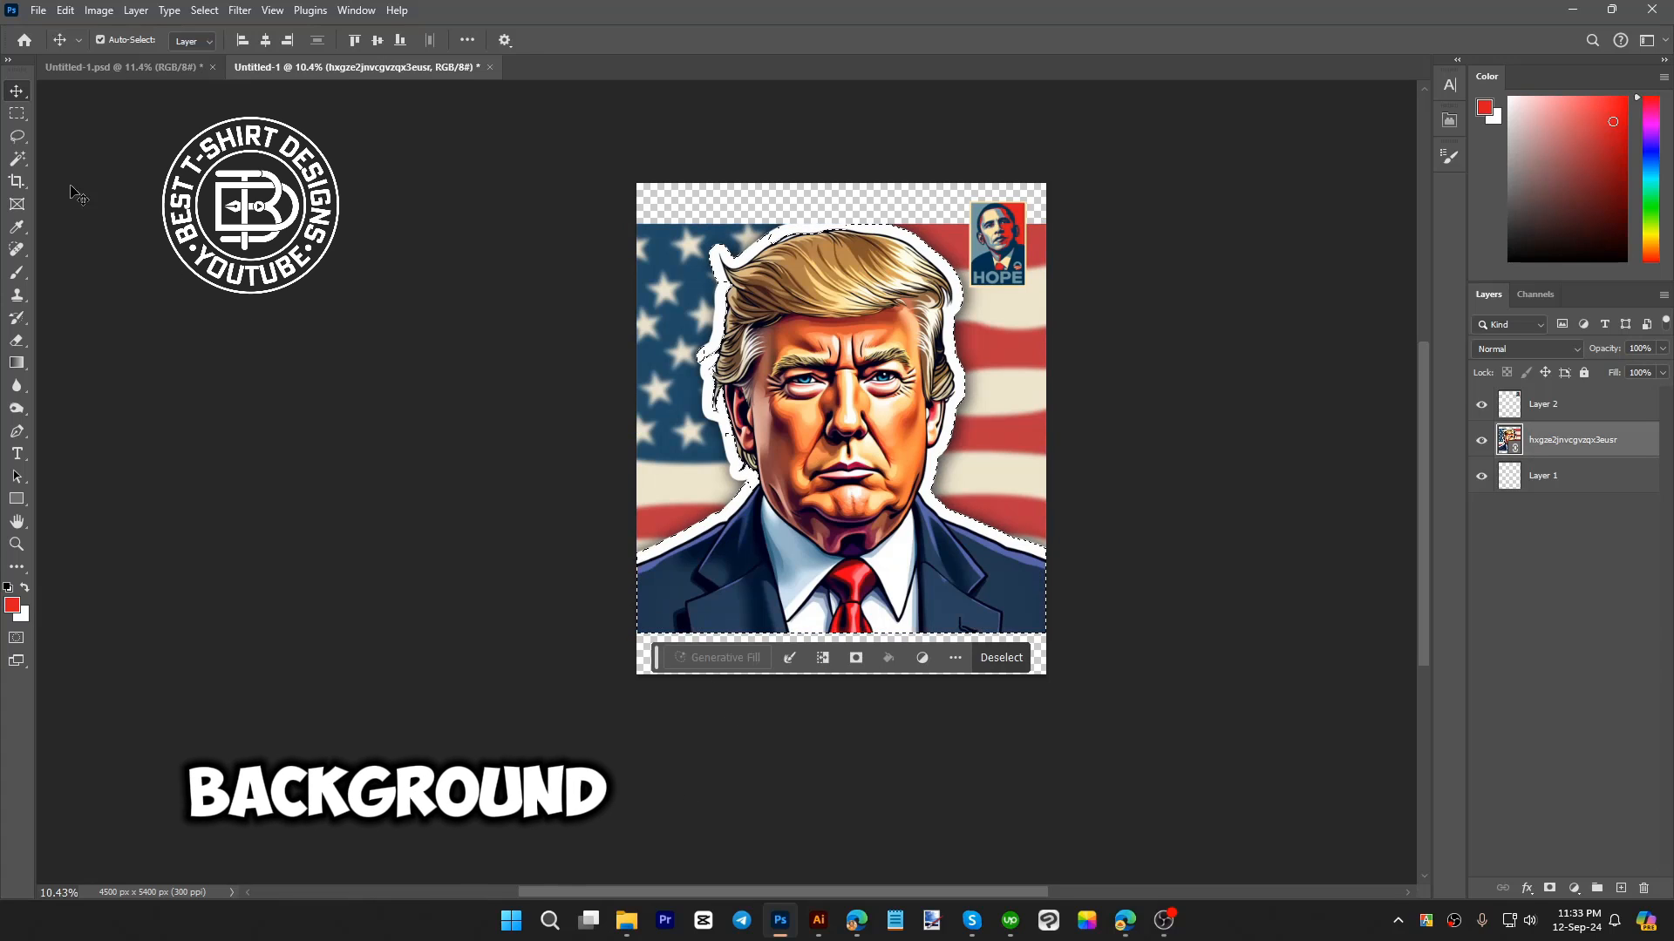
key(w)
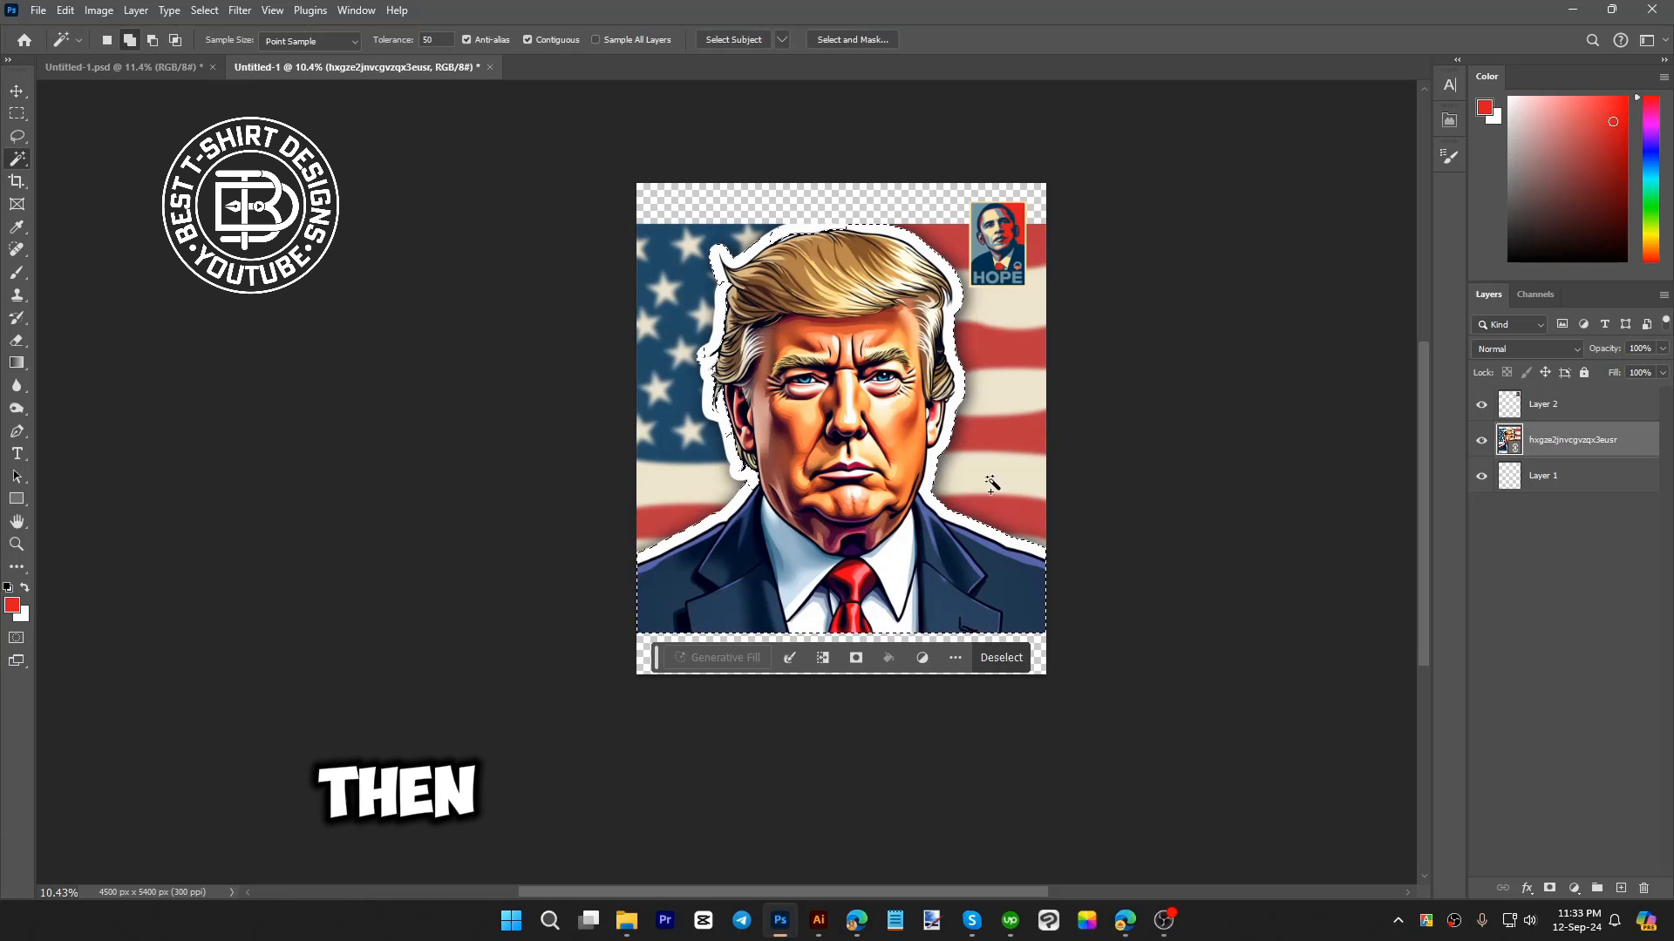
alt+click(939, 504)
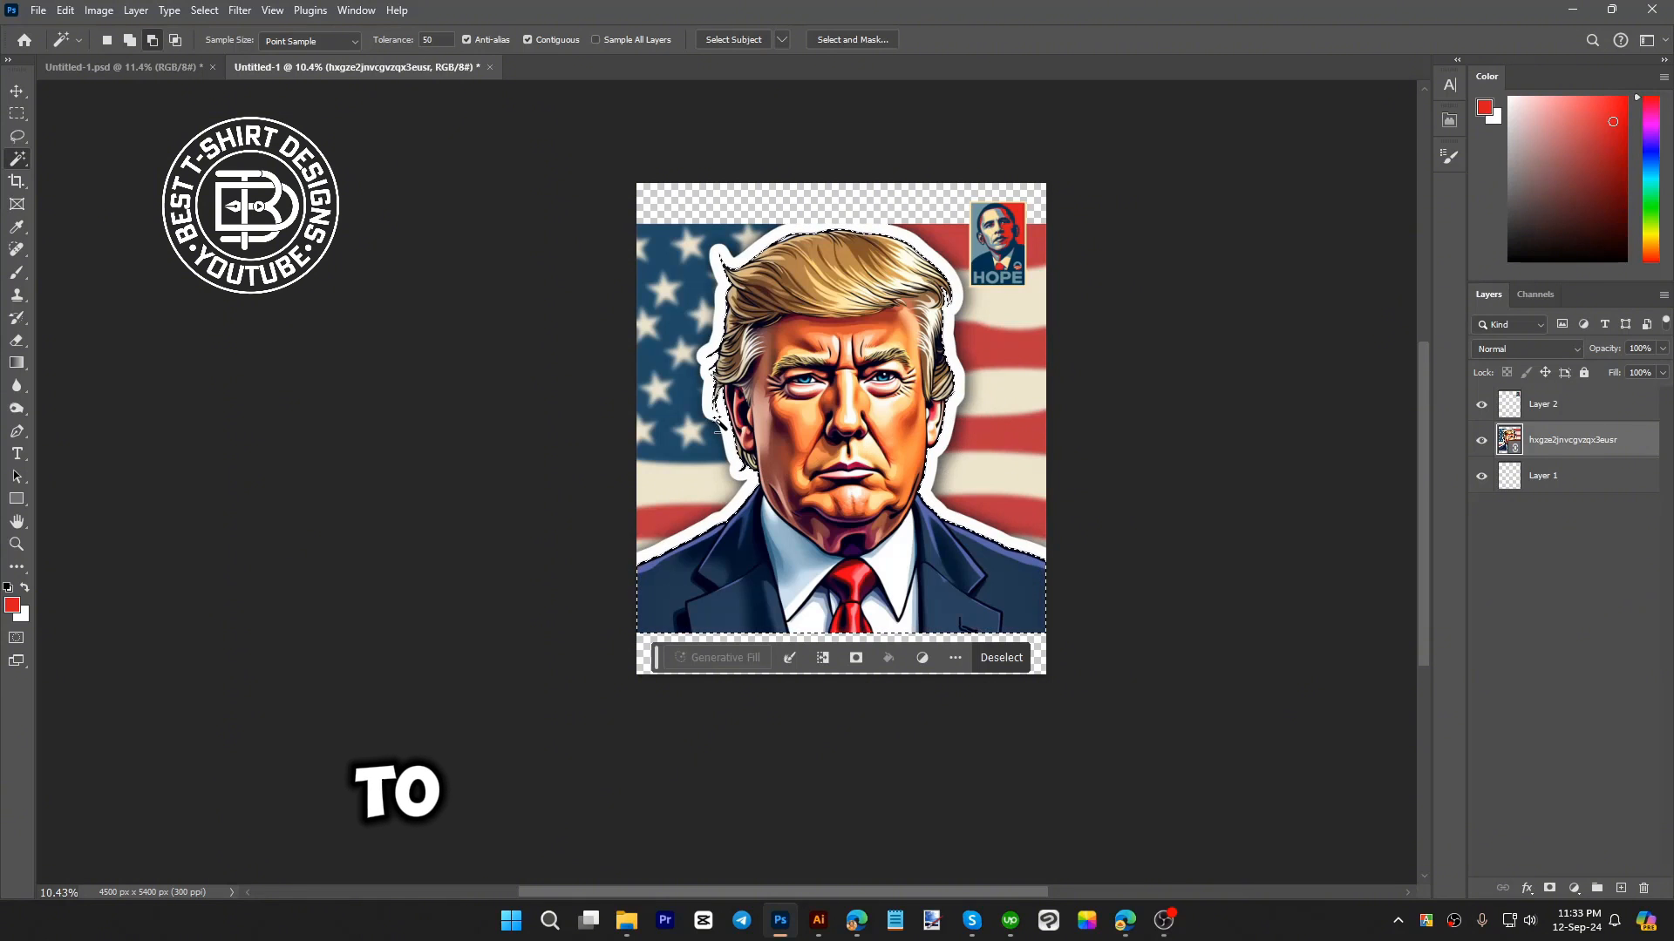
- Check the selection edges around the ears and hair, and add a layer mask from the selection to hide the flag background
scroll(962, 523, up, 10)
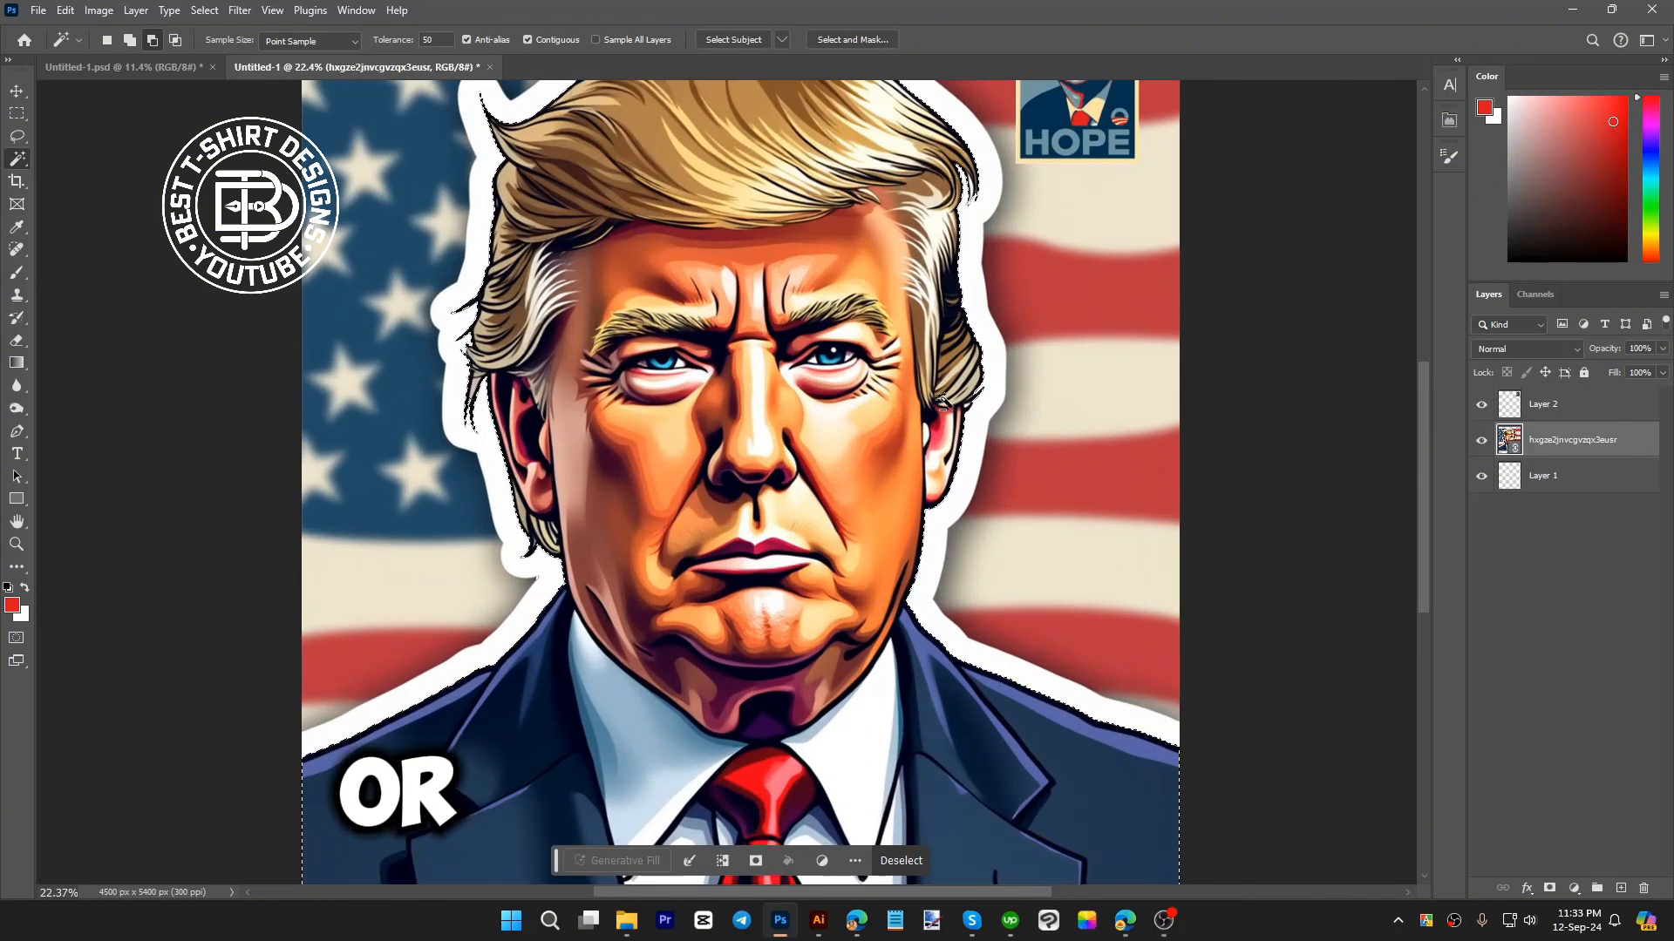
scroll(955, 417, up, 5)
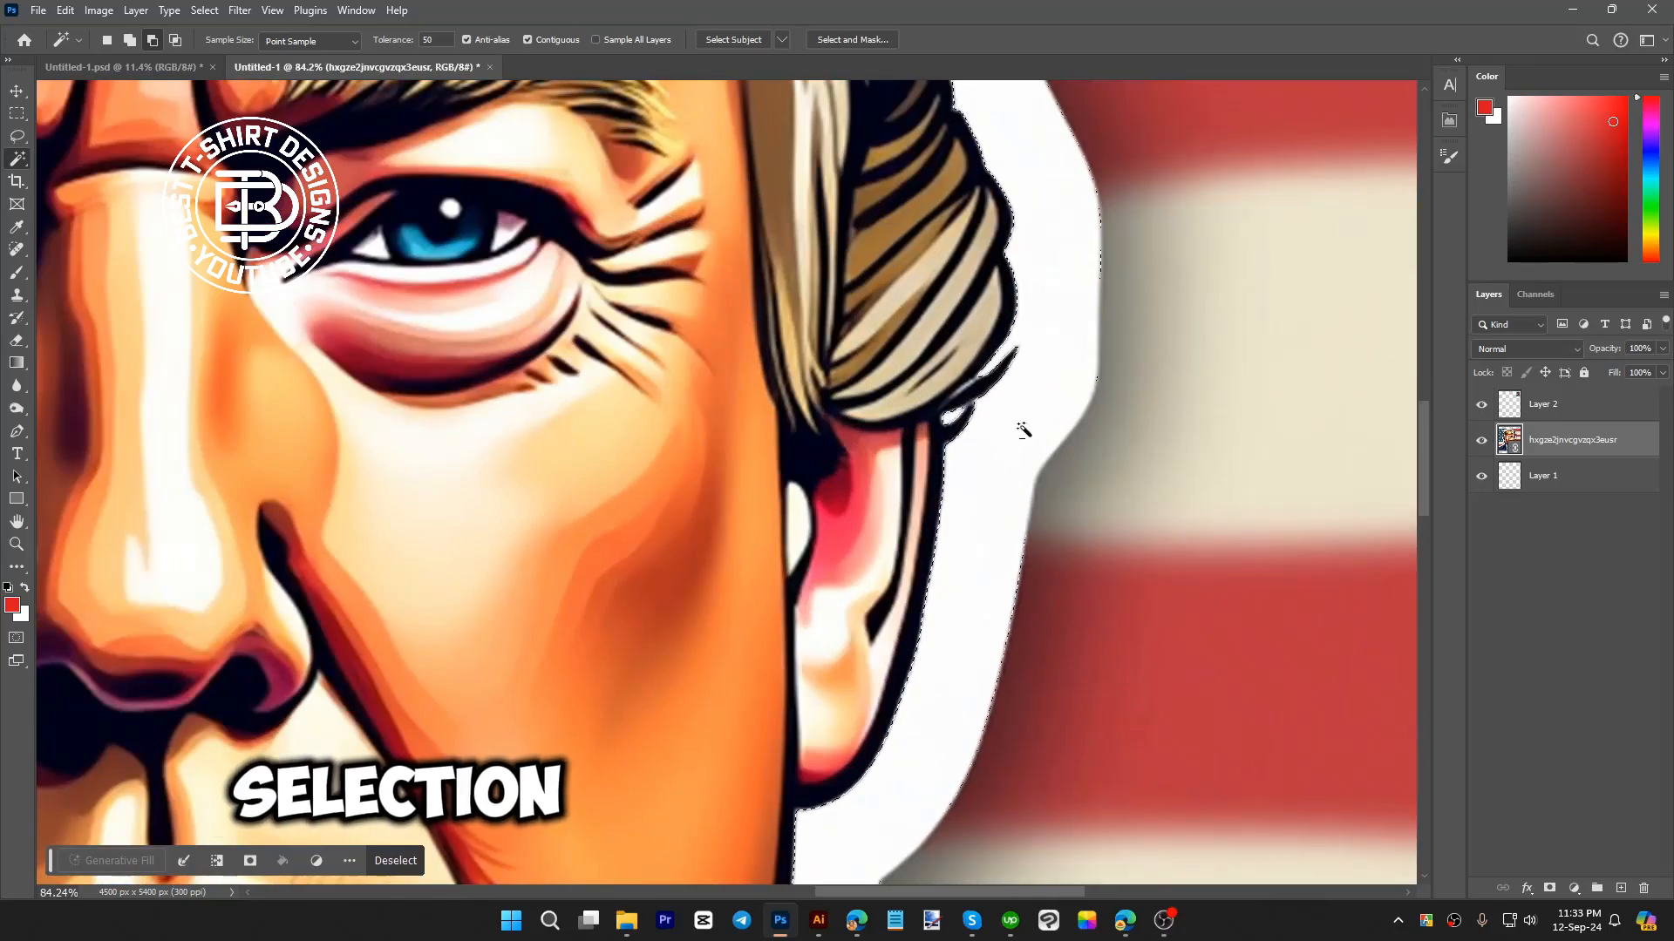
scroll(1088, 422, down, 12)
scroll(672, 429, up, 6)
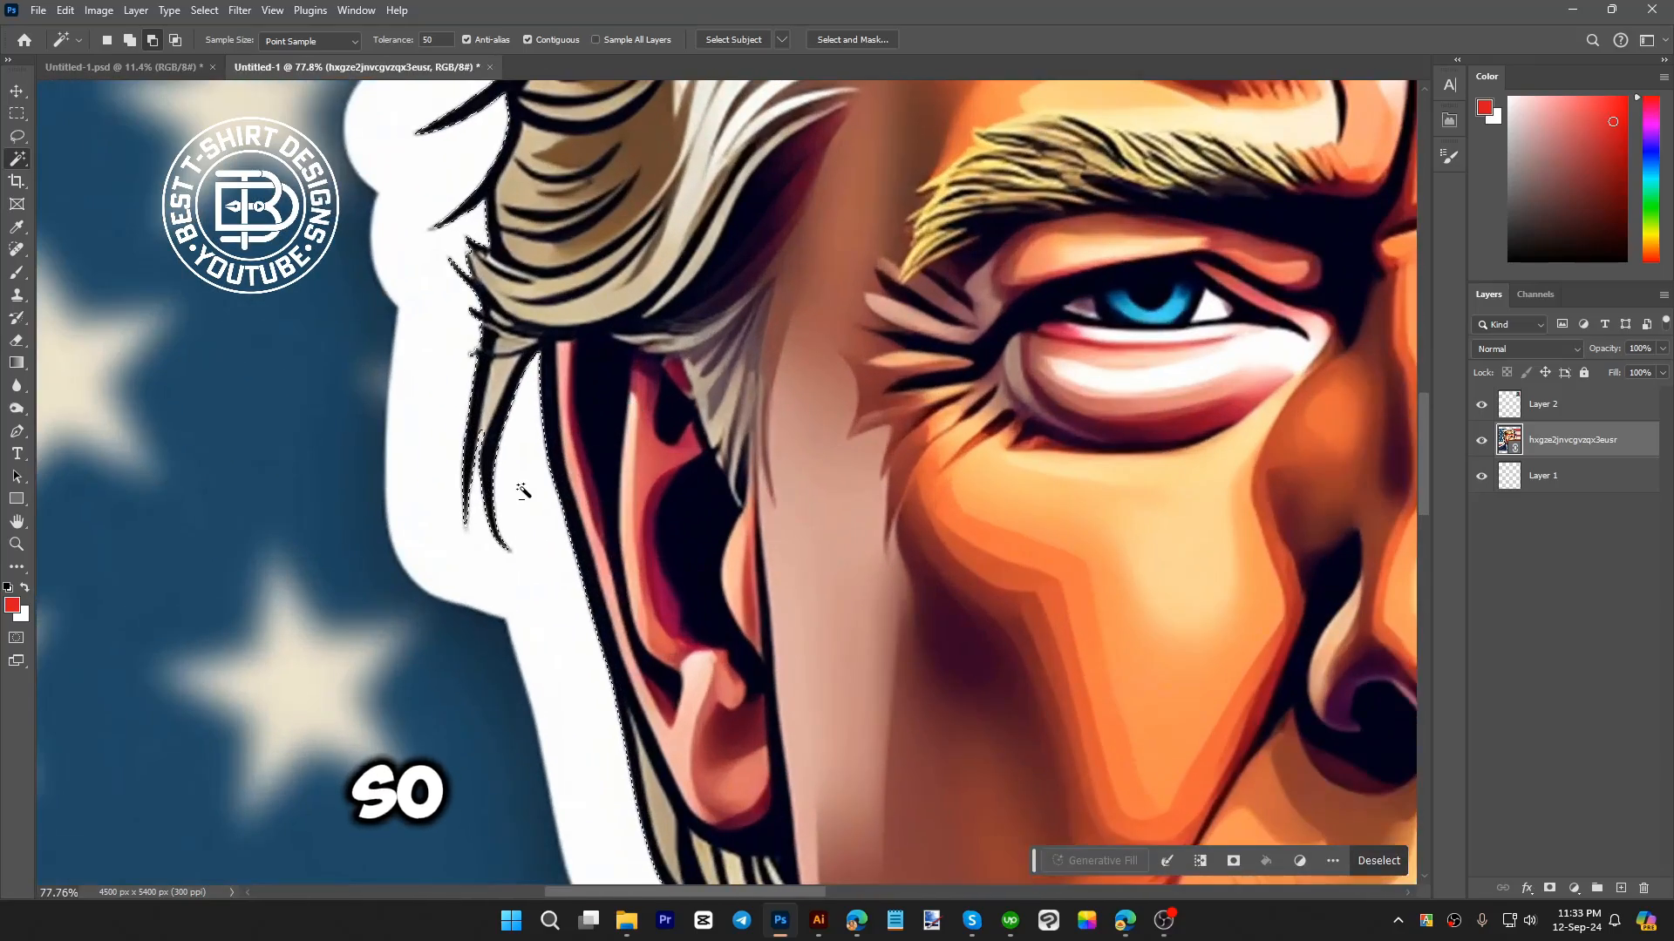
scroll(687, 482, down, 3)
scroll(688, 482, down, 5)
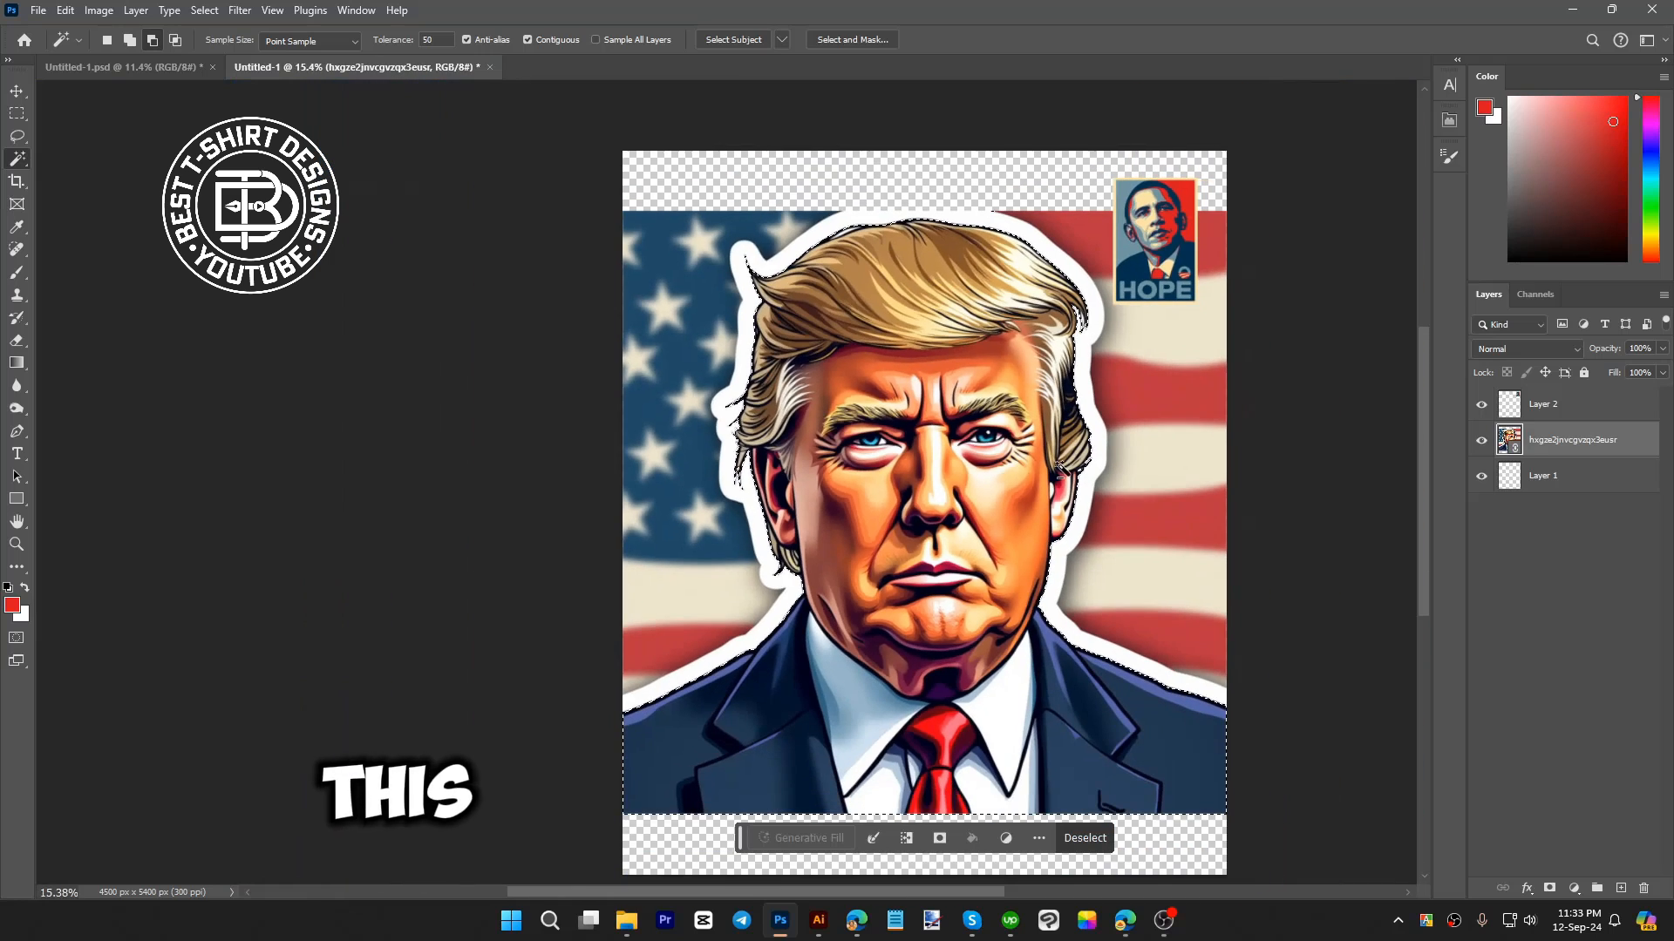
click(940, 838)
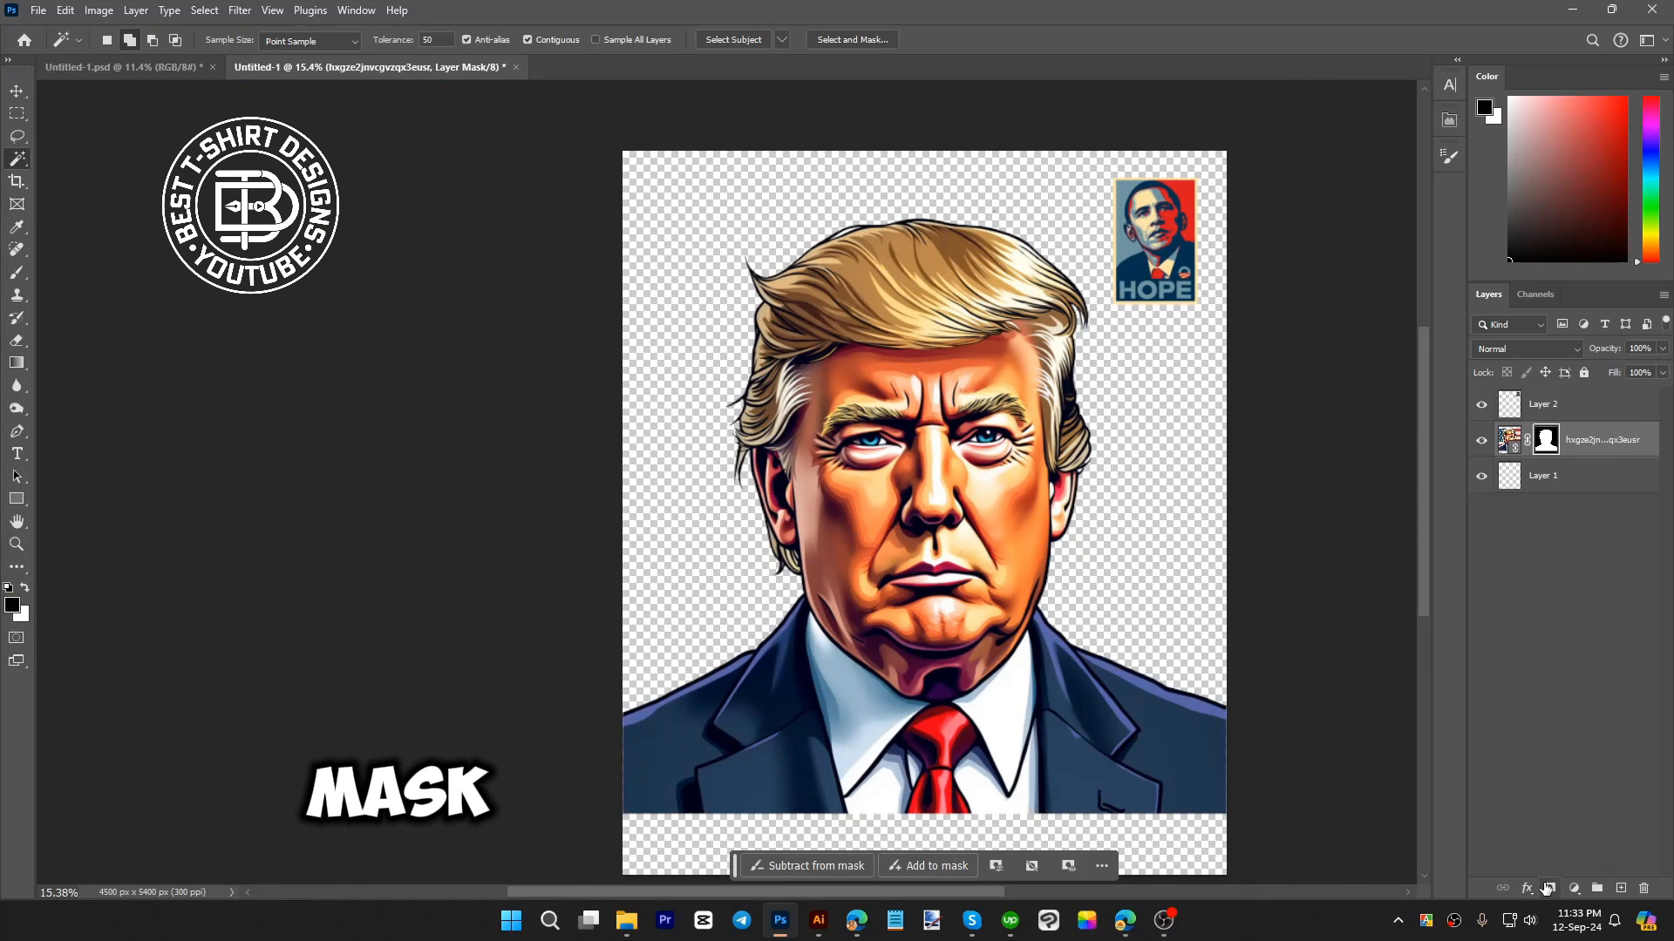
scroll(890, 475, down, 1)
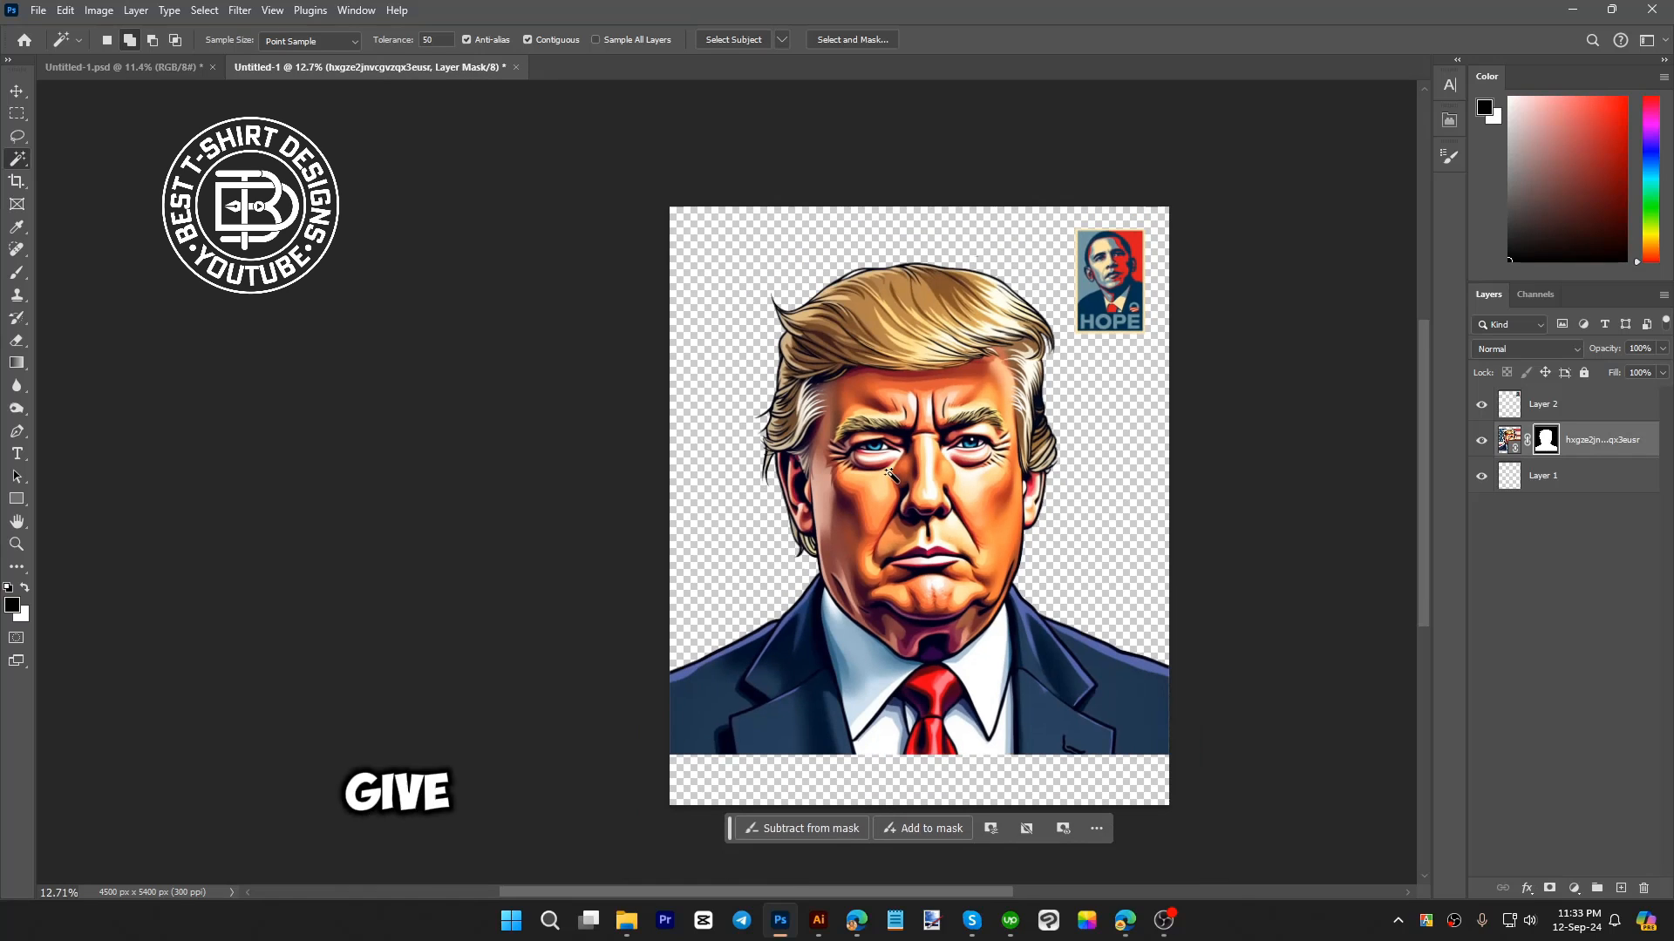
- Move the masked portrait layer above Layer 2 to the top of the layer stack
key(v)
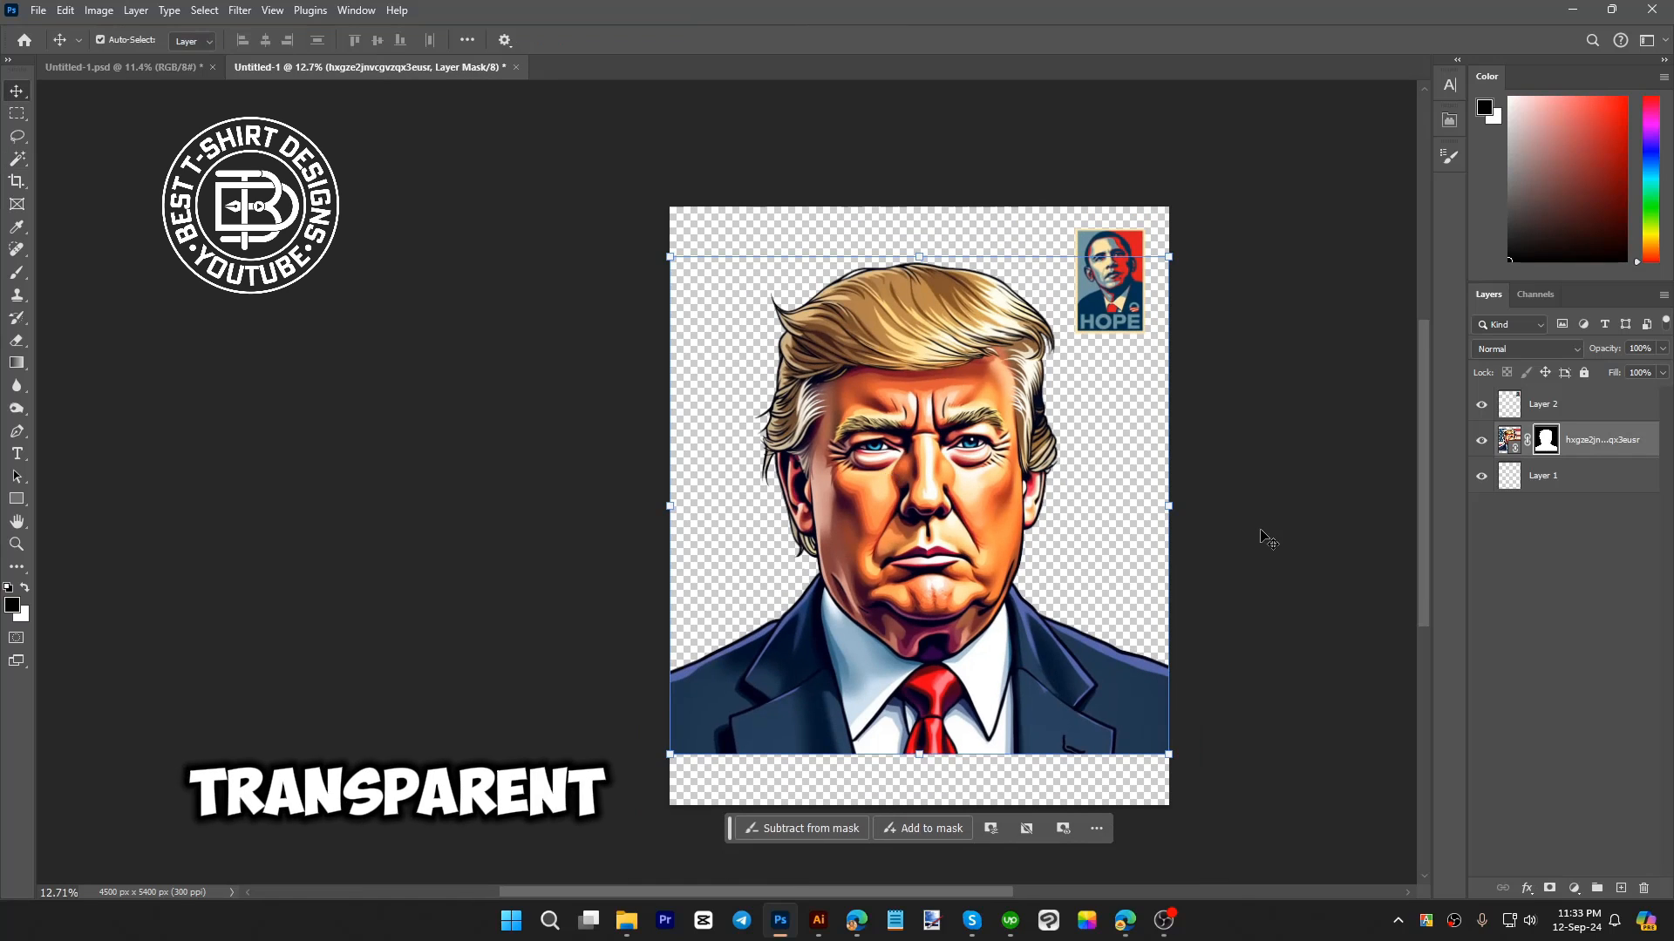
click(1587, 440)
drag(1606, 440, 1595, 389)
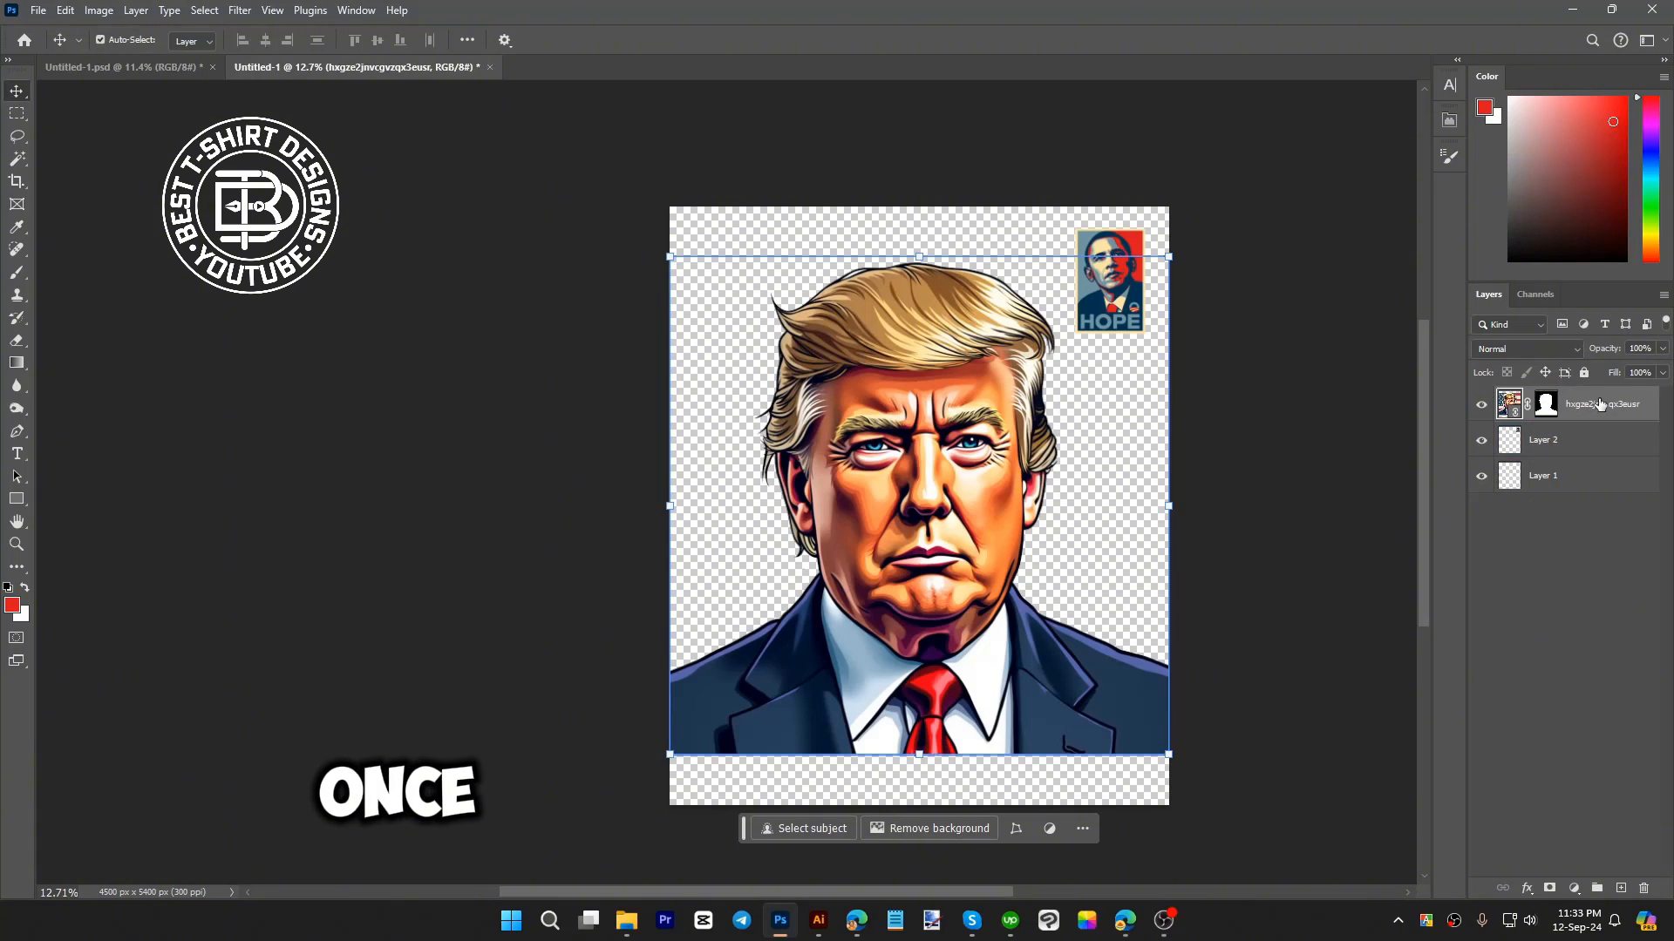
- Add a Solid Color fill in dark navy 000219, sampled from the artwork, at Layer 1's place behind the portrait
click(1567, 449)
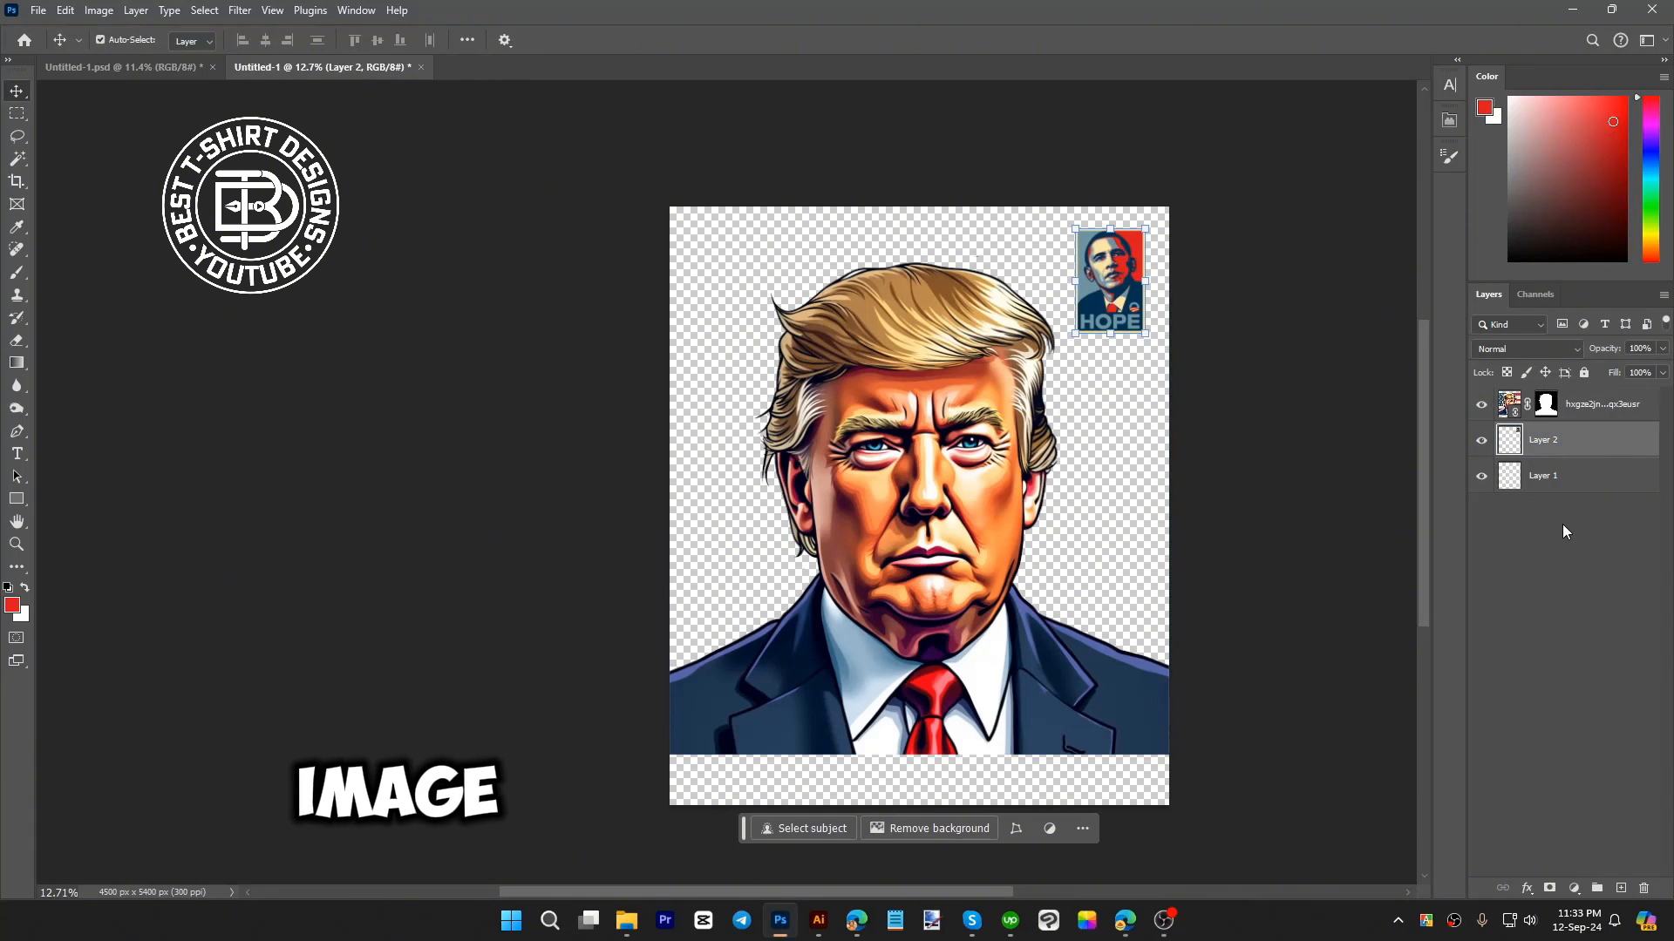
click(1560, 484)
click(1573, 887)
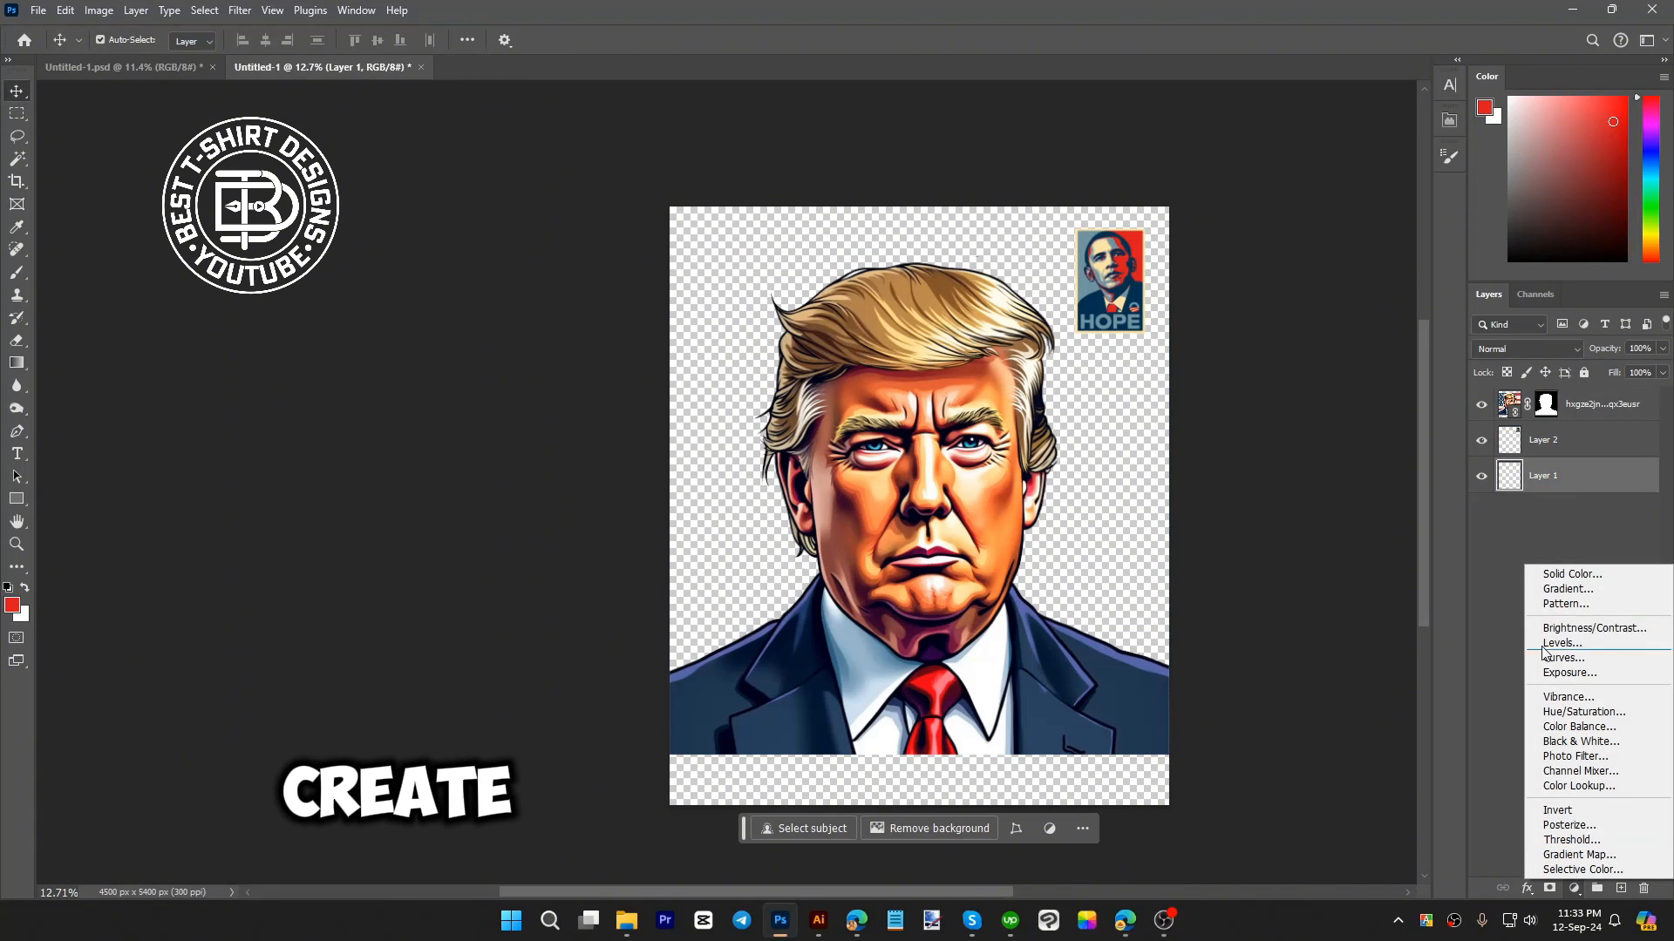
click(1561, 571)
click(1020, 625)
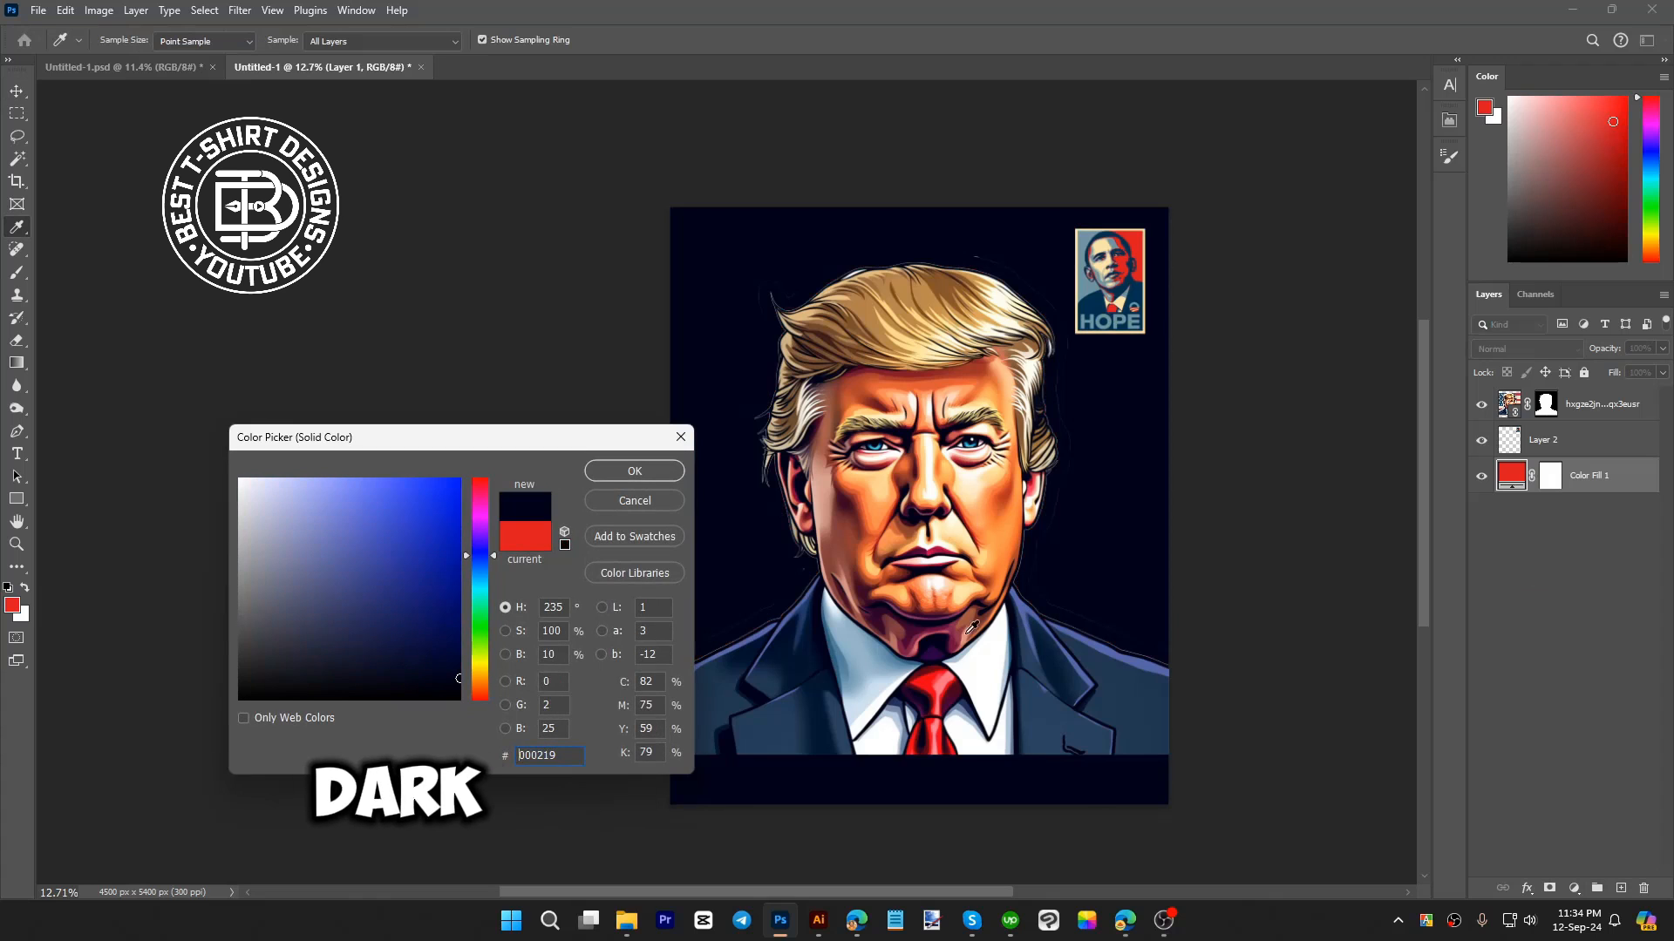
click(628, 471)
- Apply the Minimum filter to the portrait's layer mask with a radius of 4.0 pixels to trim the light edge fringe
scroll(1142, 547, up, 8)
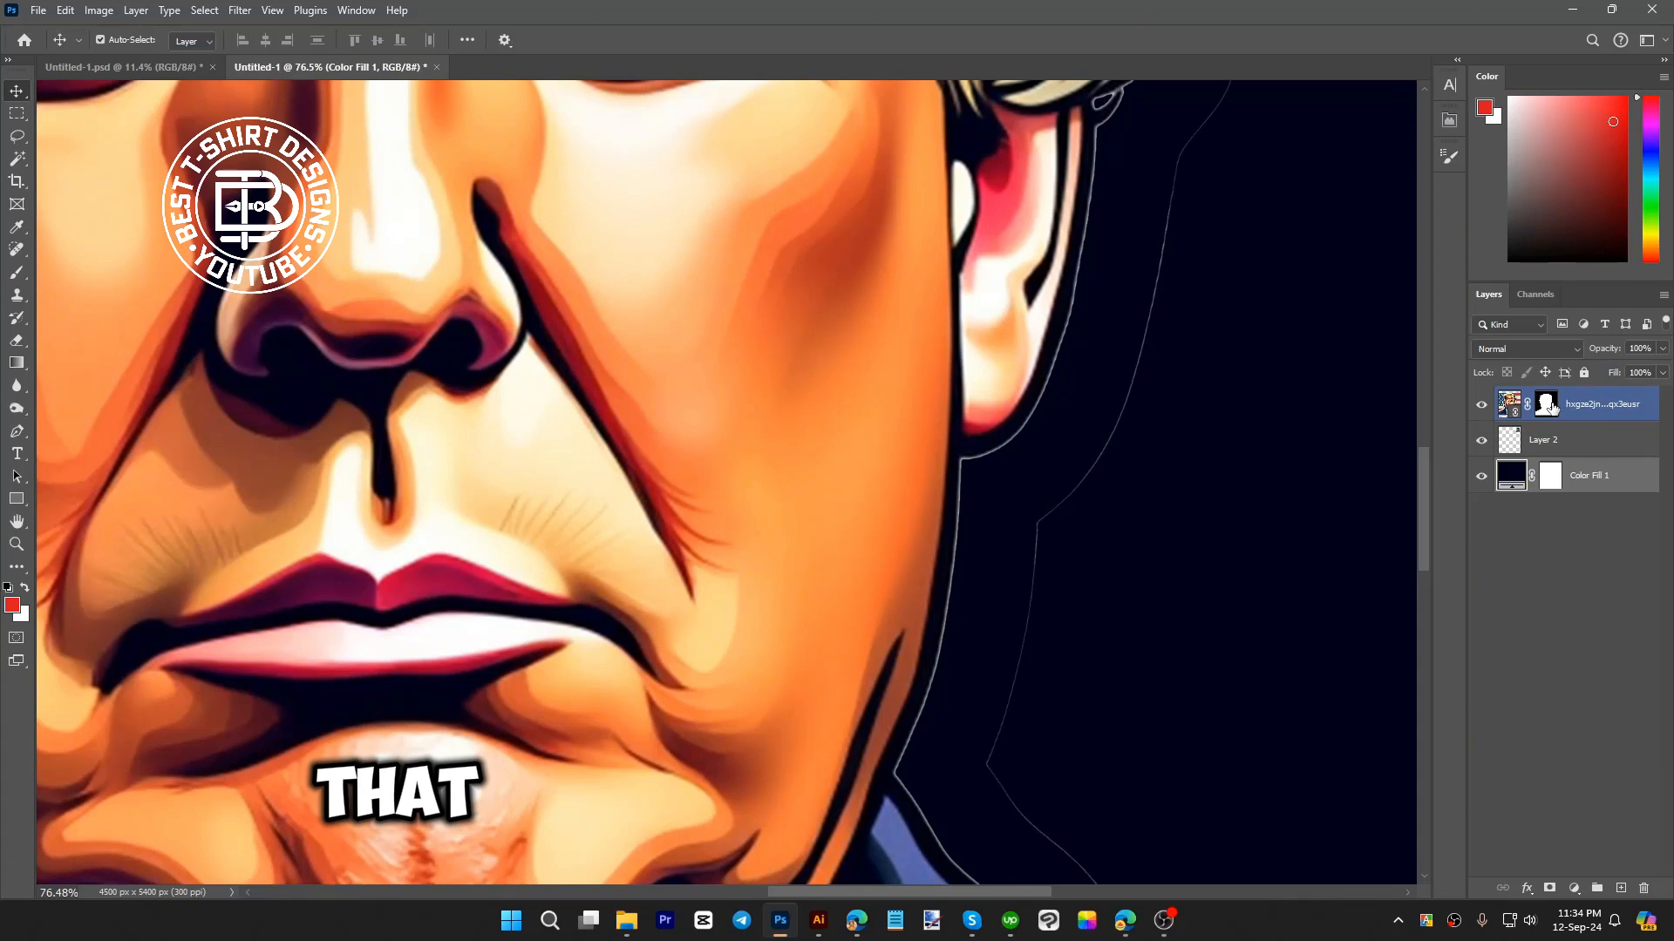
click(1548, 404)
click(240, 10)
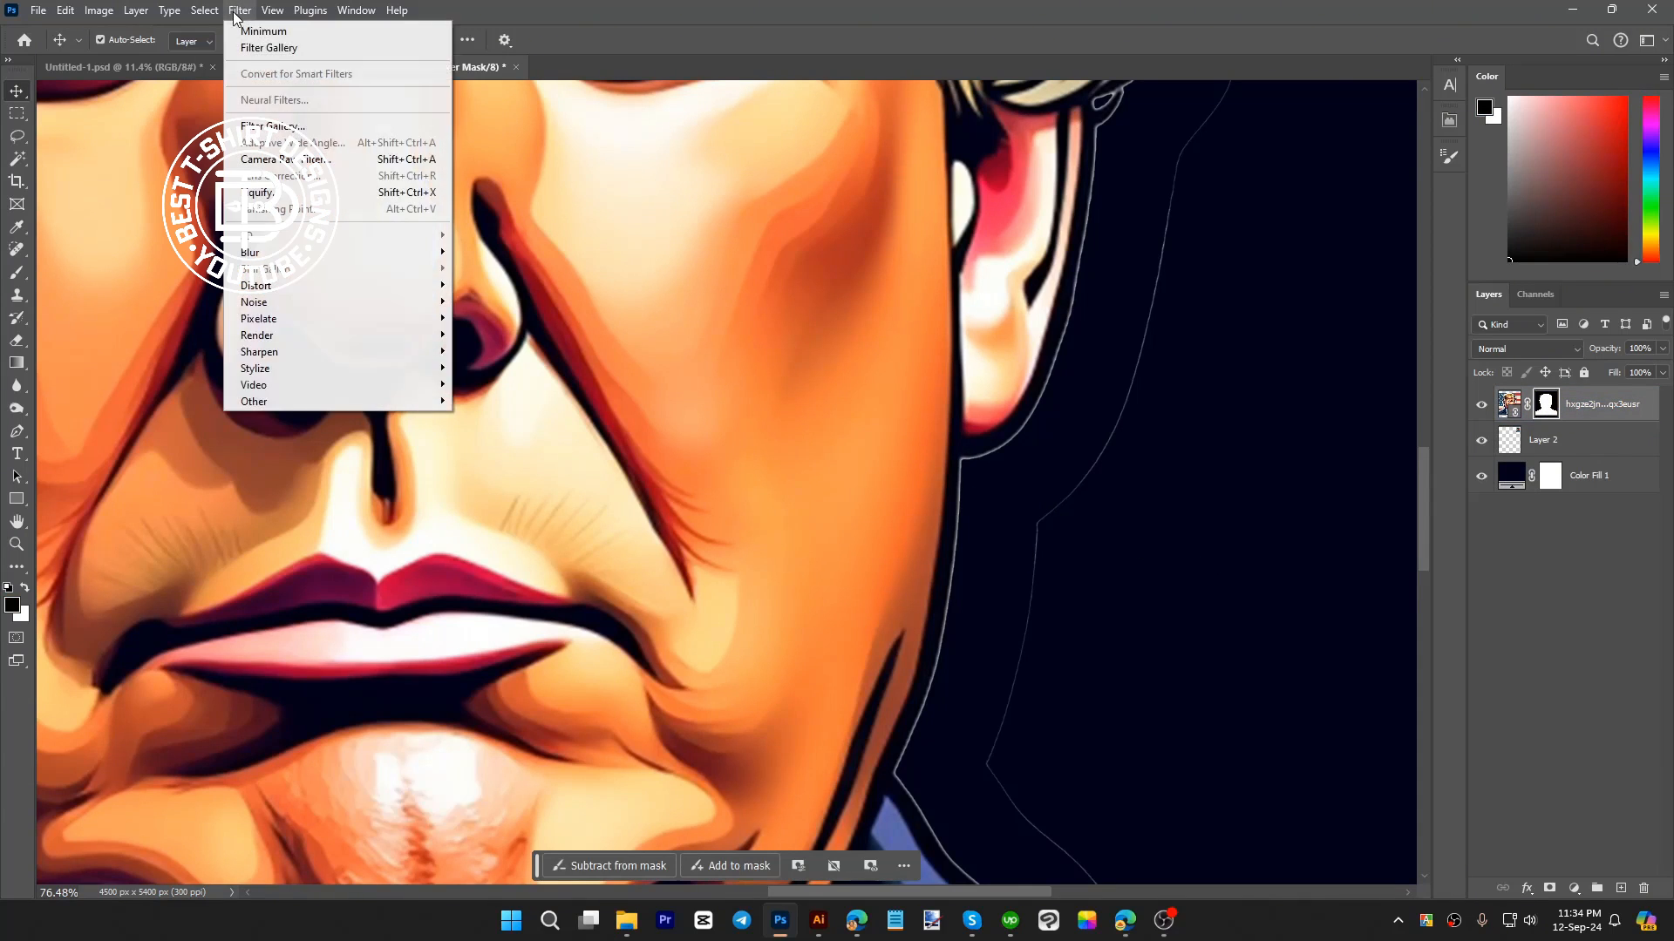
mouse_move(304, 400)
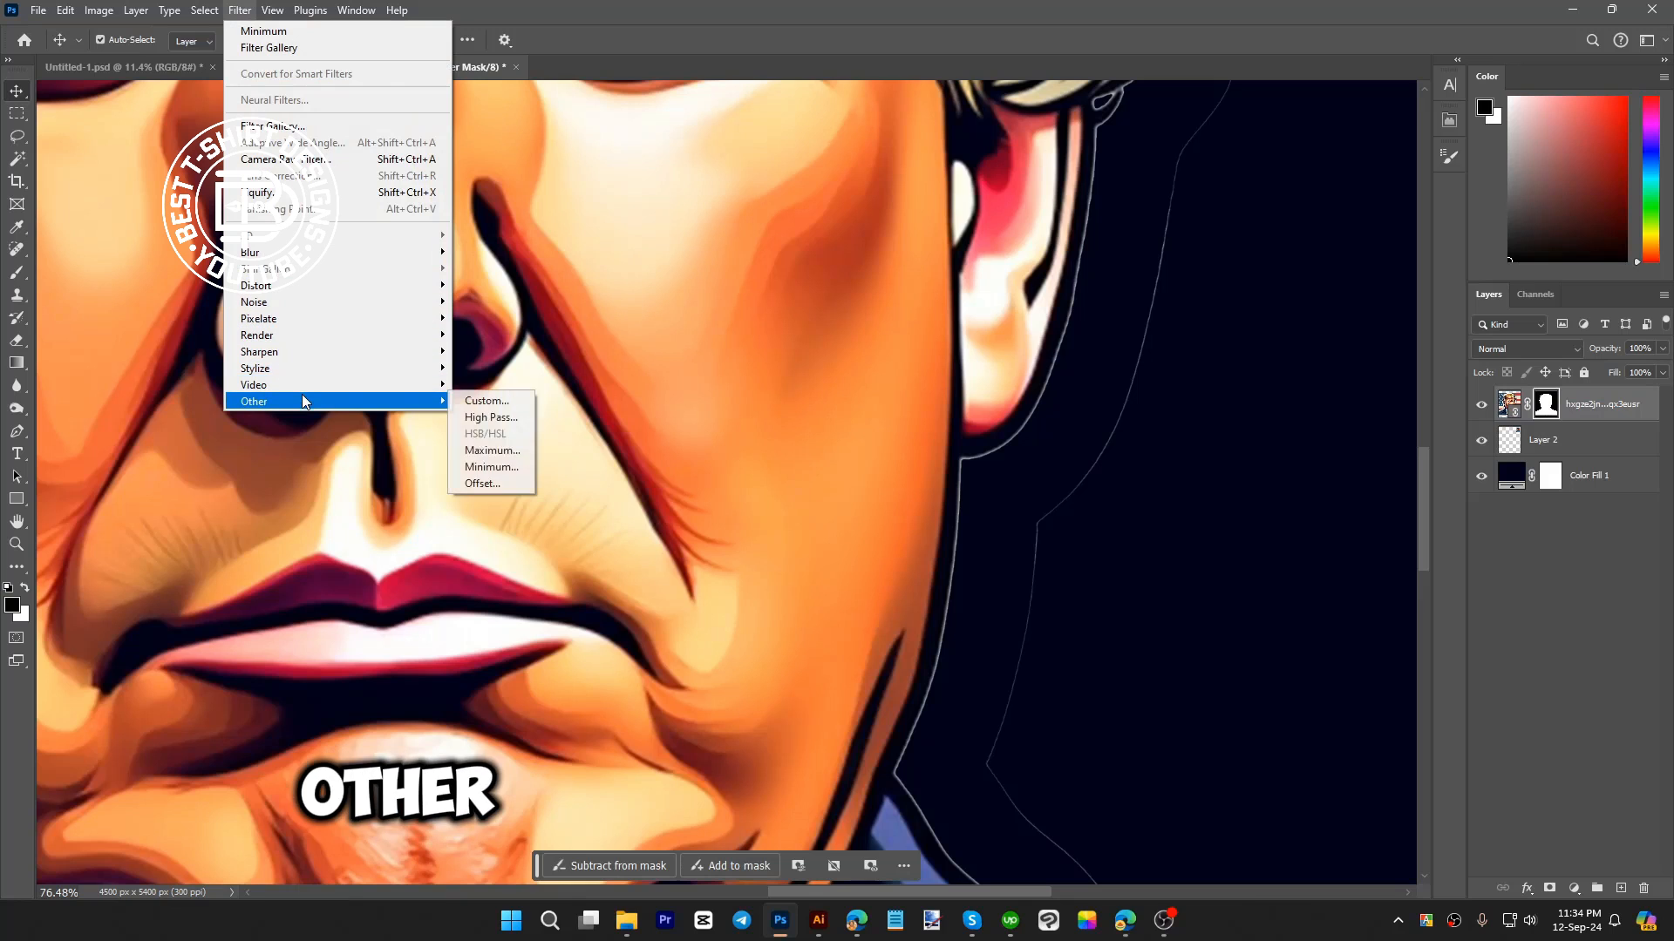
click(497, 467)
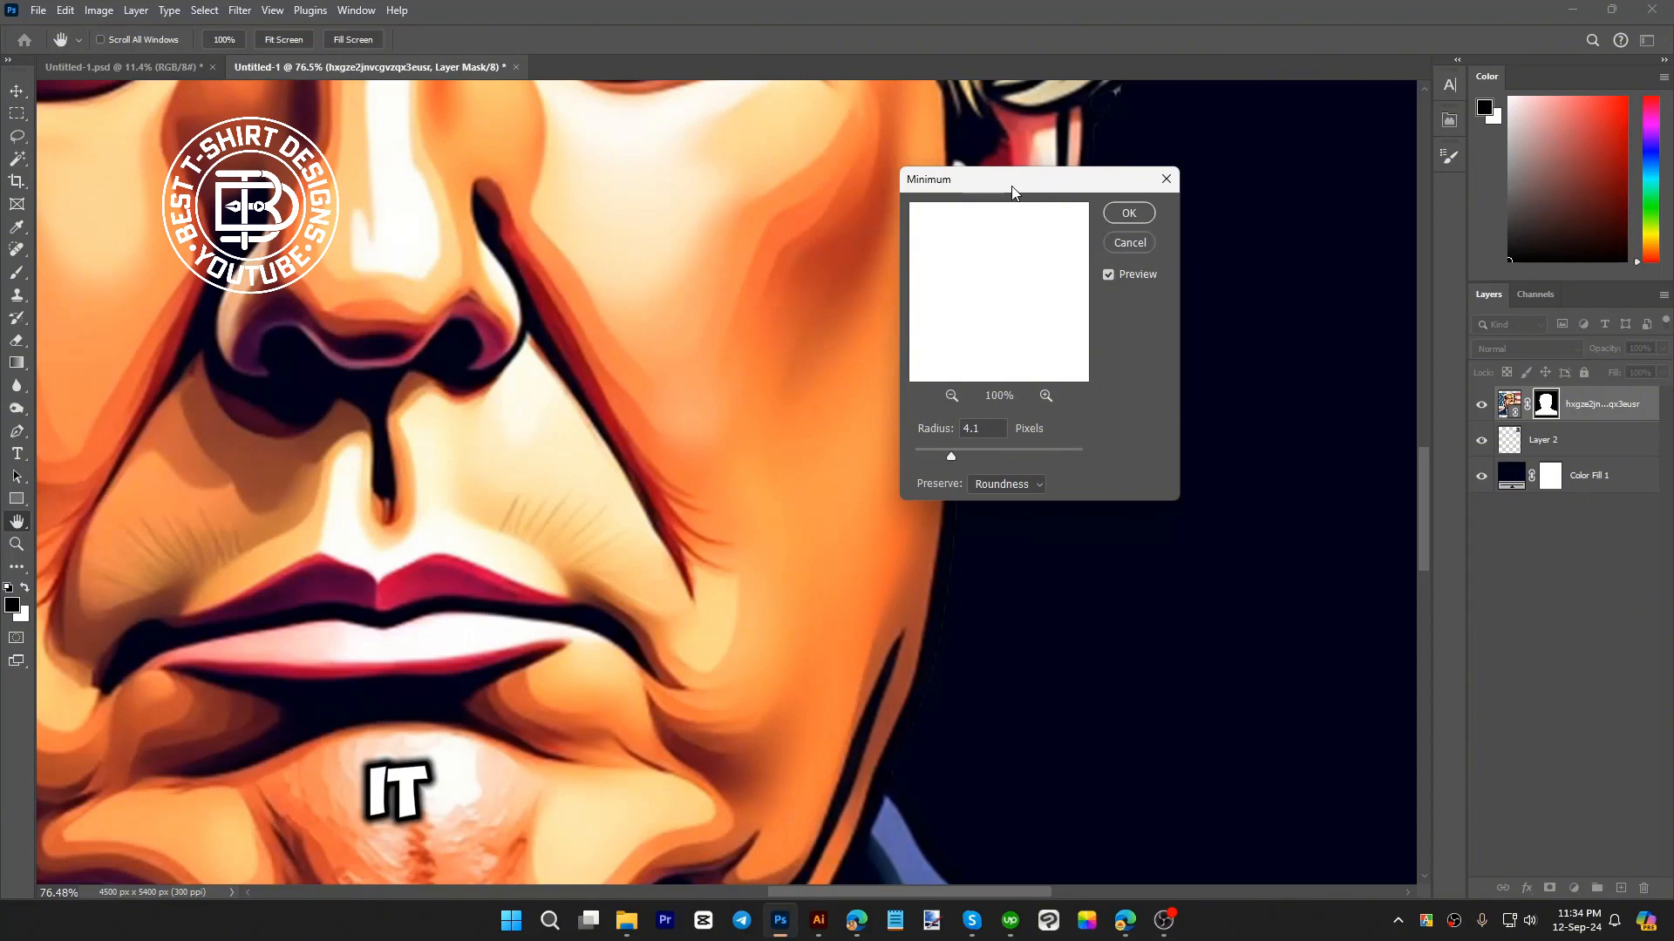
drag(1011, 190, 1231, 216)
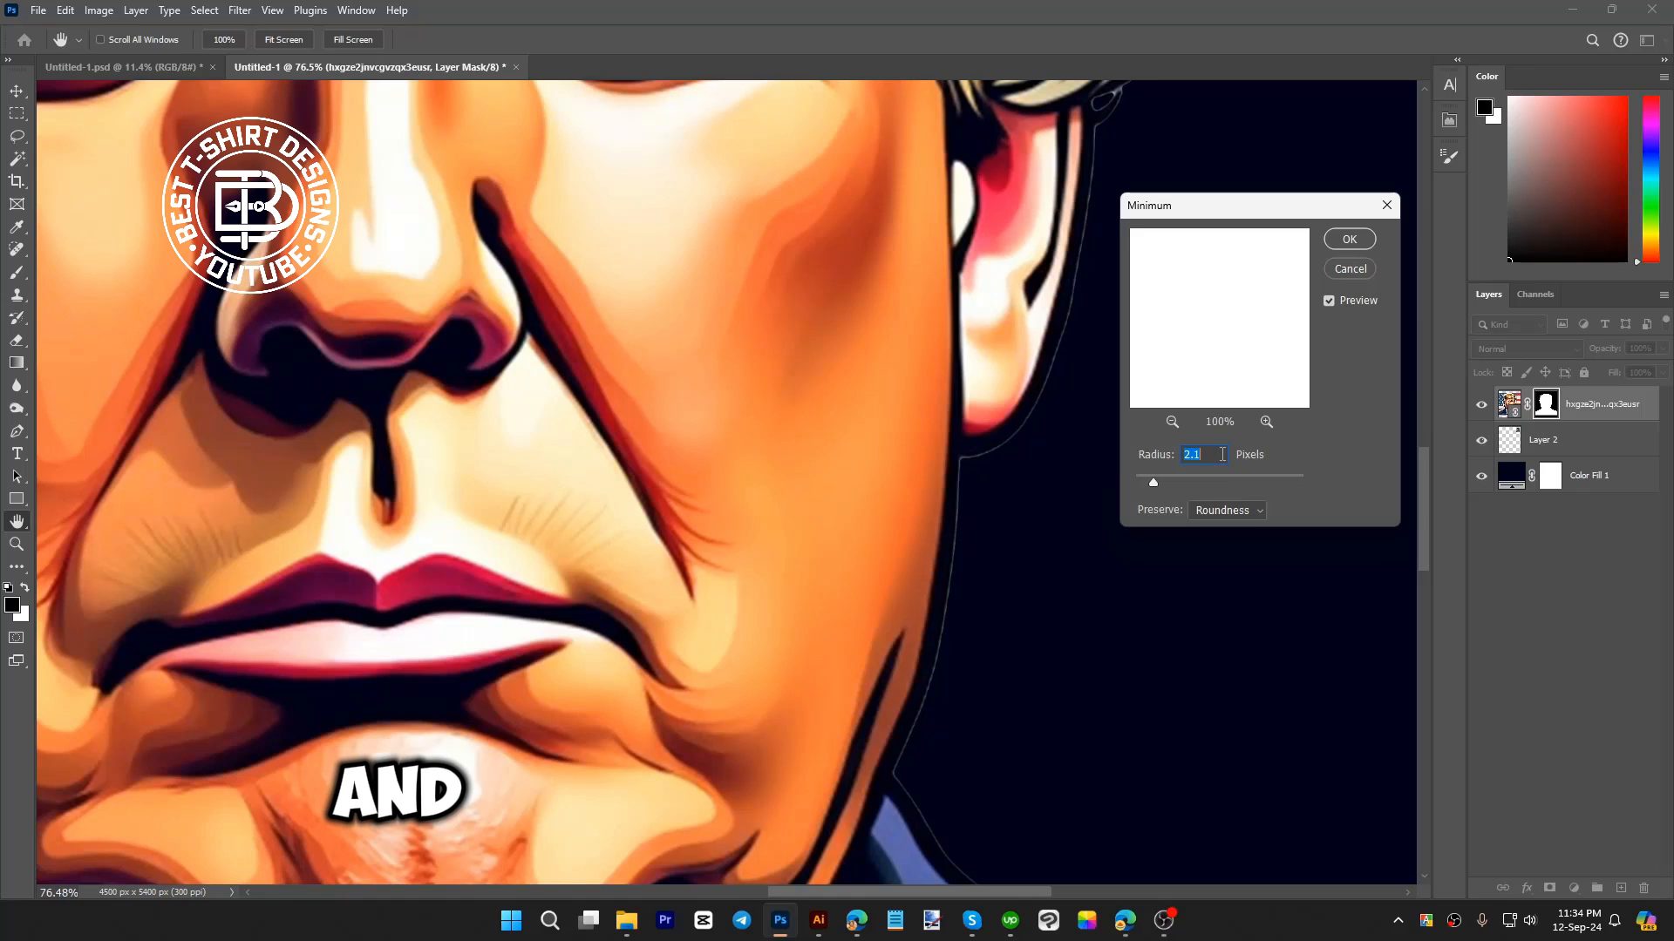
key(Up)
key(Up)
key(Up)
key(Up)
key(Up)
key(Up)
key(Up)
key(Up)
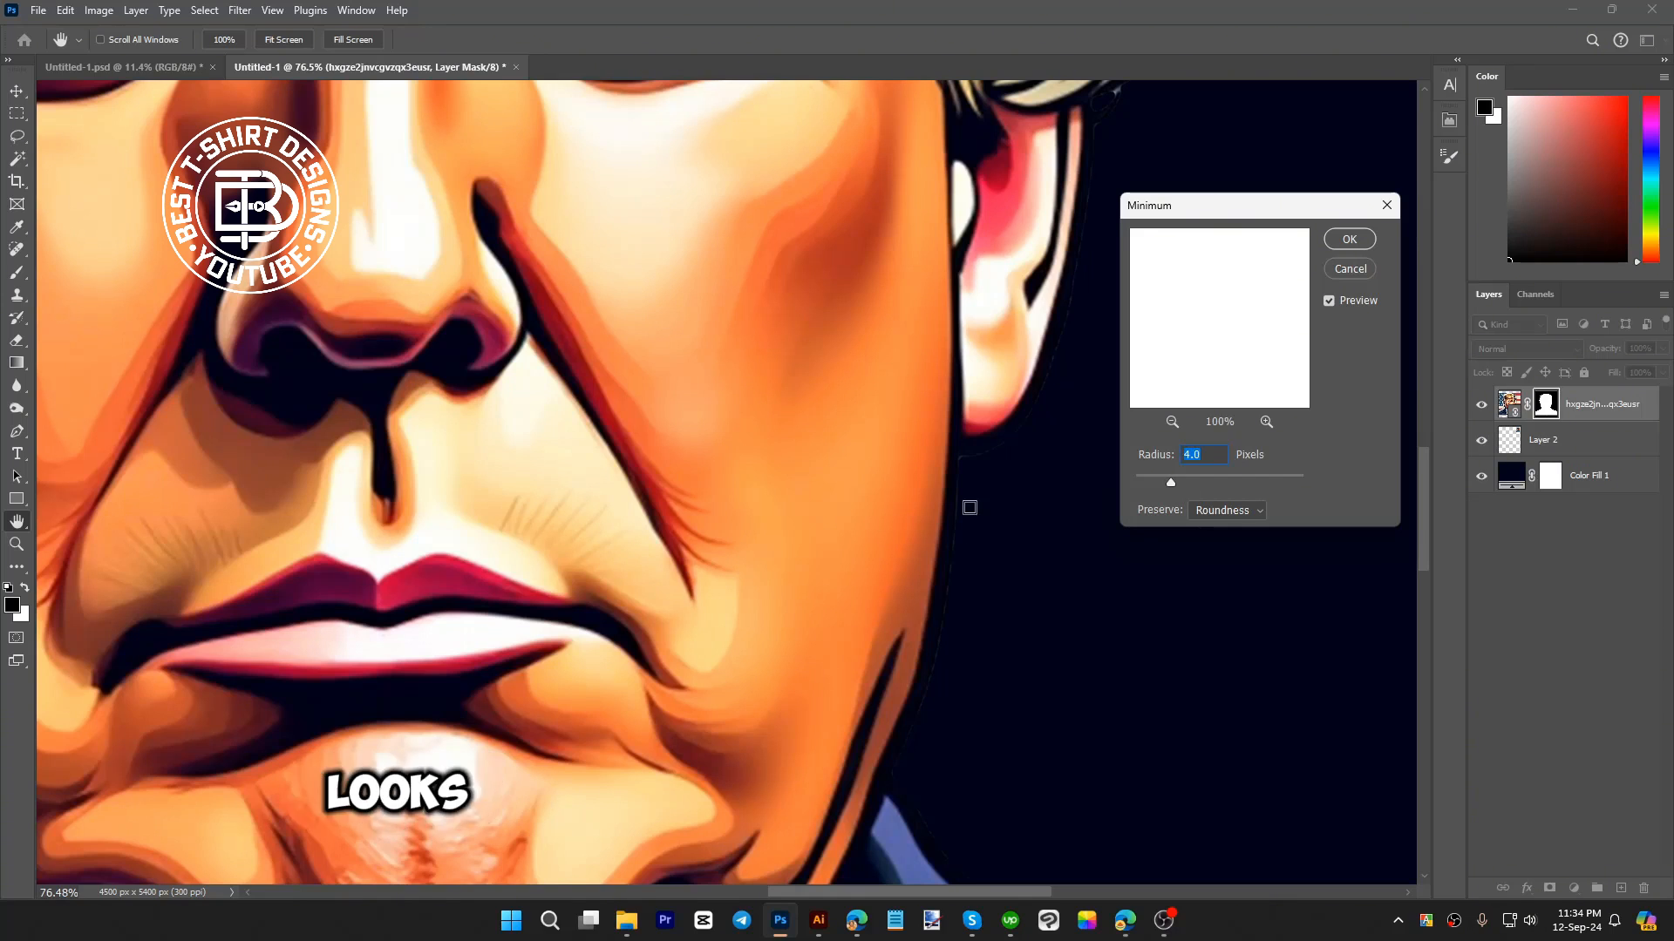
click(1366, 240)
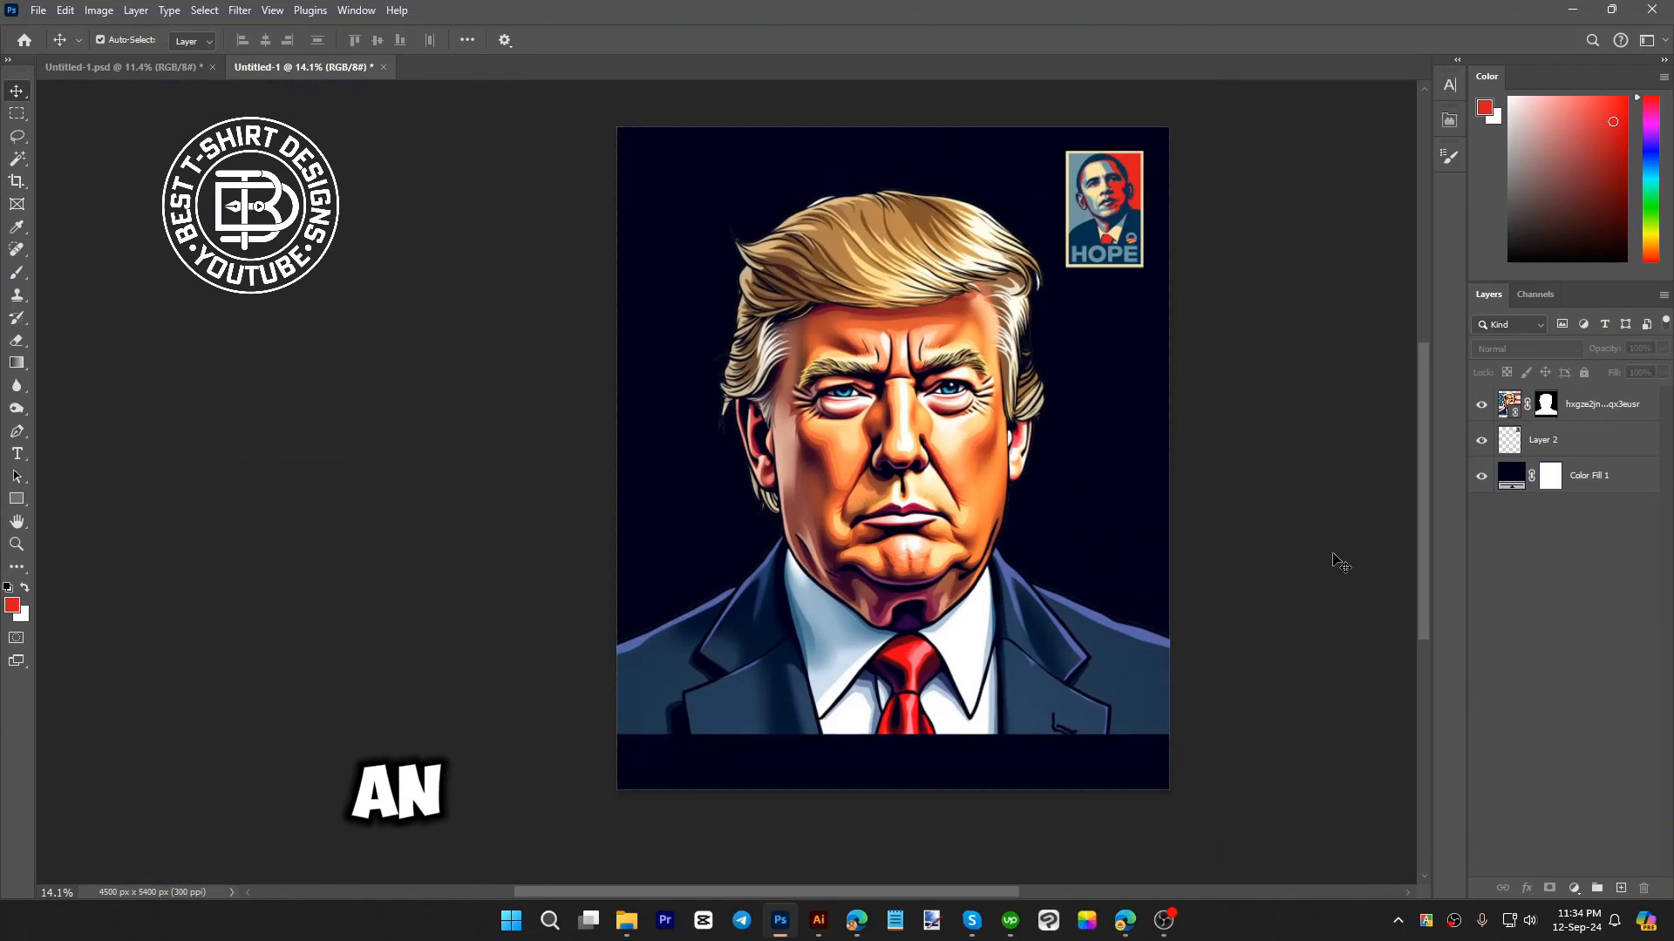
- Rasterize the linked portrait layer
scroll(1334, 561, up, 2)
click(1587, 407)
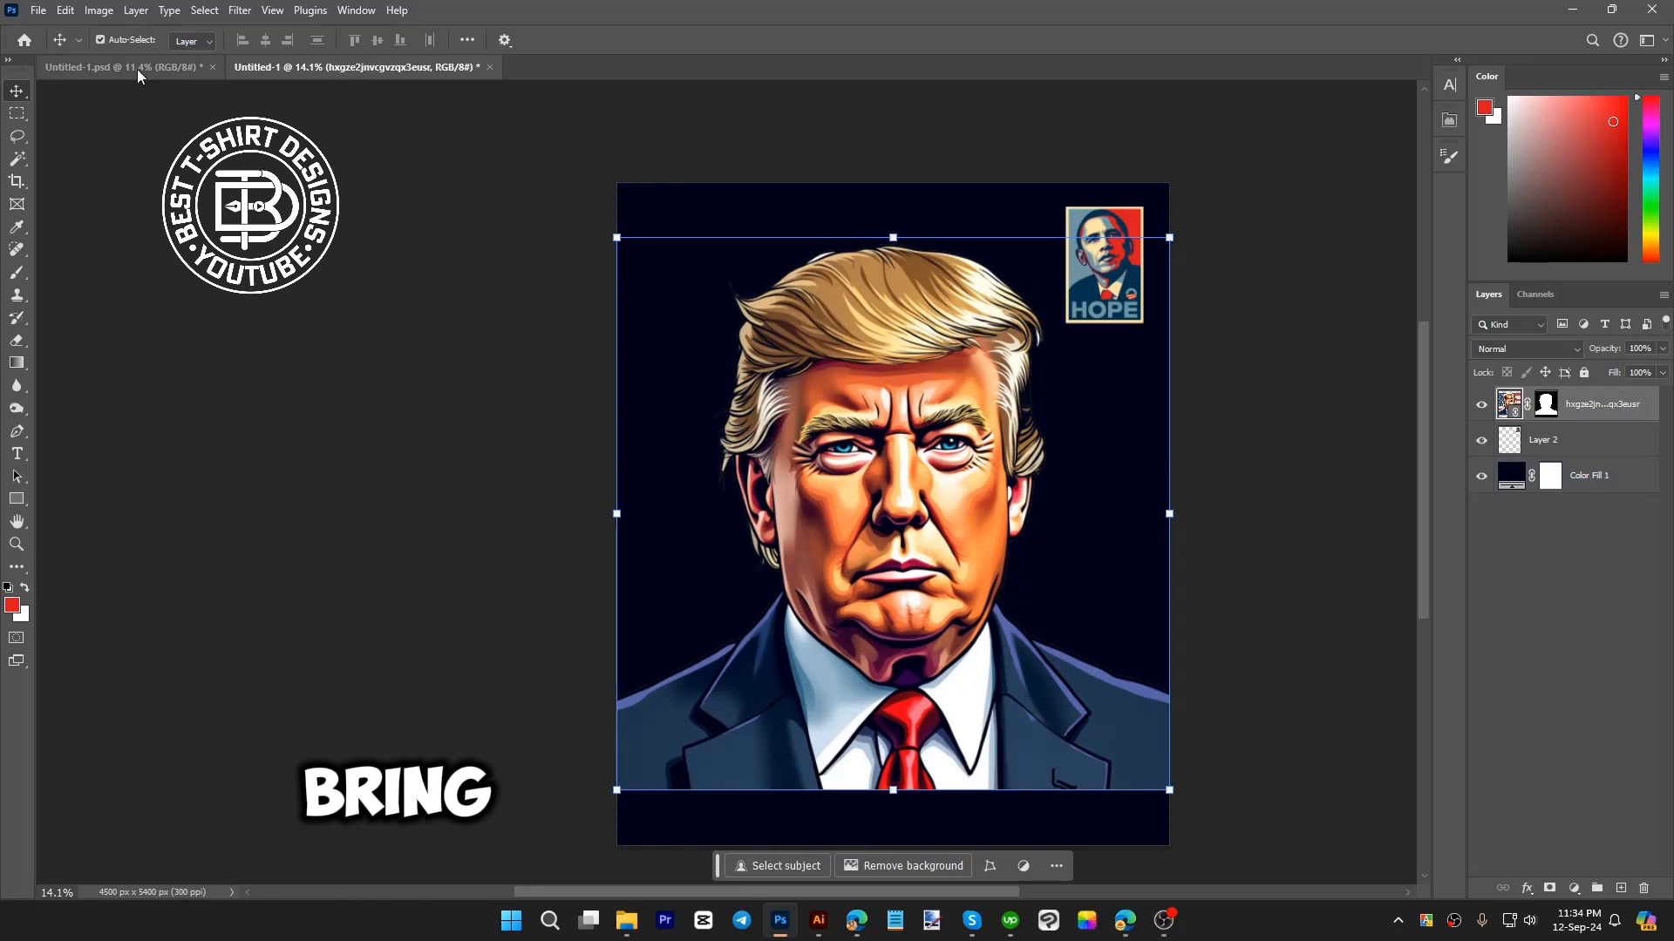
click(38, 10)
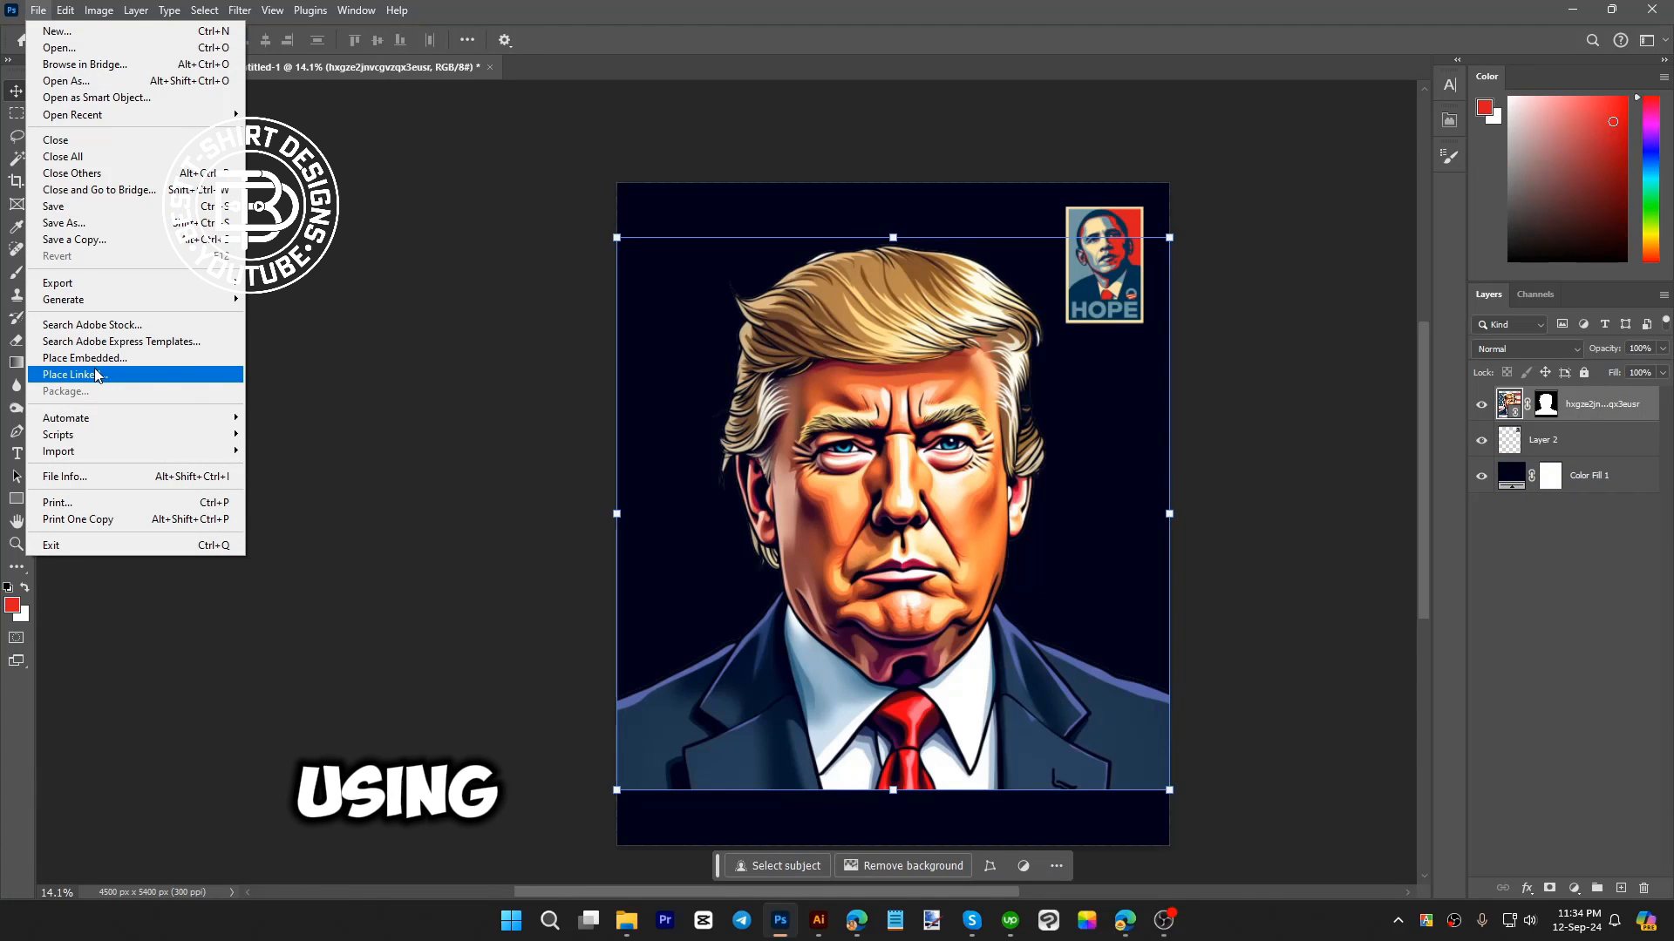
click(1581, 415)
right_click(1600, 406)
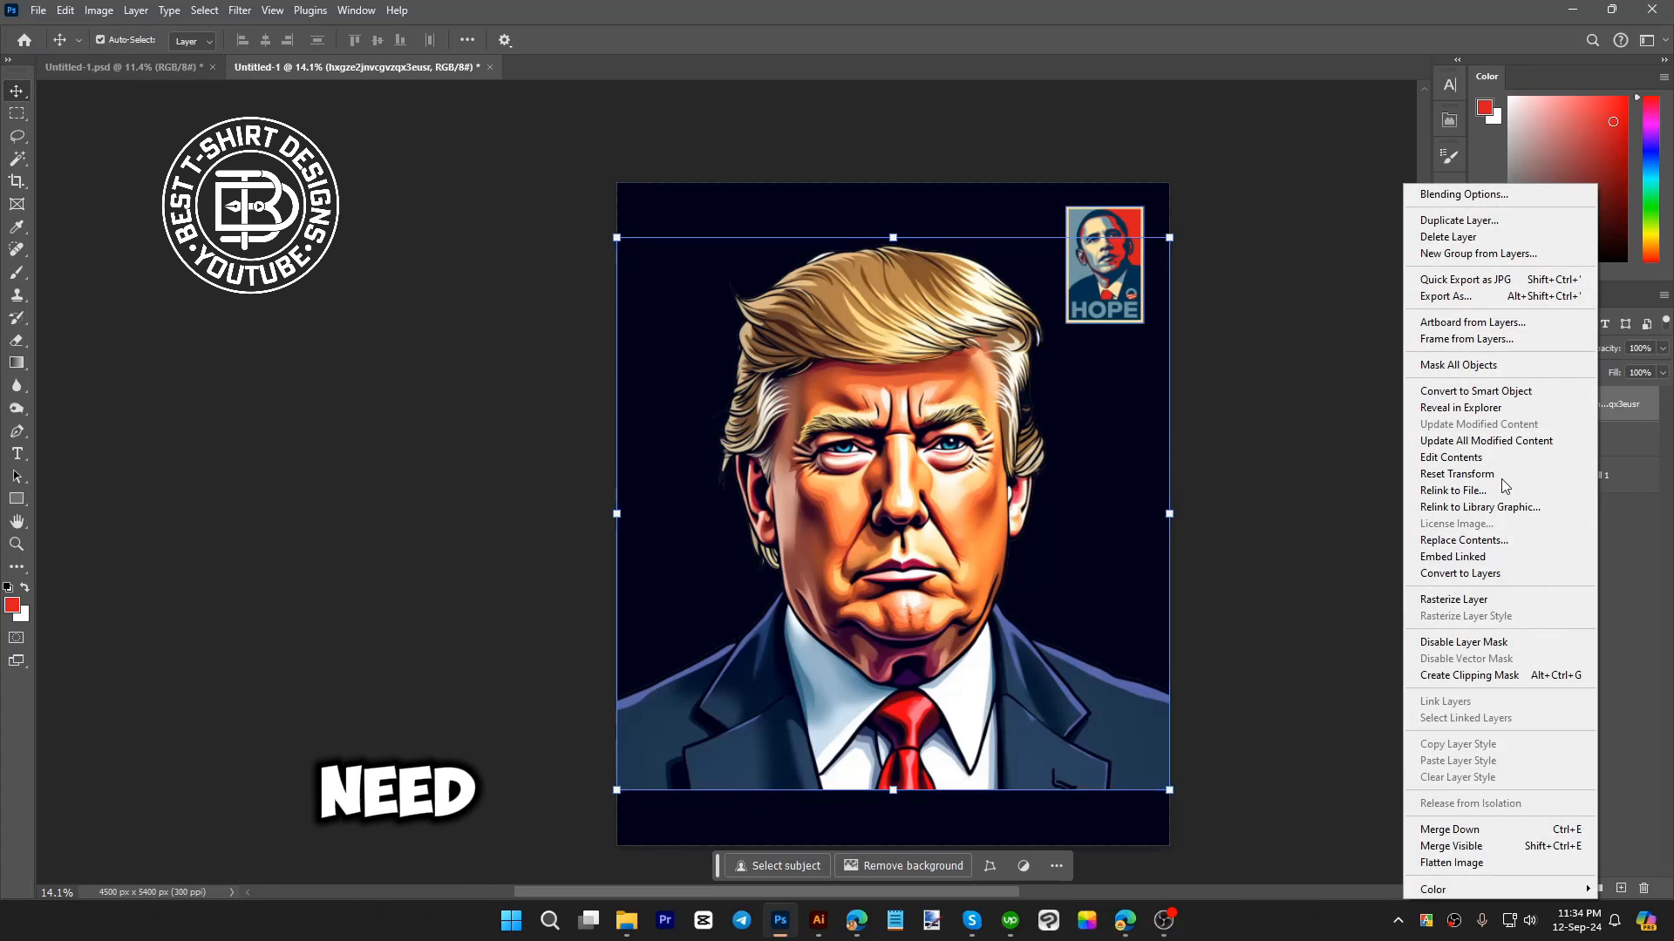
click(1431, 600)
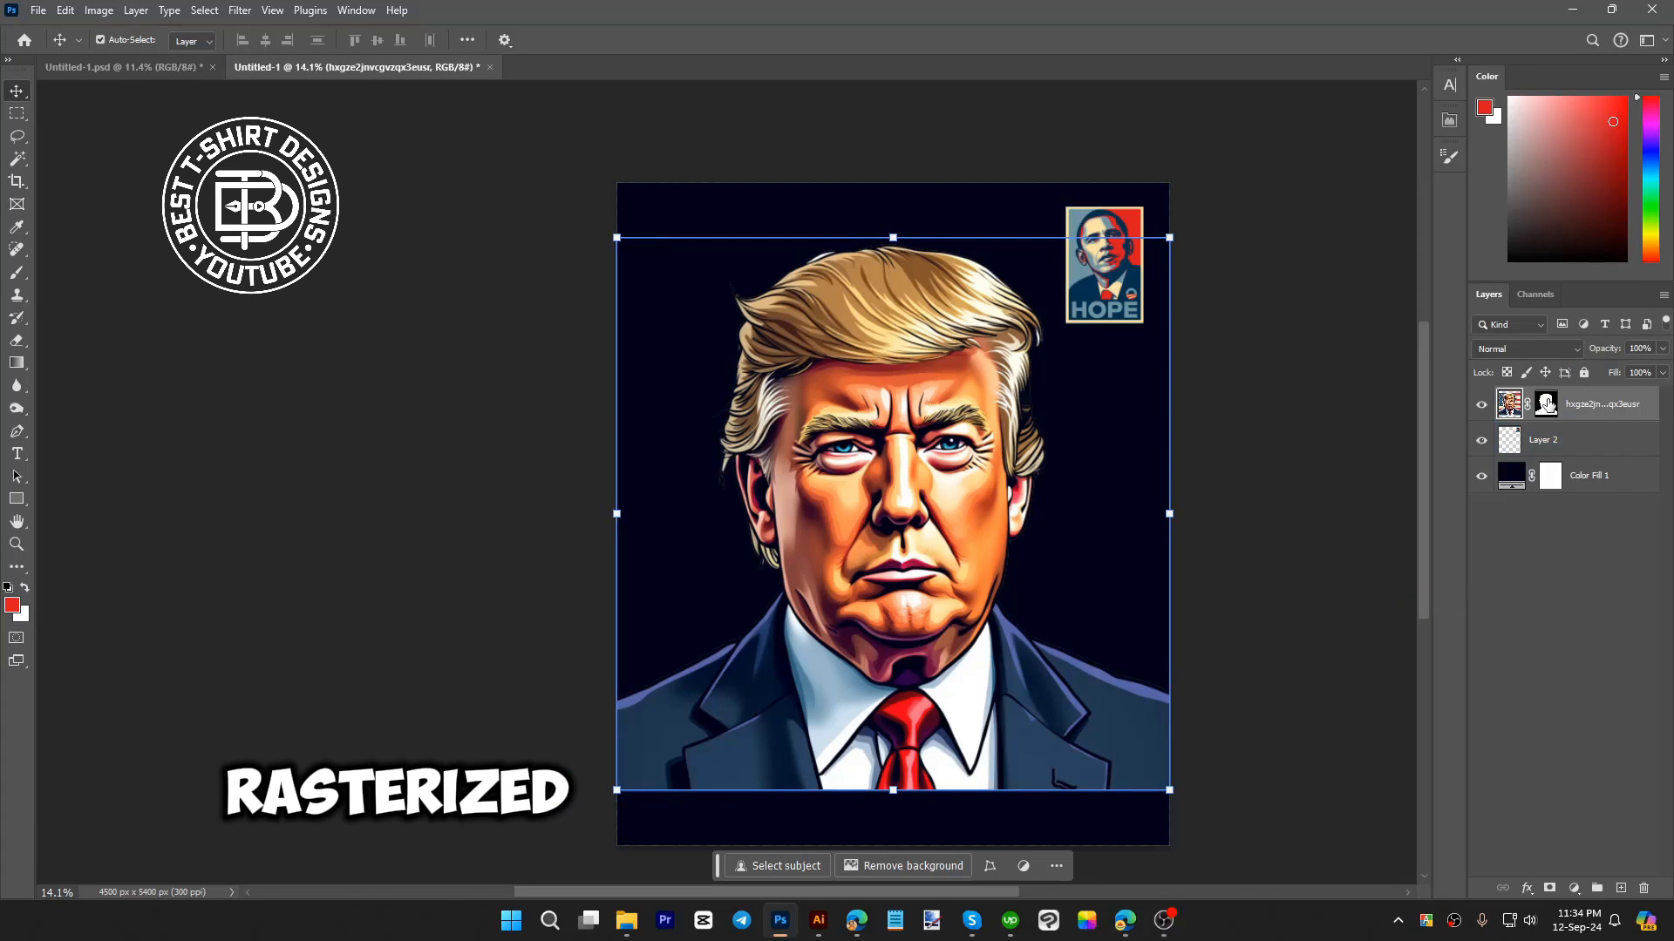
- Apply the portrait's layer mask permanently to the rasterized layer
click(1546, 404)
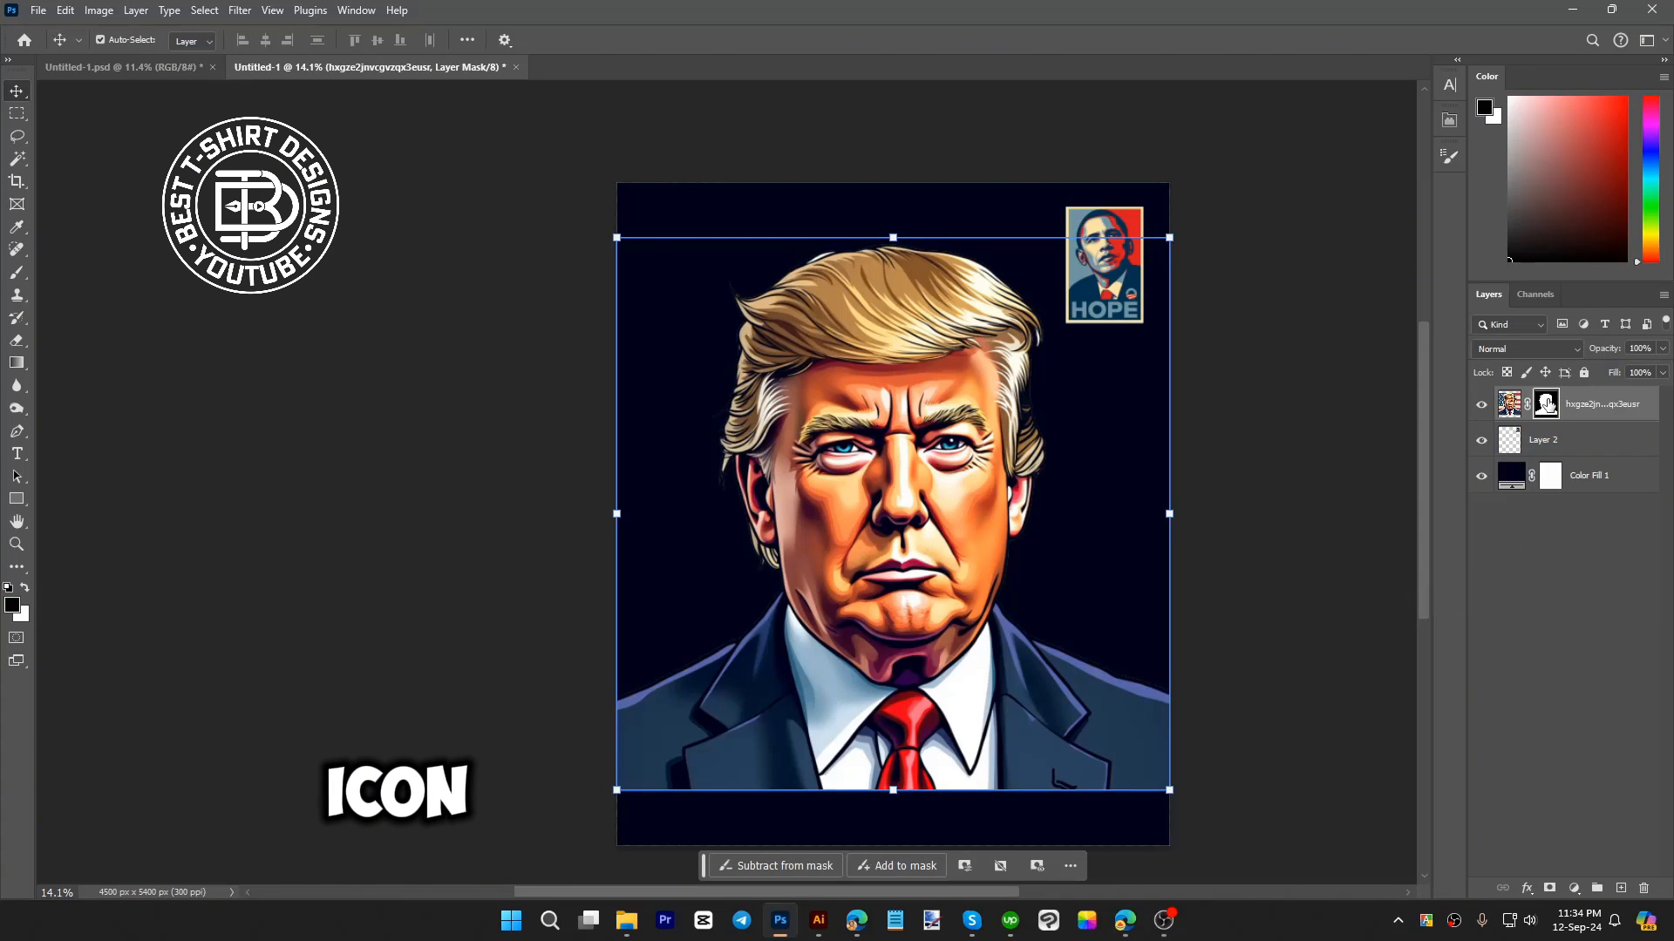
right_click(1547, 403)
click(1551, 451)
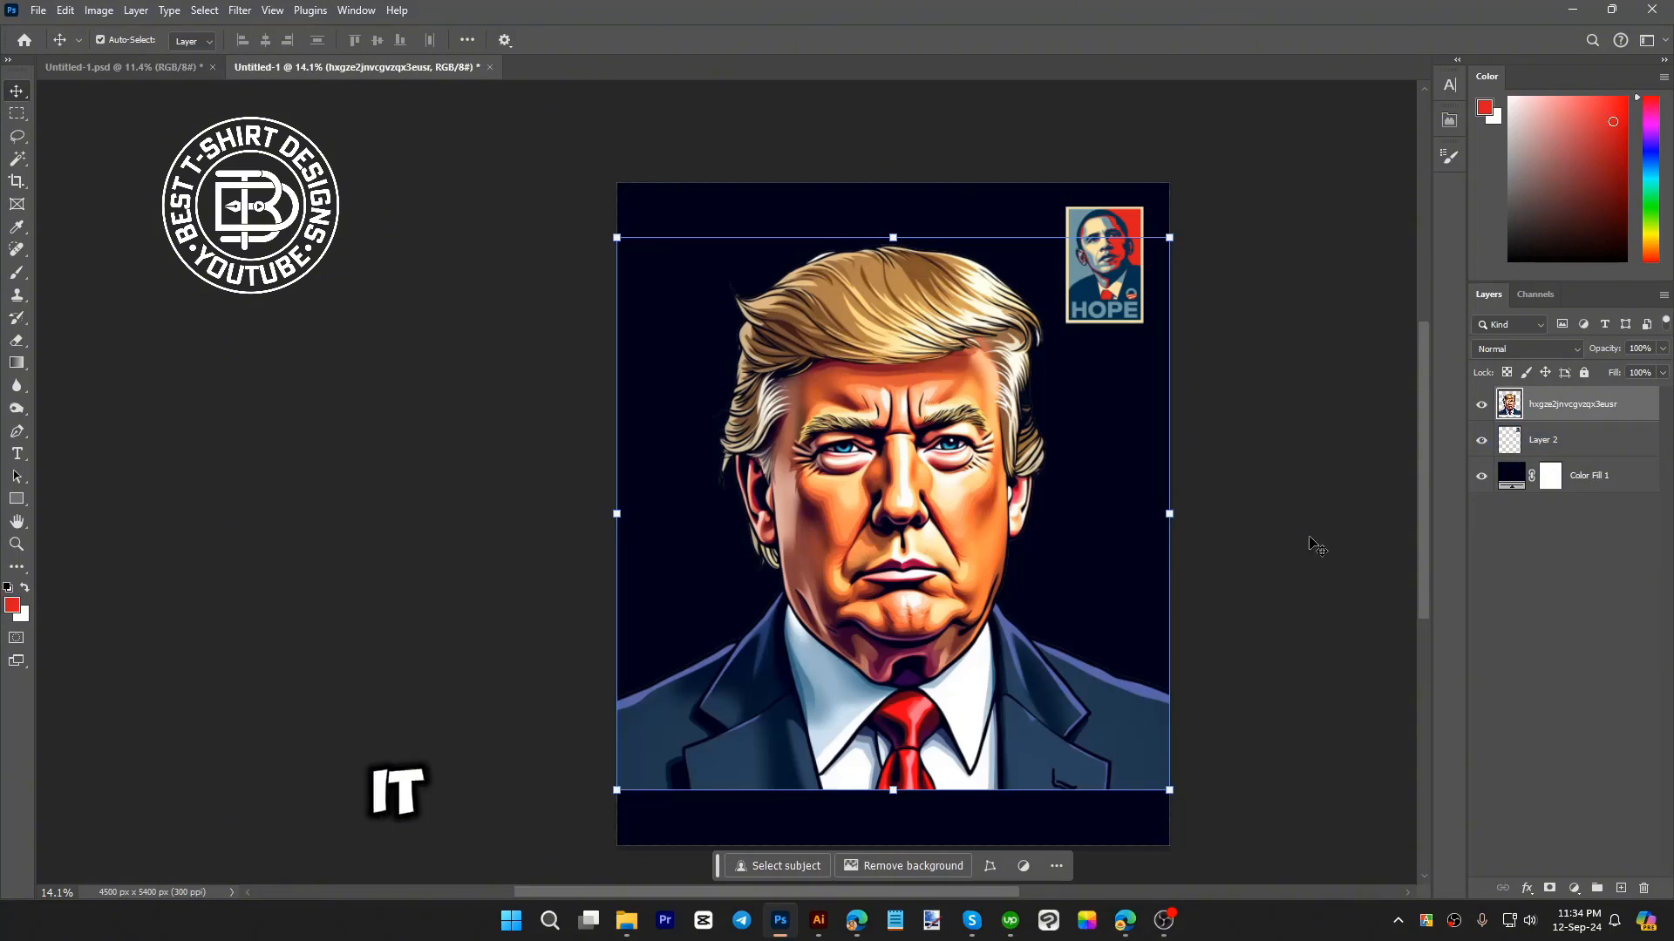
- Hide the dark navy Color Fill 1 layer and inspect the portrait's cutout edges against transparency
click(1481, 475)
click(1340, 652)
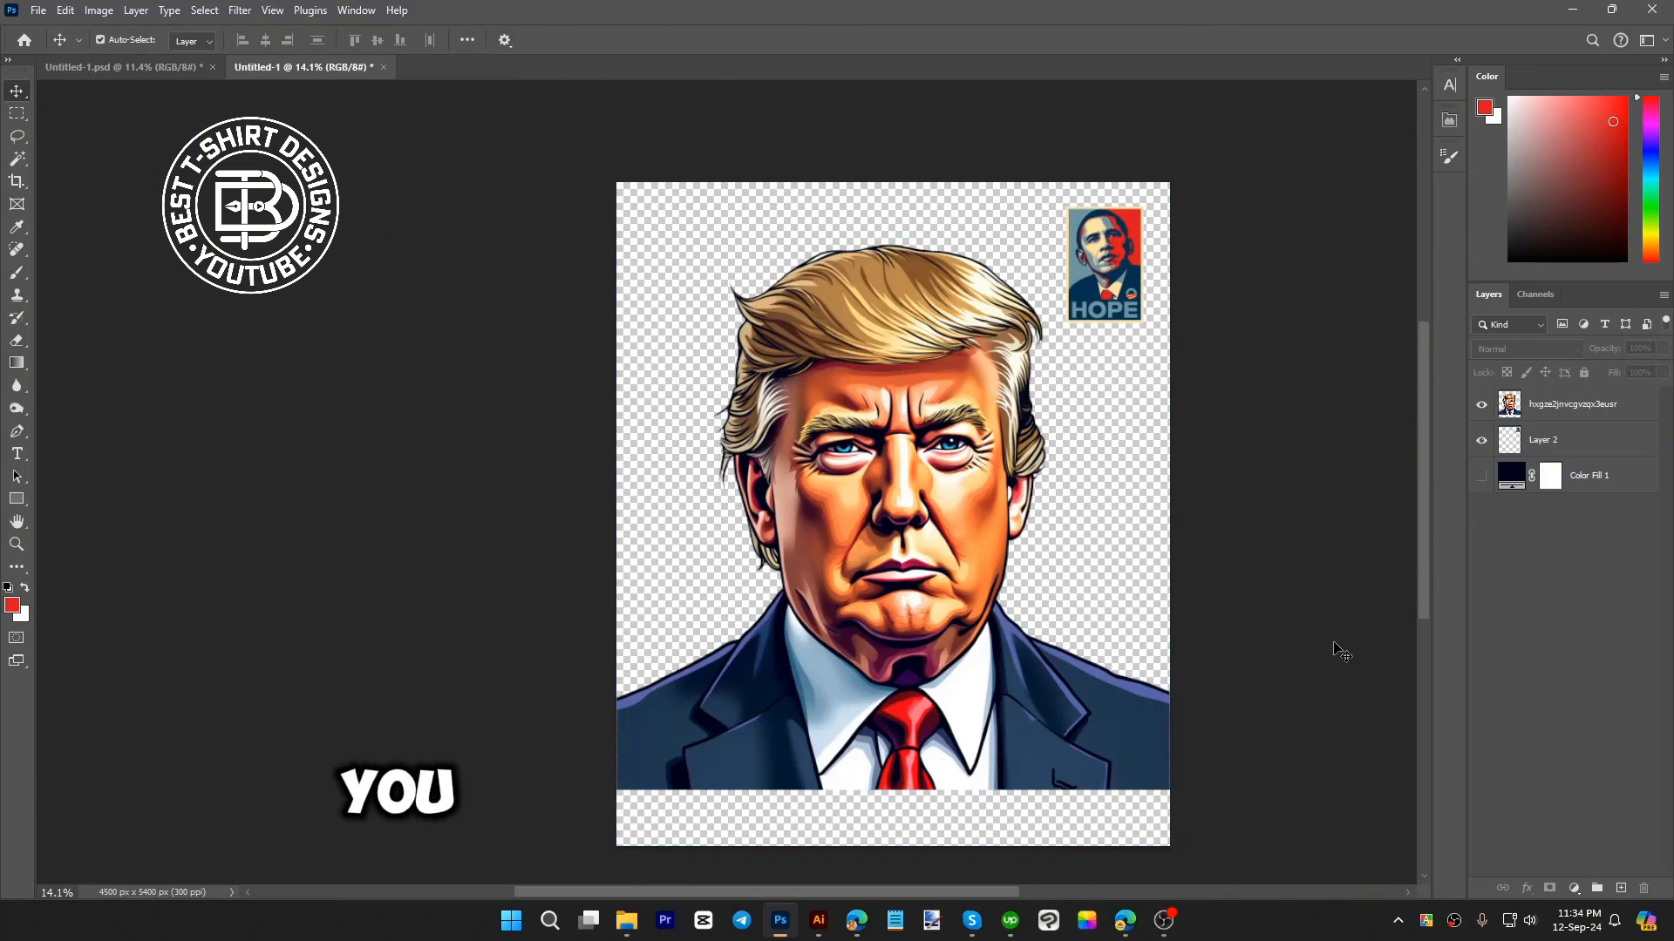
scroll(1086, 582, up, 10)
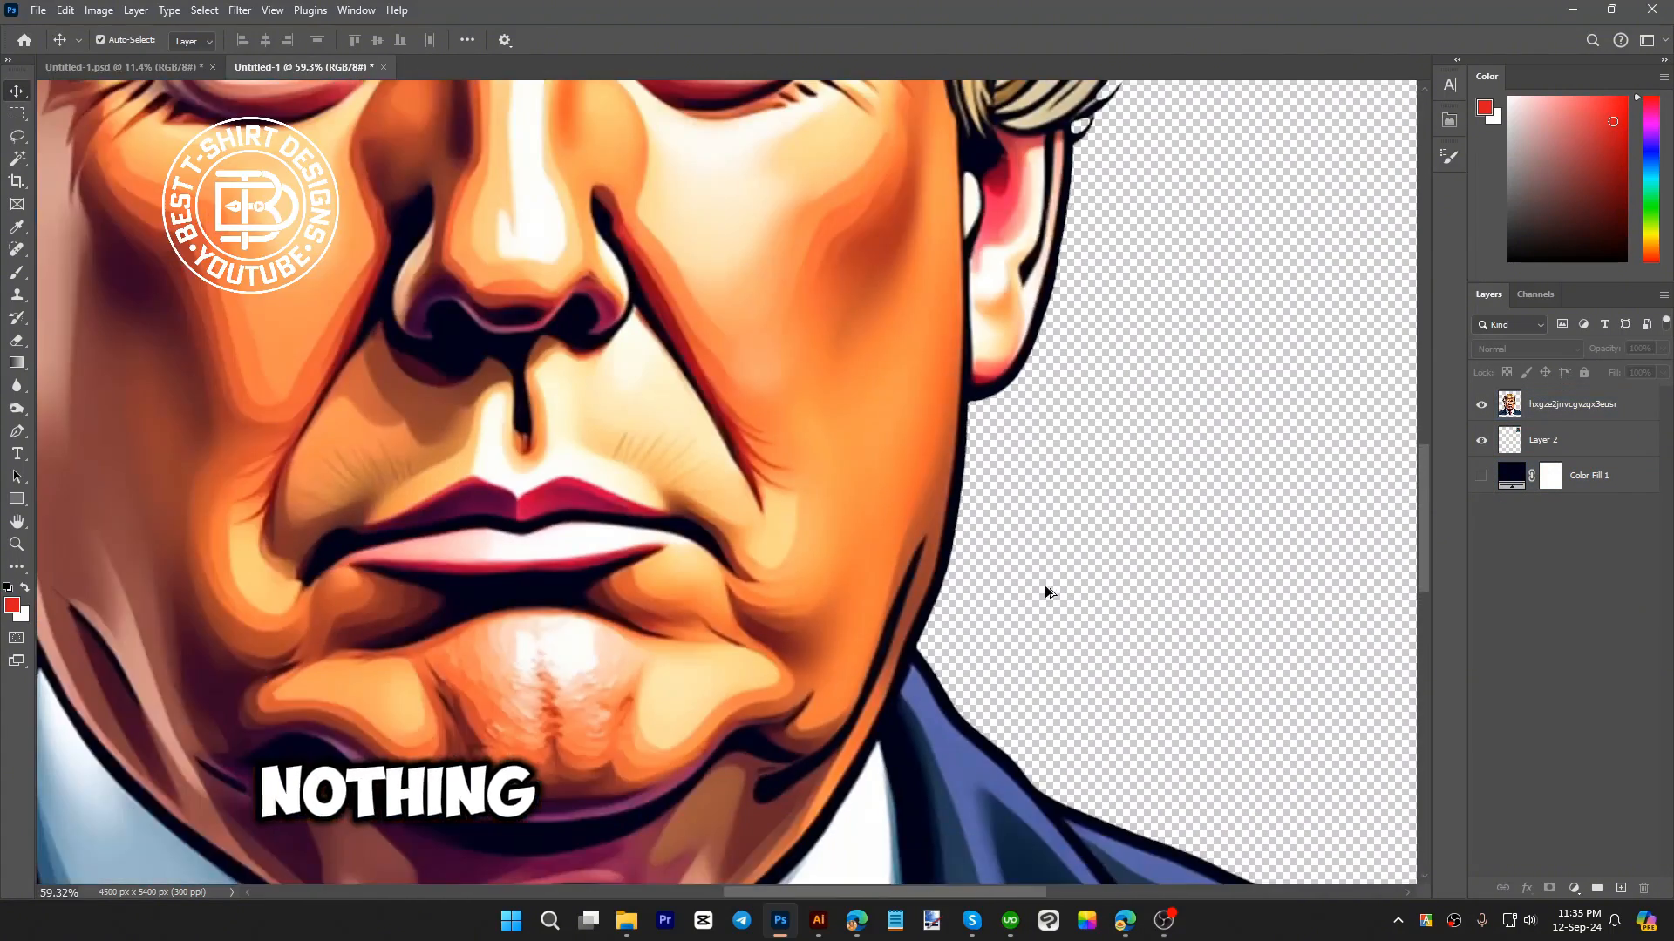
scroll(1046, 587, down, 10)
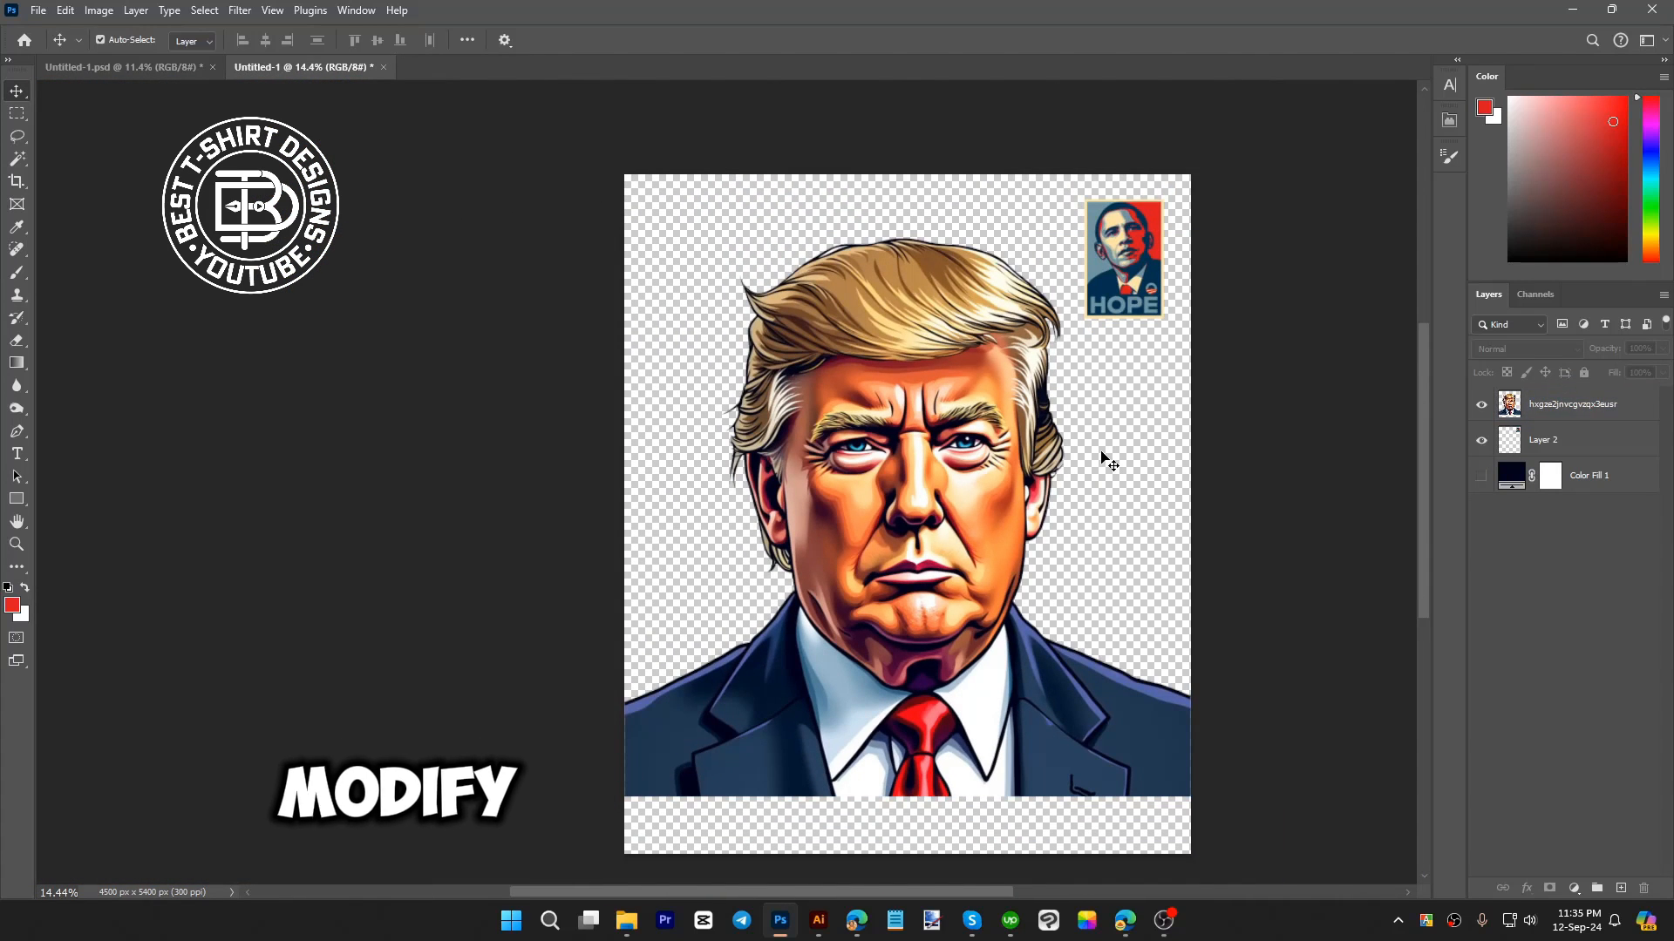
- Move the portrait up close to the canvas's upper edge, leaving an empty strip below it for text
click(1548, 427)
click(1562, 407)
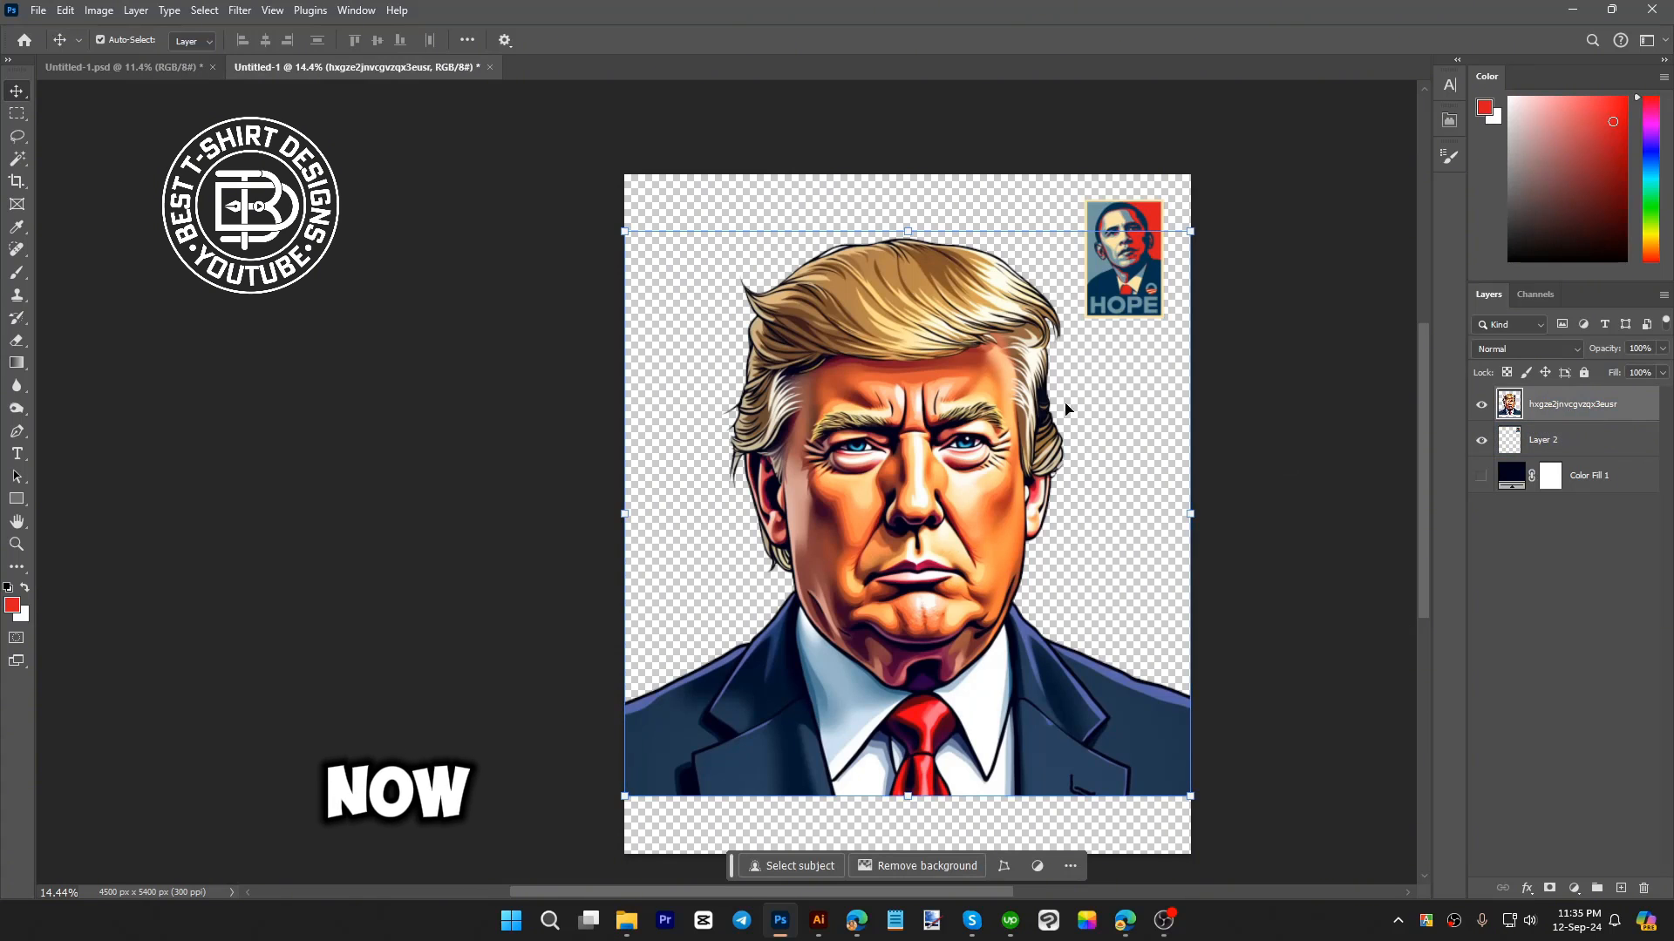
click(1315, 533)
click(1556, 406)
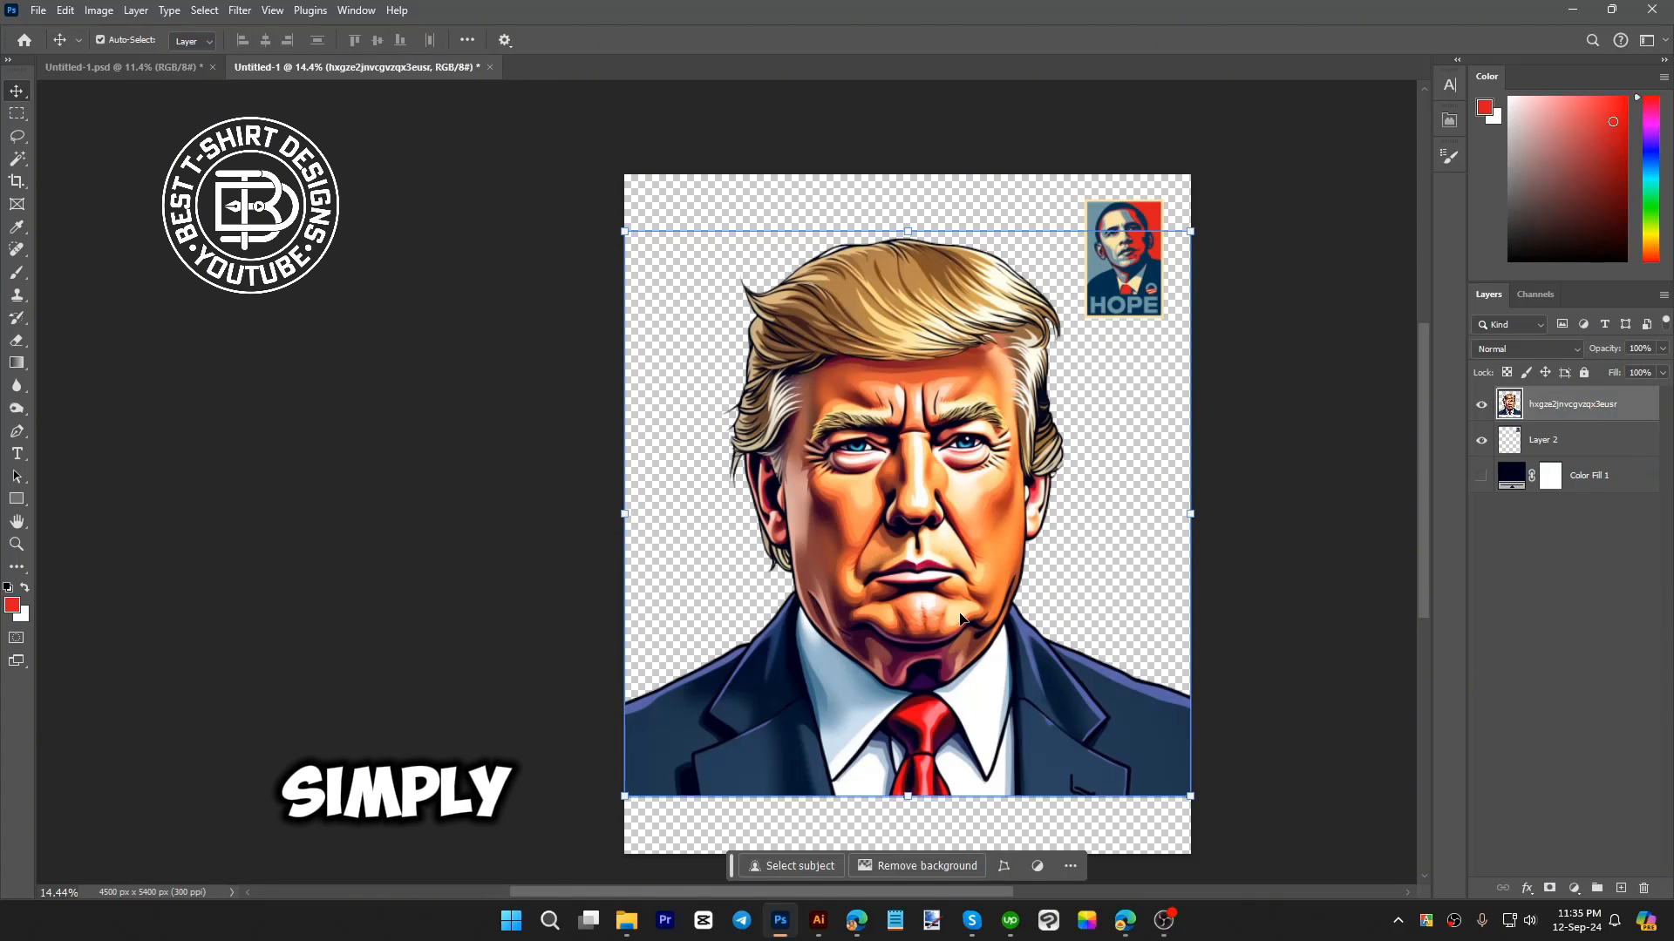
scroll(959, 593, down, 2)
drag(956, 608, 958, 572)
key(shift+Down)
key(shift+Down)
key(shift+Down)
key(shift+Down)
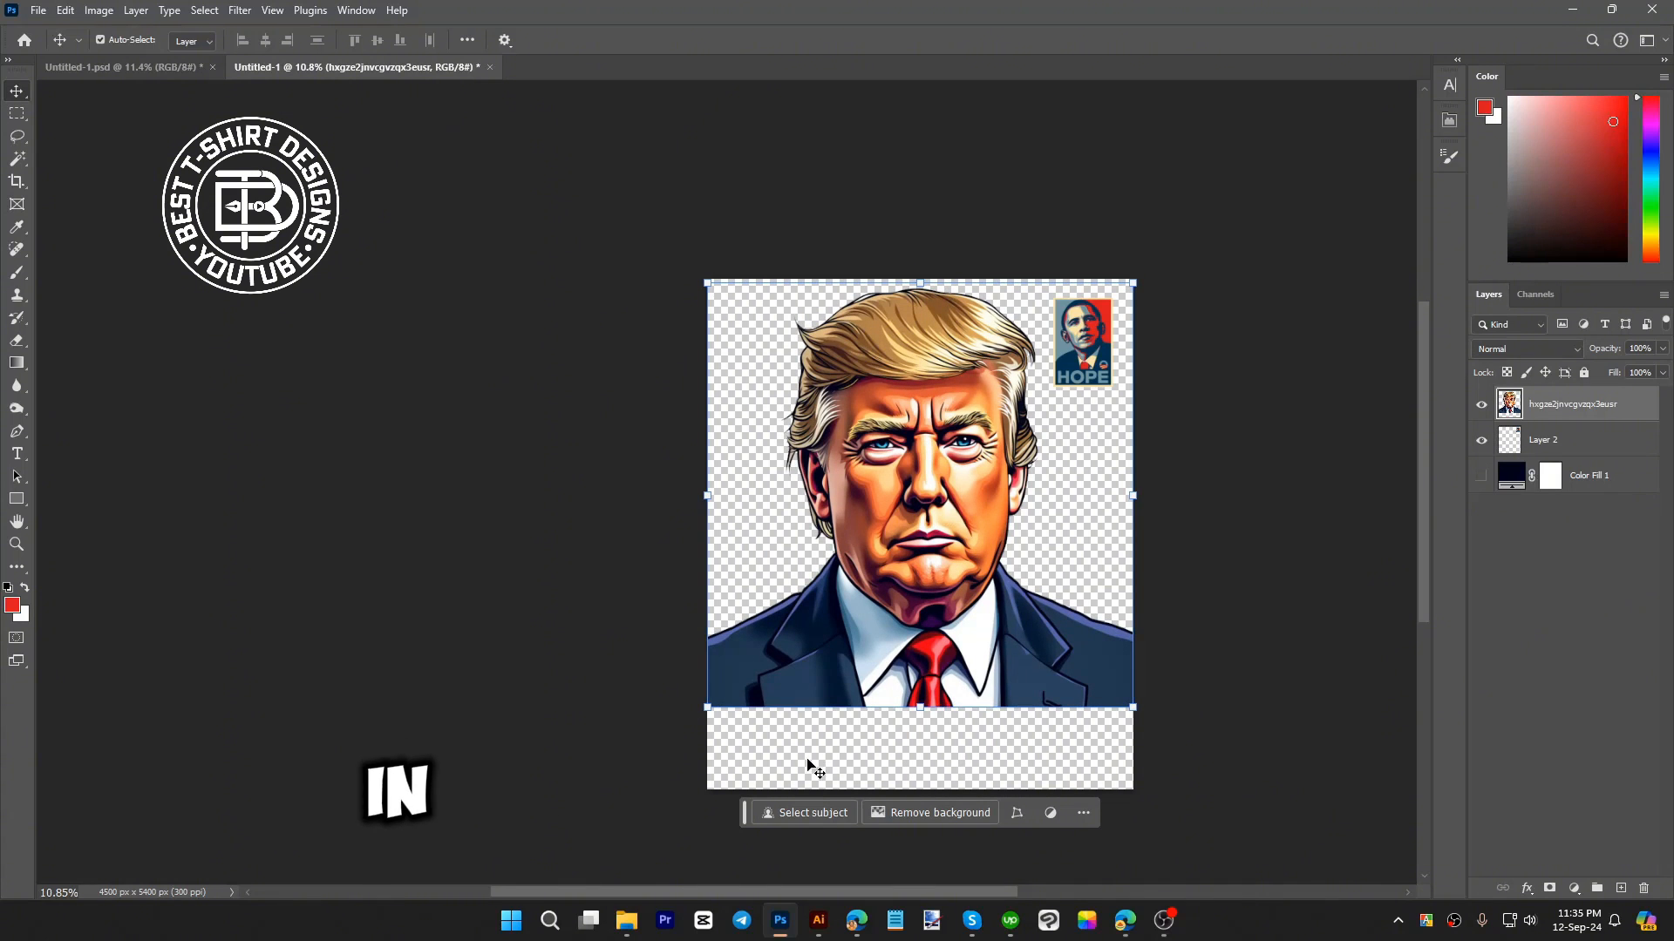
click(1245, 754)
click(1081, 384)
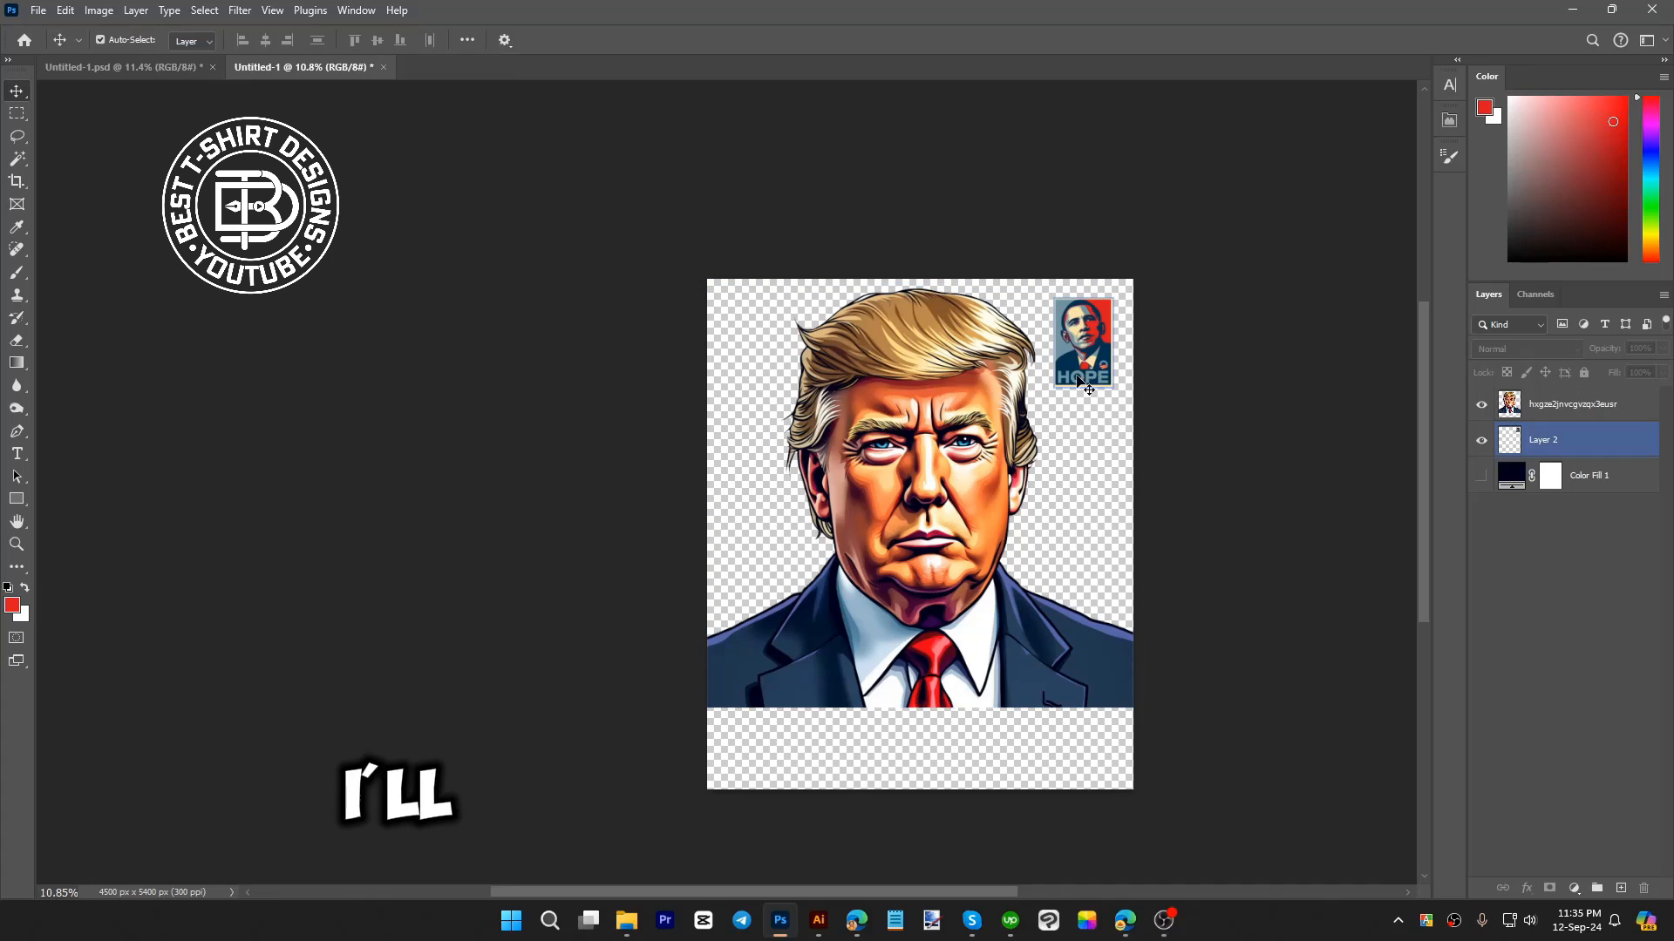
click(1132, 379)
click(1000, 608)
scroll(999, 608, up, 3)
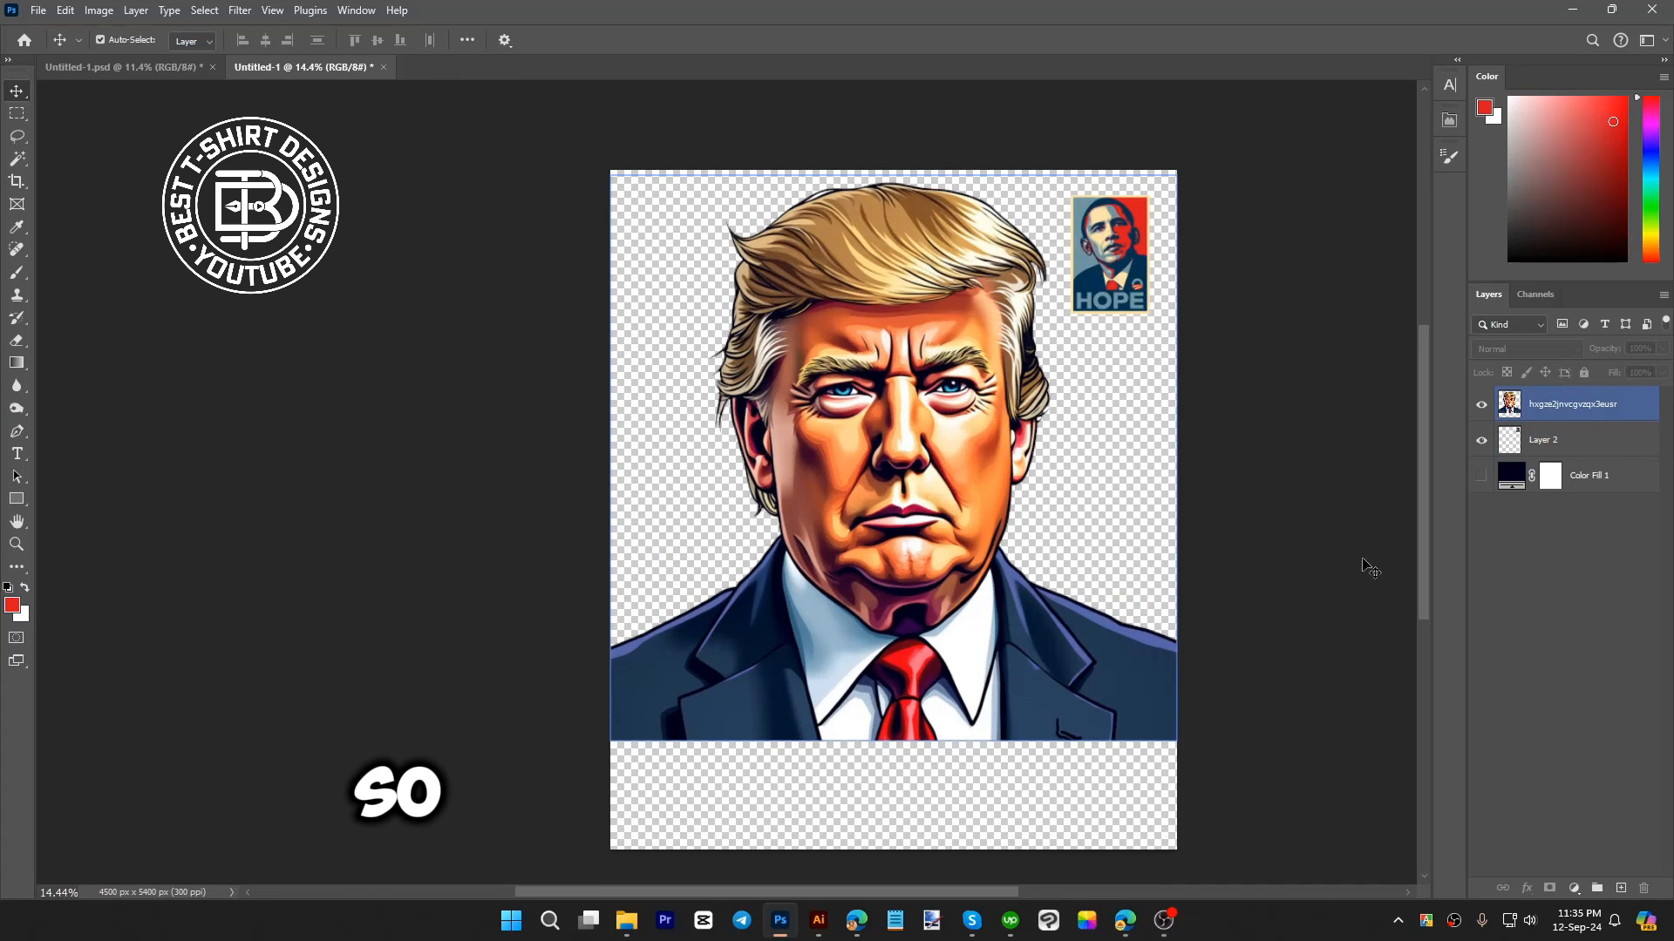
- Duplicate the portrait layer four times
click(1585, 410)
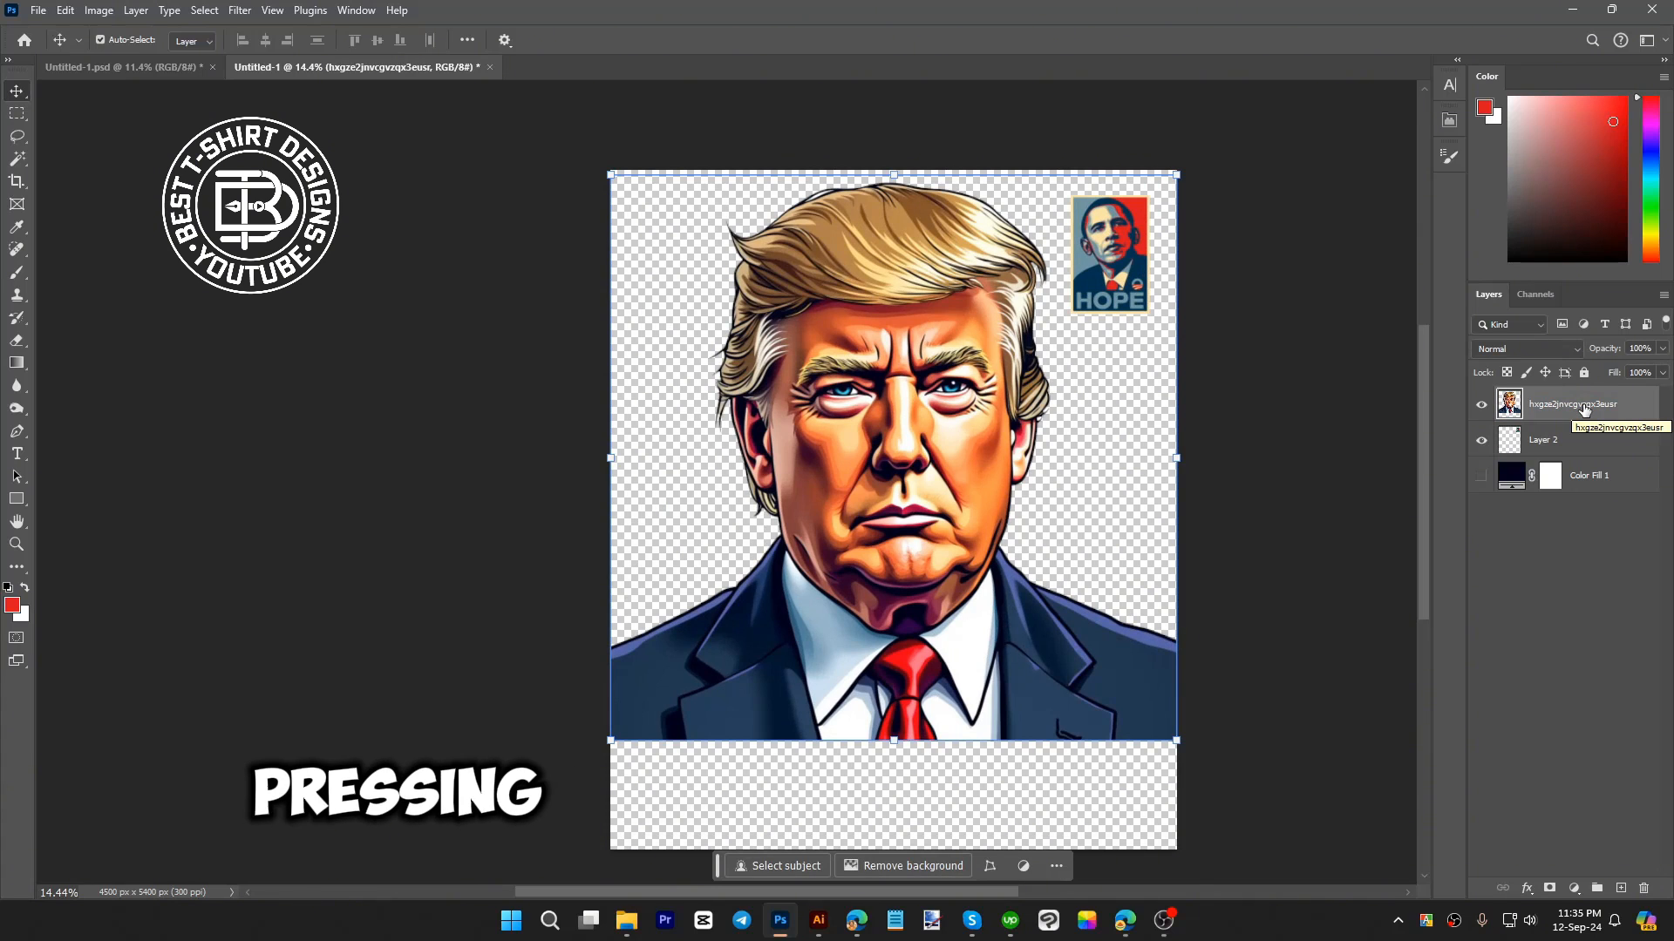
key(ctrl+j)
key(ctrl+j)
key(ctrl+j)
key(ctrl+j)
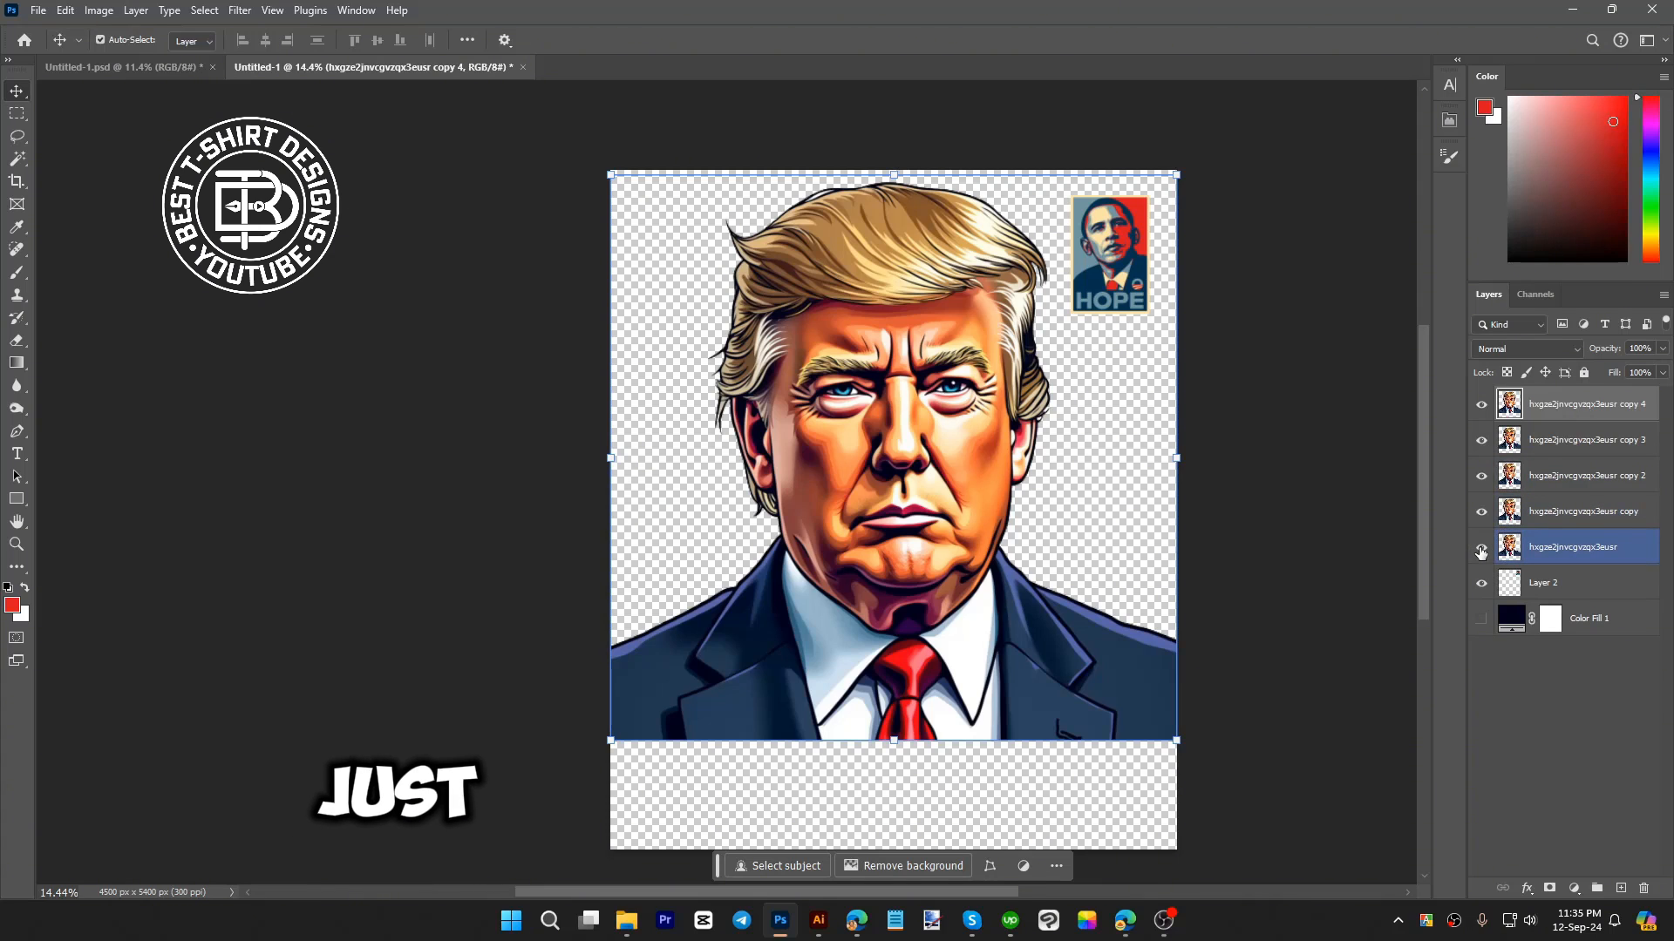
- Hide the original portrait and copies 2, 3 and 4, leaving only the first copy visible
click(1480, 546)
click(1480, 475)
click(1480, 440)
click(1480, 406)
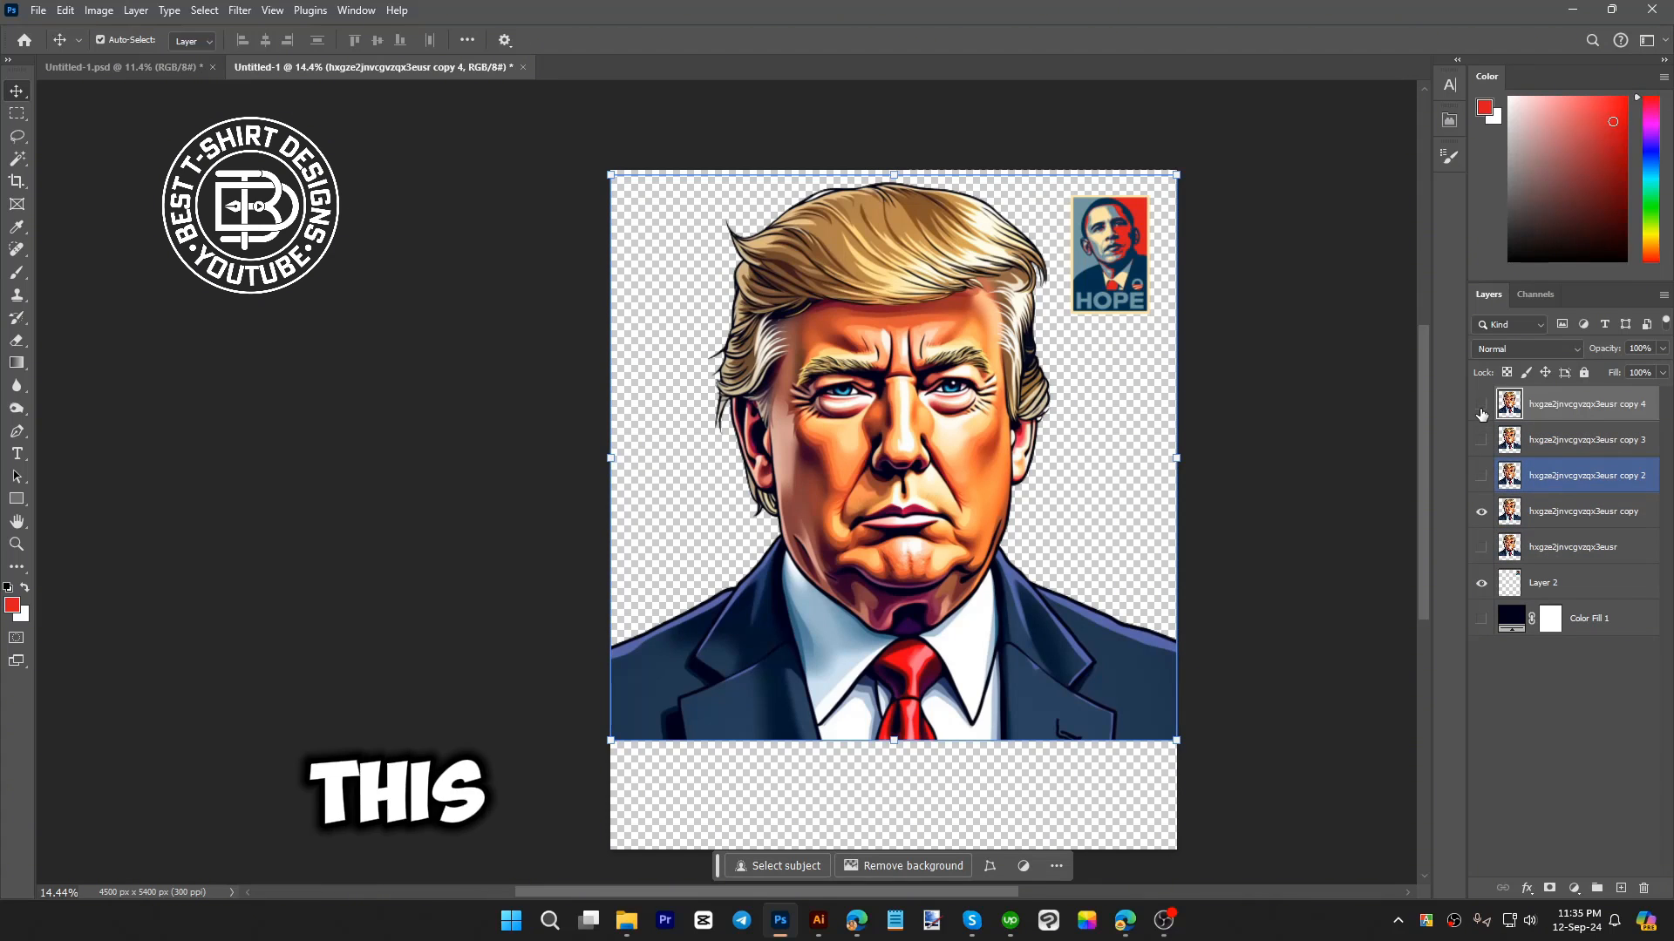
- Add a Threshold adjustment at level 128 directly above the first portrait copy
click(1598, 512)
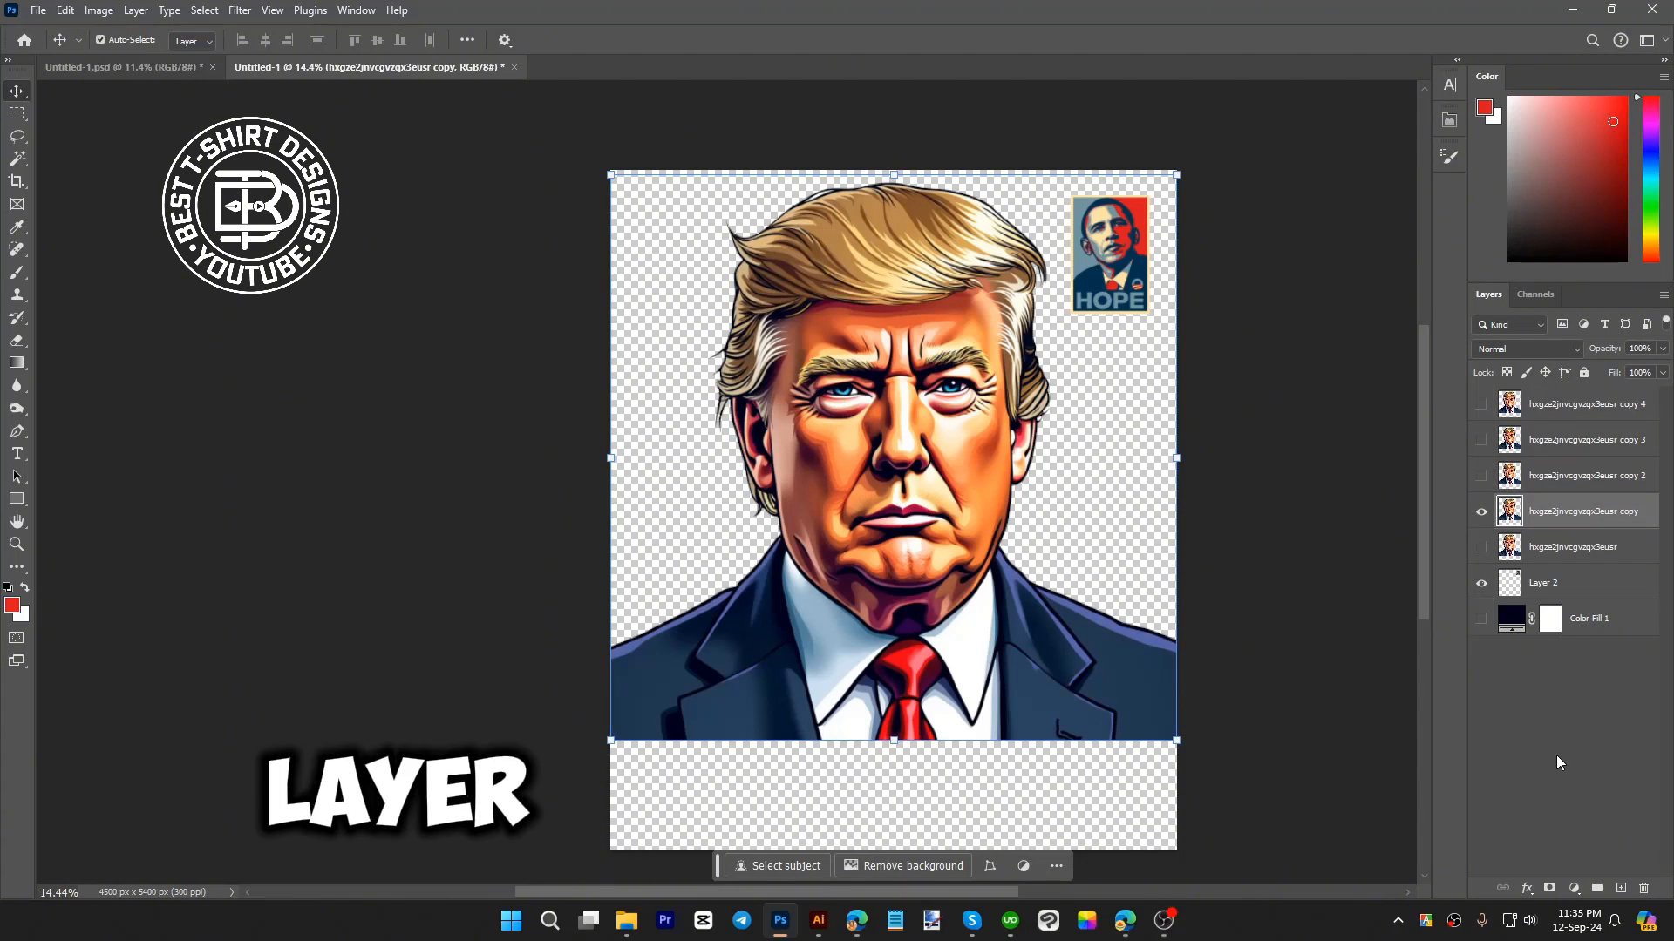
click(1574, 889)
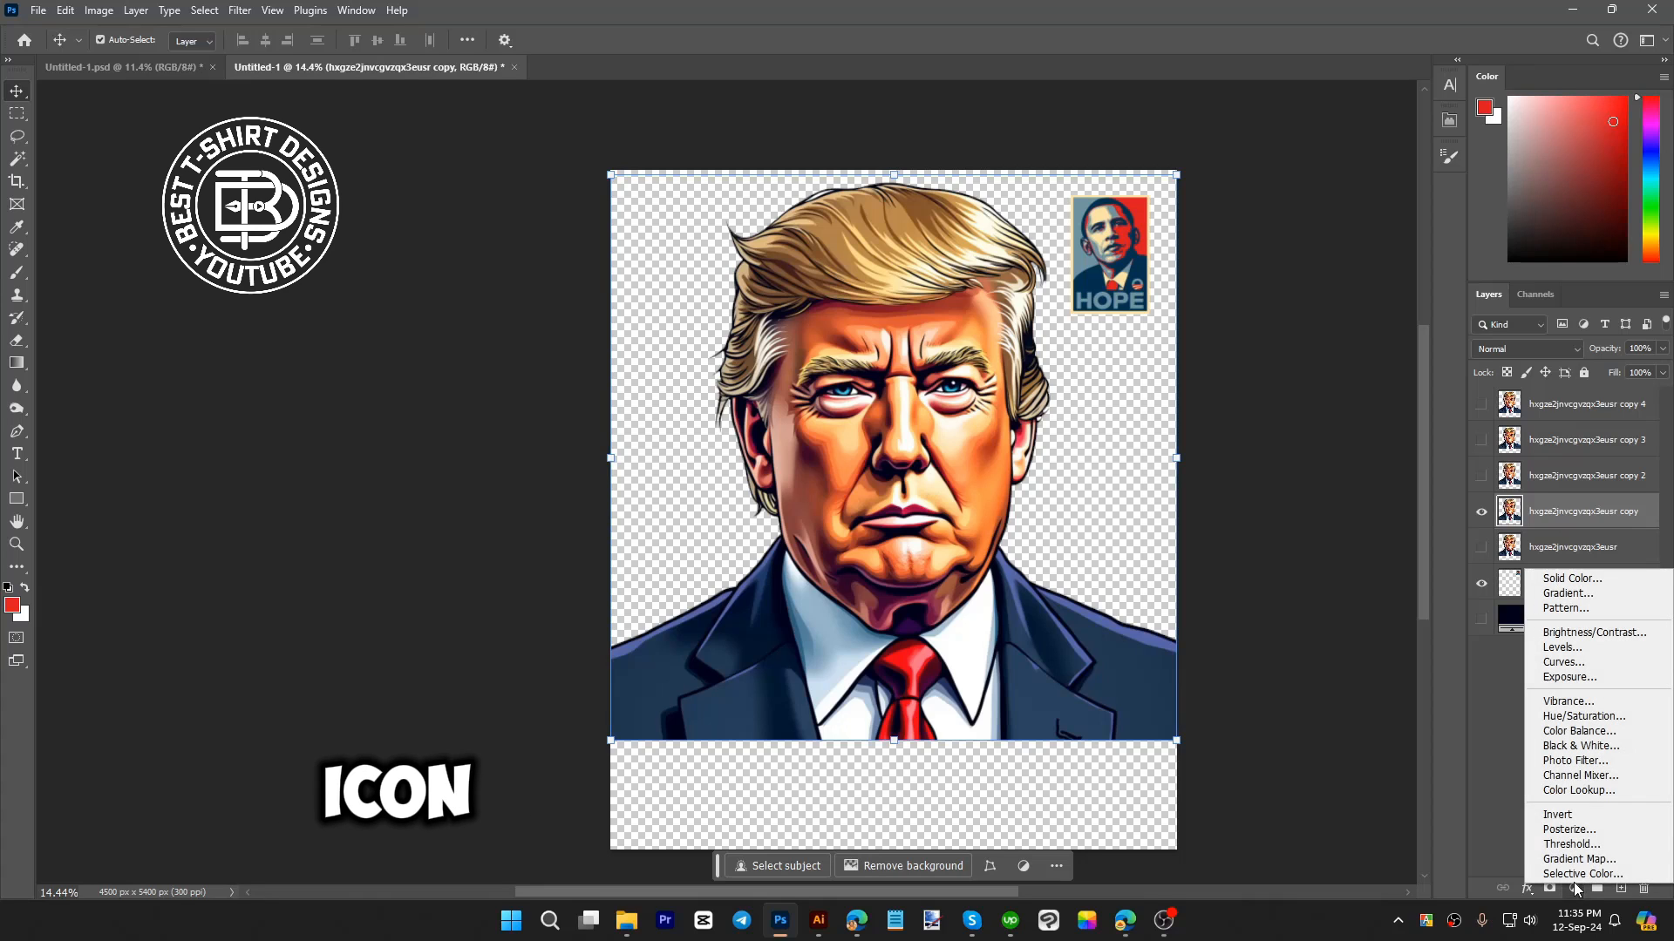
click(1575, 845)
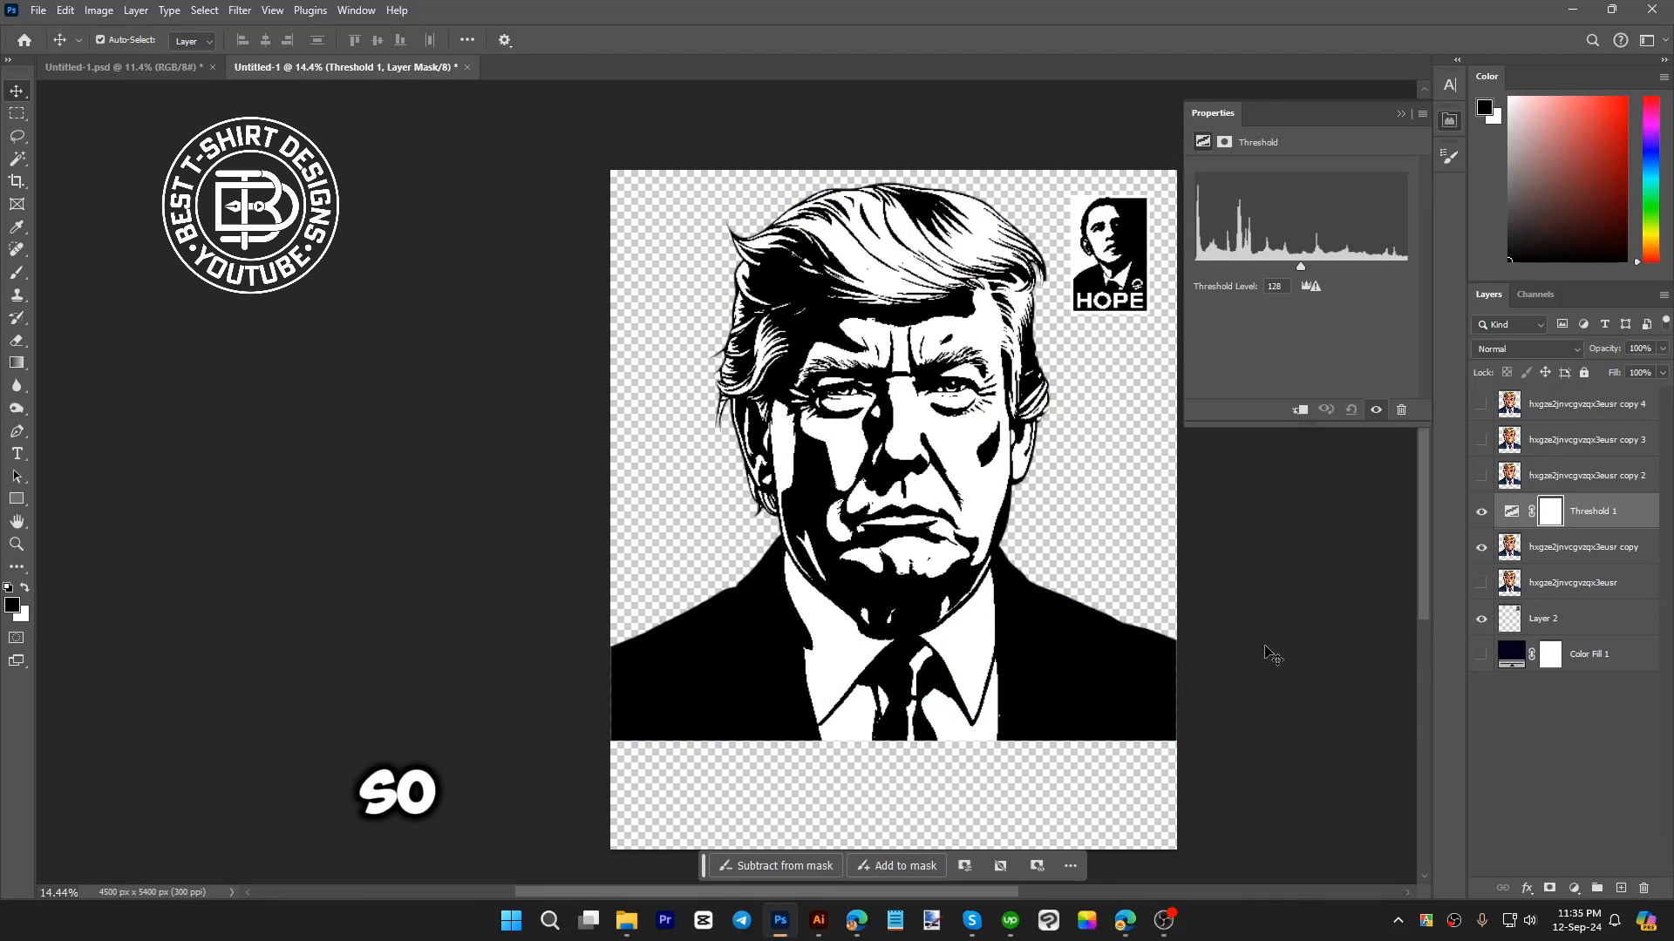
click(1039, 645)
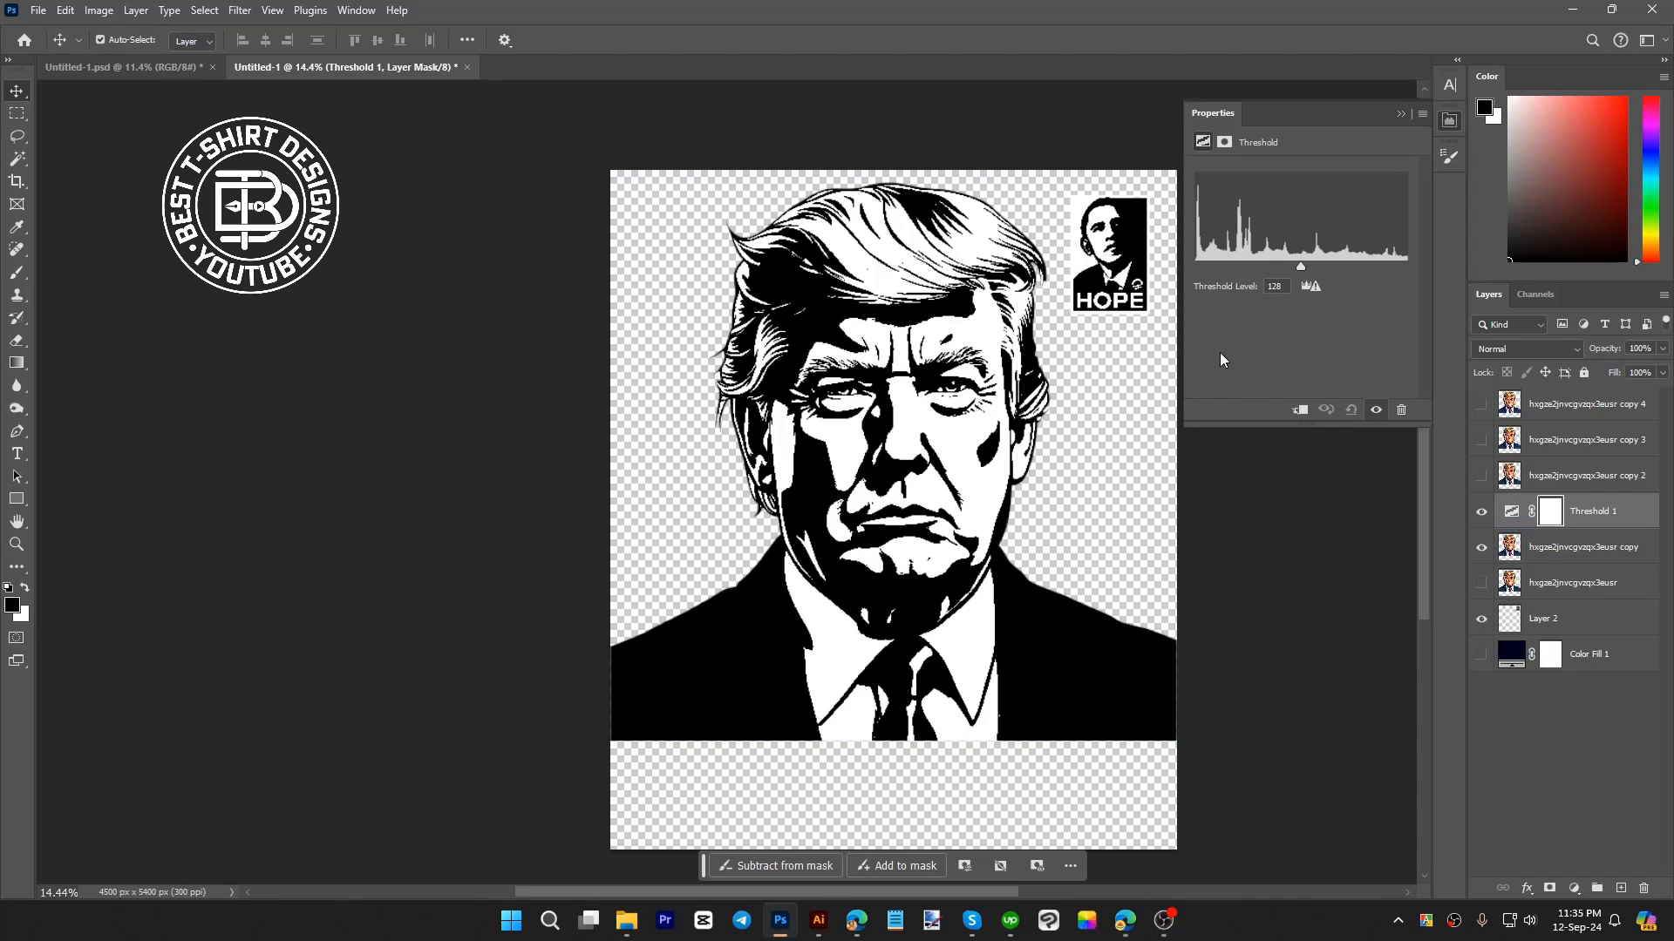
click(1449, 120)
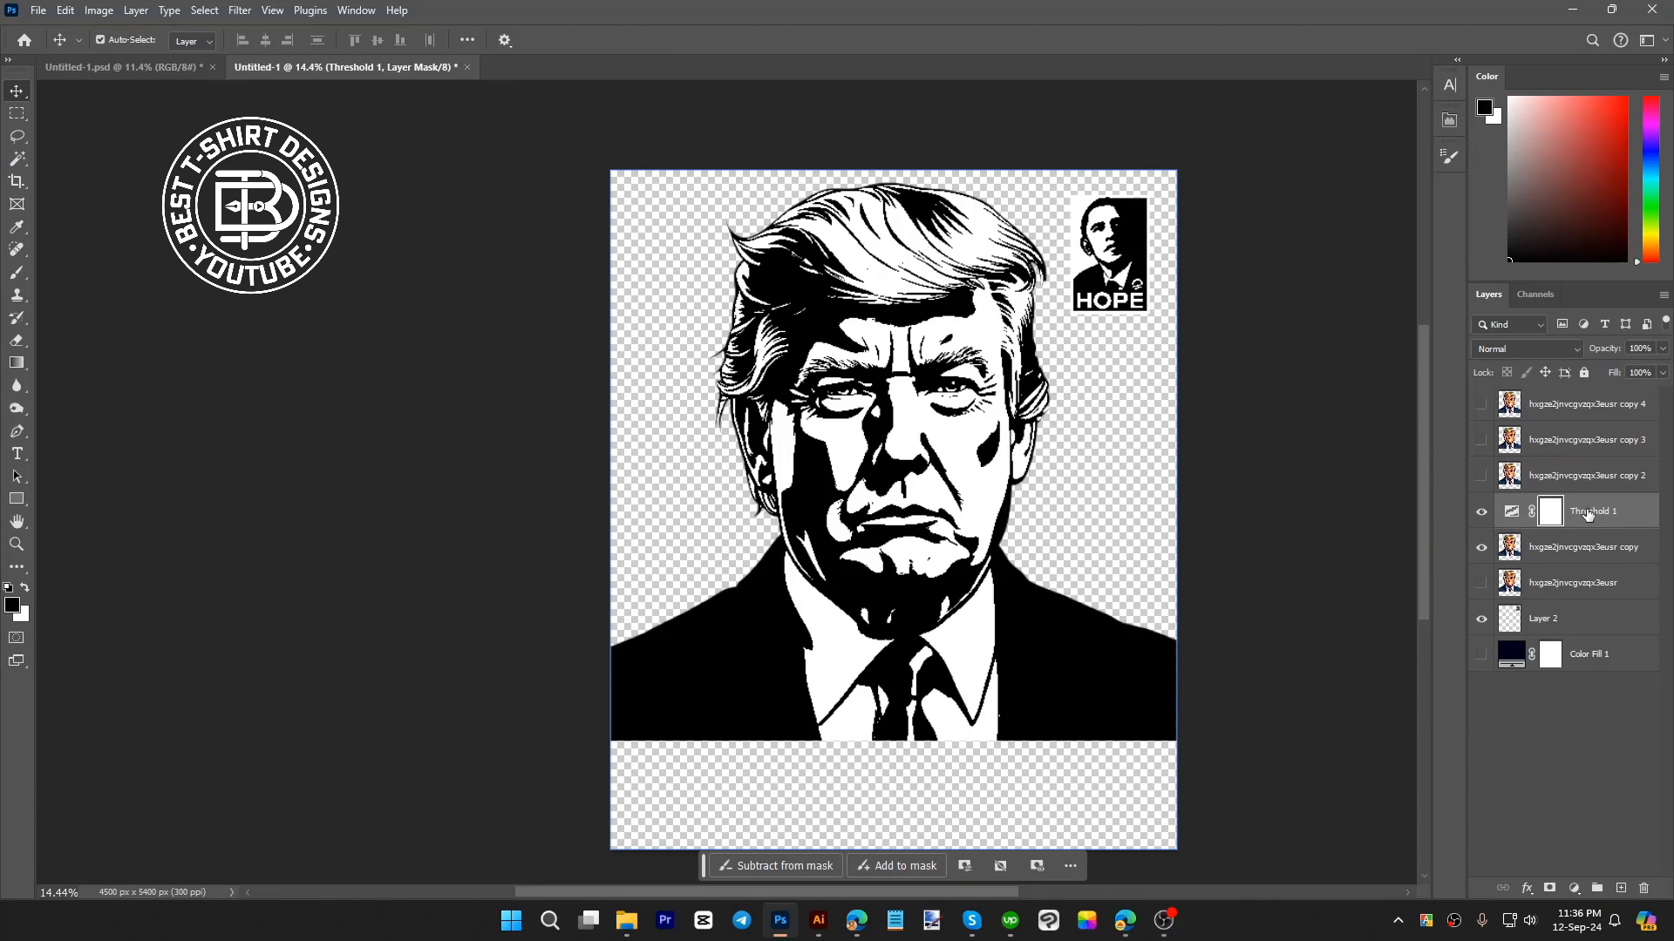
- Merge the Threshold adjustment down into the first portrait copy
click(1588, 514)
right_click(1587, 513)
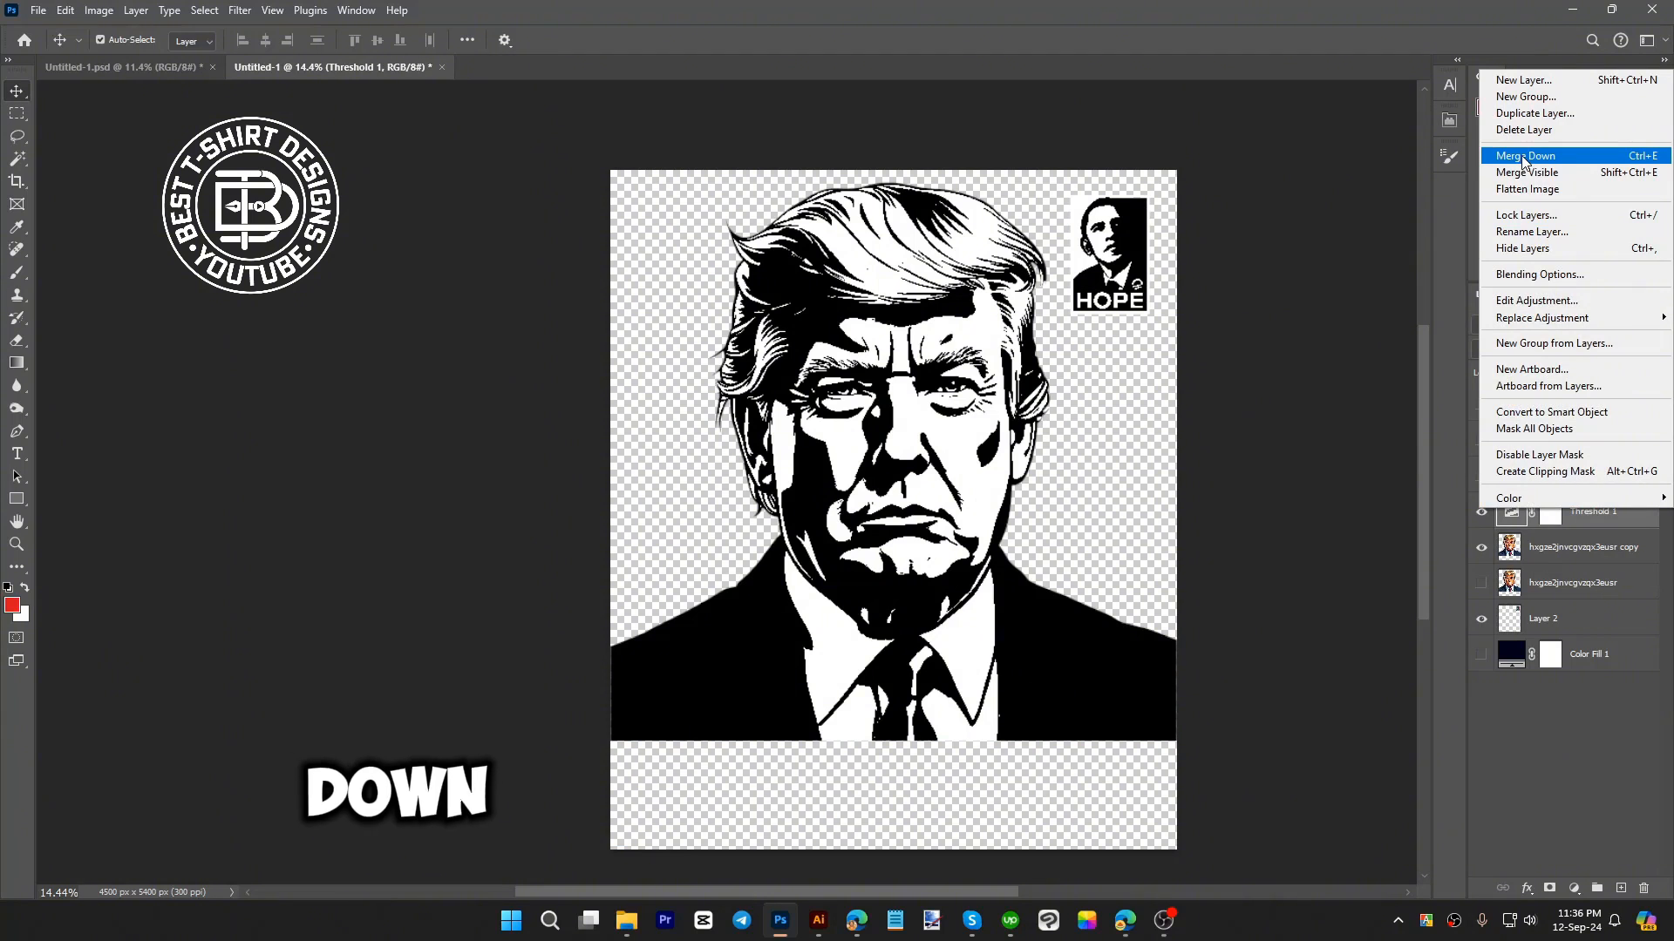
click(1640, 162)
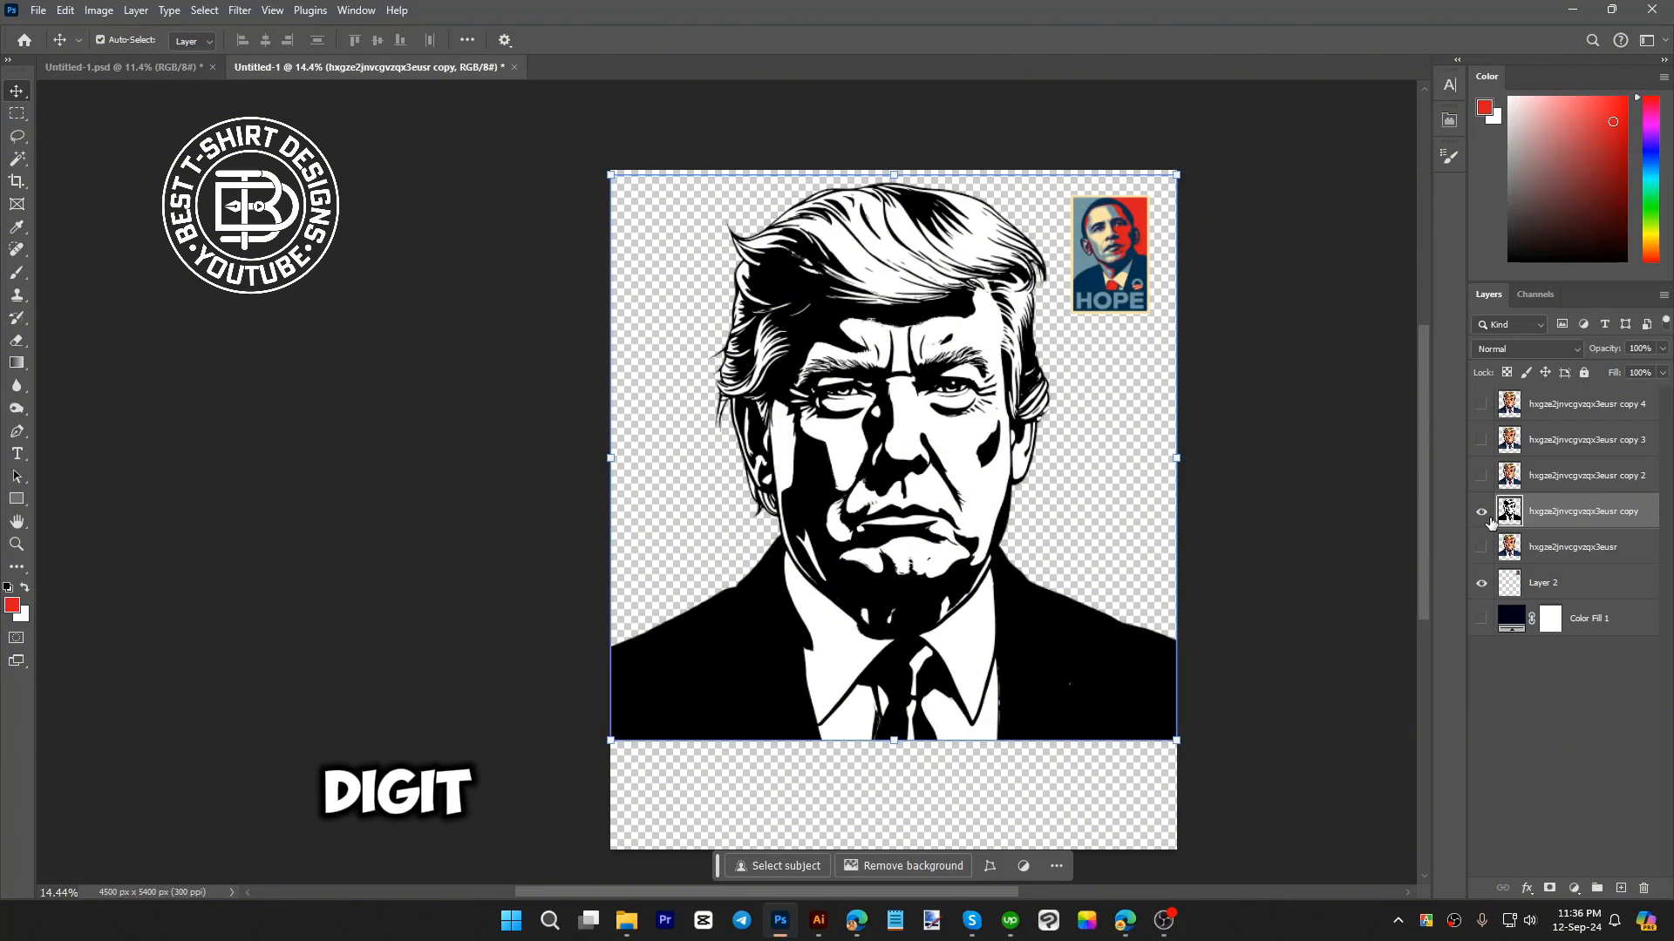
- Select the black jacket area with the Magic Wand at tolerance 50 and extend the selection to all similar black areas
click(20, 161)
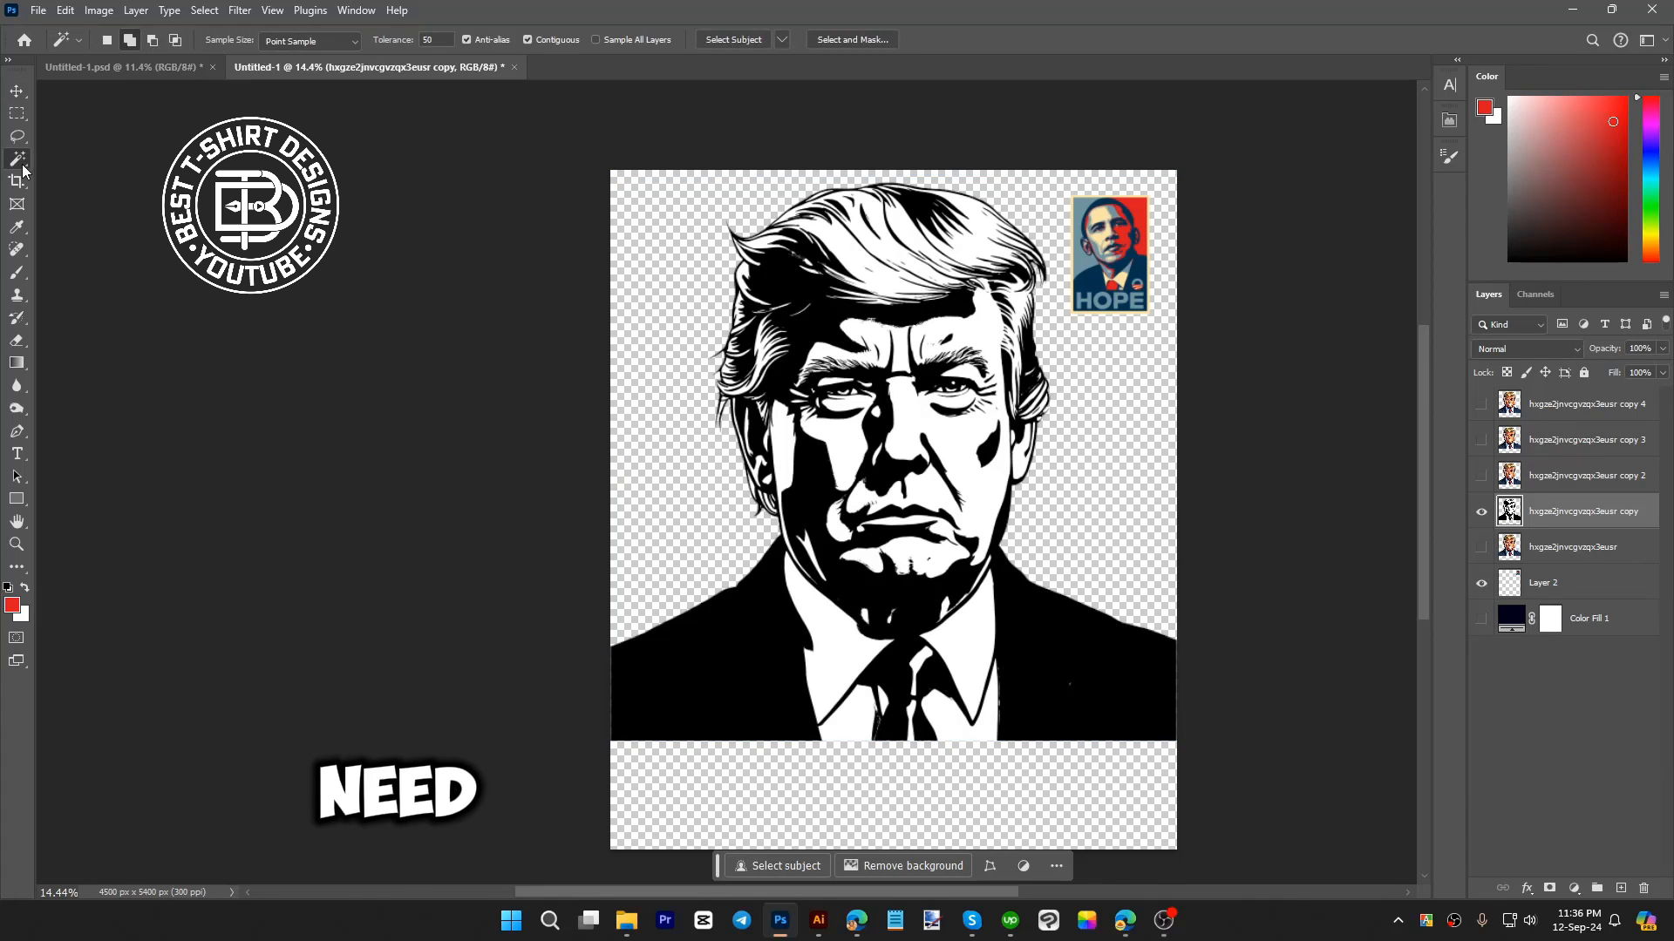
click(1030, 633)
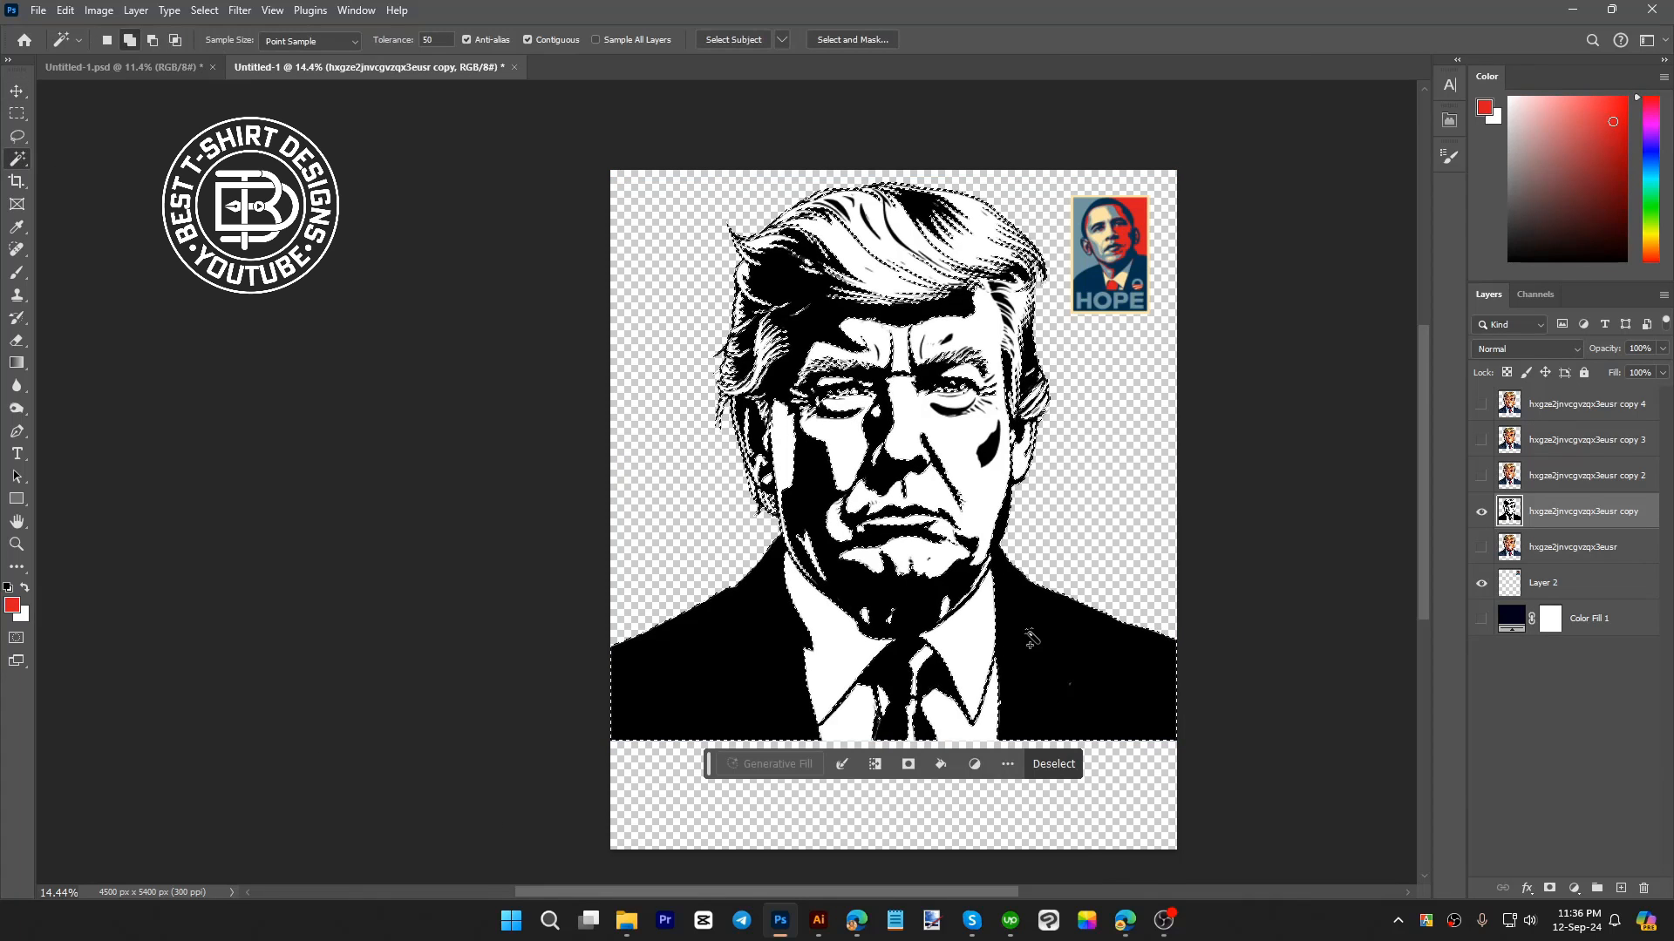
click(204, 10)
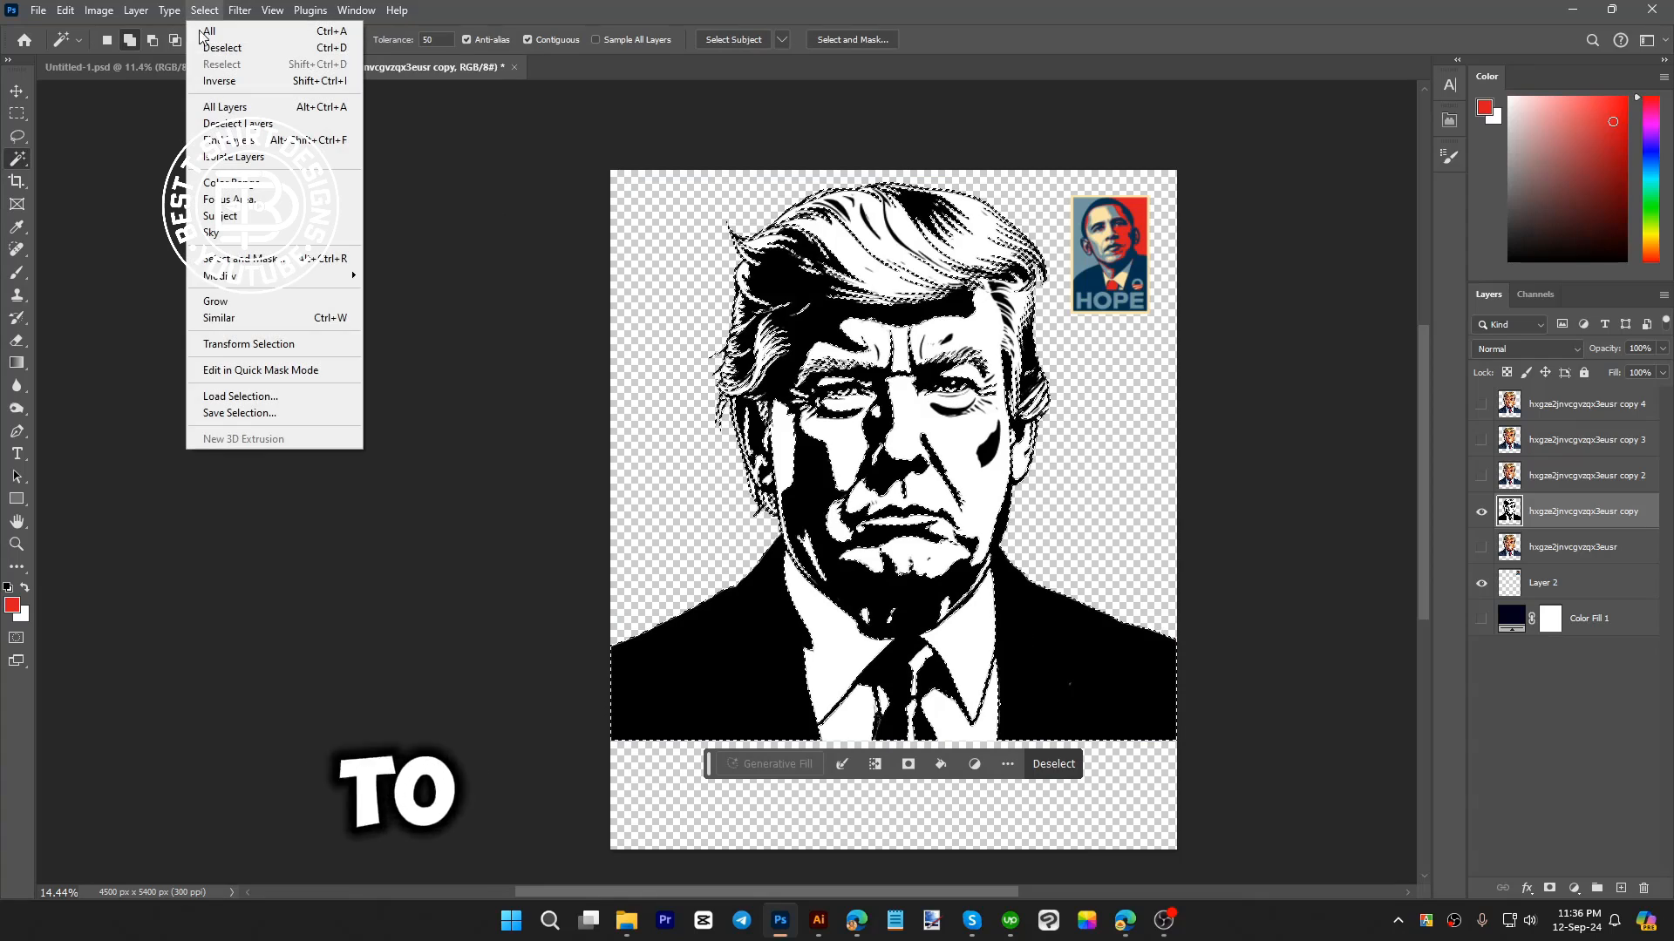
click(262, 319)
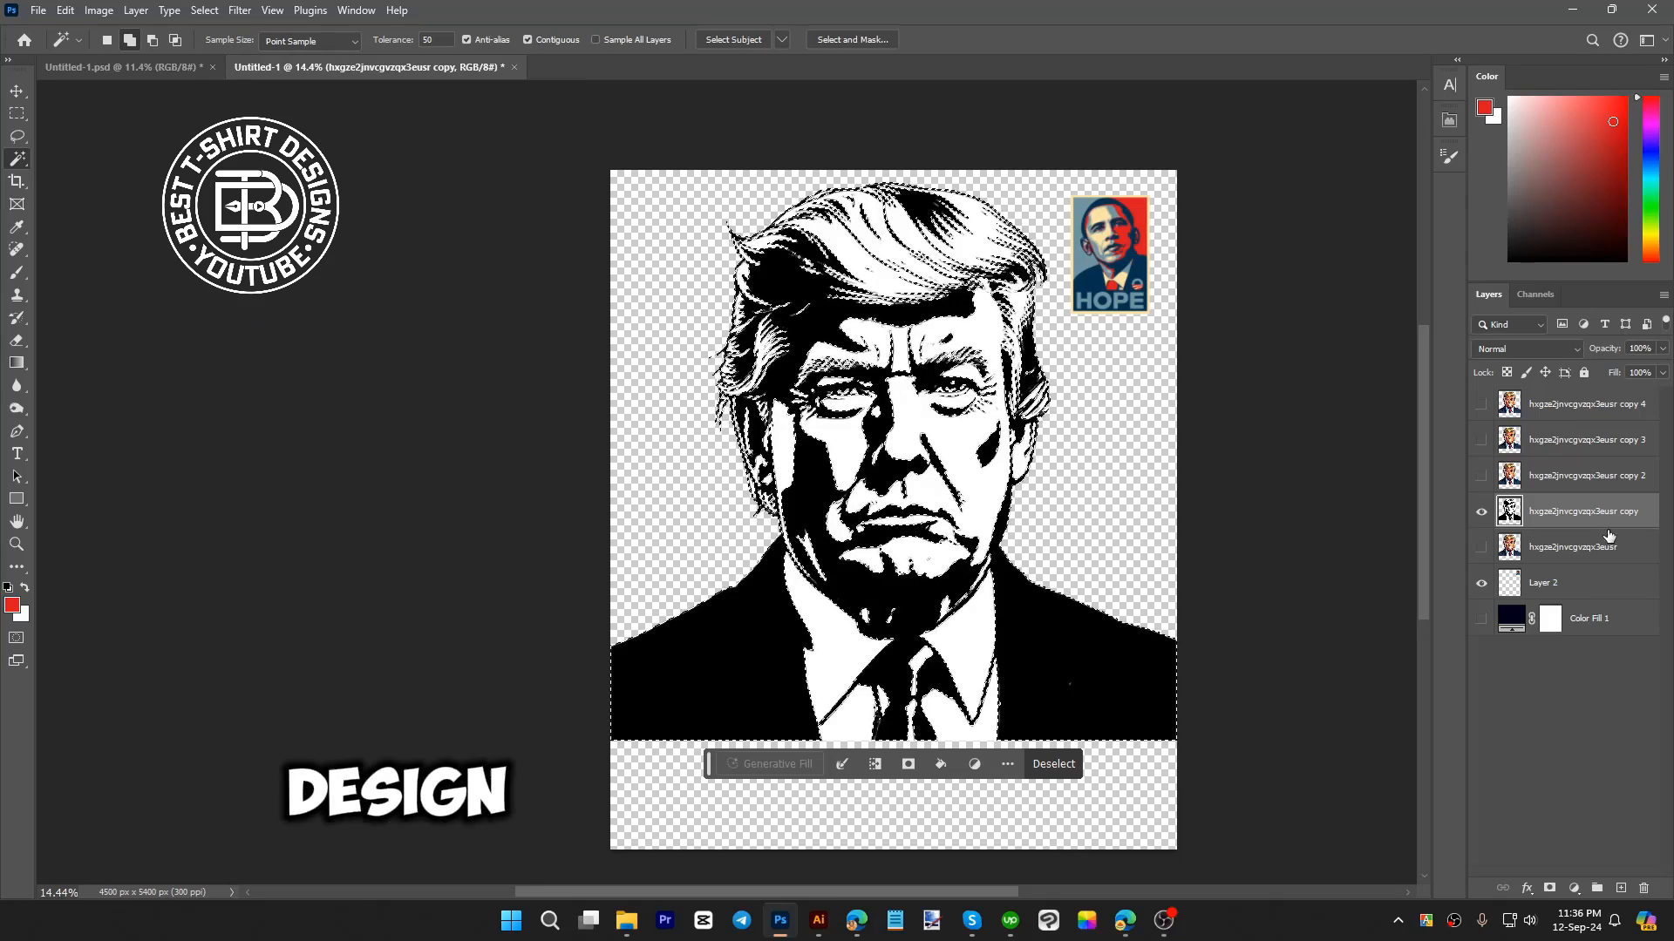
- Fill the selected black areas with a Solid Color layer in the dark blue sampled from the Obama poster
click(1574, 888)
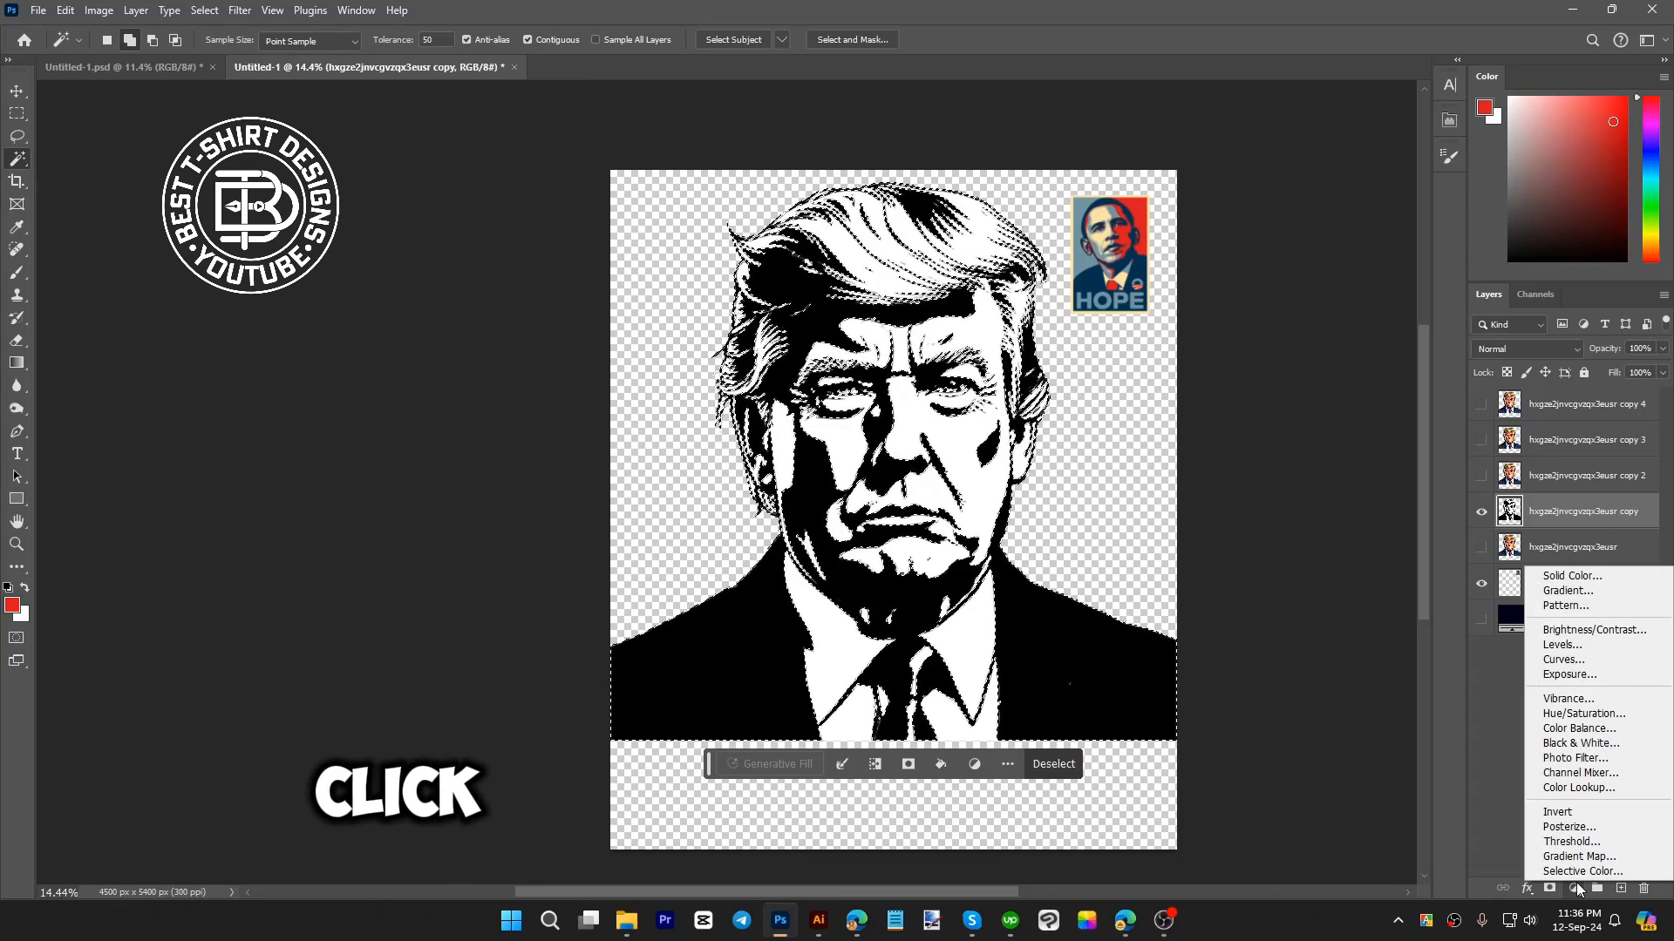
click(1570, 577)
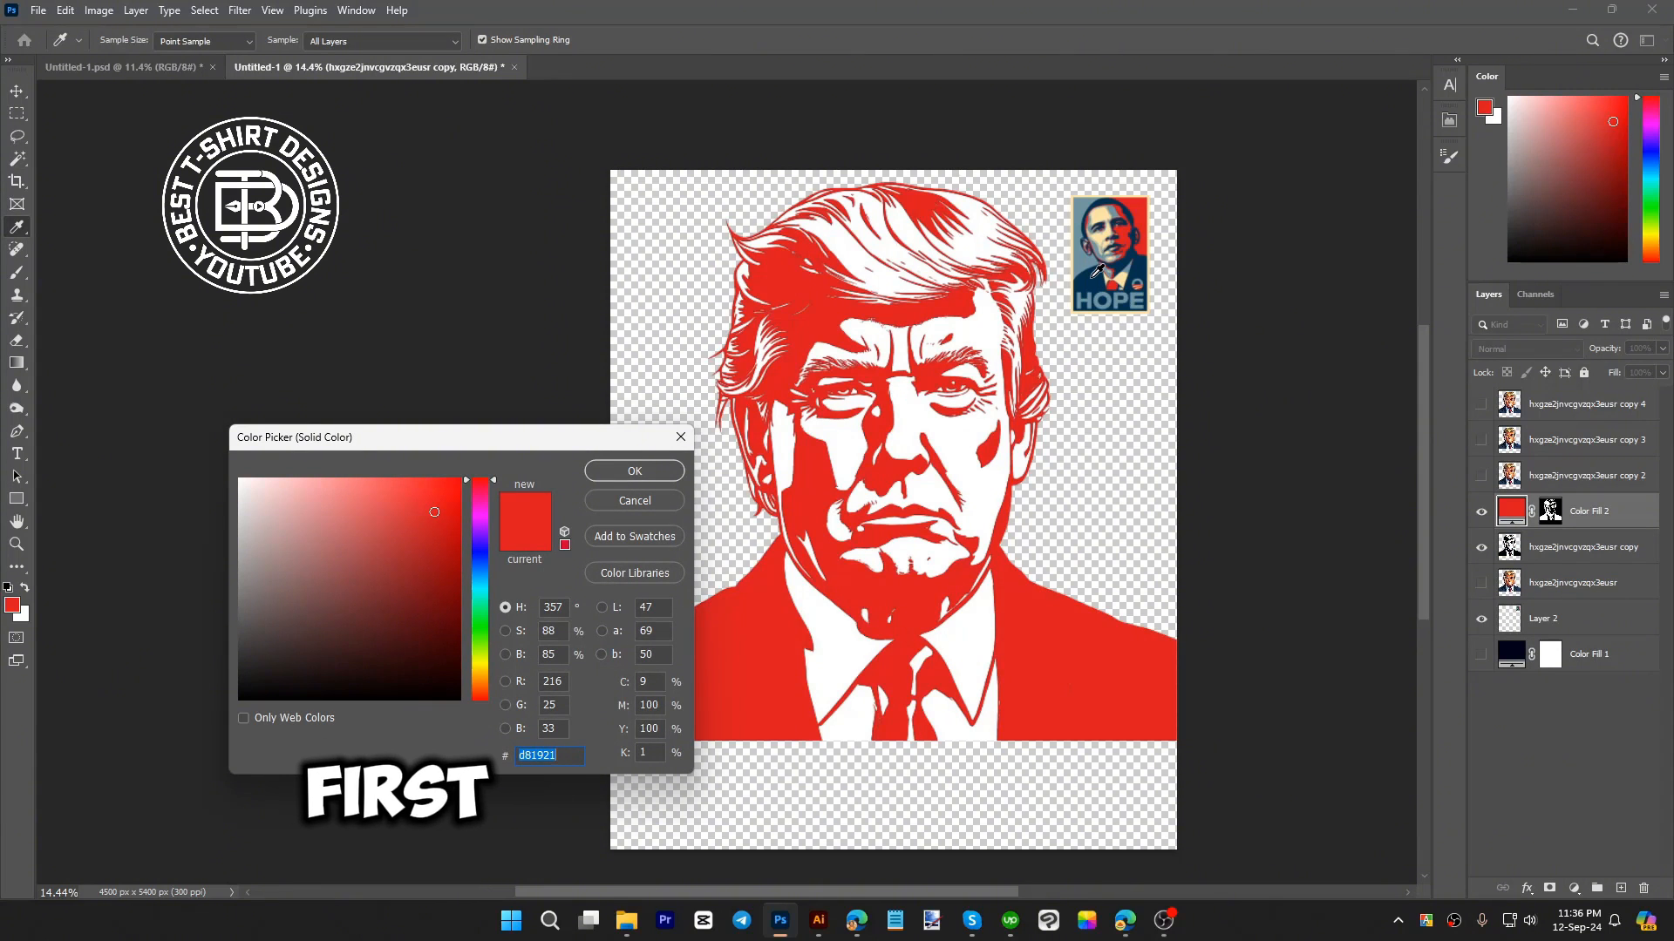
click(1097, 271)
click(610, 469)
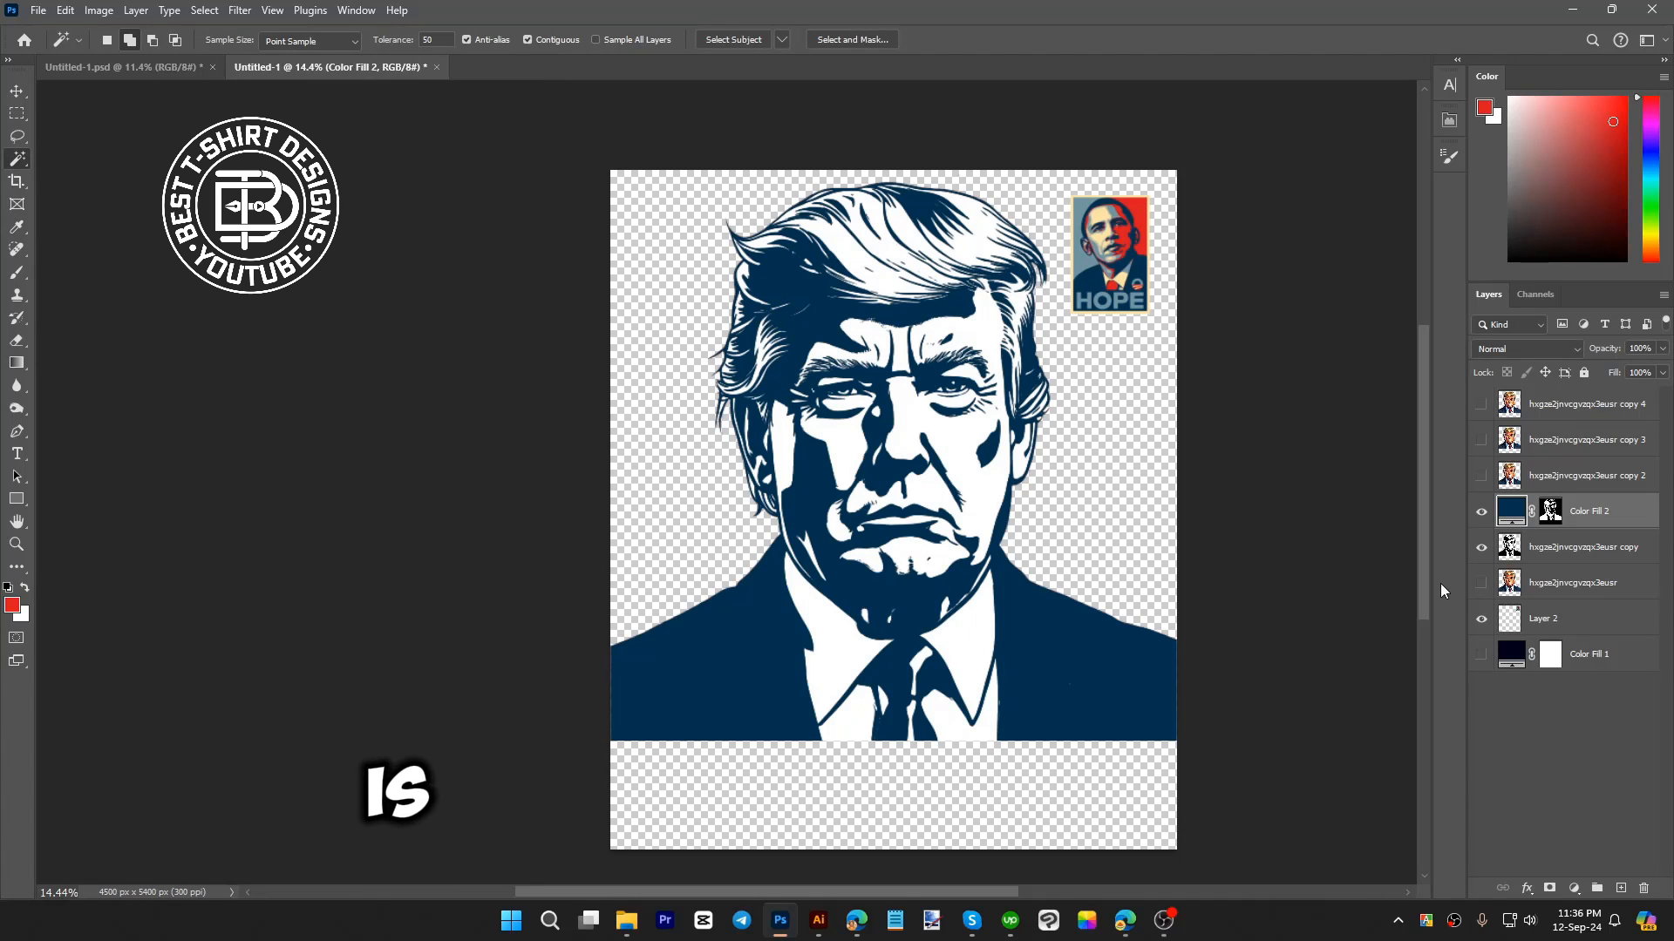
- Delete the black-and-white threshold portrait layer beneath the blue fill and show the Color Fill 1 background again
click(1482, 547)
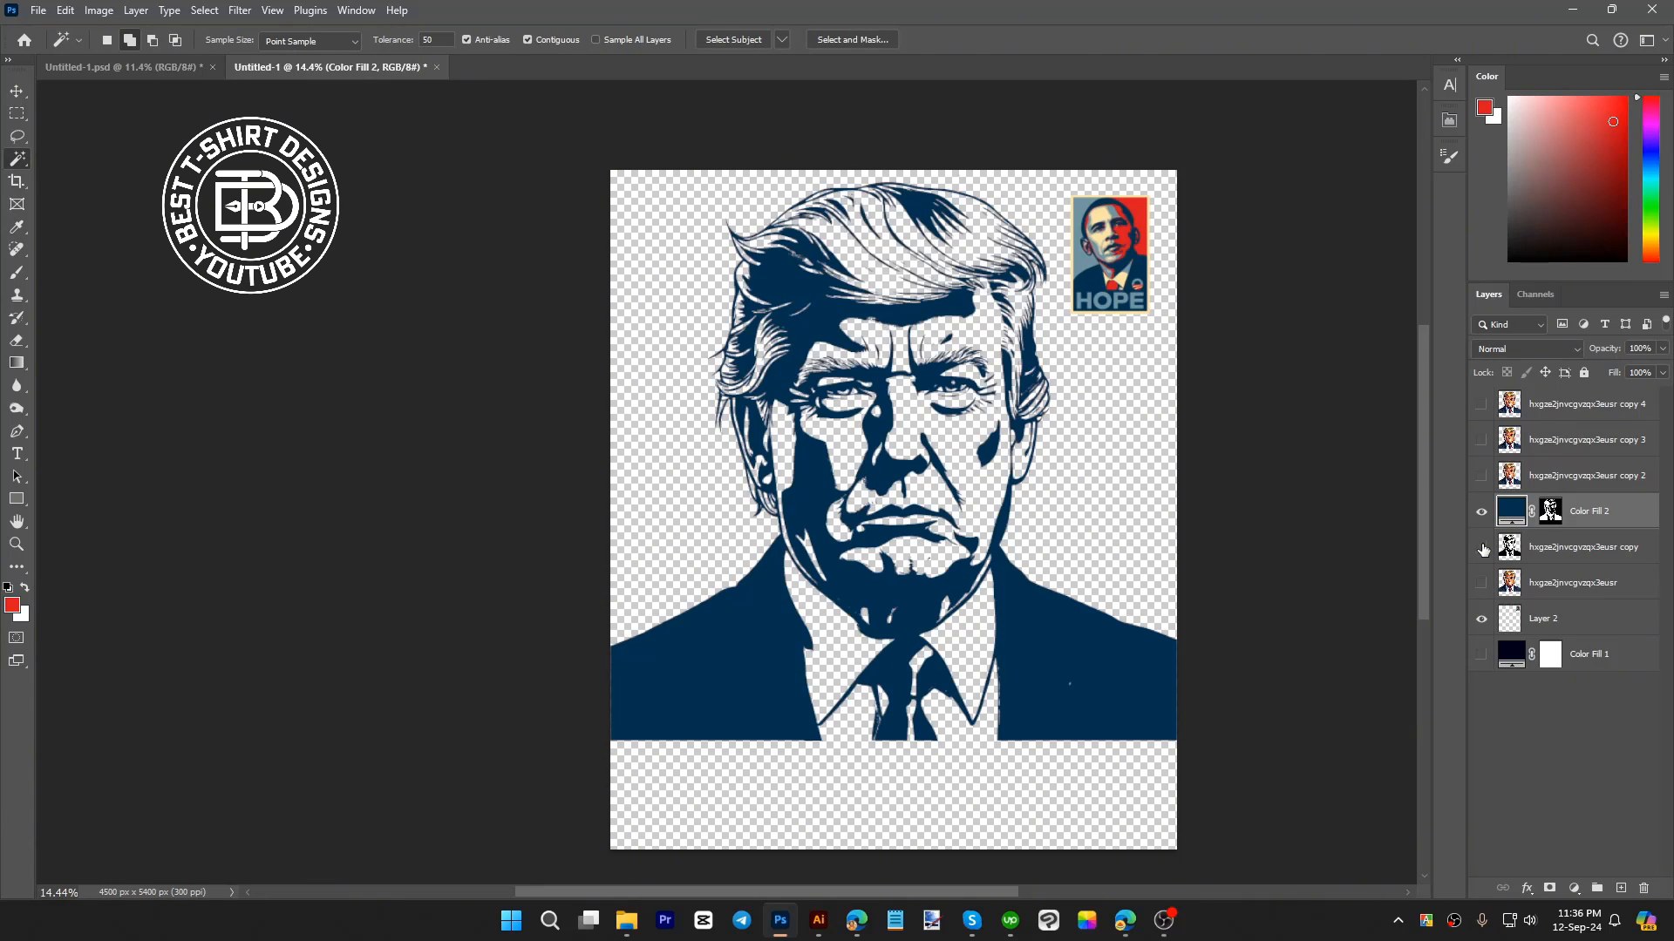
click(1561, 549)
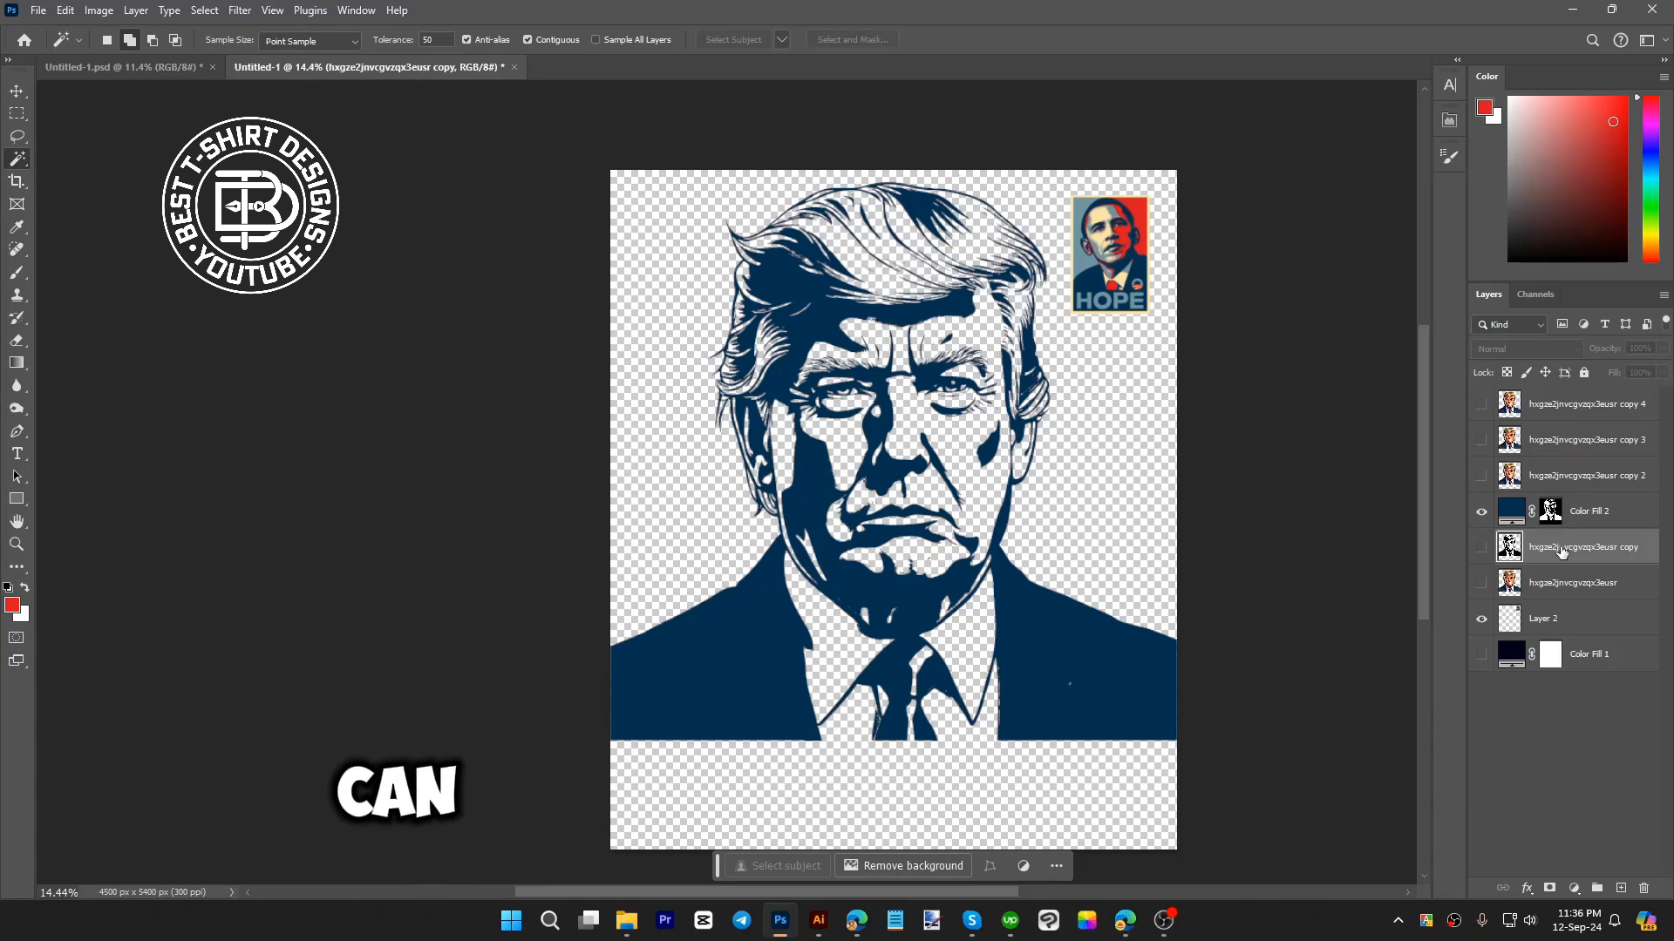
key(Delete)
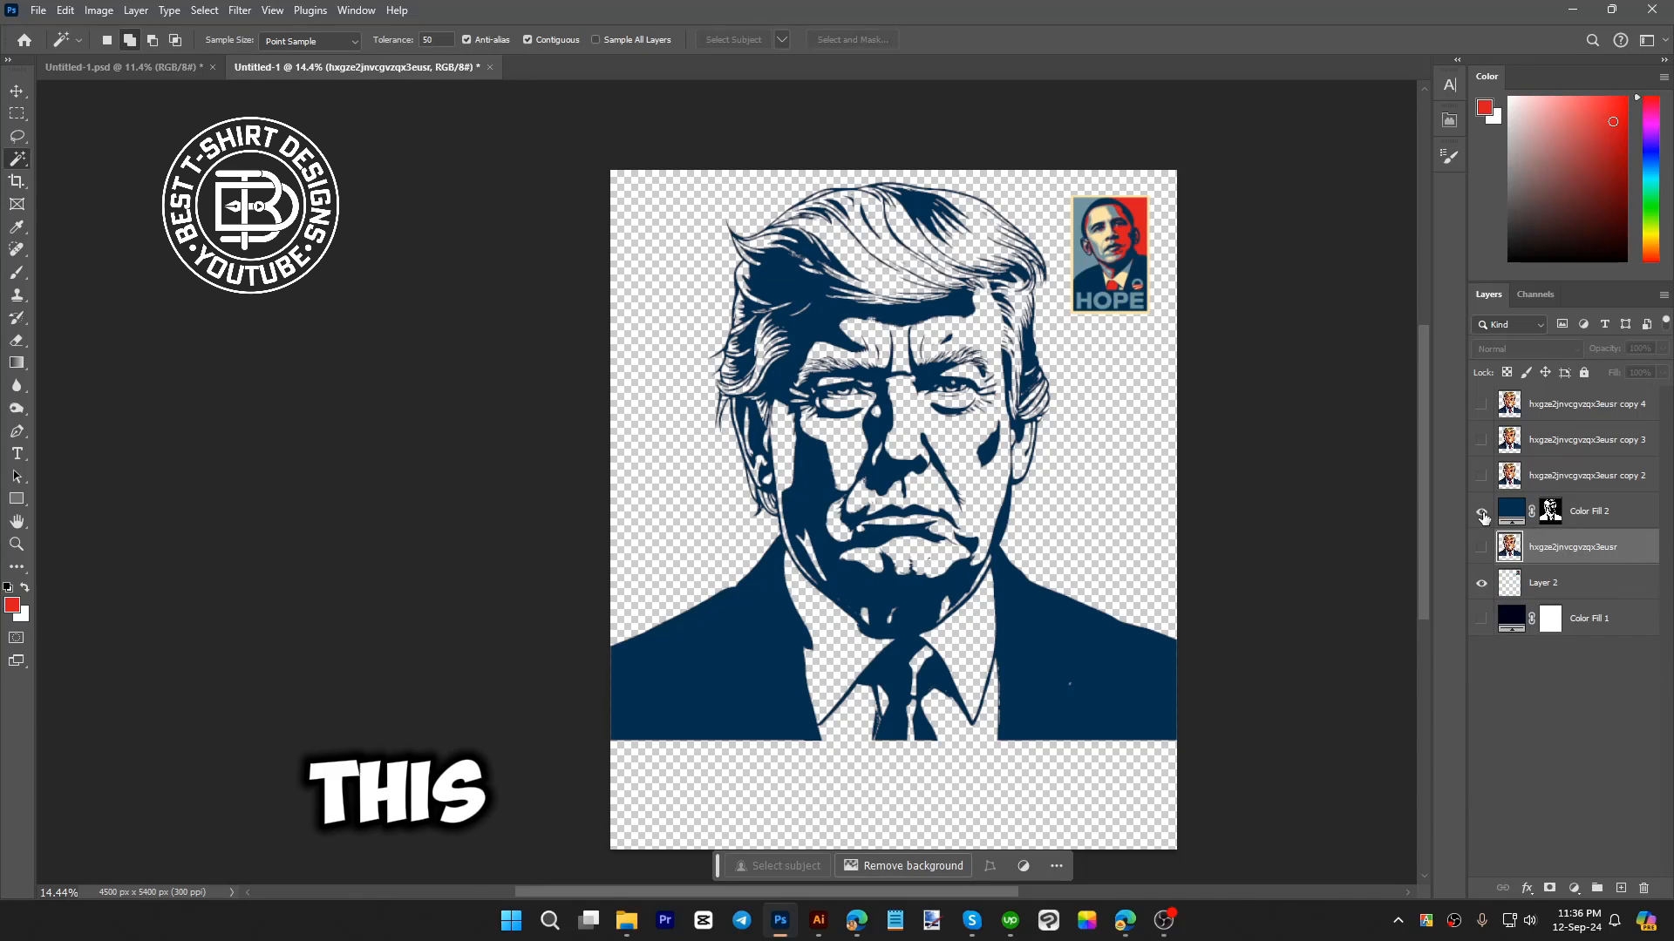
click(1482, 619)
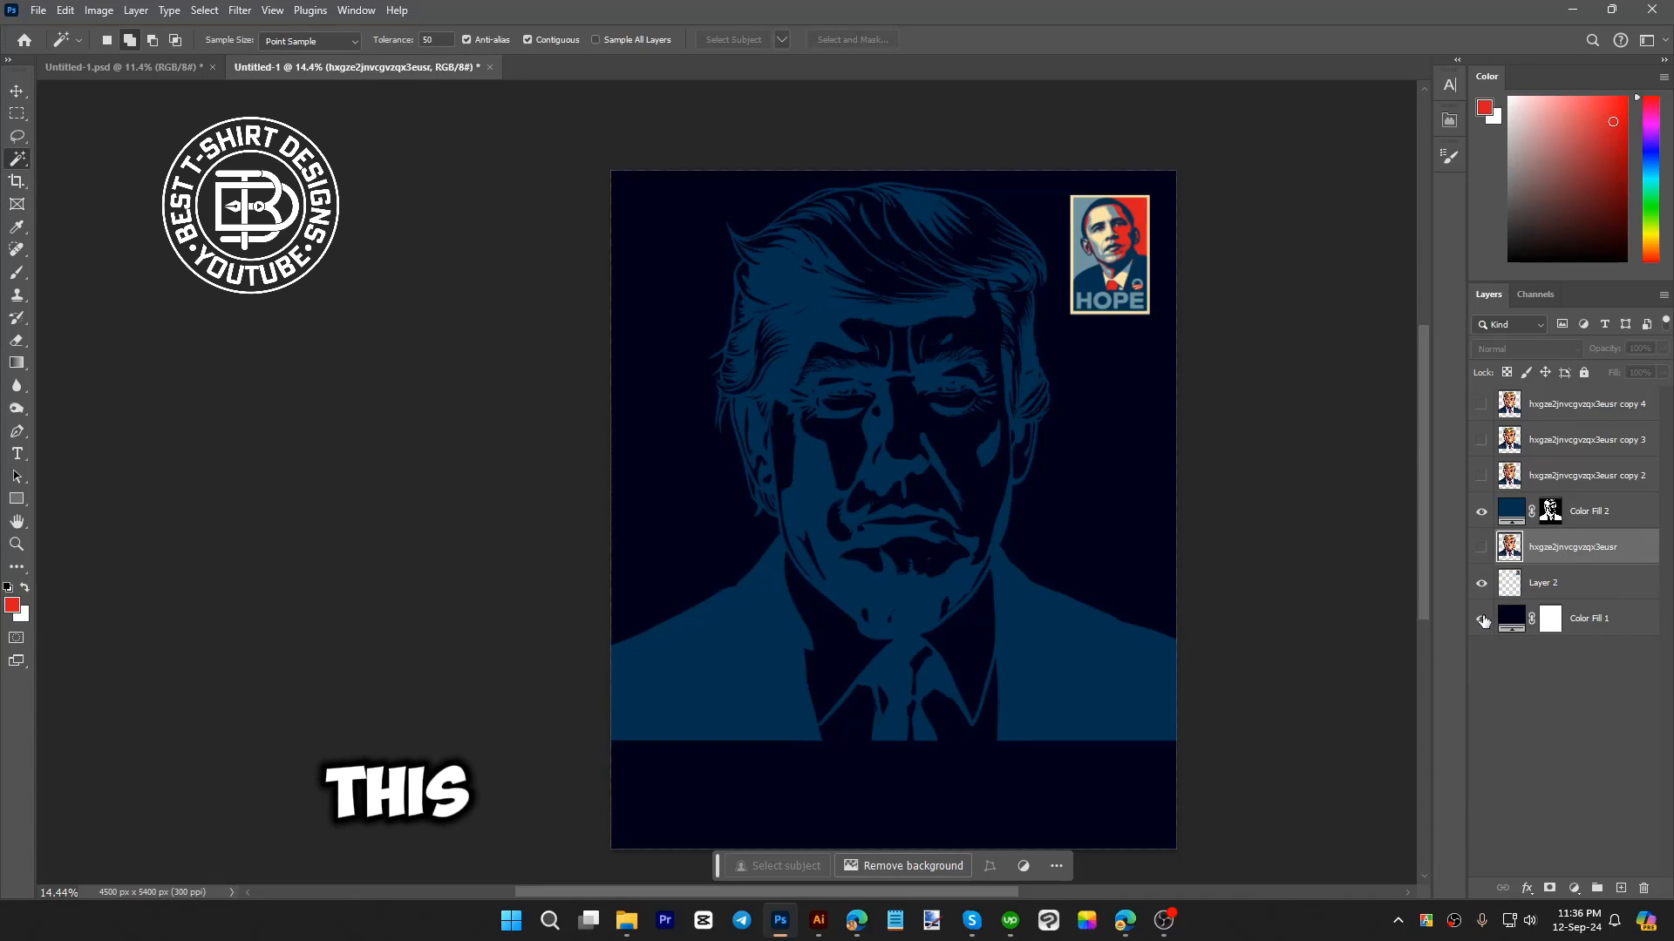
- Hide the Color Fill 1 background, then select portrait copy 2 and make it visible
click(1482, 619)
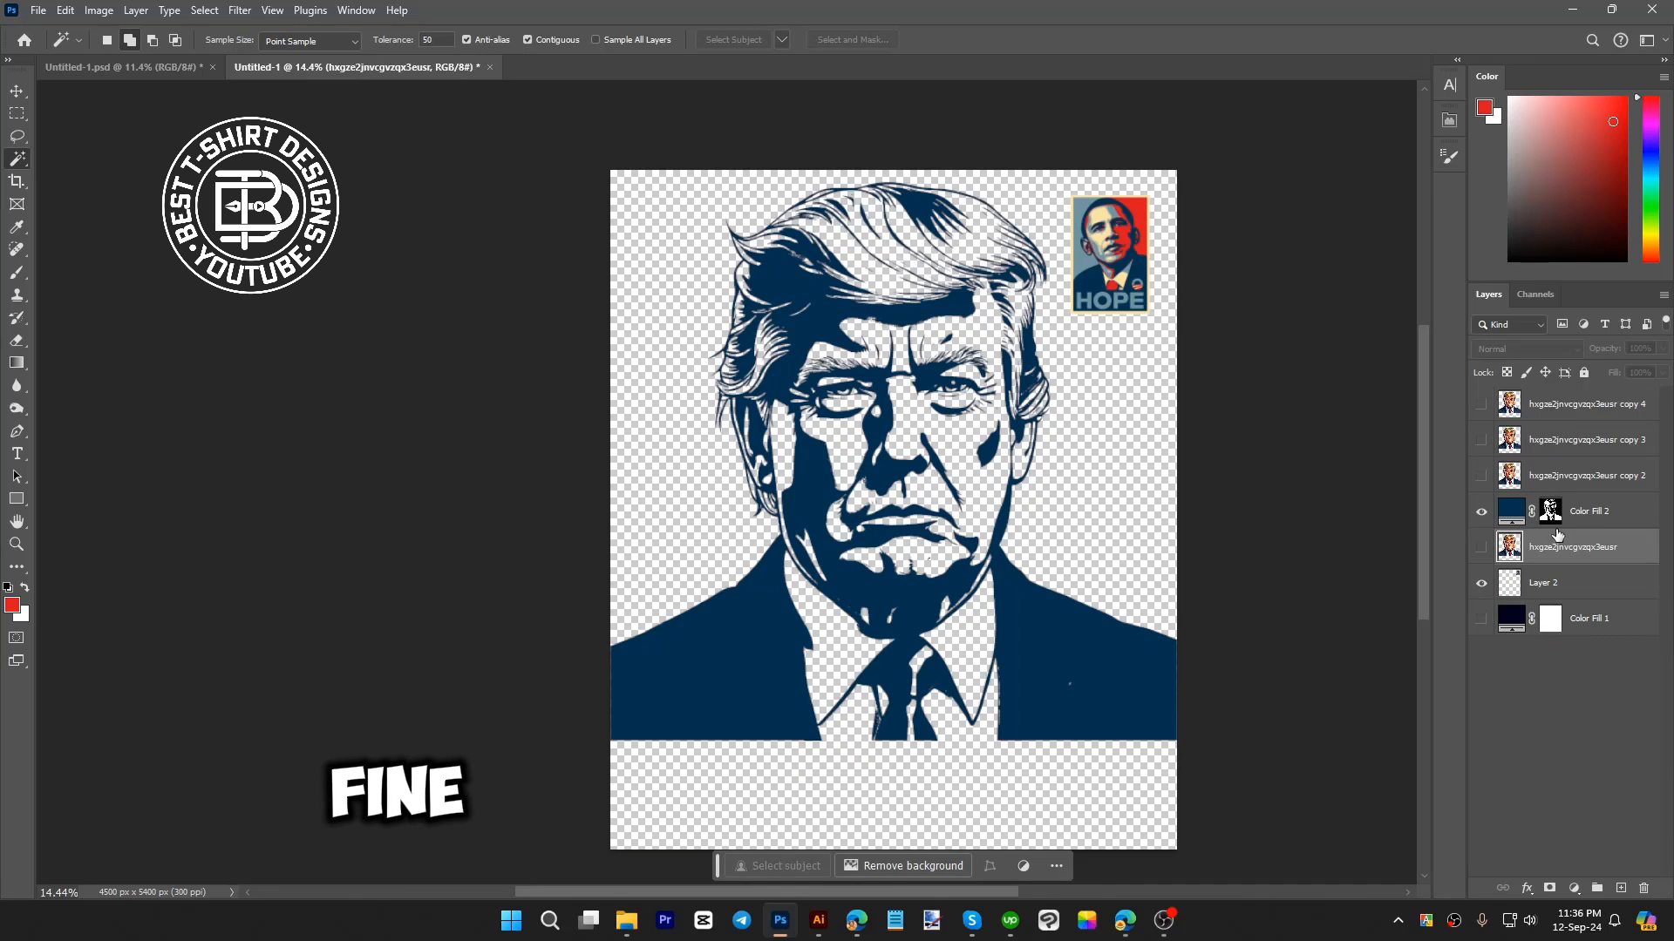
click(1547, 479)
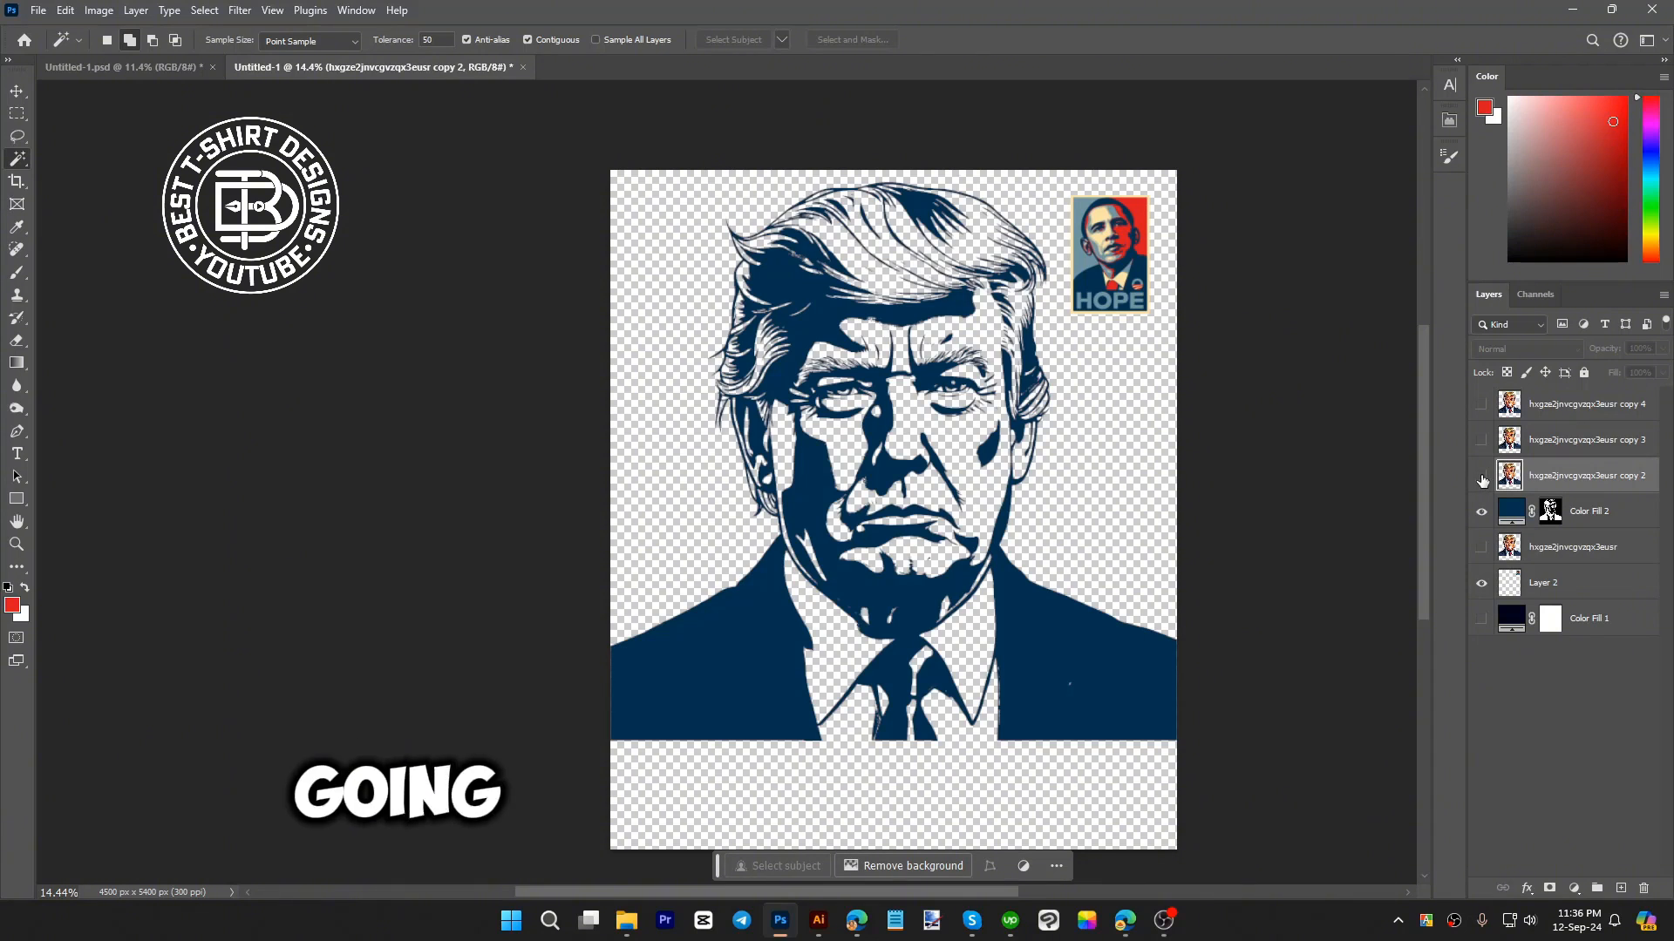
click(1482, 478)
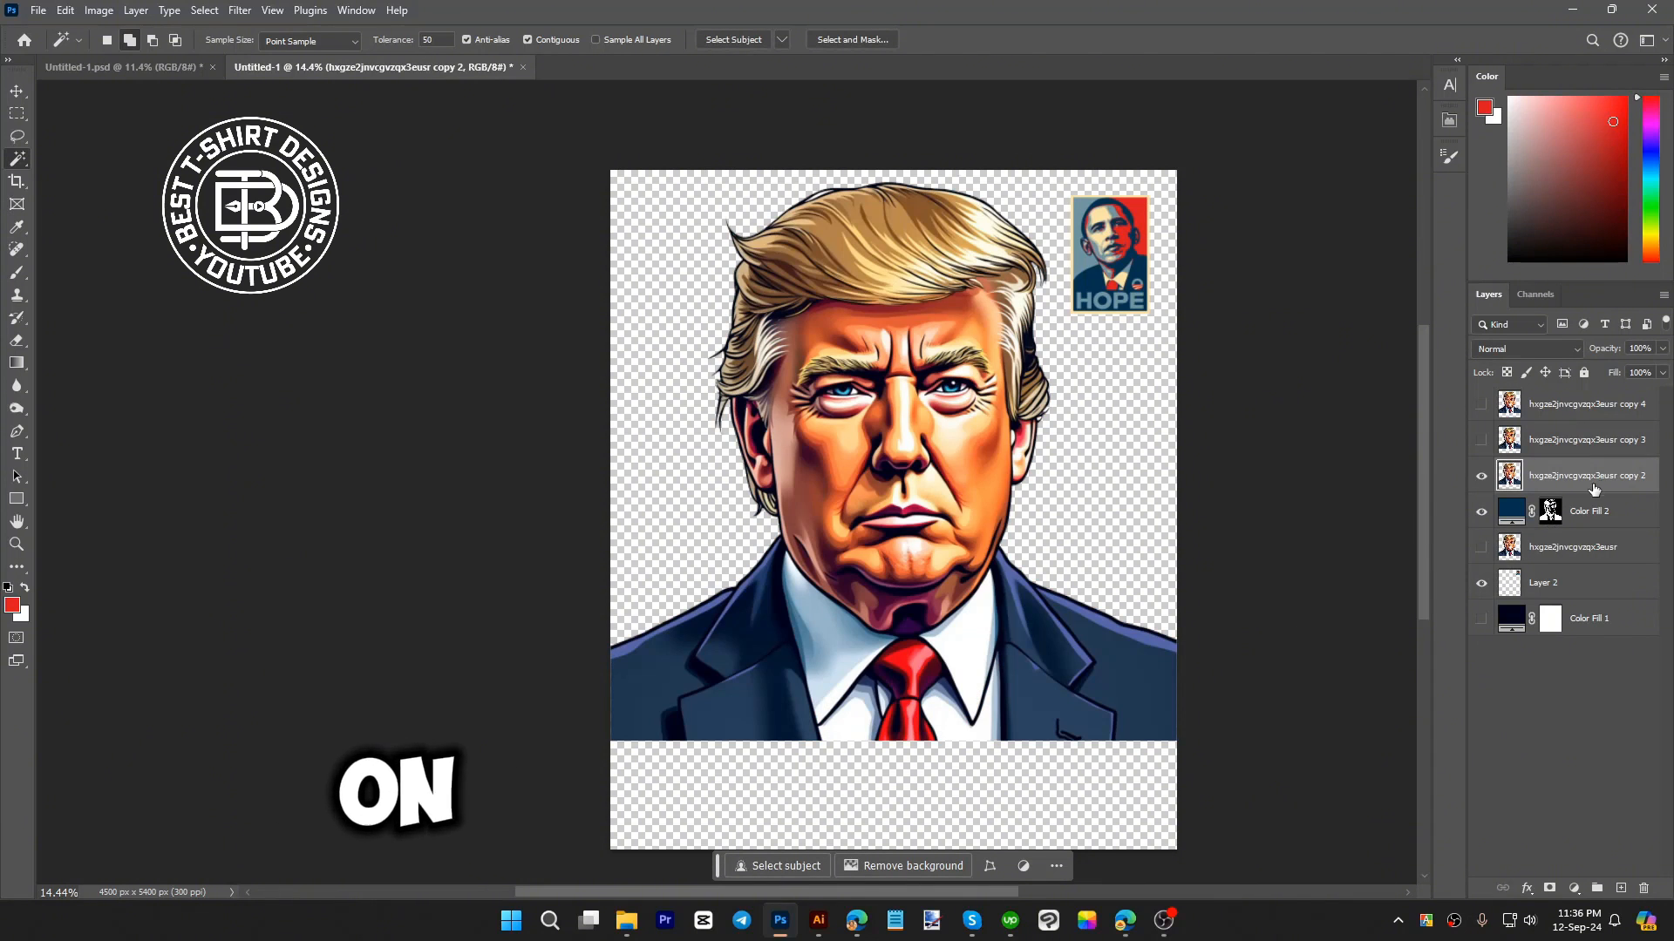
- Add a Threshold adjustment at level 68 above portrait copy 2 and merge it down into that layer
click(1575, 888)
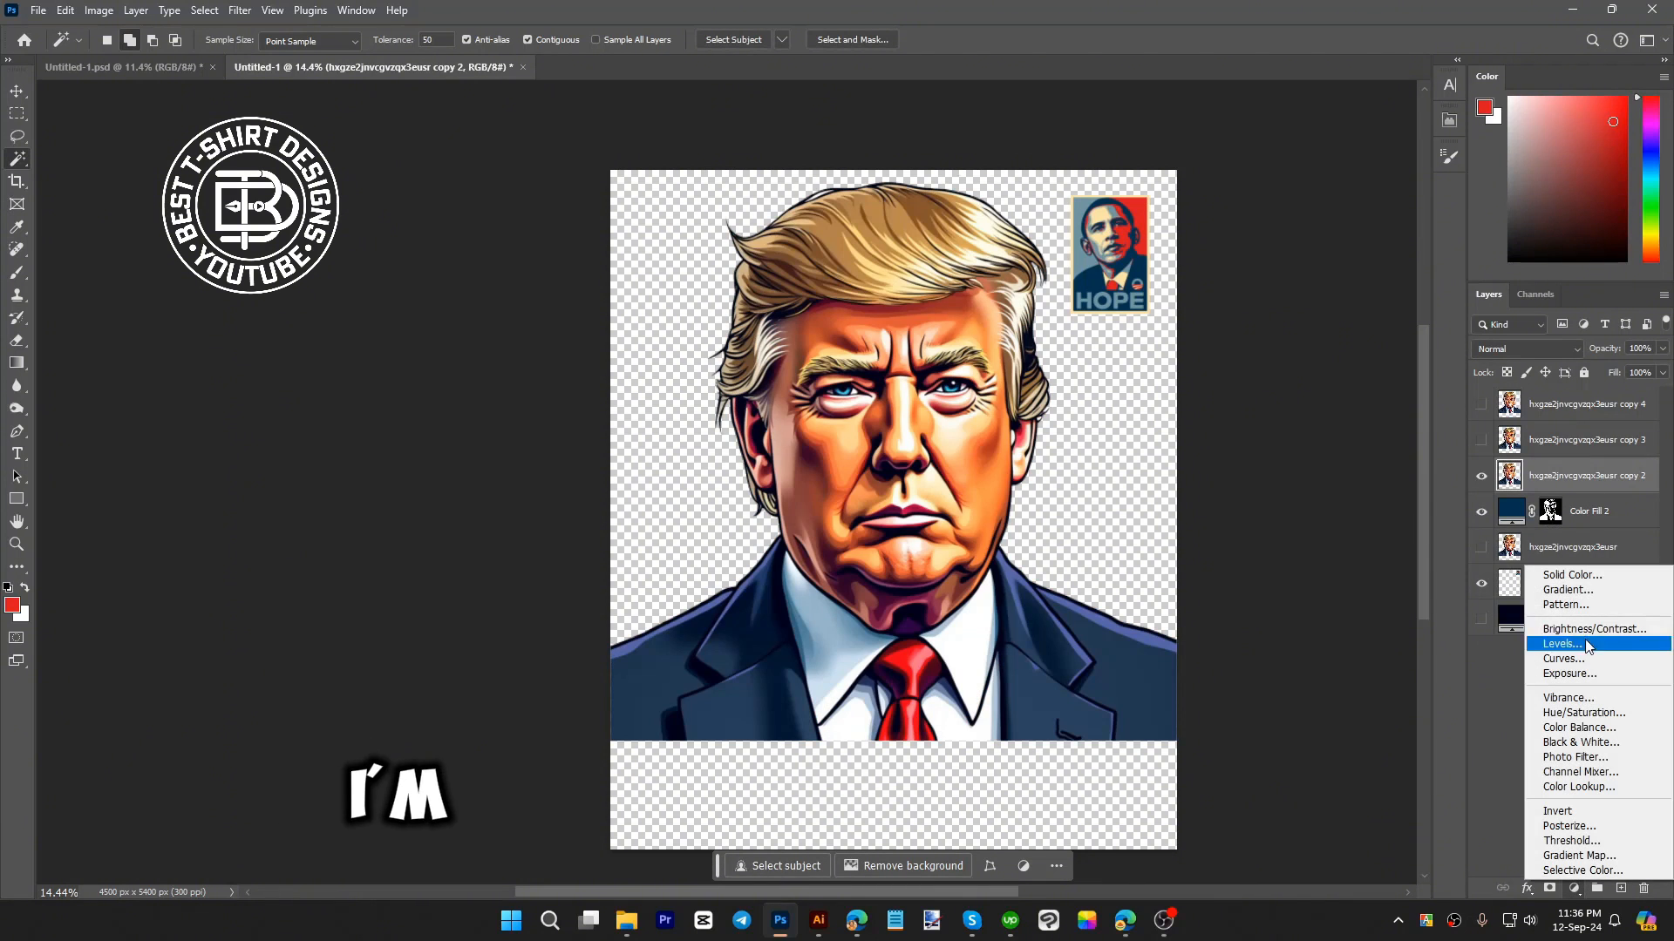
click(1573, 843)
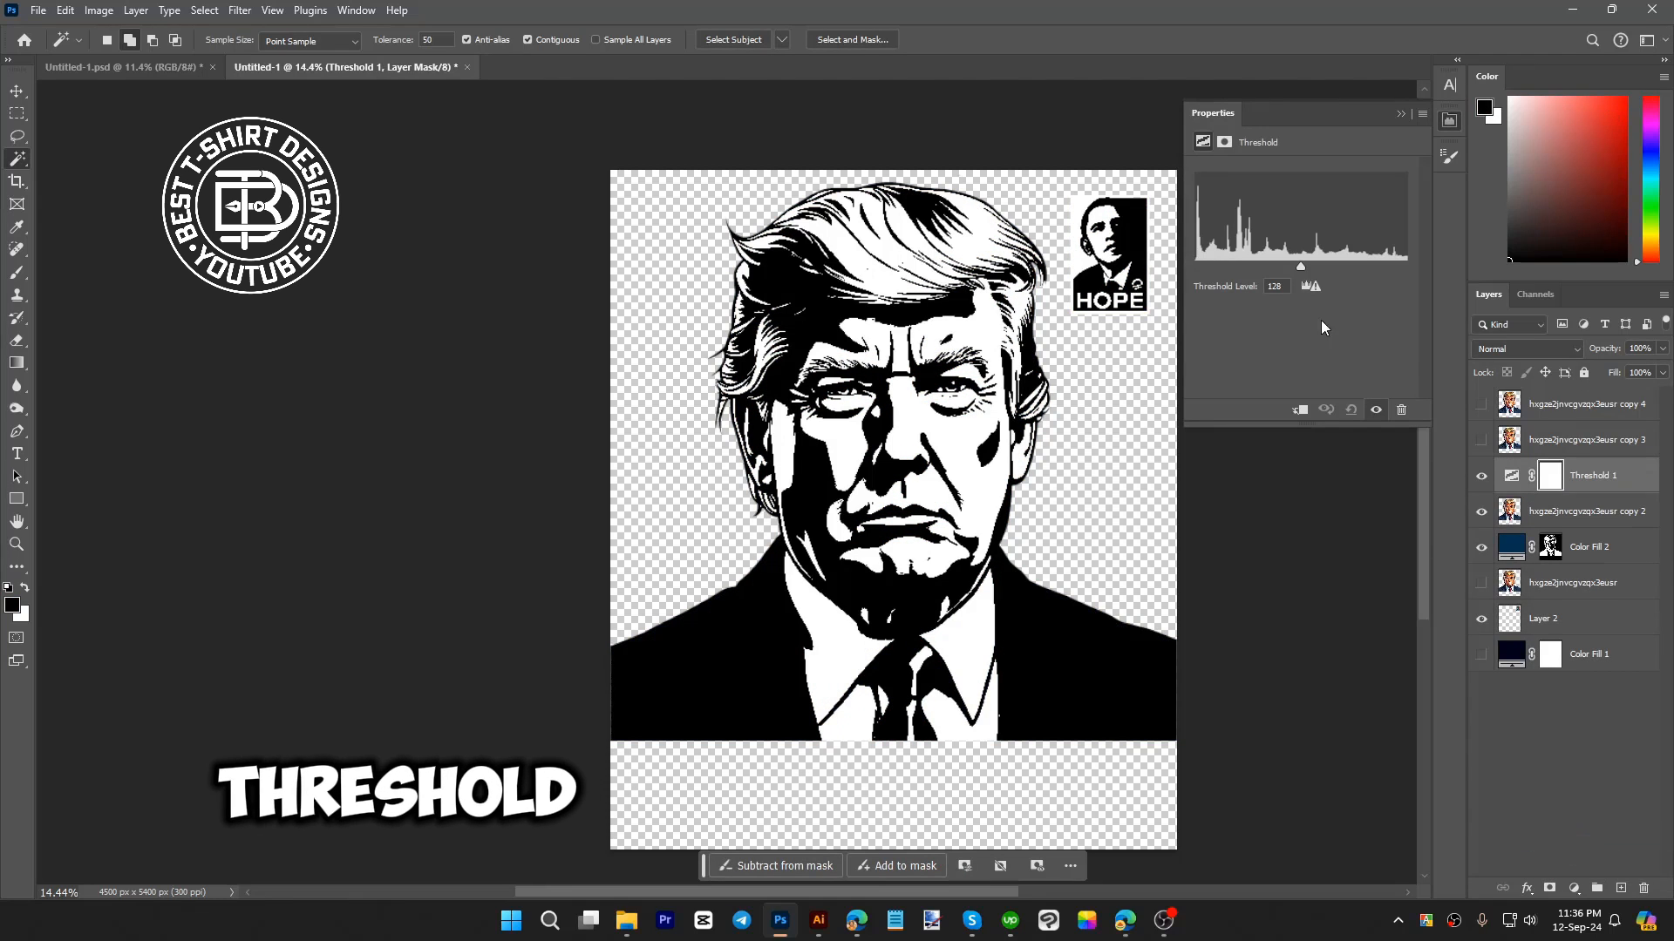
drag(1300, 268, 1248, 269)
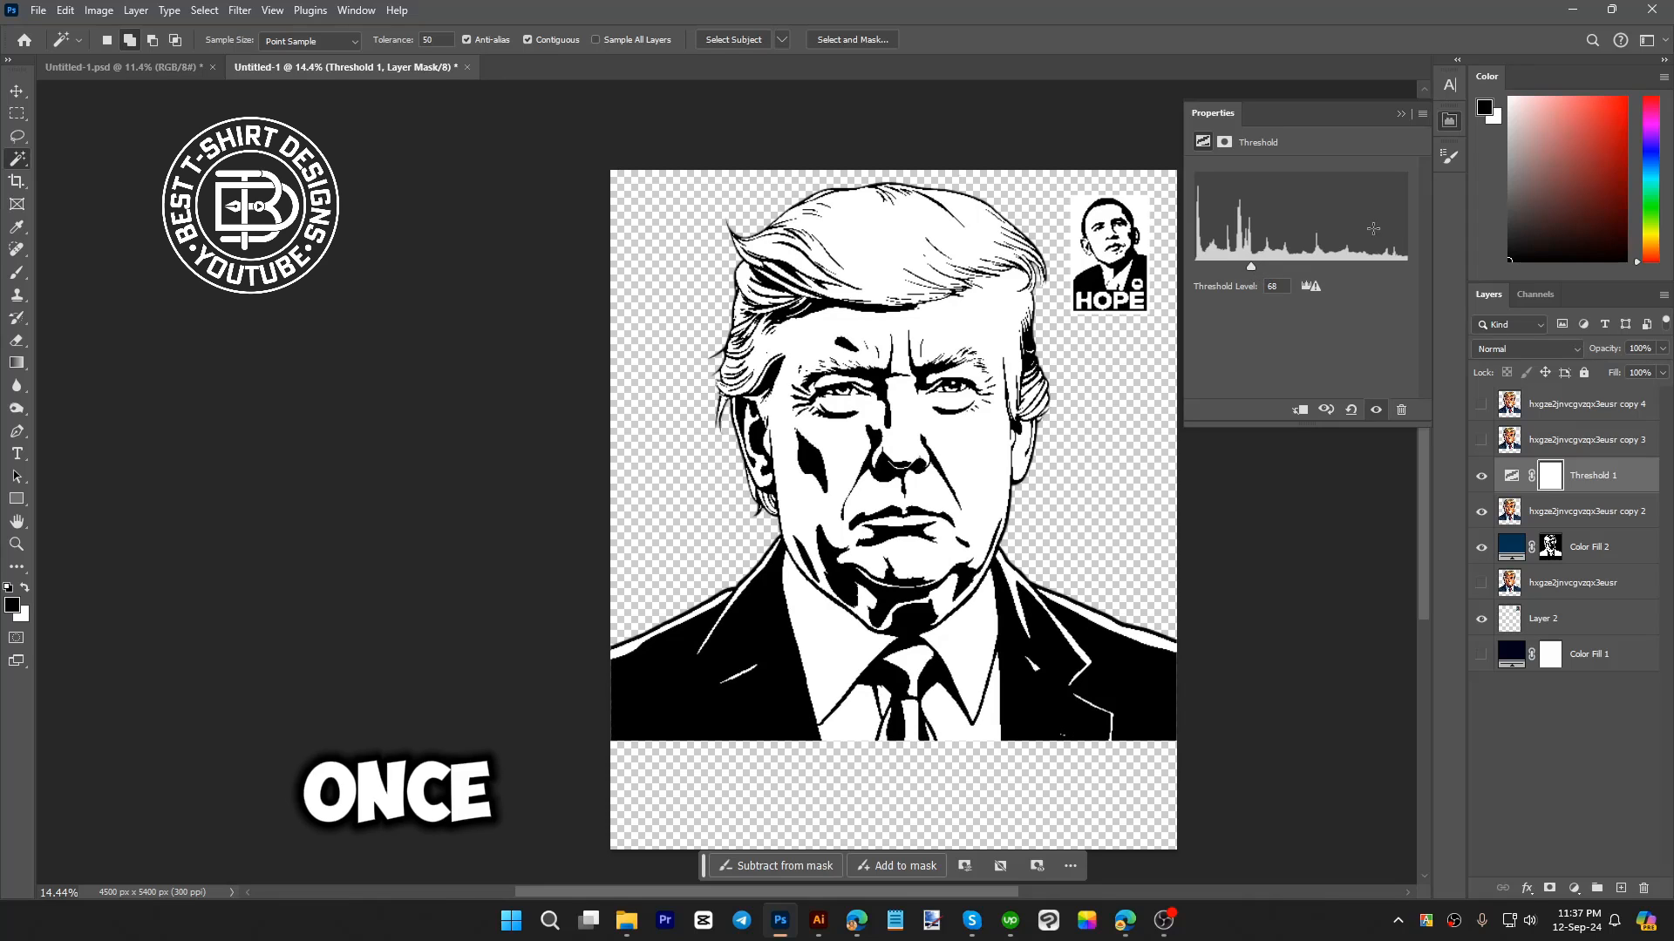
click(1450, 121)
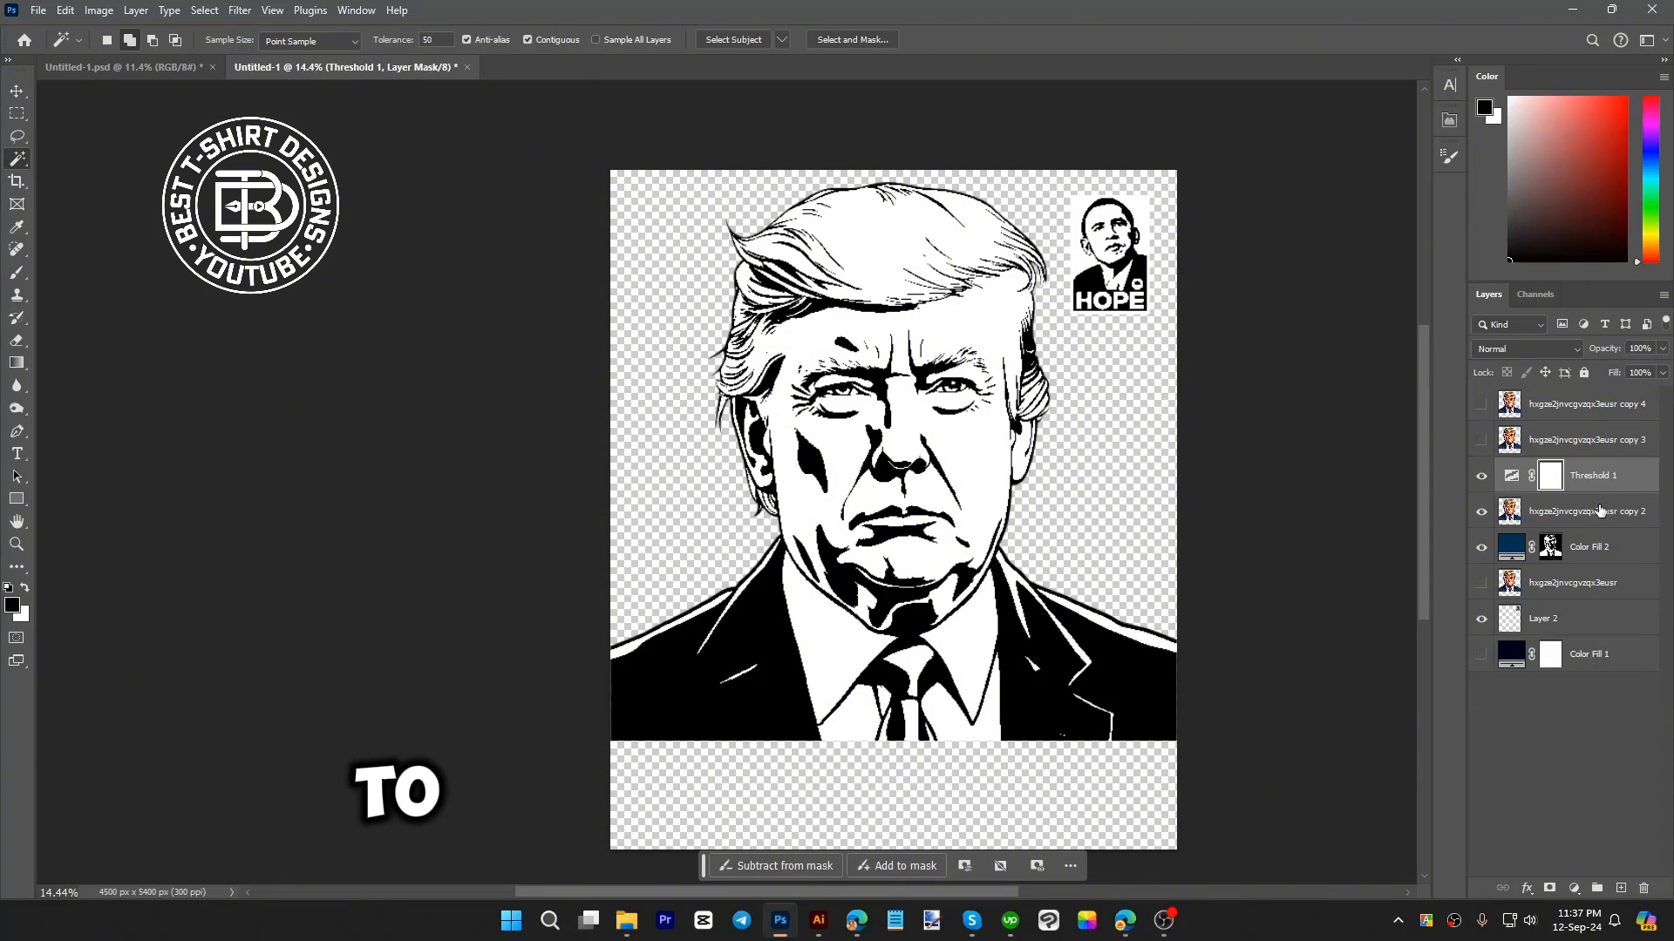
key(ctrl+z)
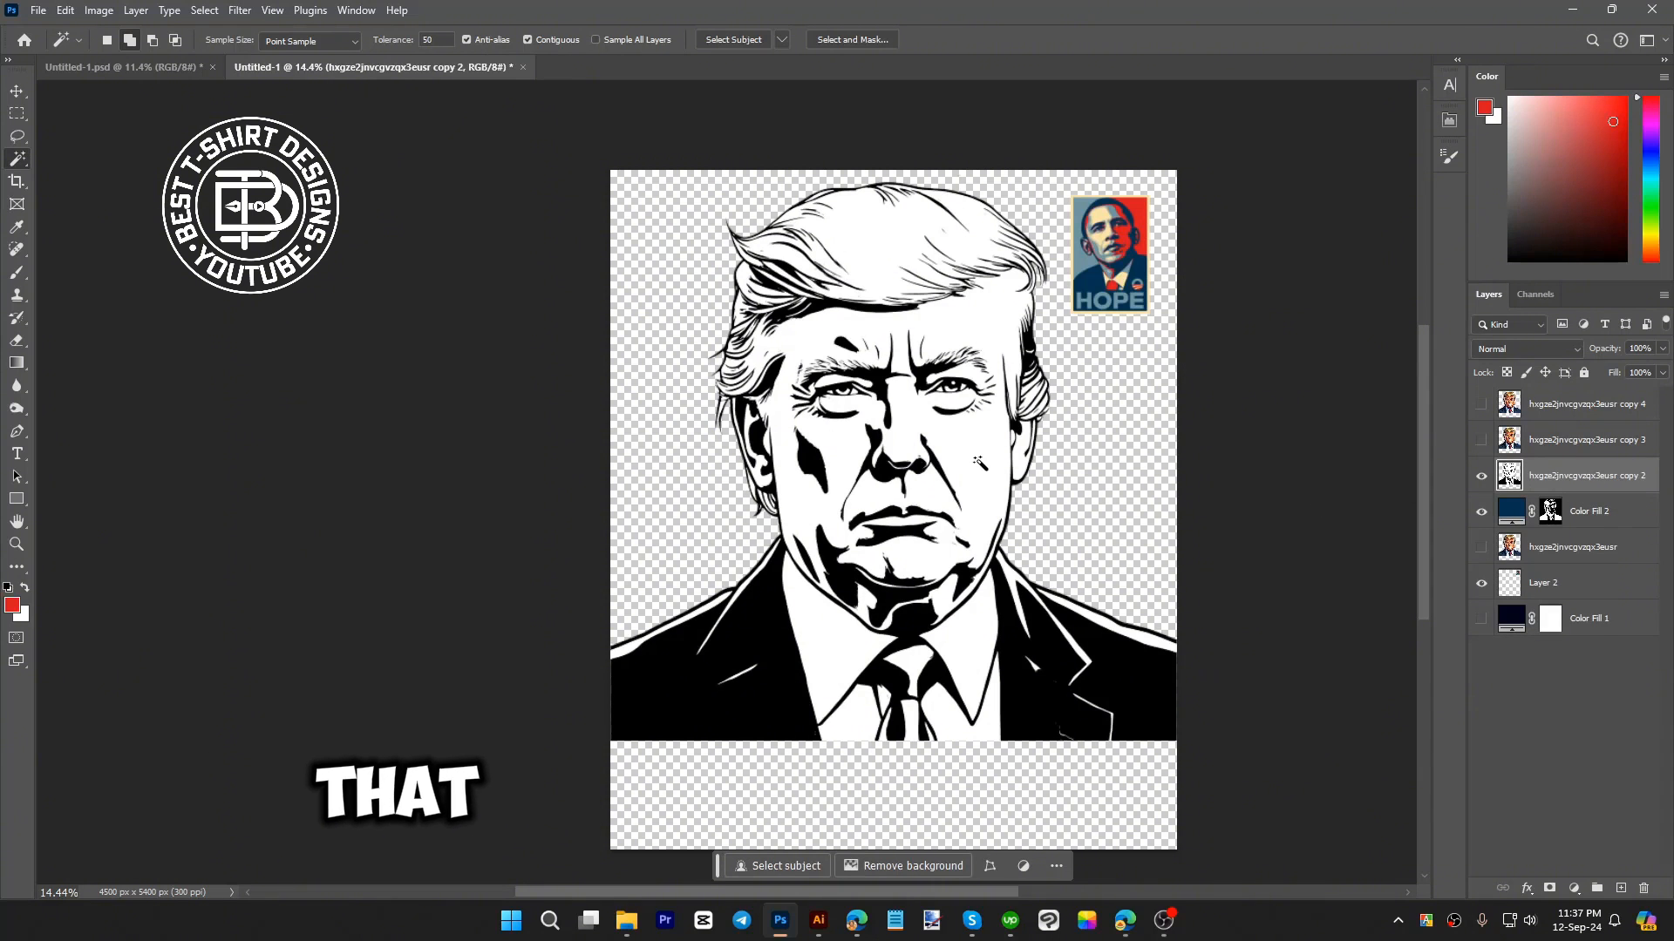
- Select the white face area of portrait copy 2 with the Magic Wand and extend the selection to all similar white areas
click(980, 462)
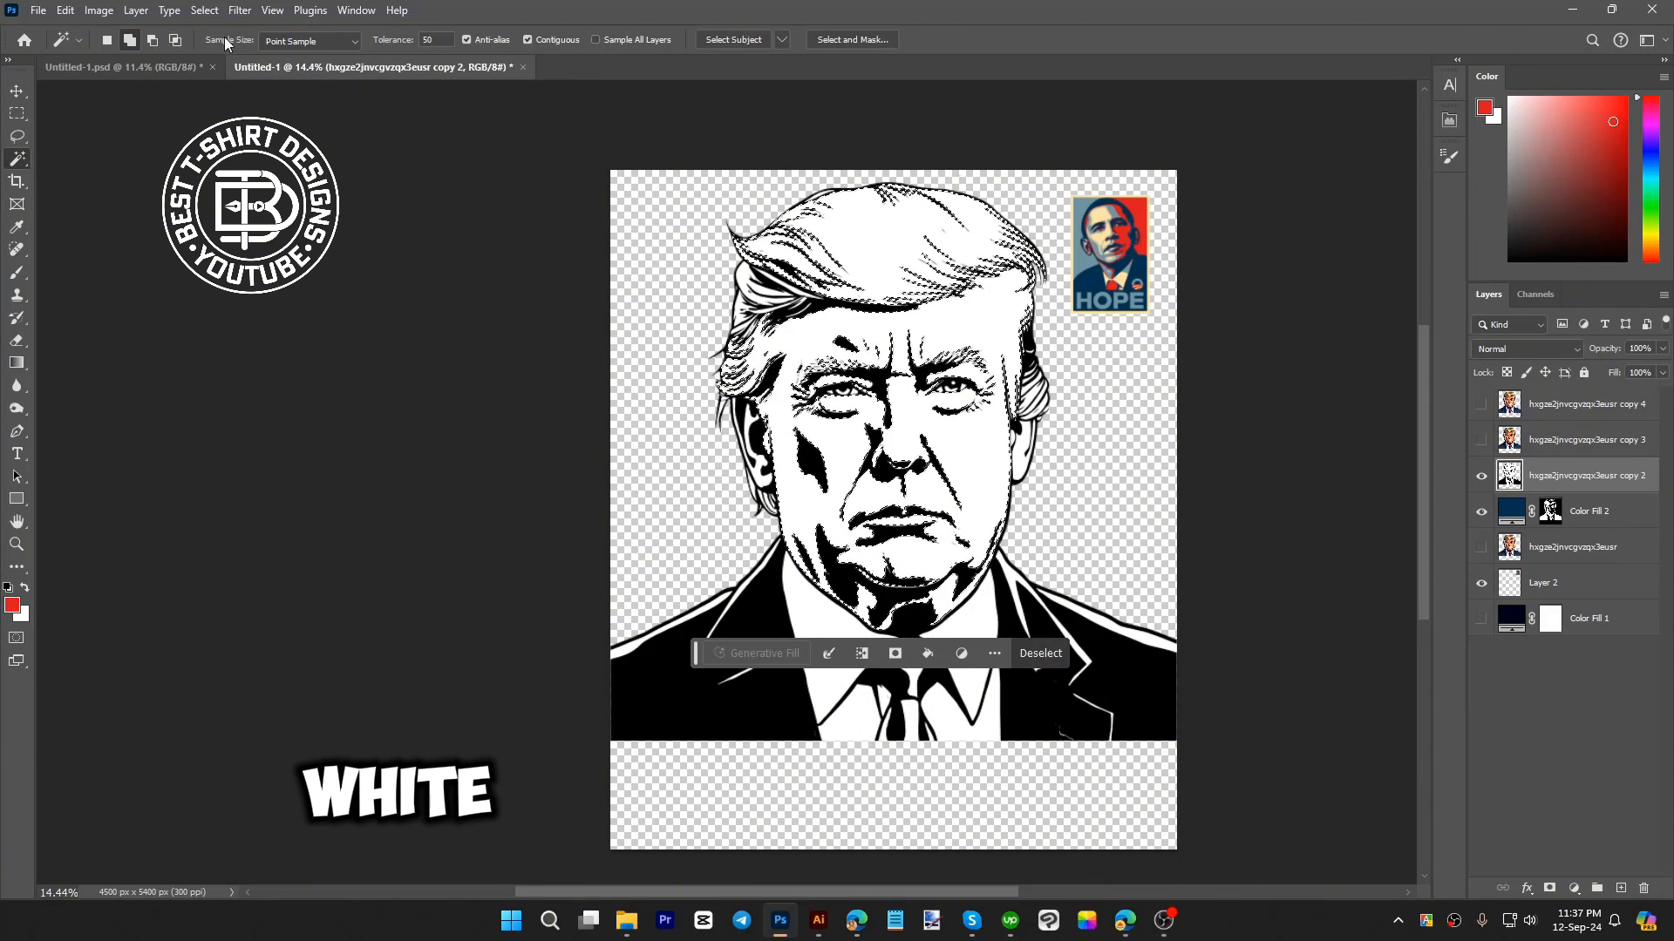
click(205, 11)
click(219, 317)
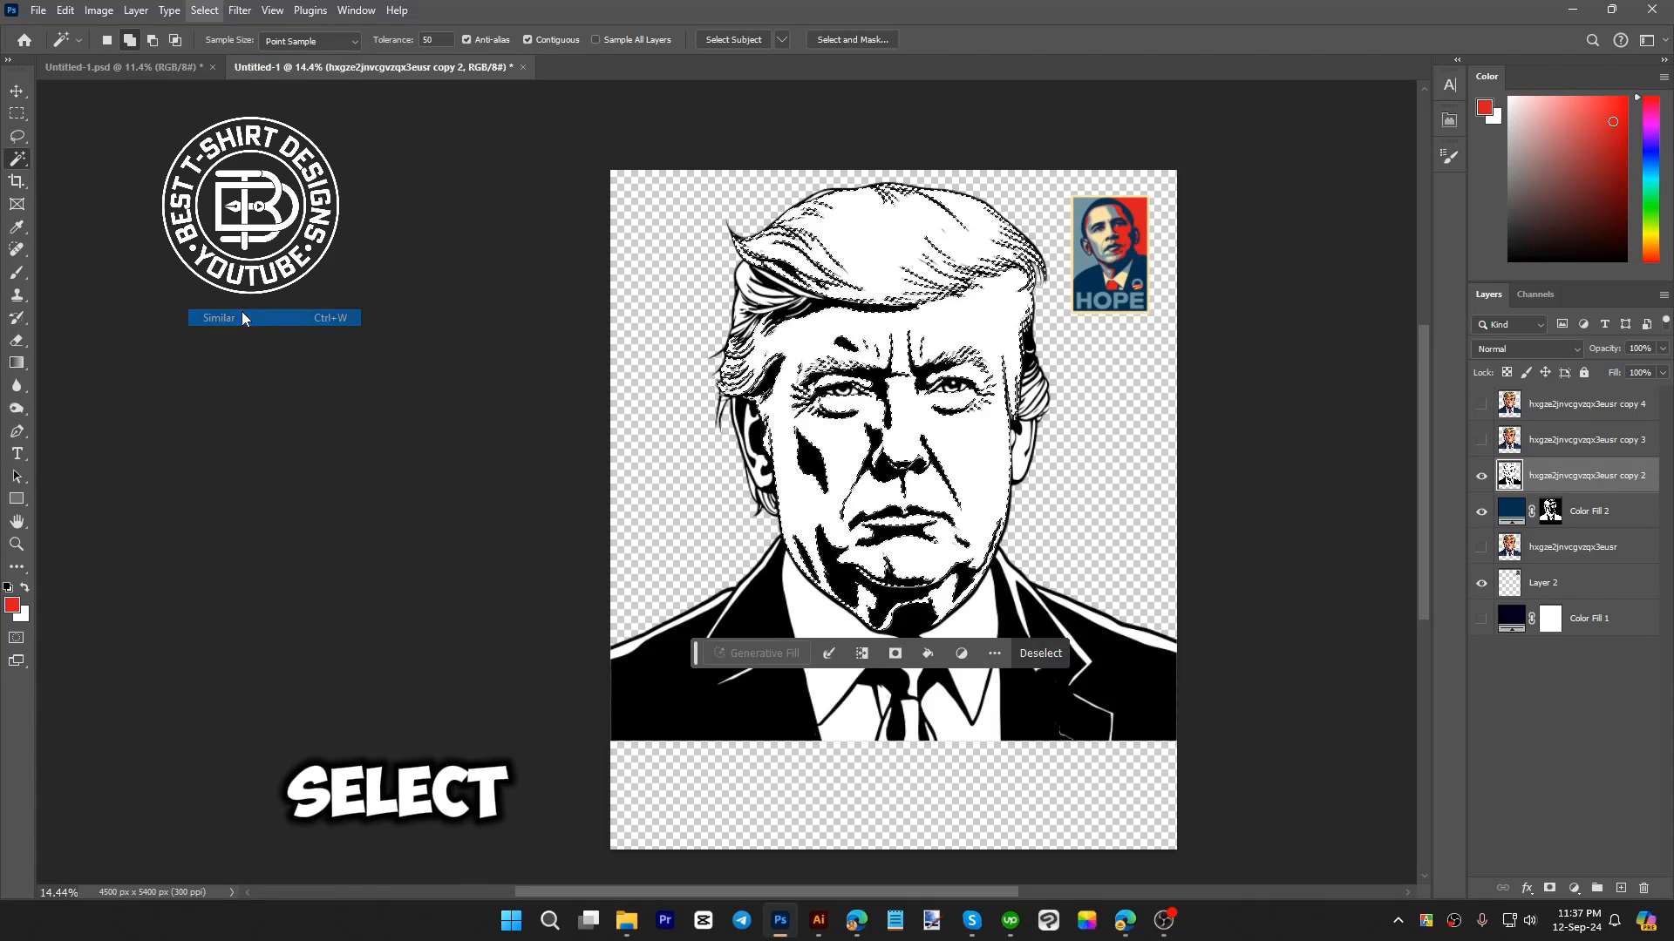
- Fill the selected white areas with a Solid Color layer in cream #fce4a8 sampled from the Obama poster, and delete the portrait copy 2 layer
click(1574, 889)
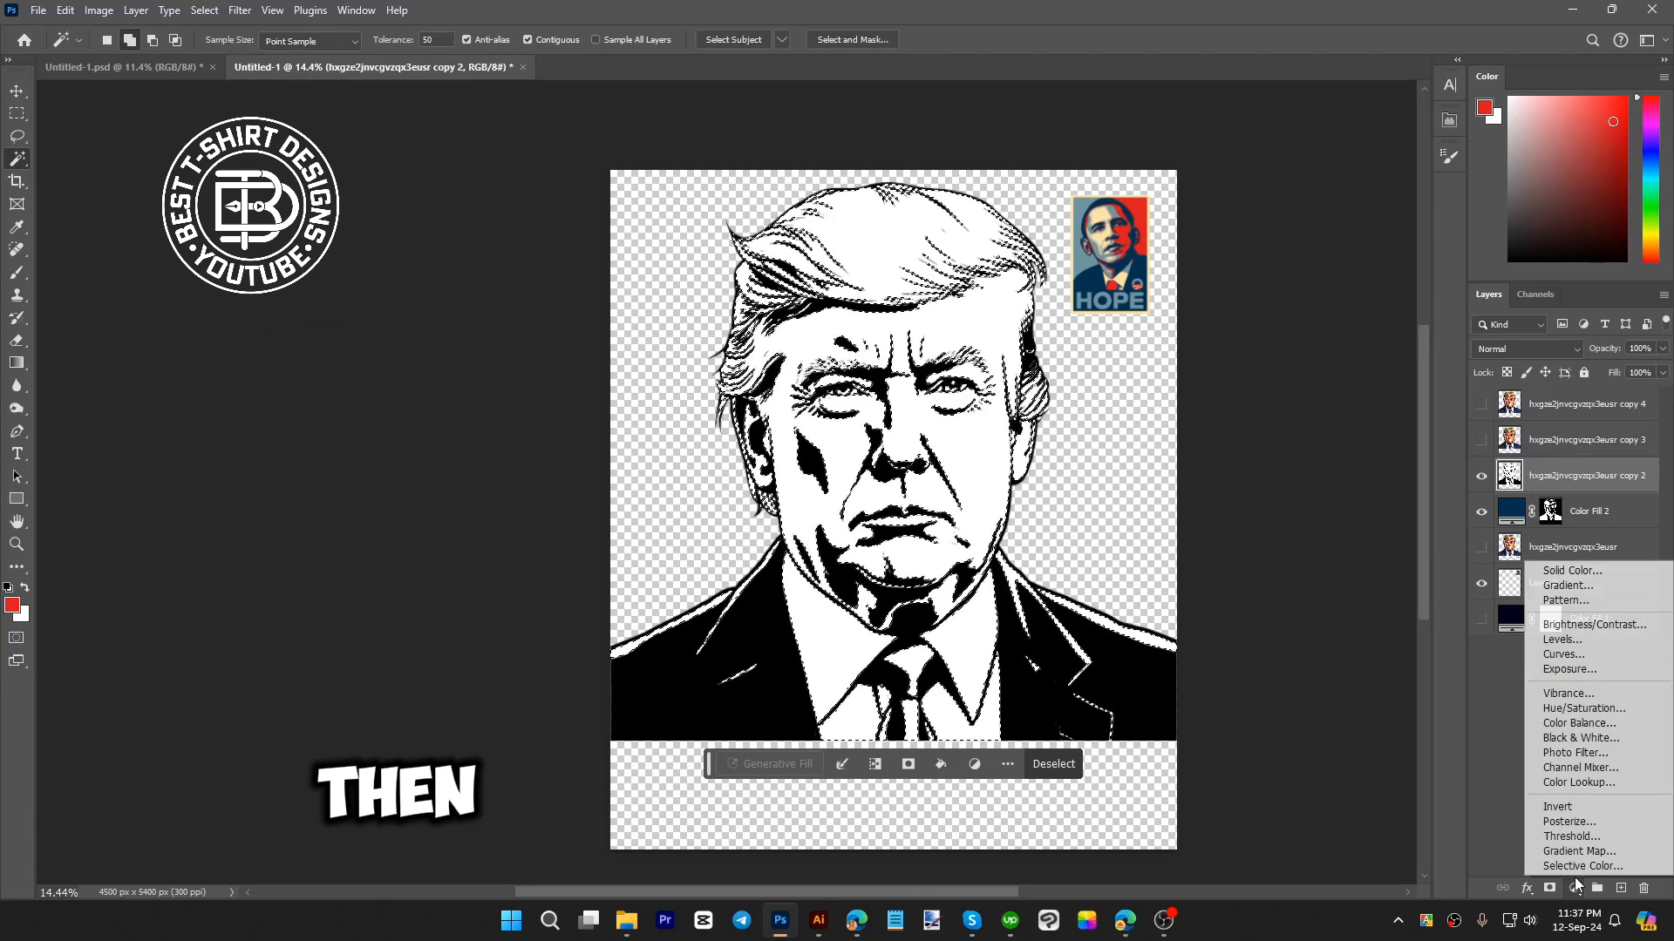
click(1573, 570)
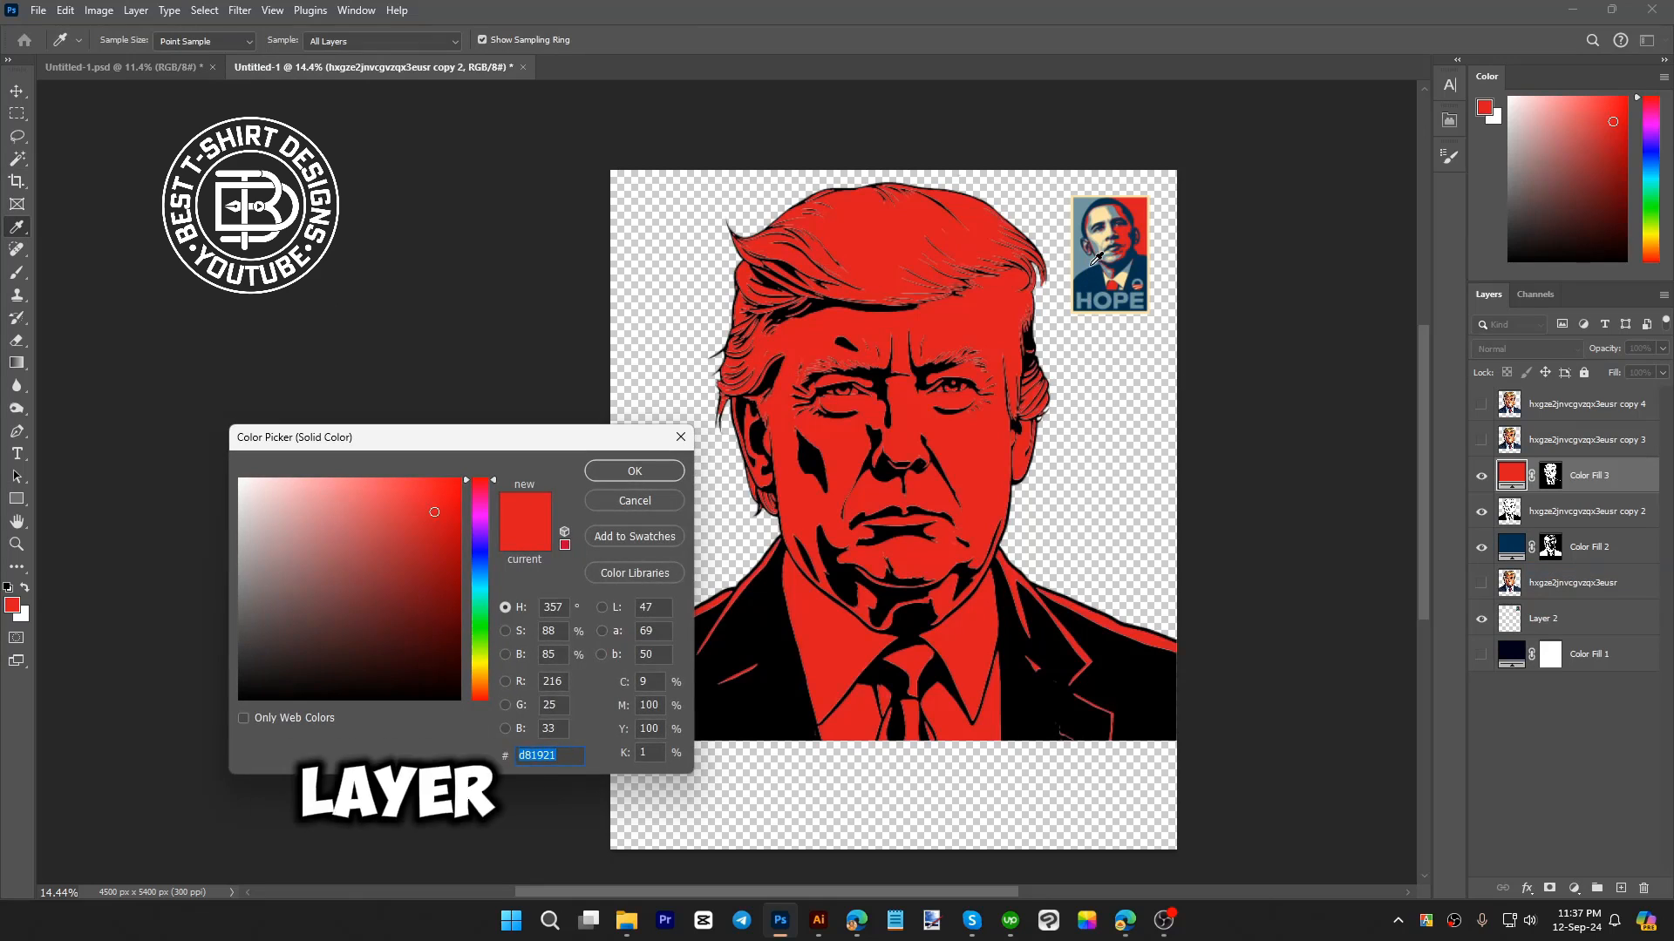
click(1102, 229)
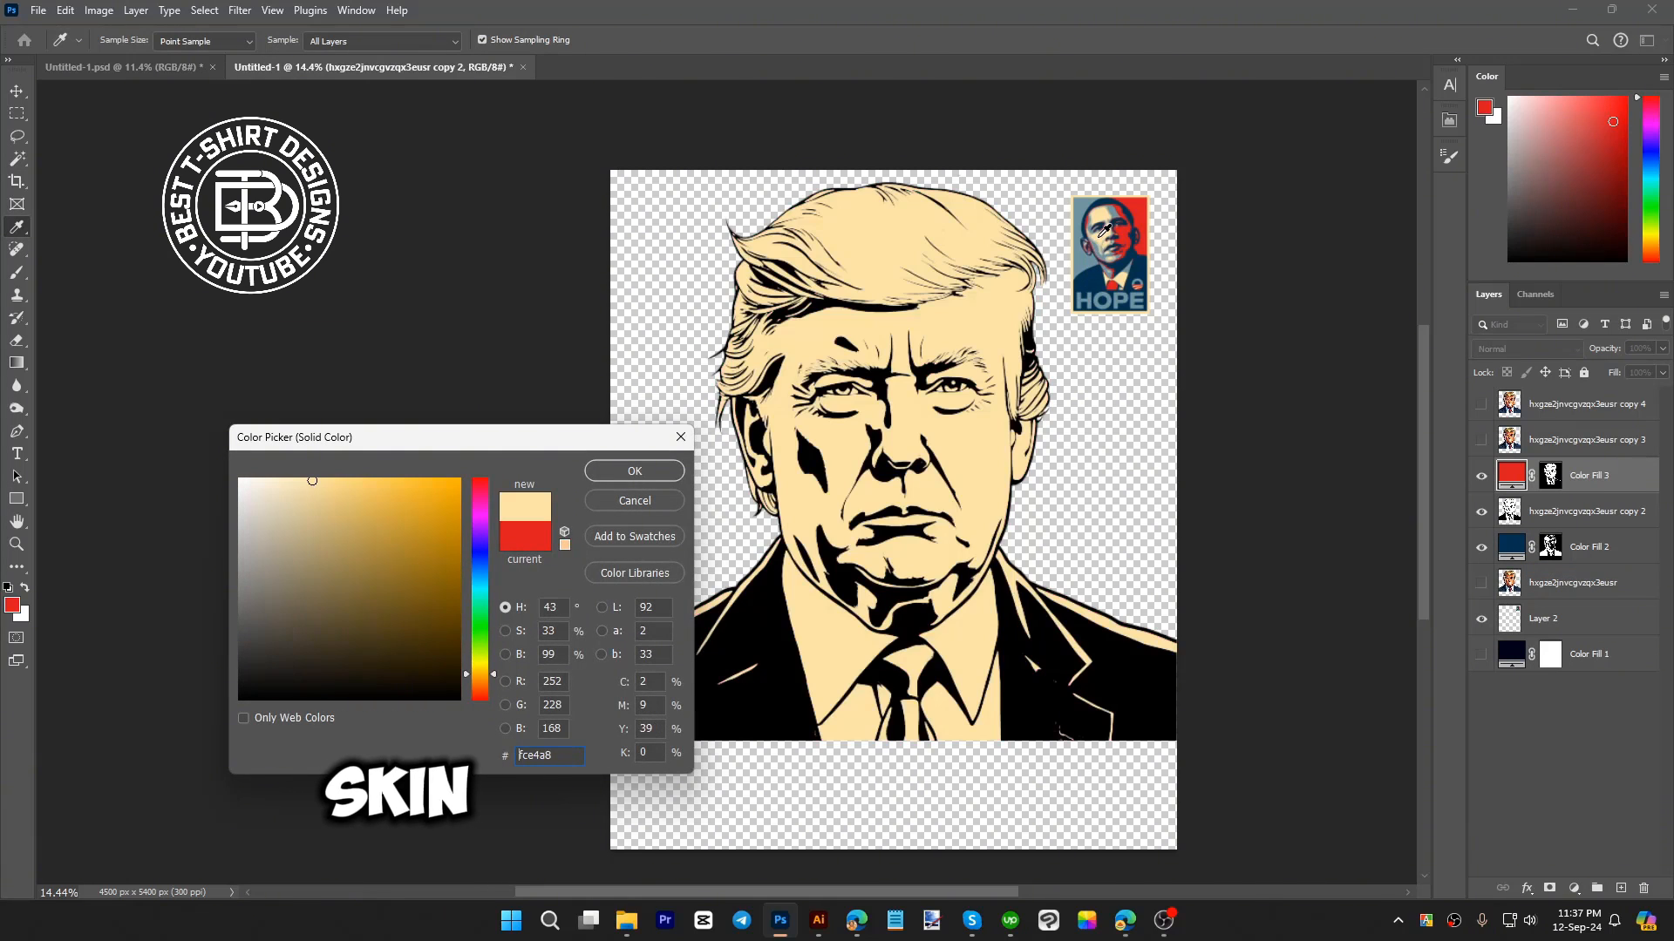
click(635, 470)
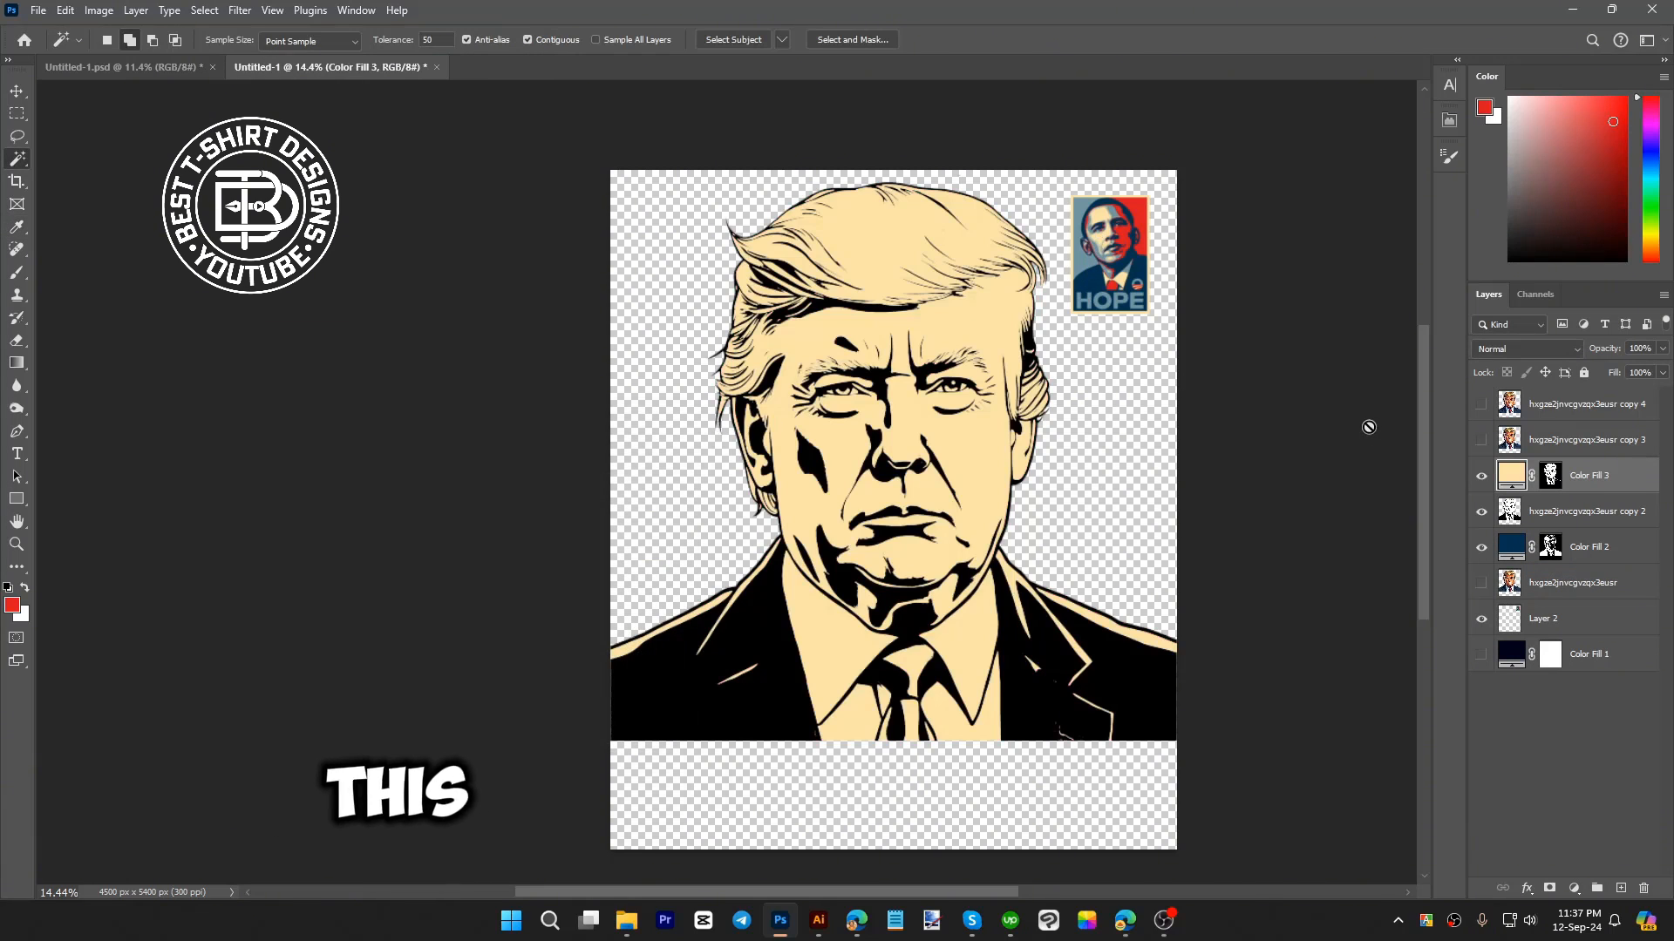
click(1542, 514)
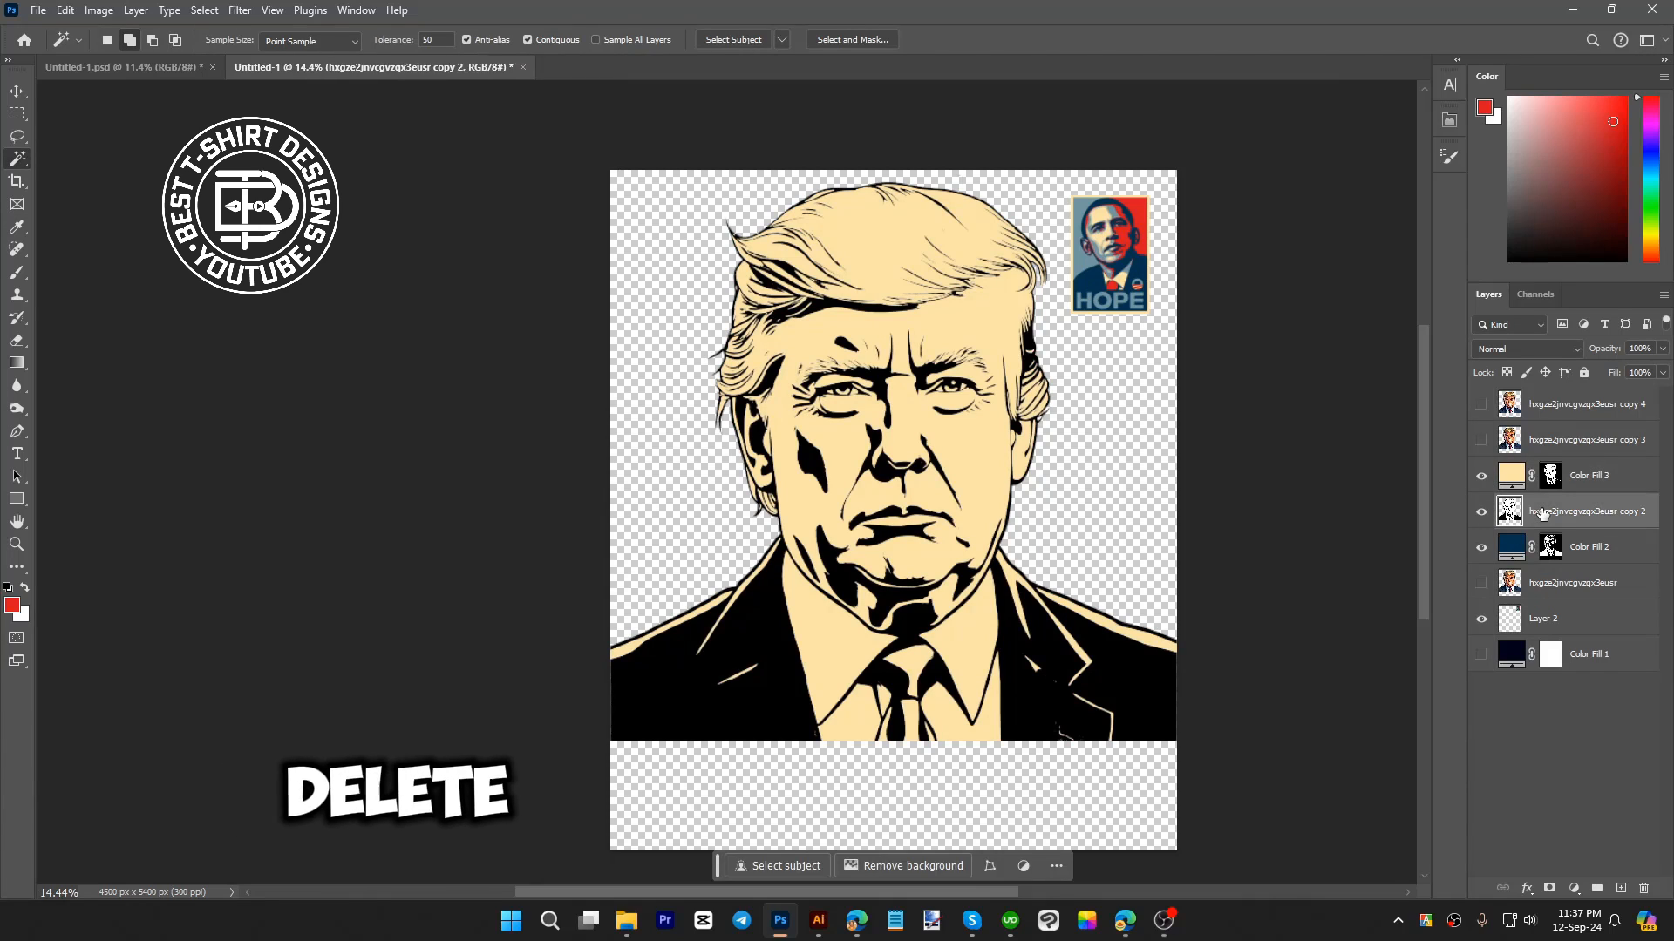
key(Delete)
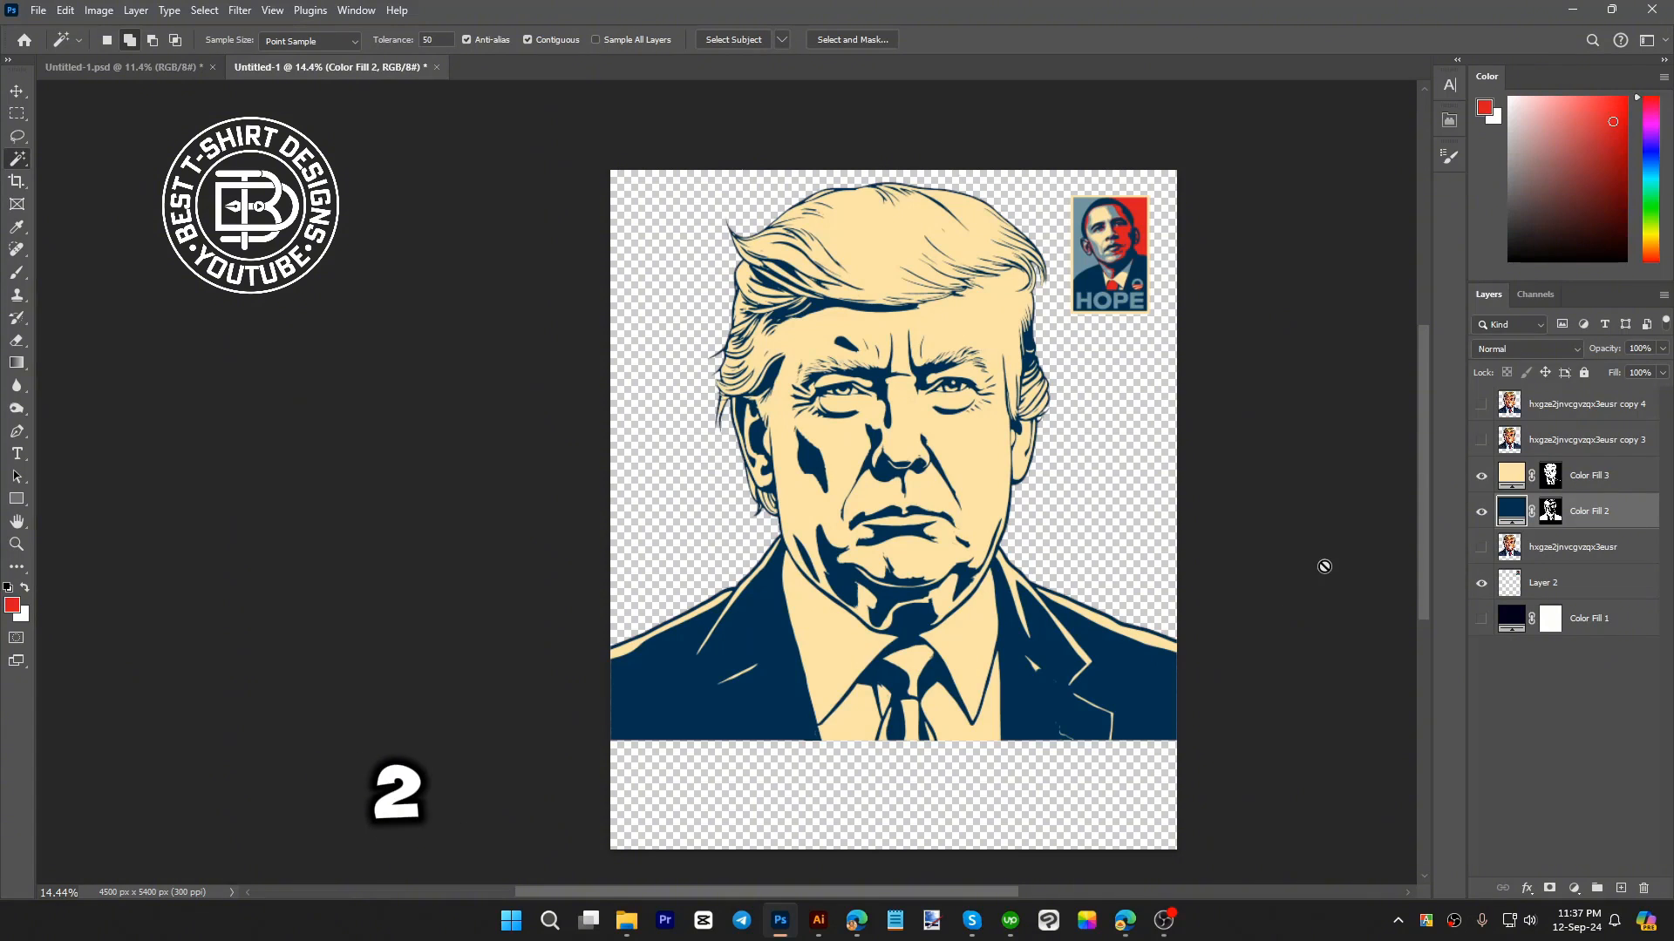
- Check the remaining colours in the Obama poster, then show and select portrait copy 3
scroll(1138, 221, up, 3)
scroll(1138, 220, up, 5)
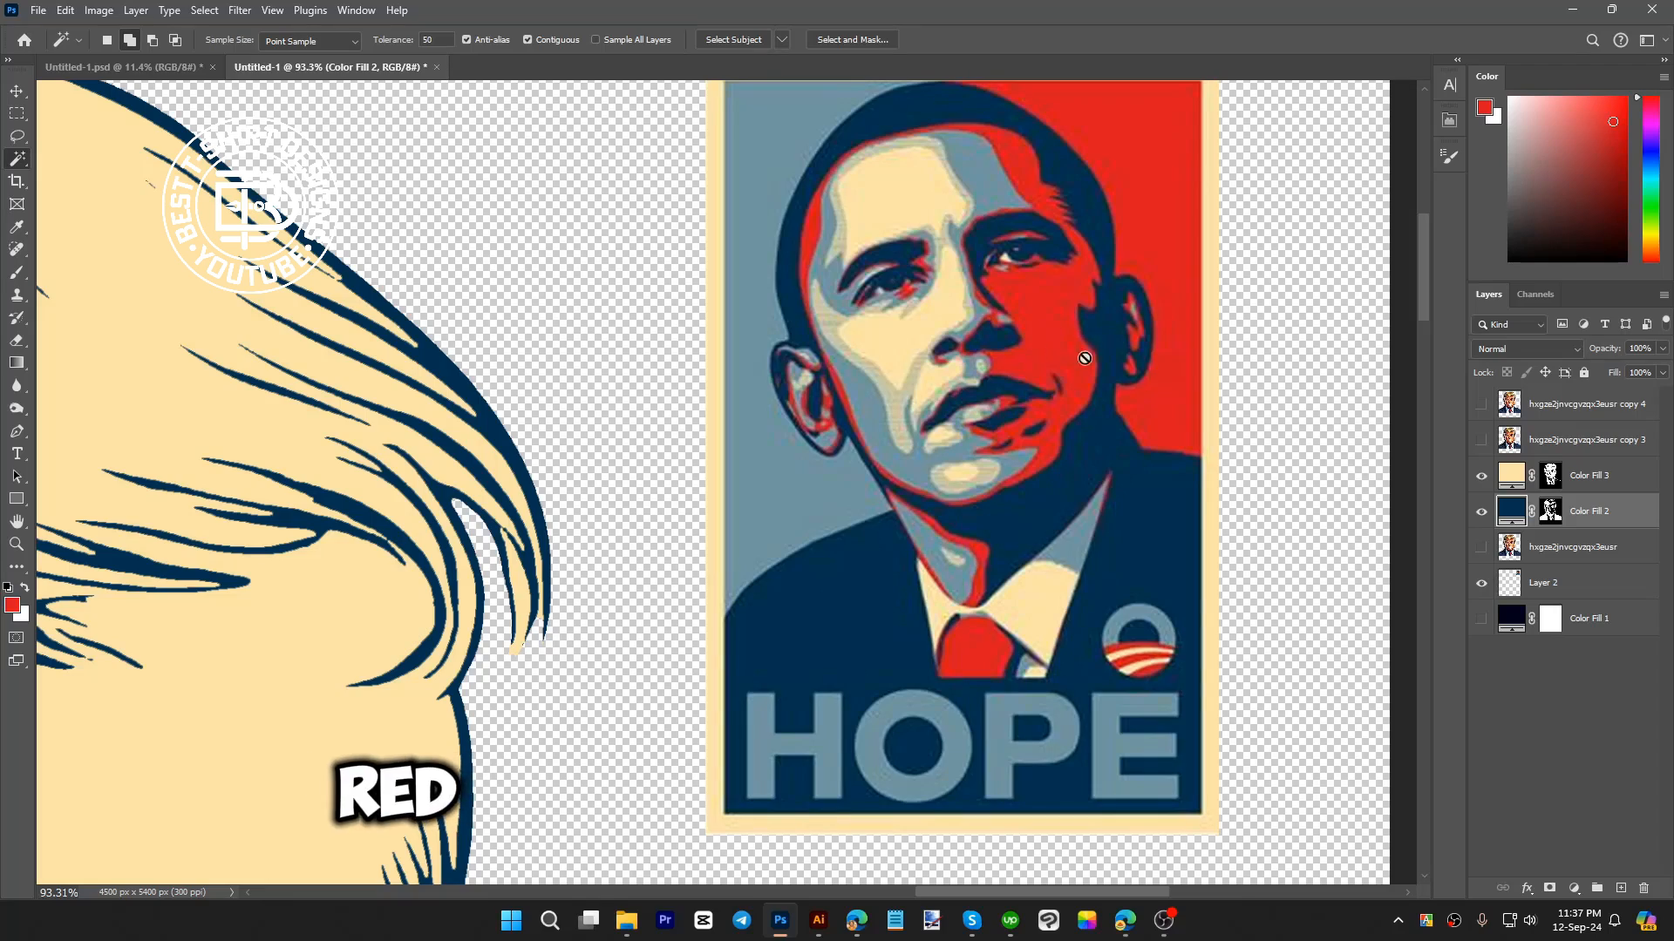
scroll(1096, 362, down, 3)
scroll(1096, 360, down, 5)
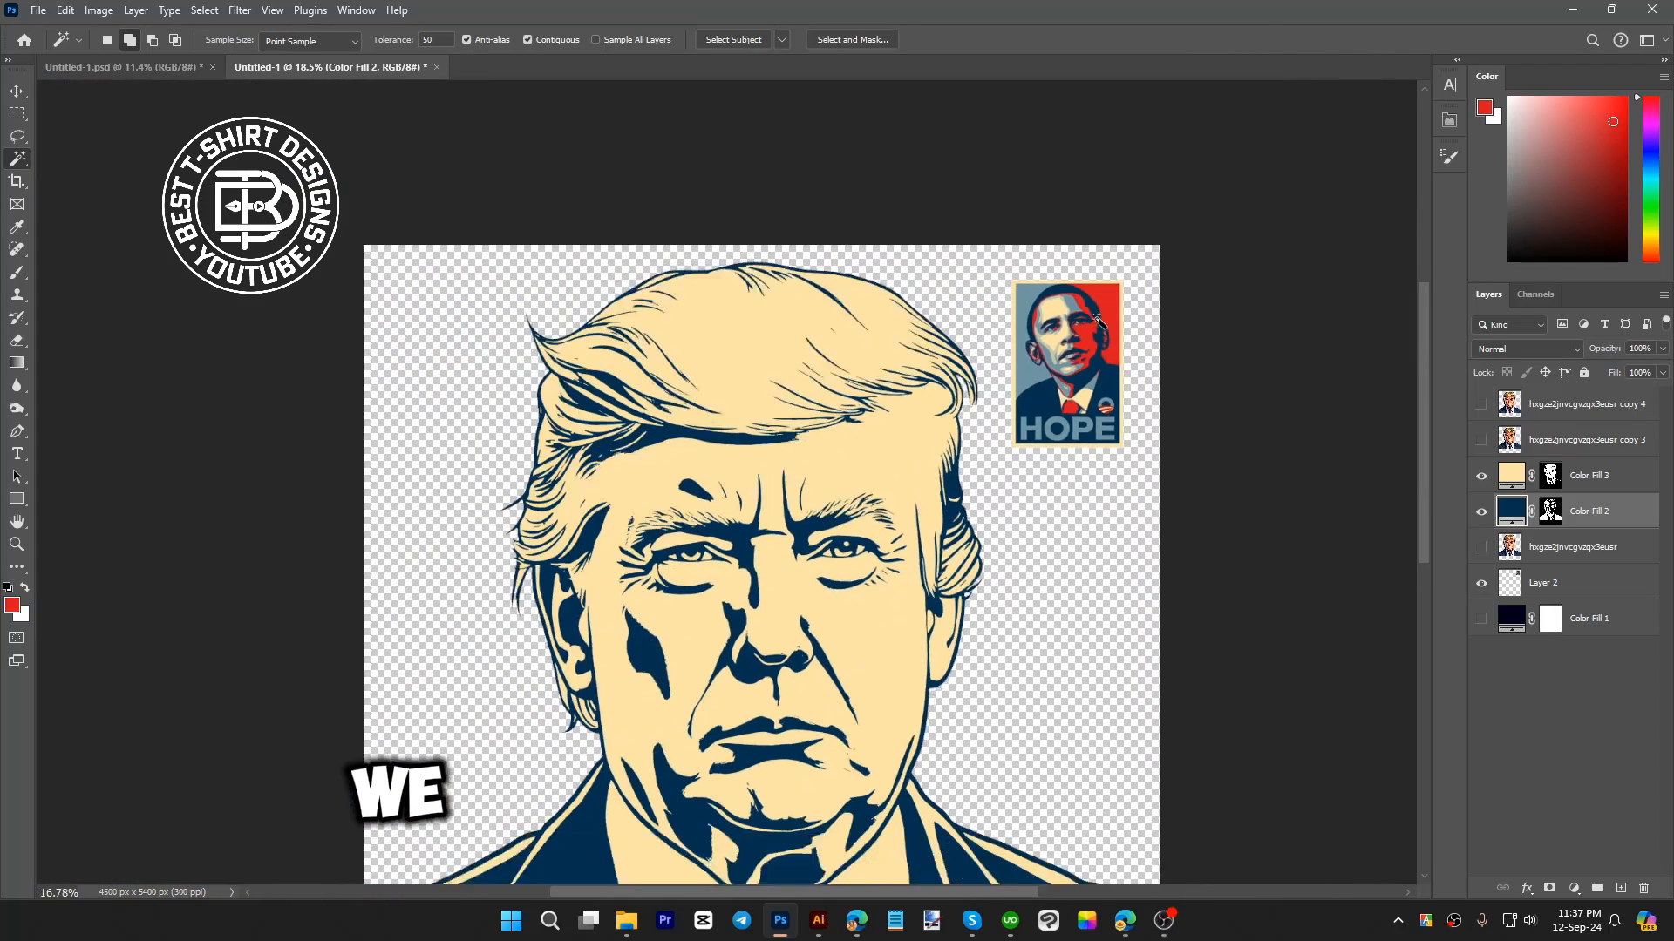
scroll(1091, 550, down, 1)
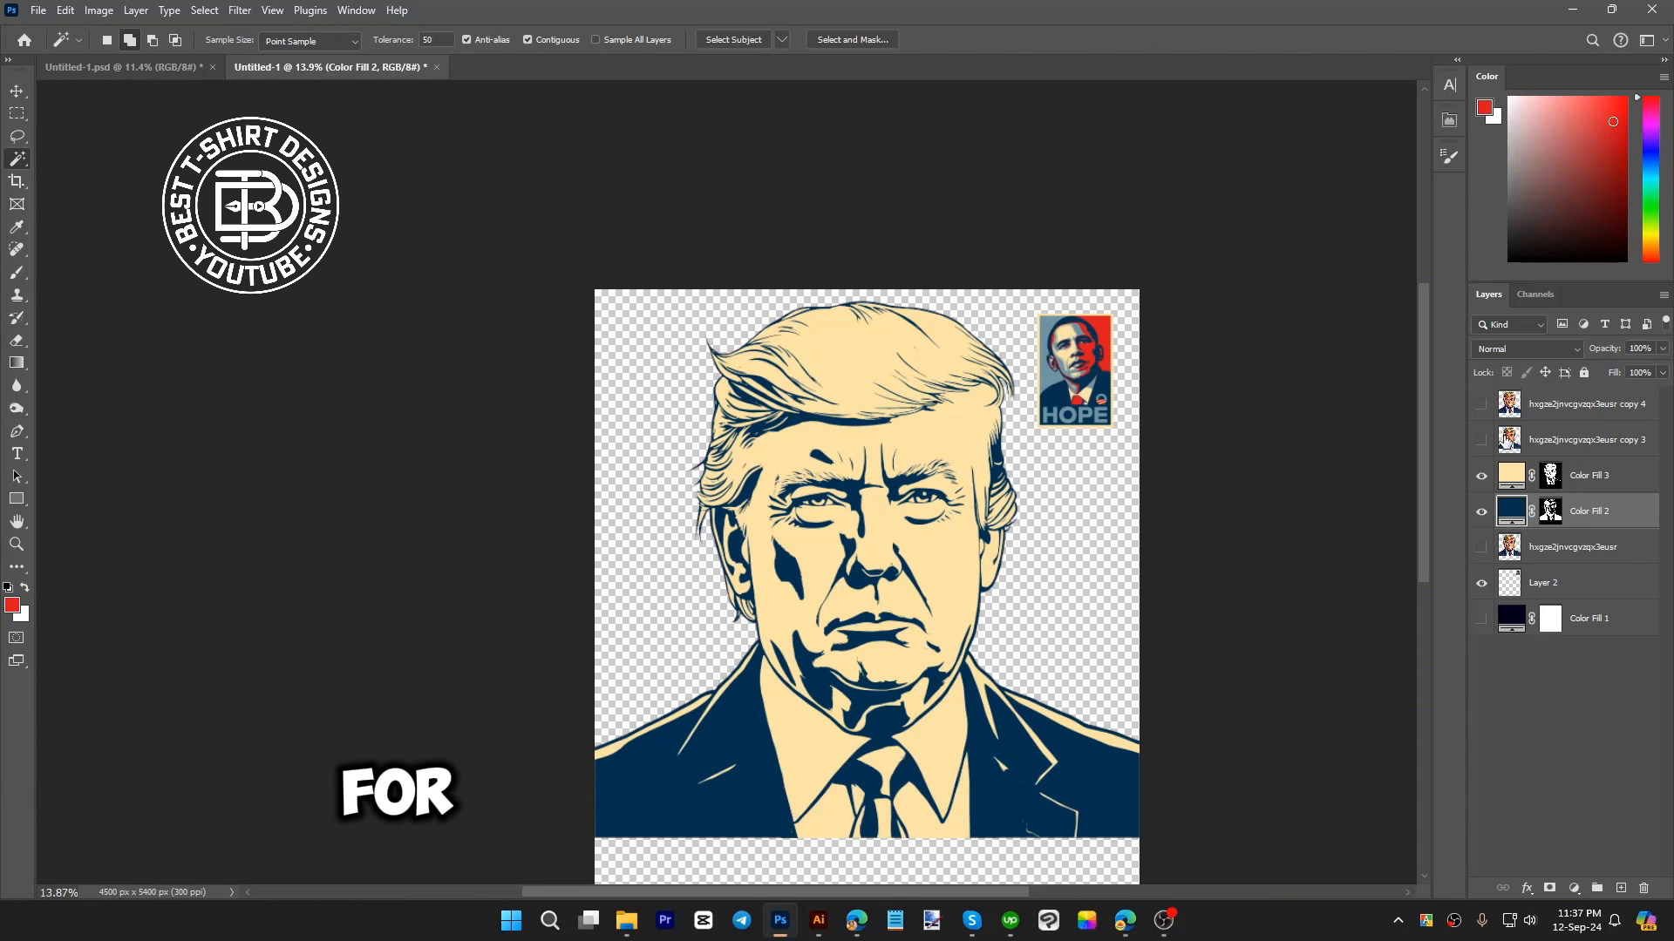
click(1481, 441)
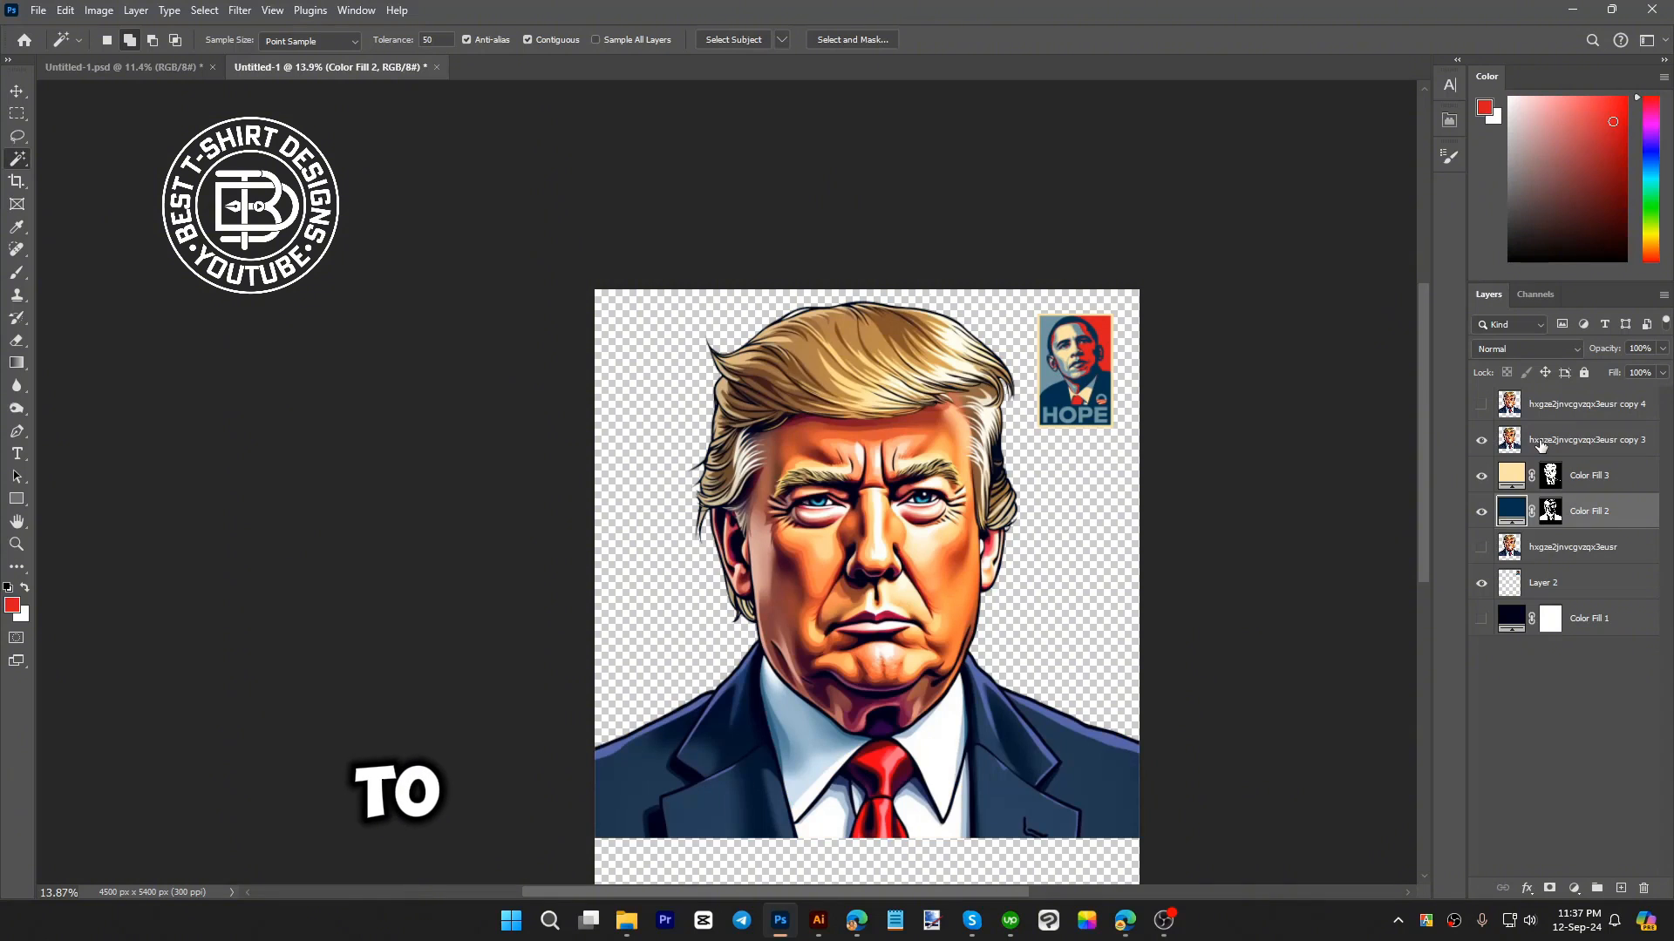
click(1541, 442)
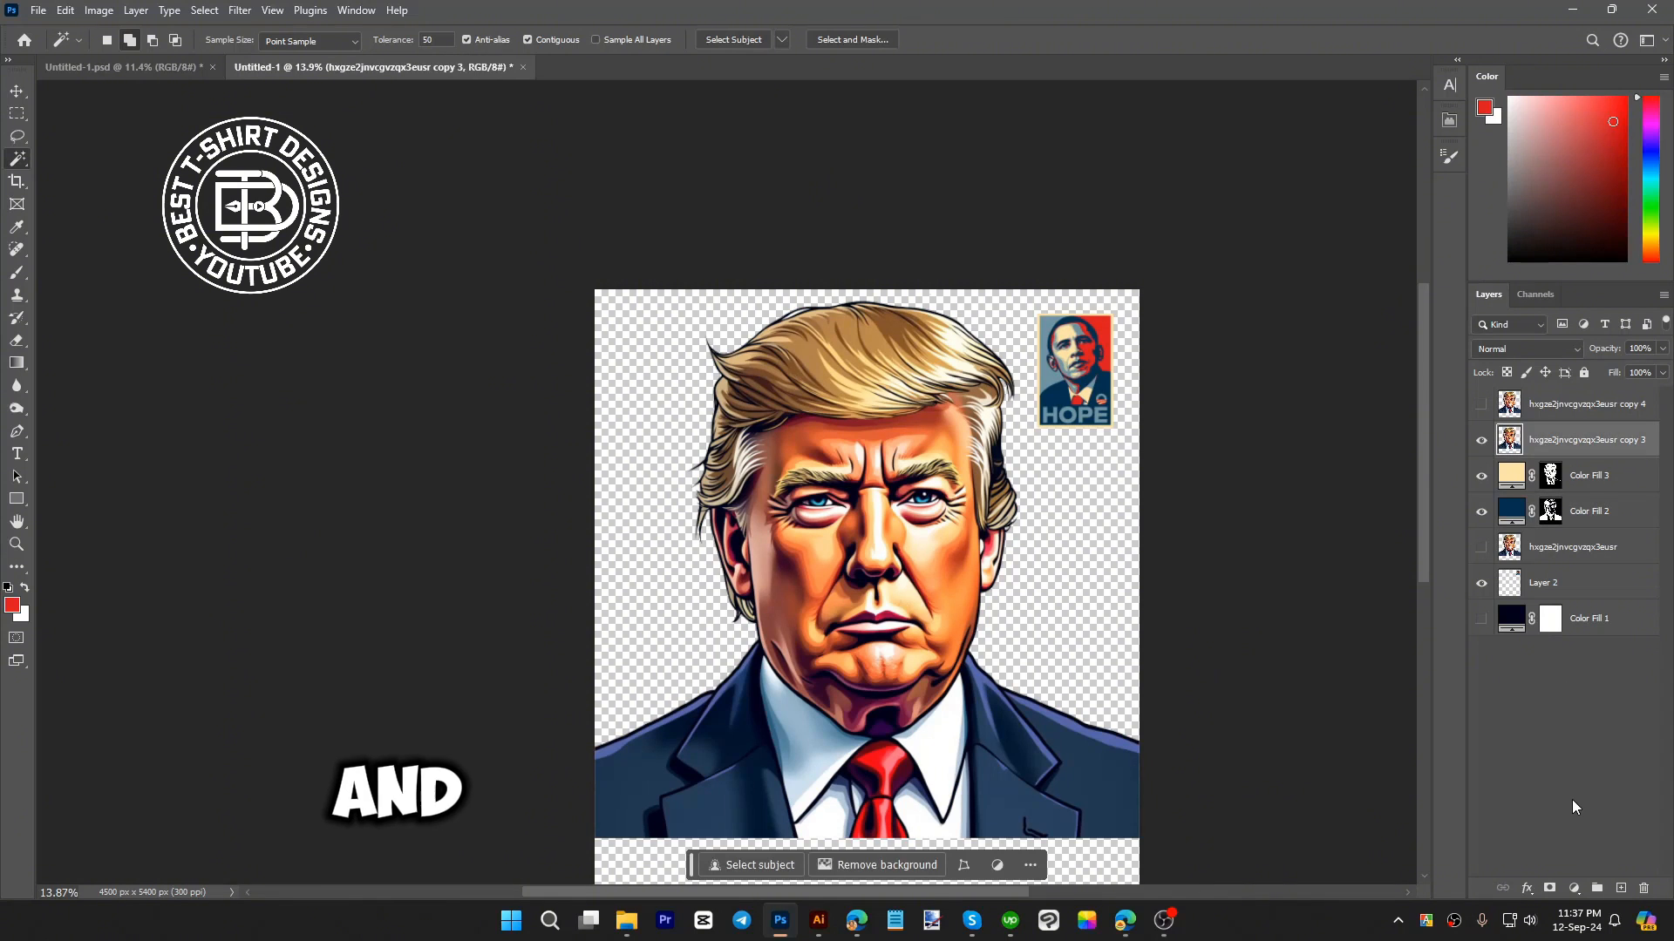
- Add a Threshold adjustment at level 171 above portrait copy 3 and merge it down into that layer
click(1574, 888)
click(1559, 854)
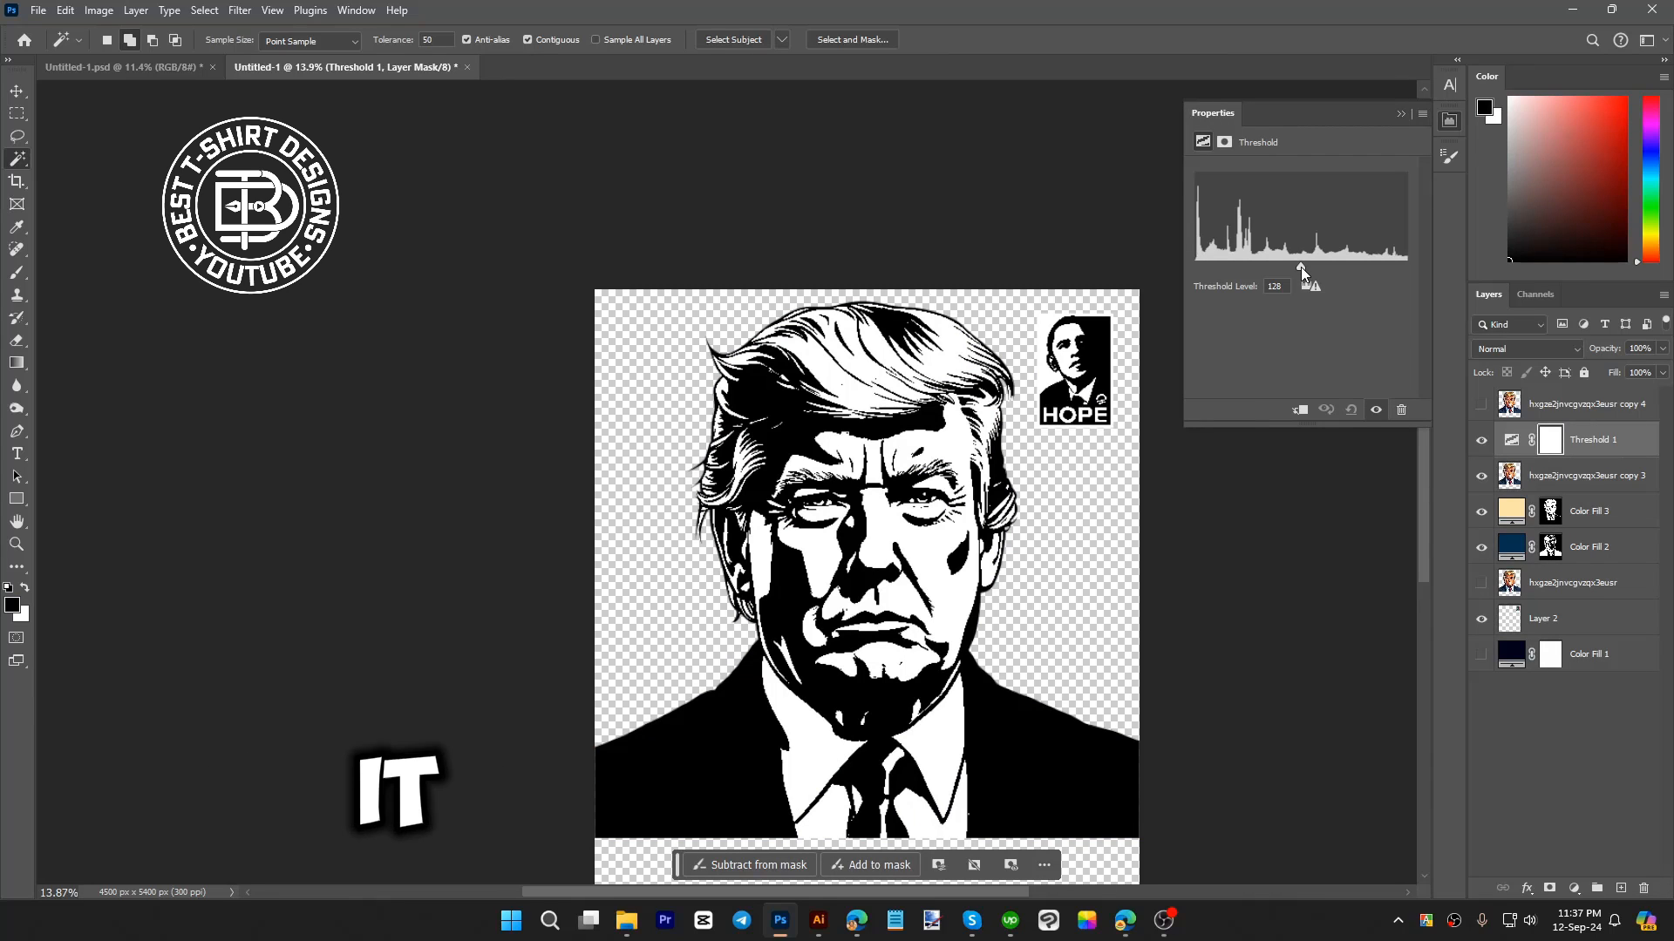
drag(1300, 267, 1336, 269)
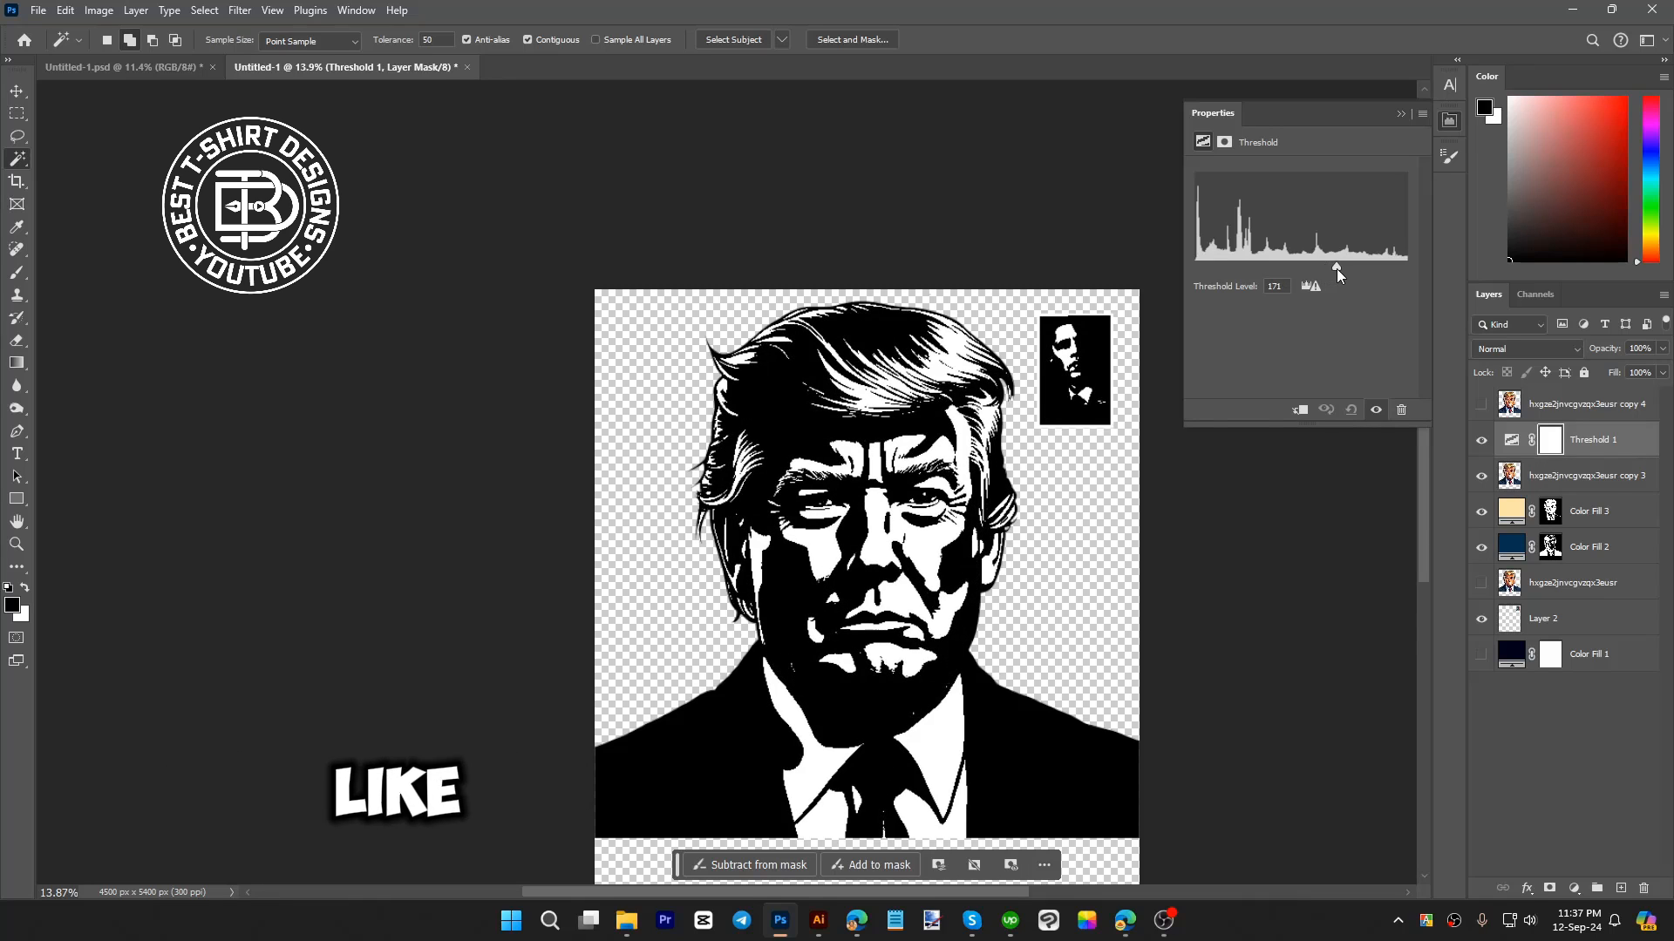
click(1441, 119)
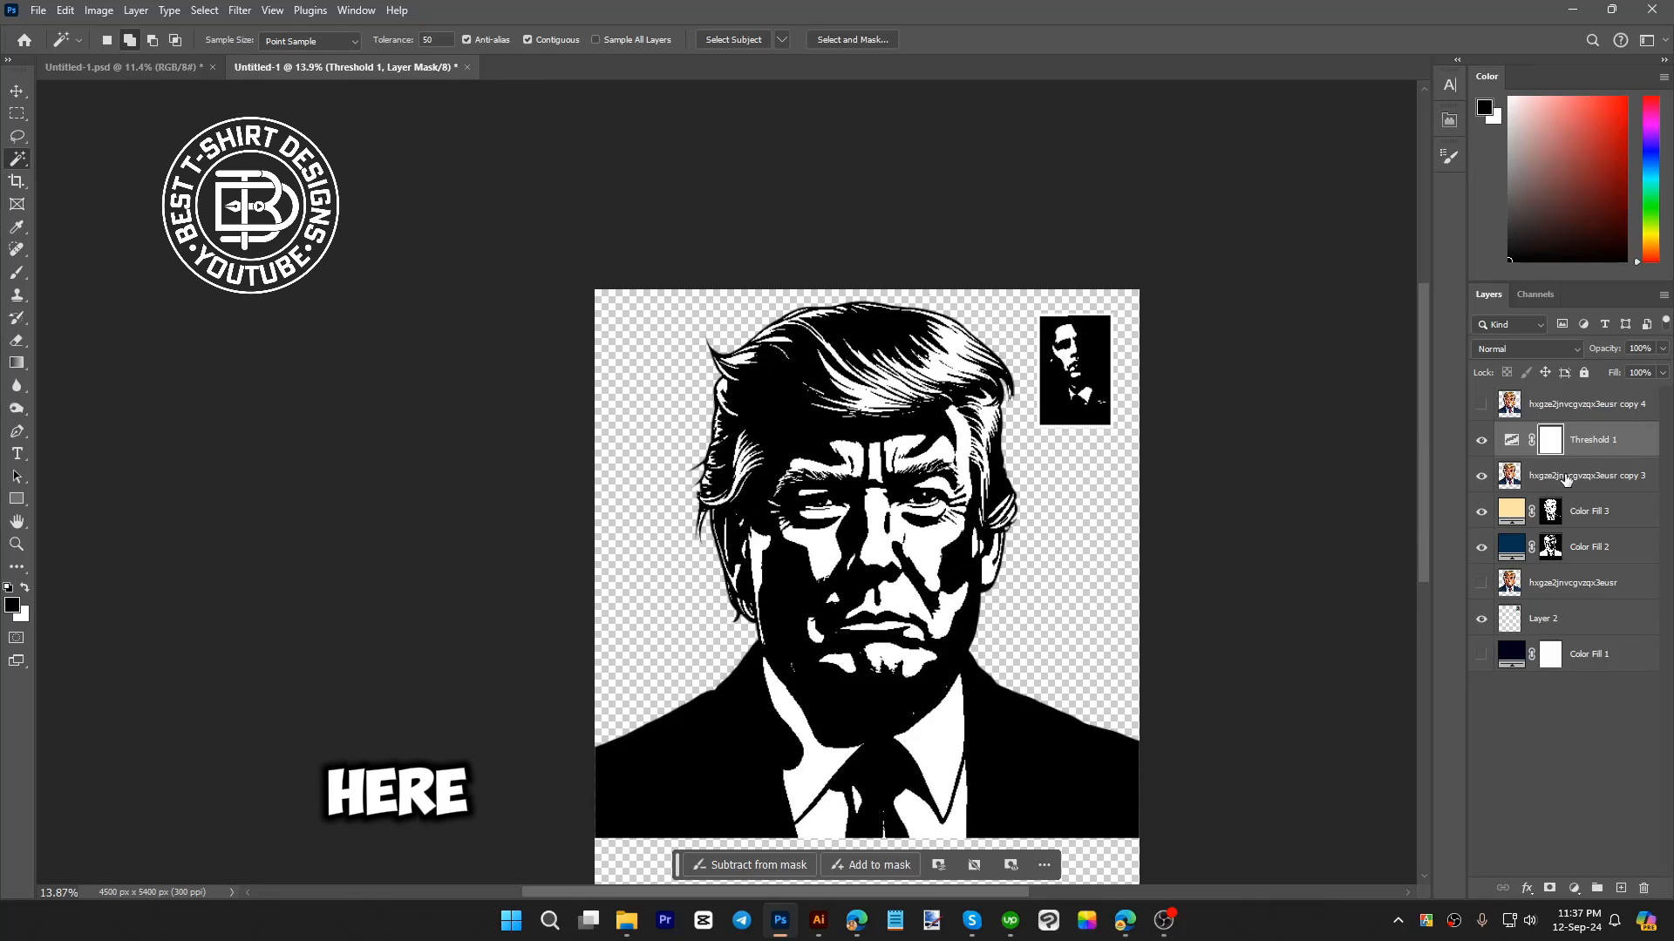
key(Delete)
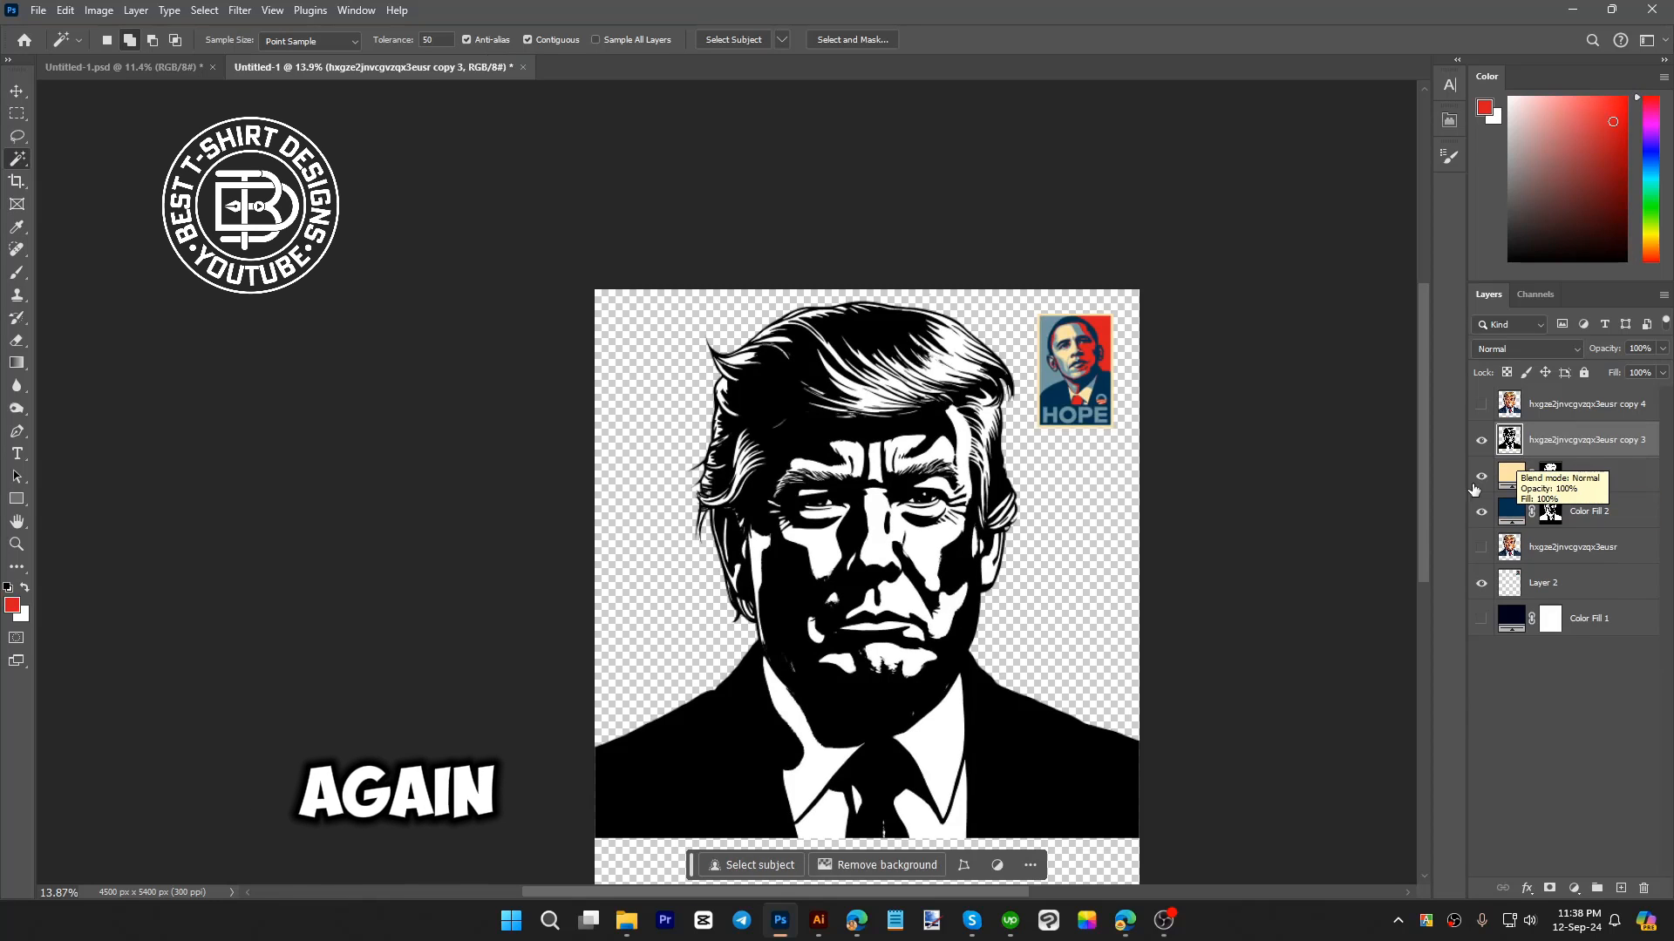
- Select the black jacket area of portrait copy 3 with the Magic Wand and extend the selection to all similar black areas
click(1011, 762)
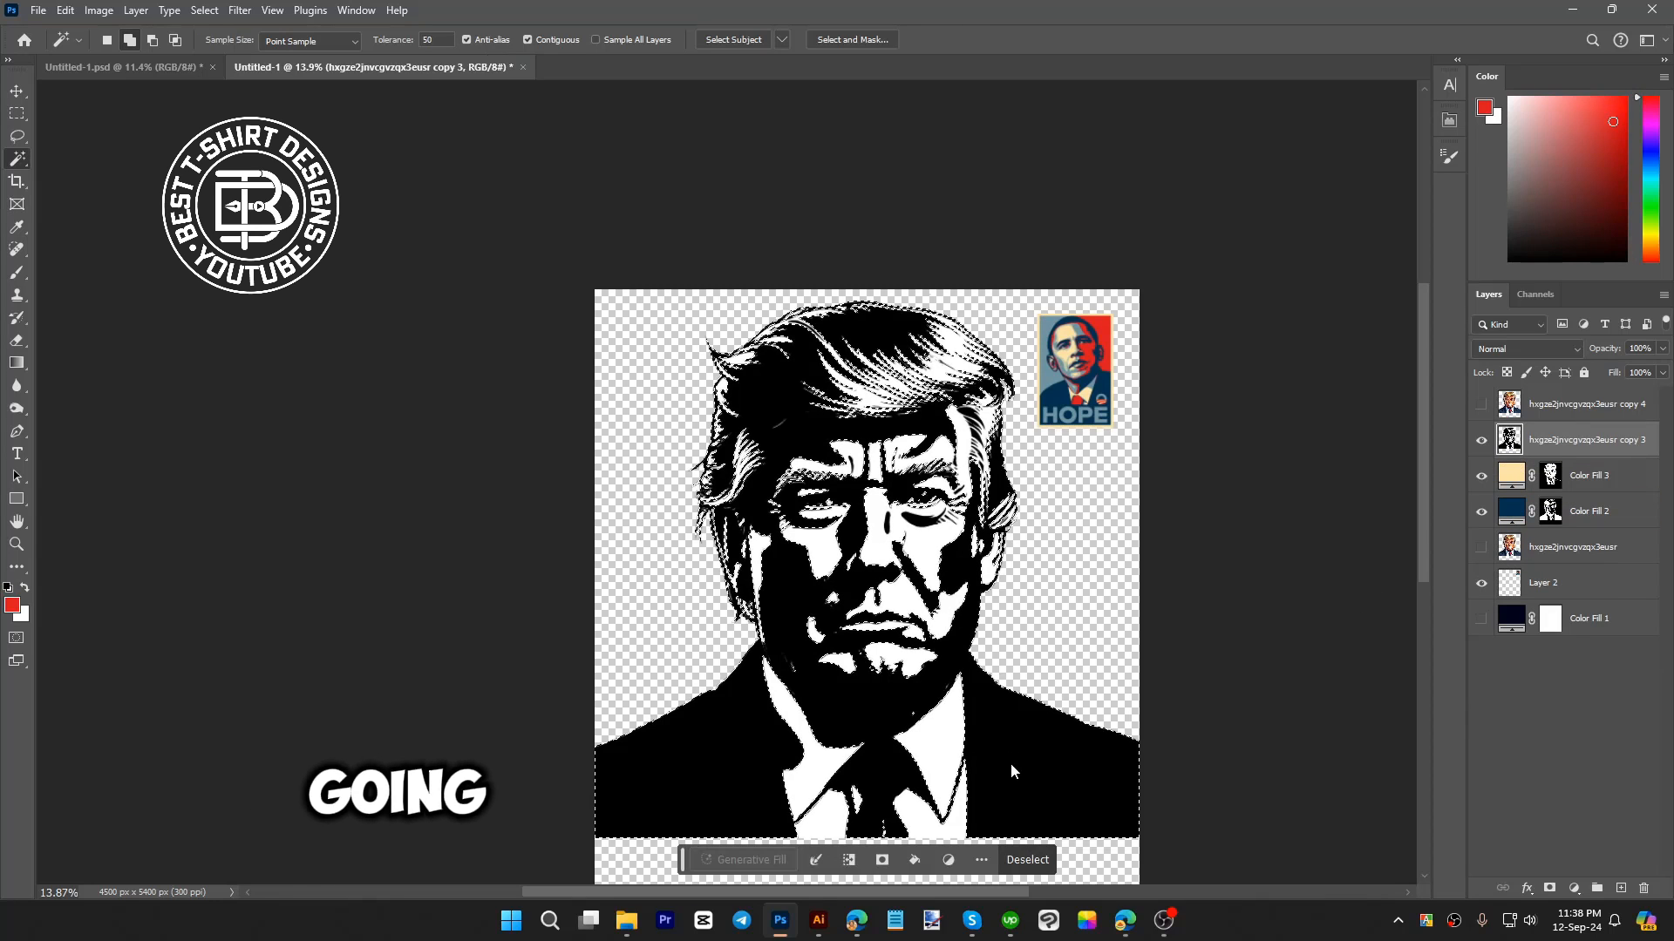
click(205, 10)
click(225, 317)
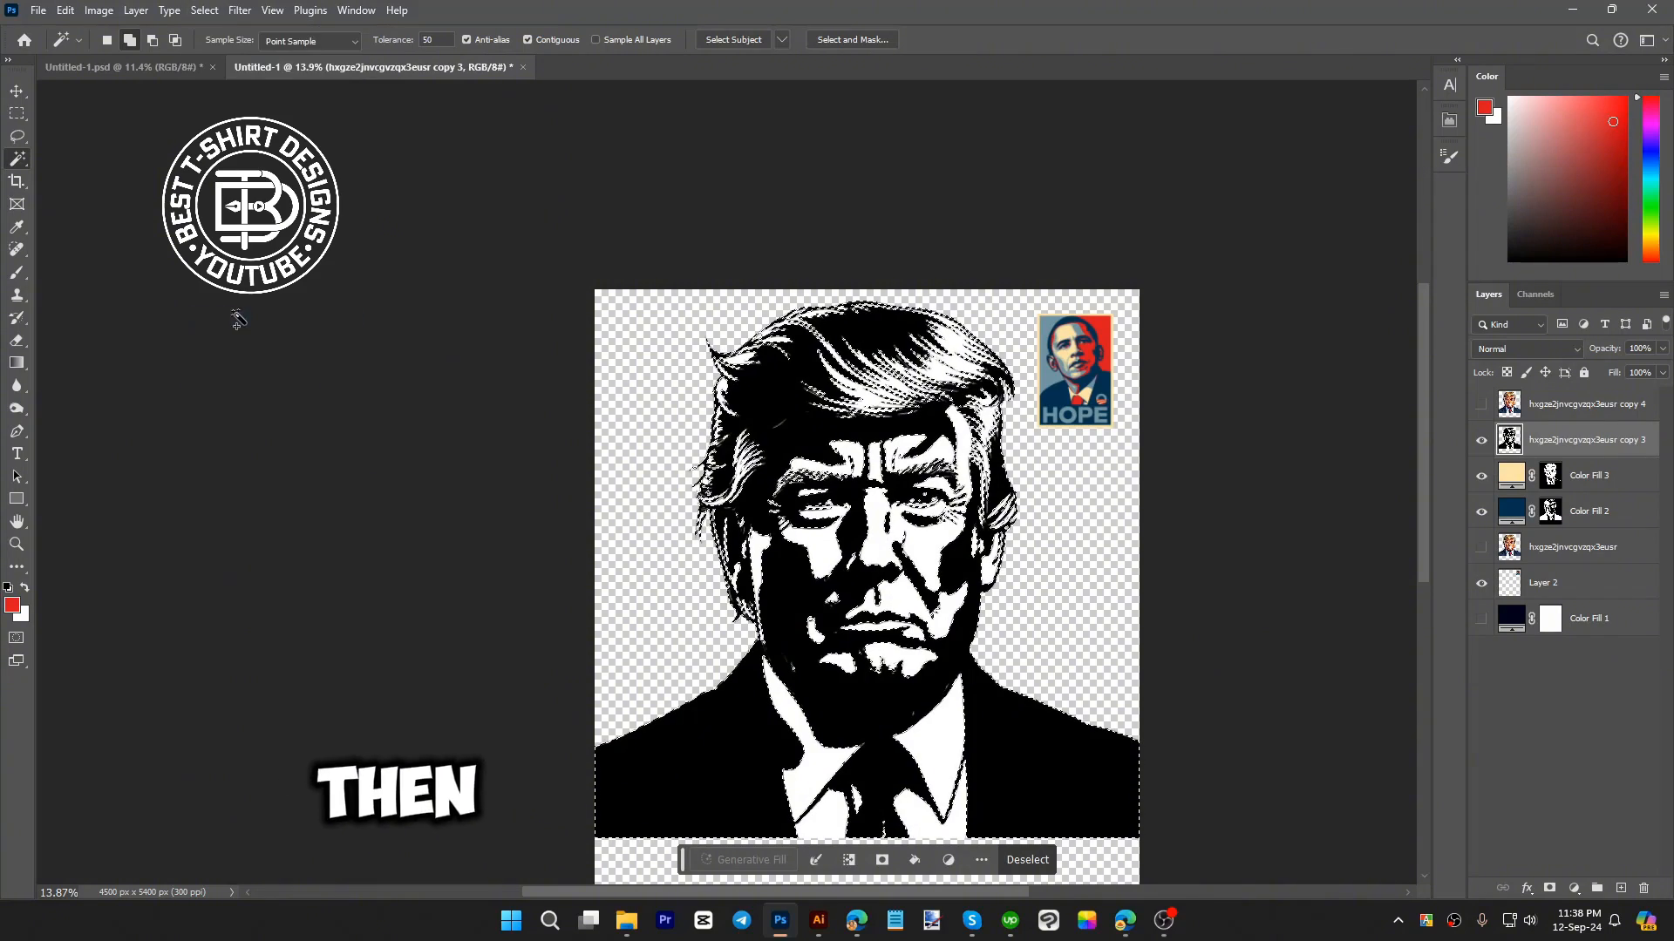
- Fill the selected black areas with a Solid Color layer in light blue #71969f sampled from the Obama poster, and delete the portrait copy 3 layer
click(1573, 889)
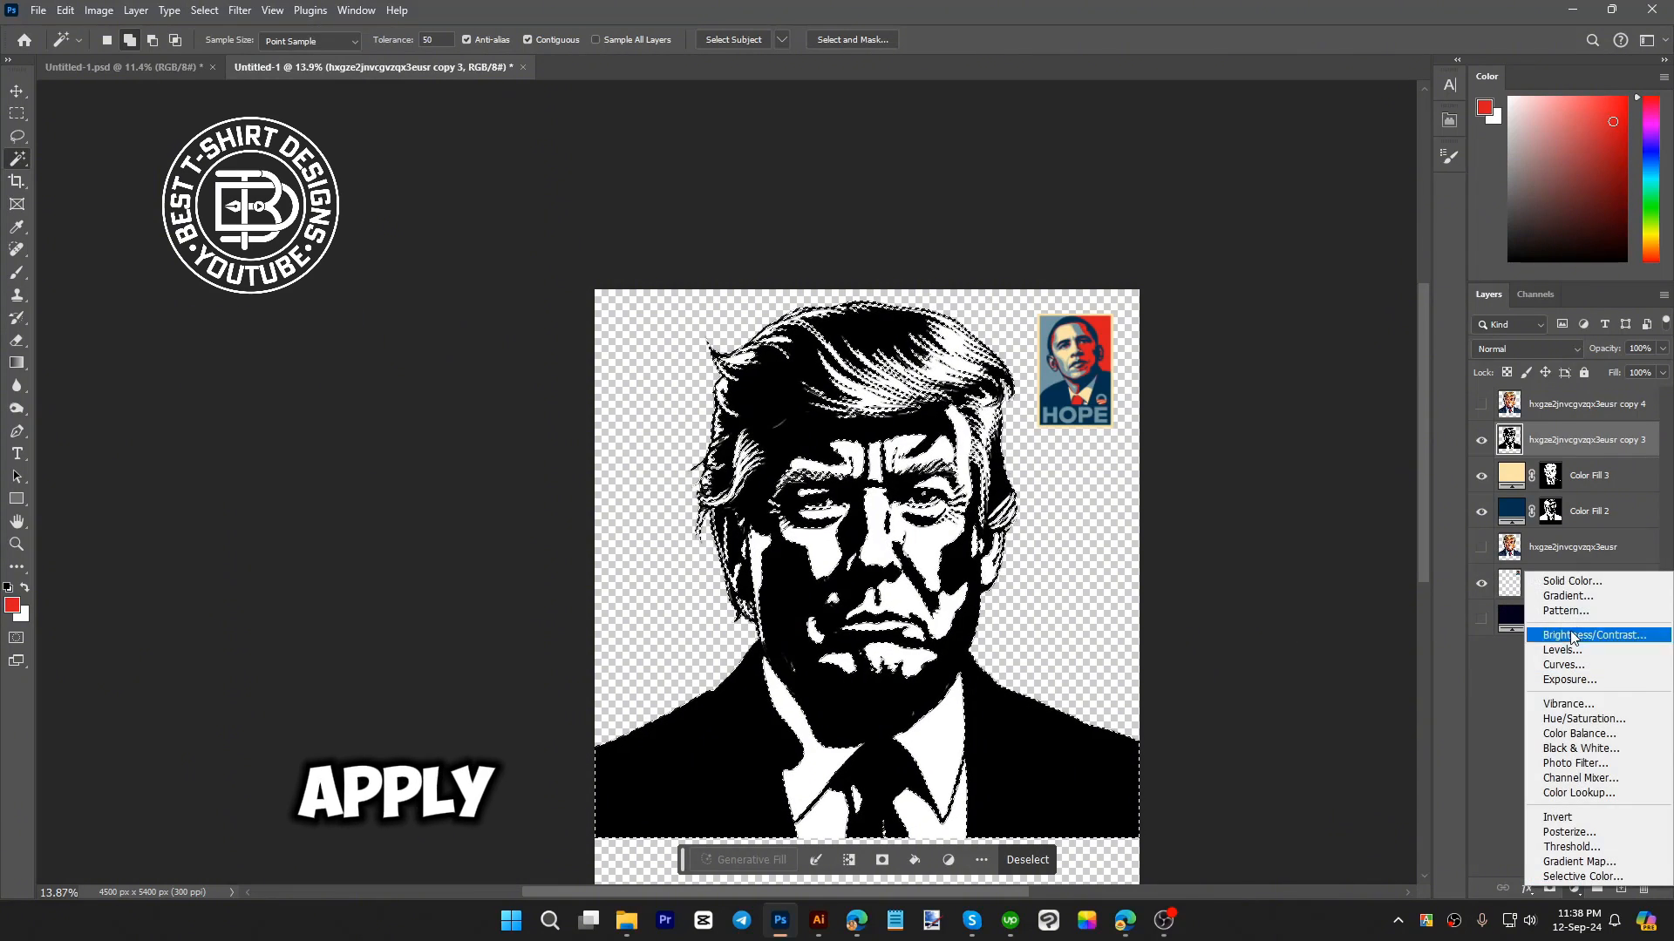
click(1564, 583)
click(1052, 372)
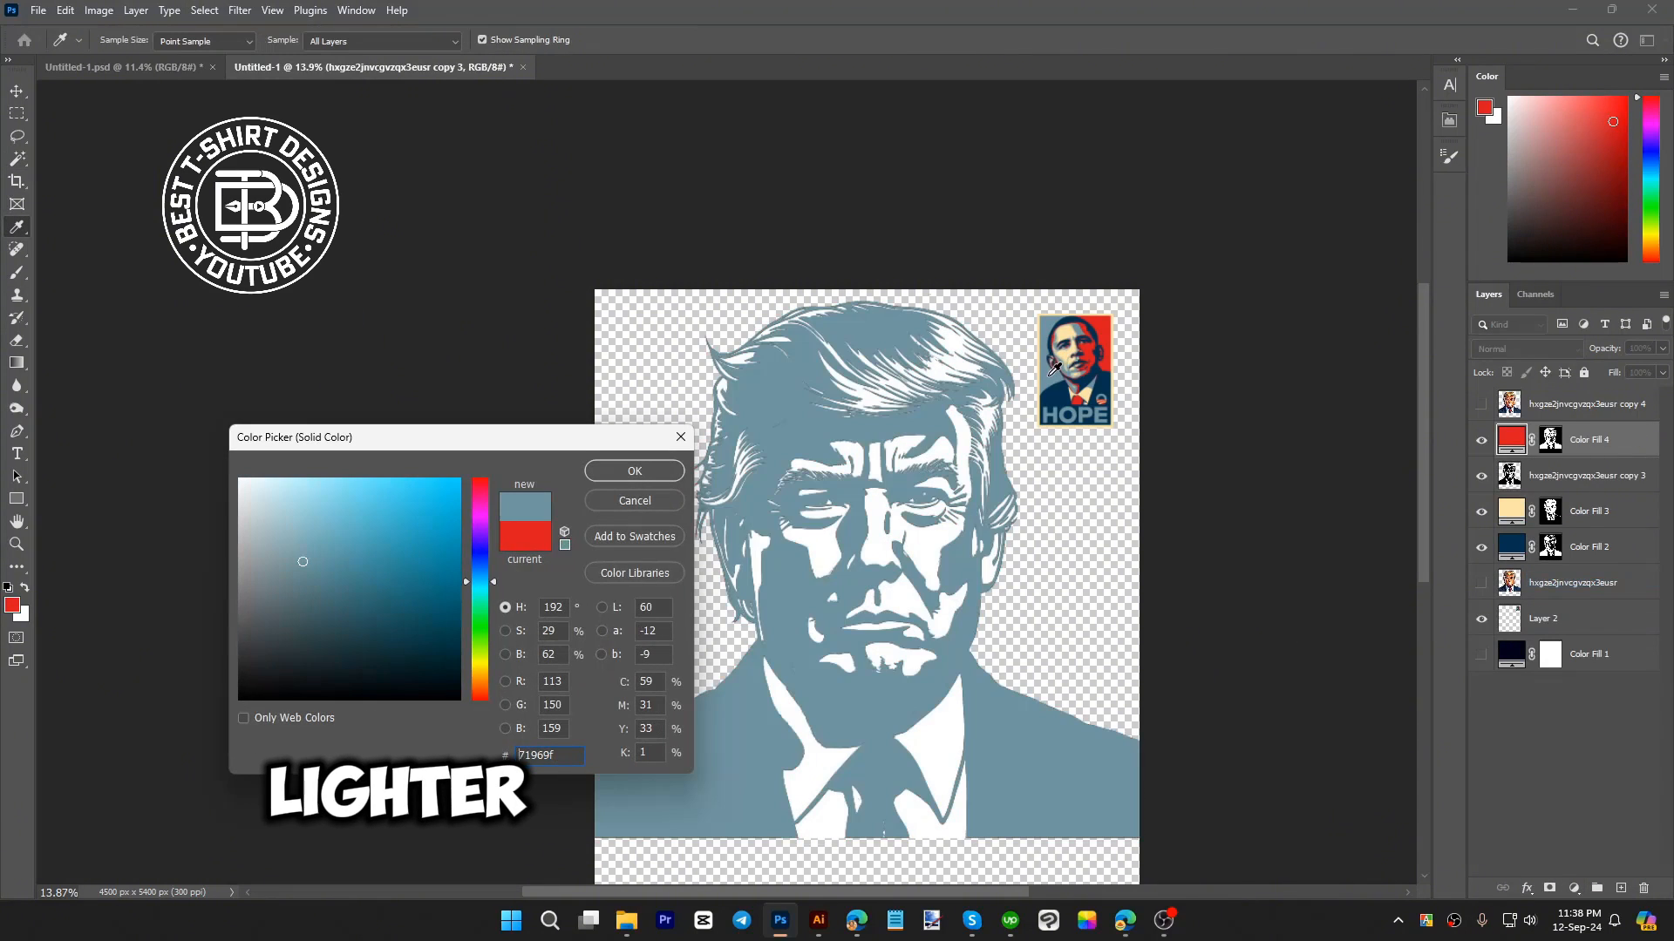
click(634, 472)
key(w)
click(1583, 485)
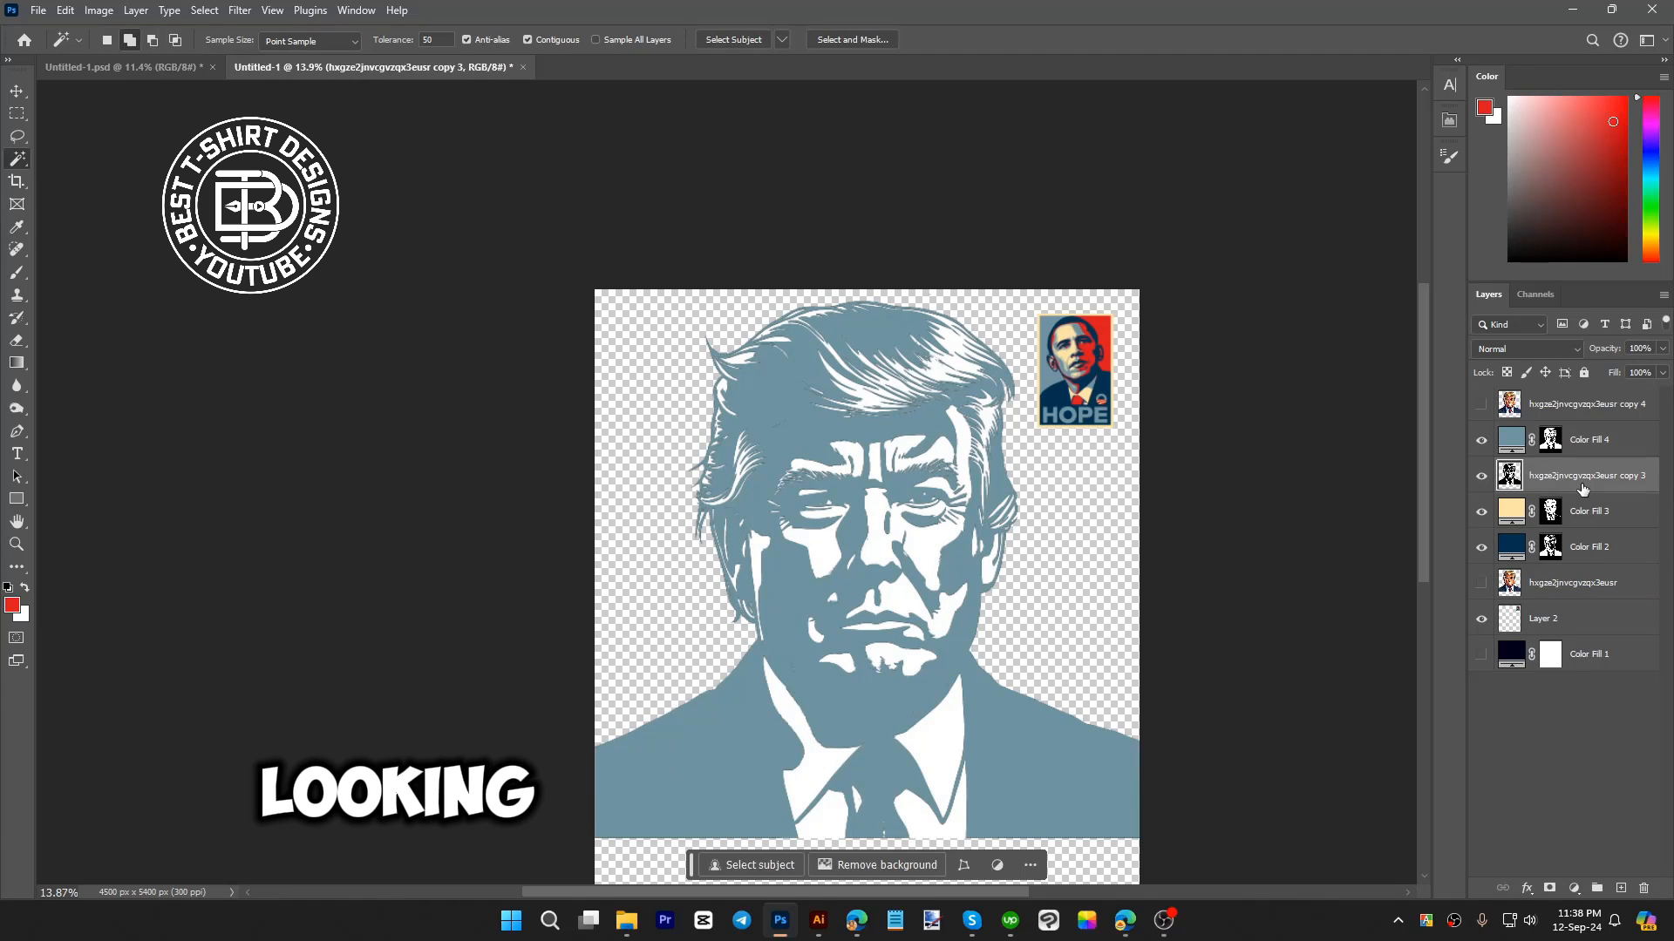
key(Delete)
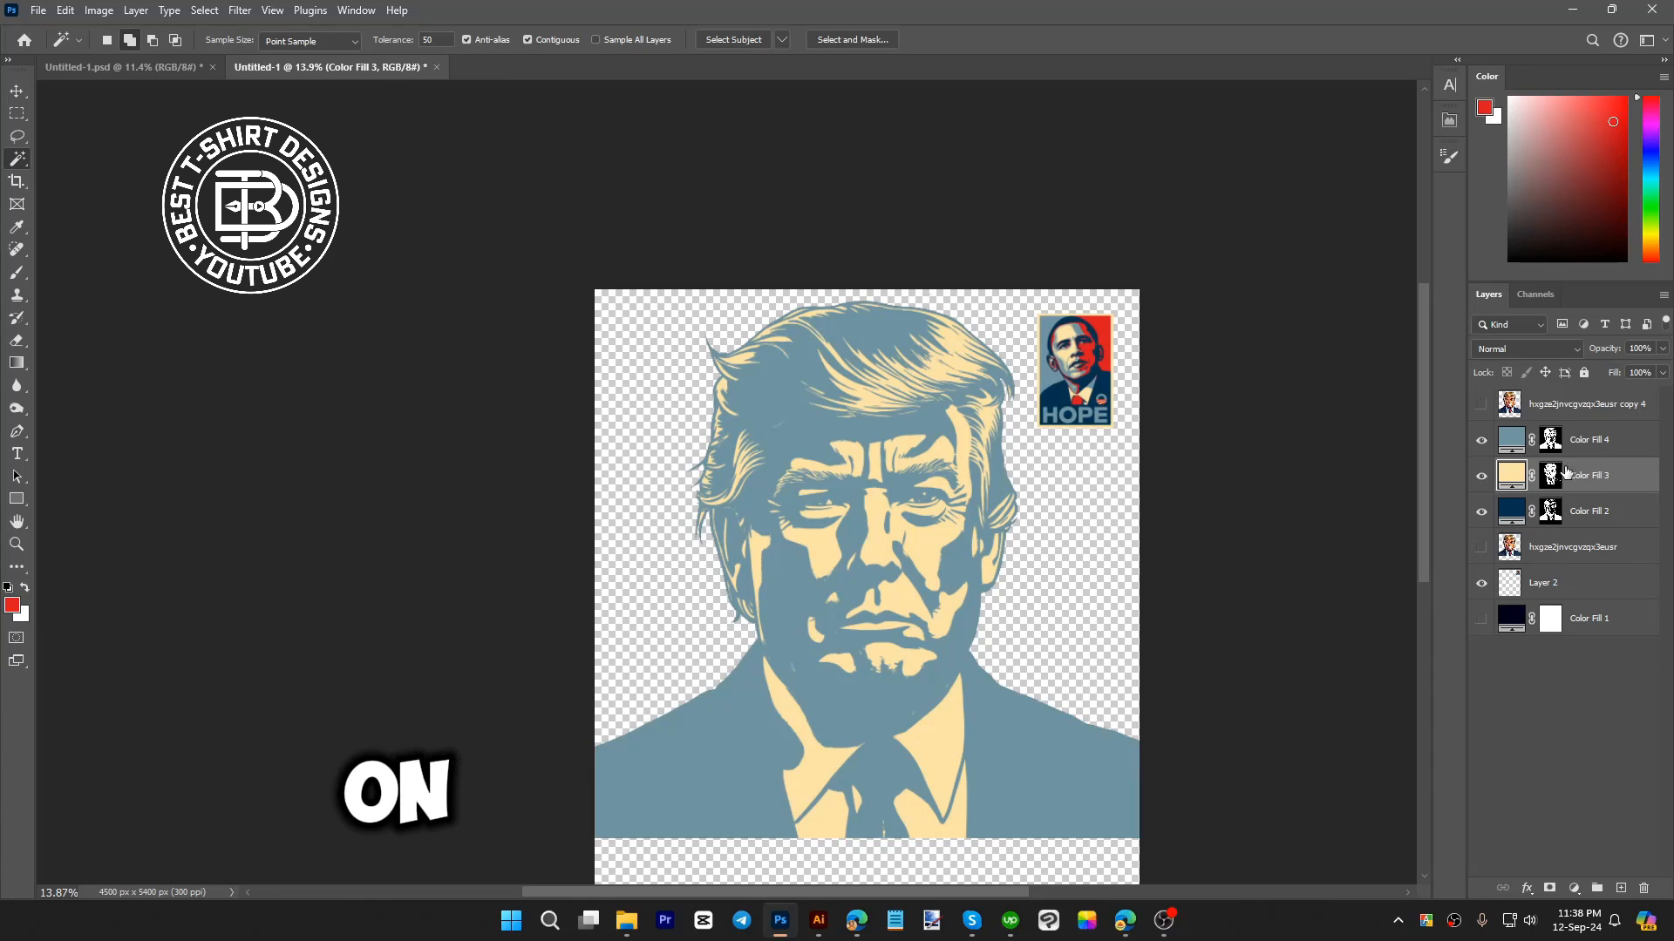
- Move the dark blue Color Fill 2 layer above the light blue Color Fill 4 layer
mouse_move(1595, 447)
mouse_down()
mouse_move(1592, 518)
mouse_move(1593, 468)
mouse_up()
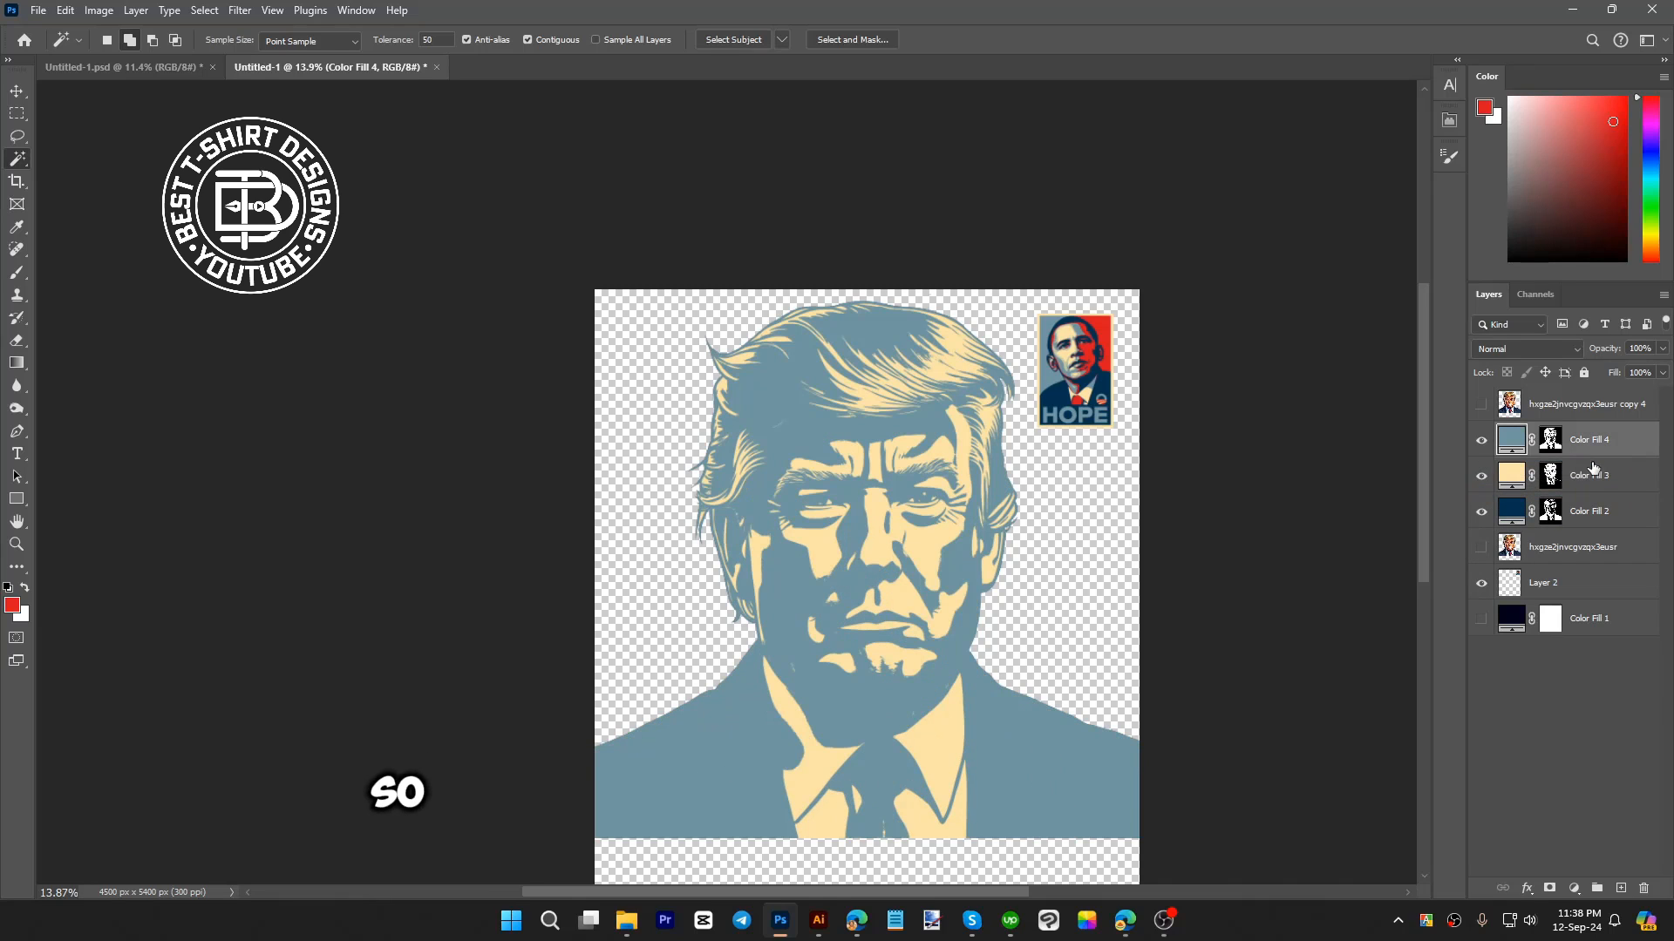
click(1607, 519)
drag(1618, 516, 1613, 437)
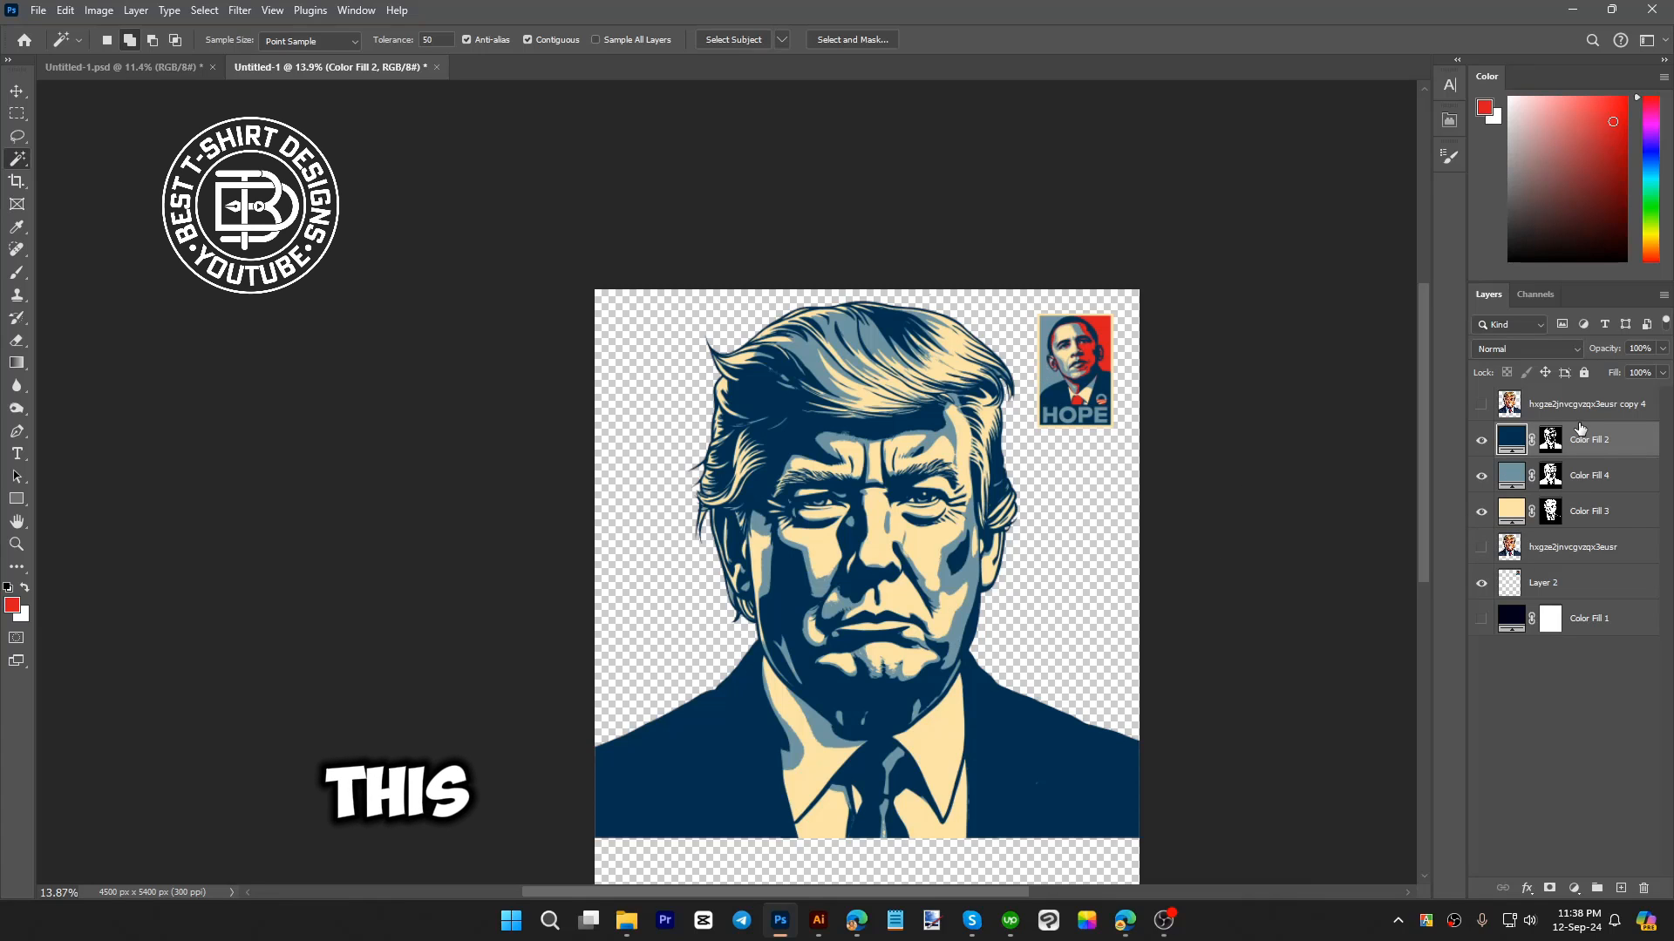
- Draw a red rectangle about 3024 by 6492 px over the canvas's right half and place it directly below Layer 2
scroll(1010, 401, down, 1)
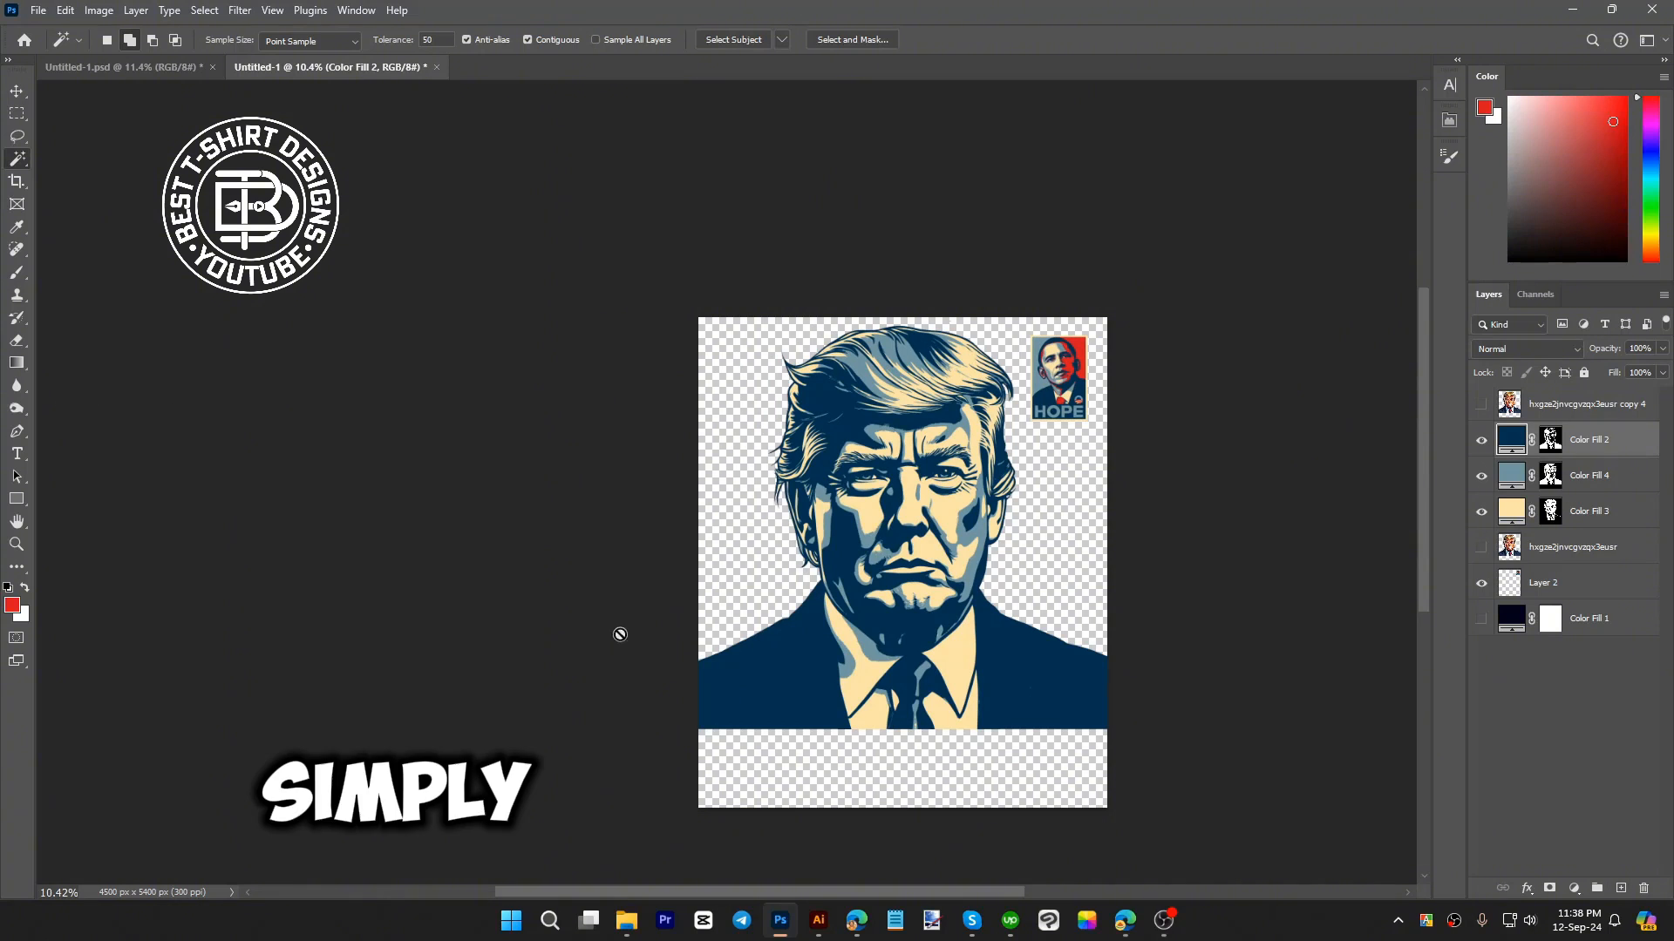
click(1569, 585)
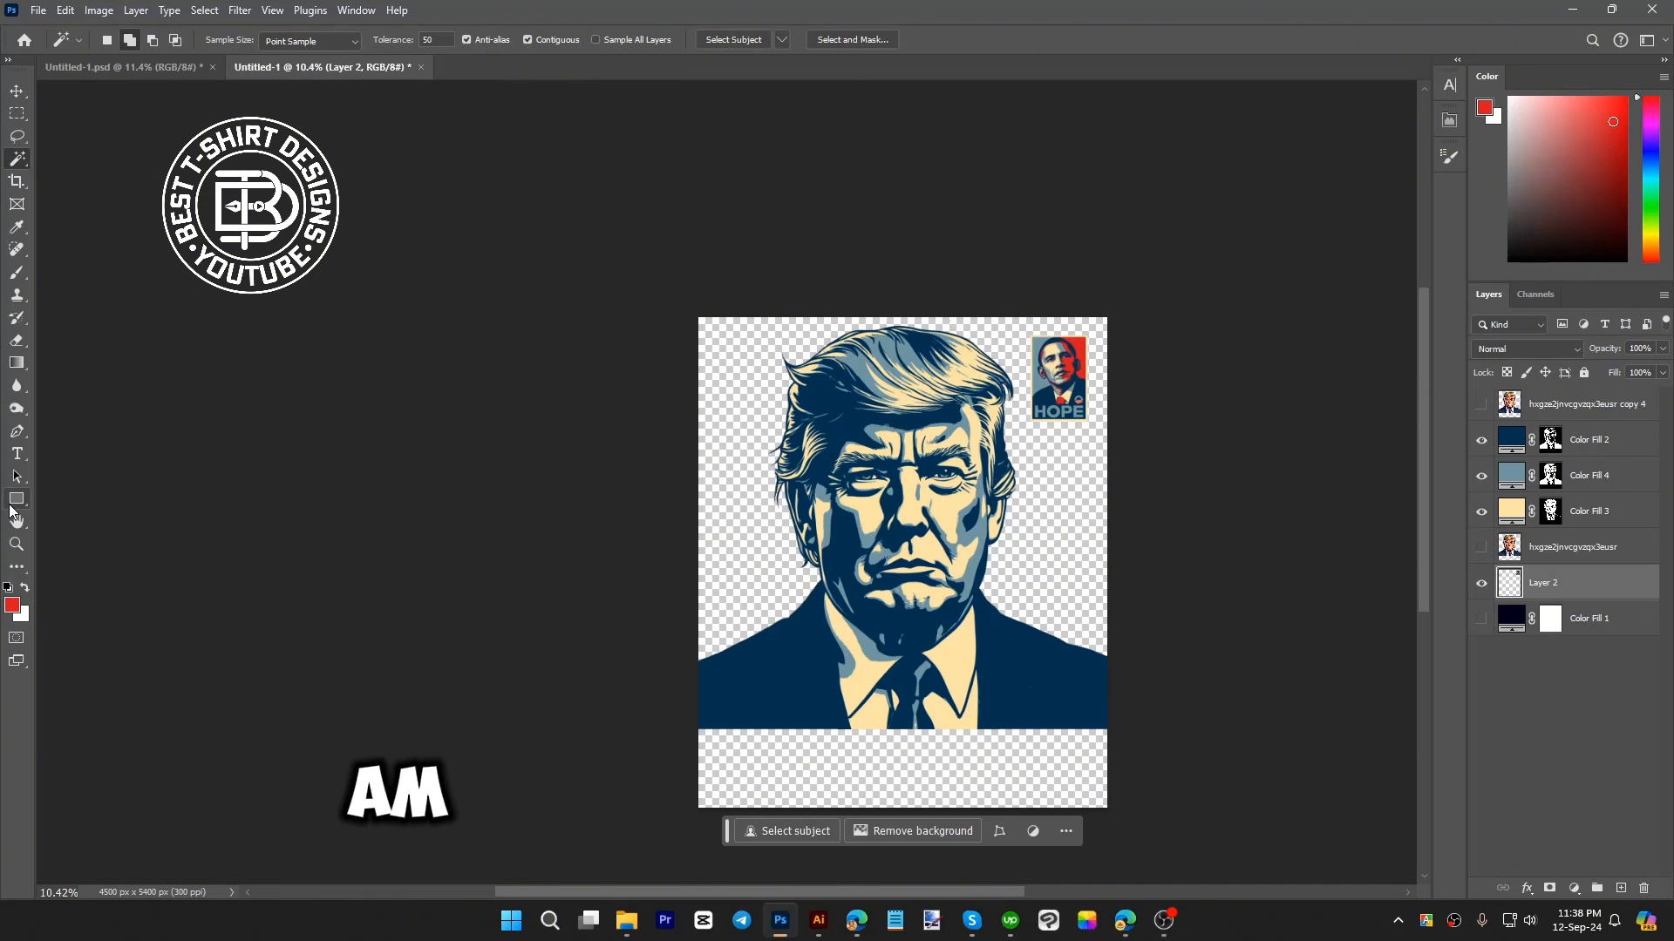
click(17, 499)
drag(1183, 269, 908, 859)
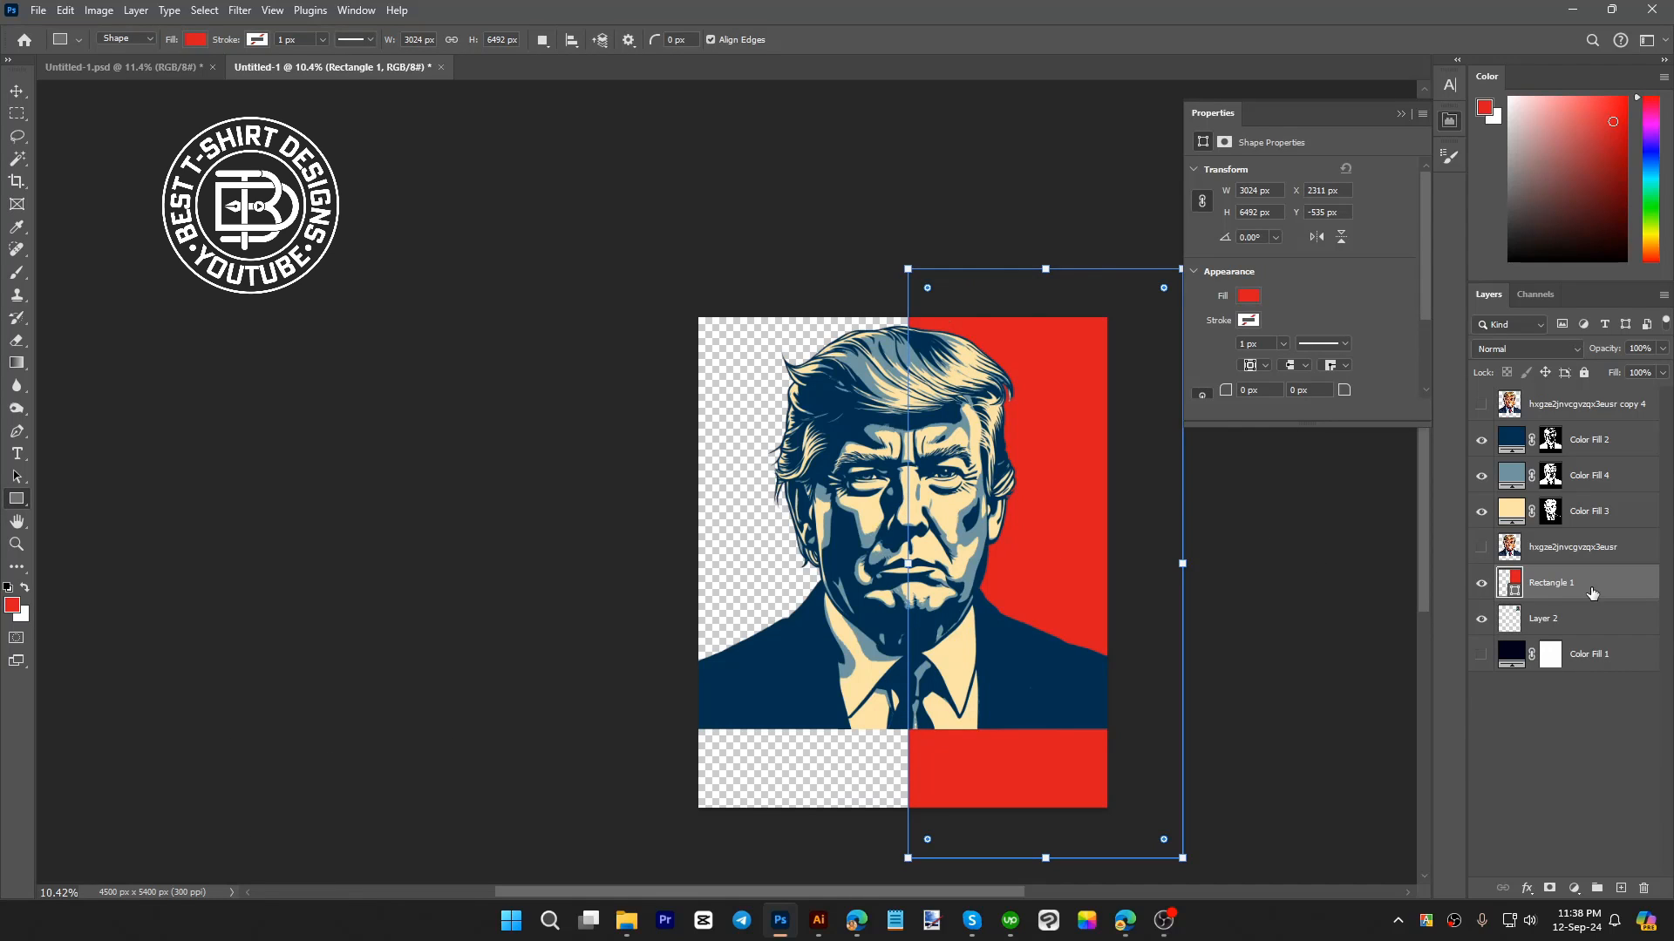
drag(1591, 593, 1587, 634)
key(v)
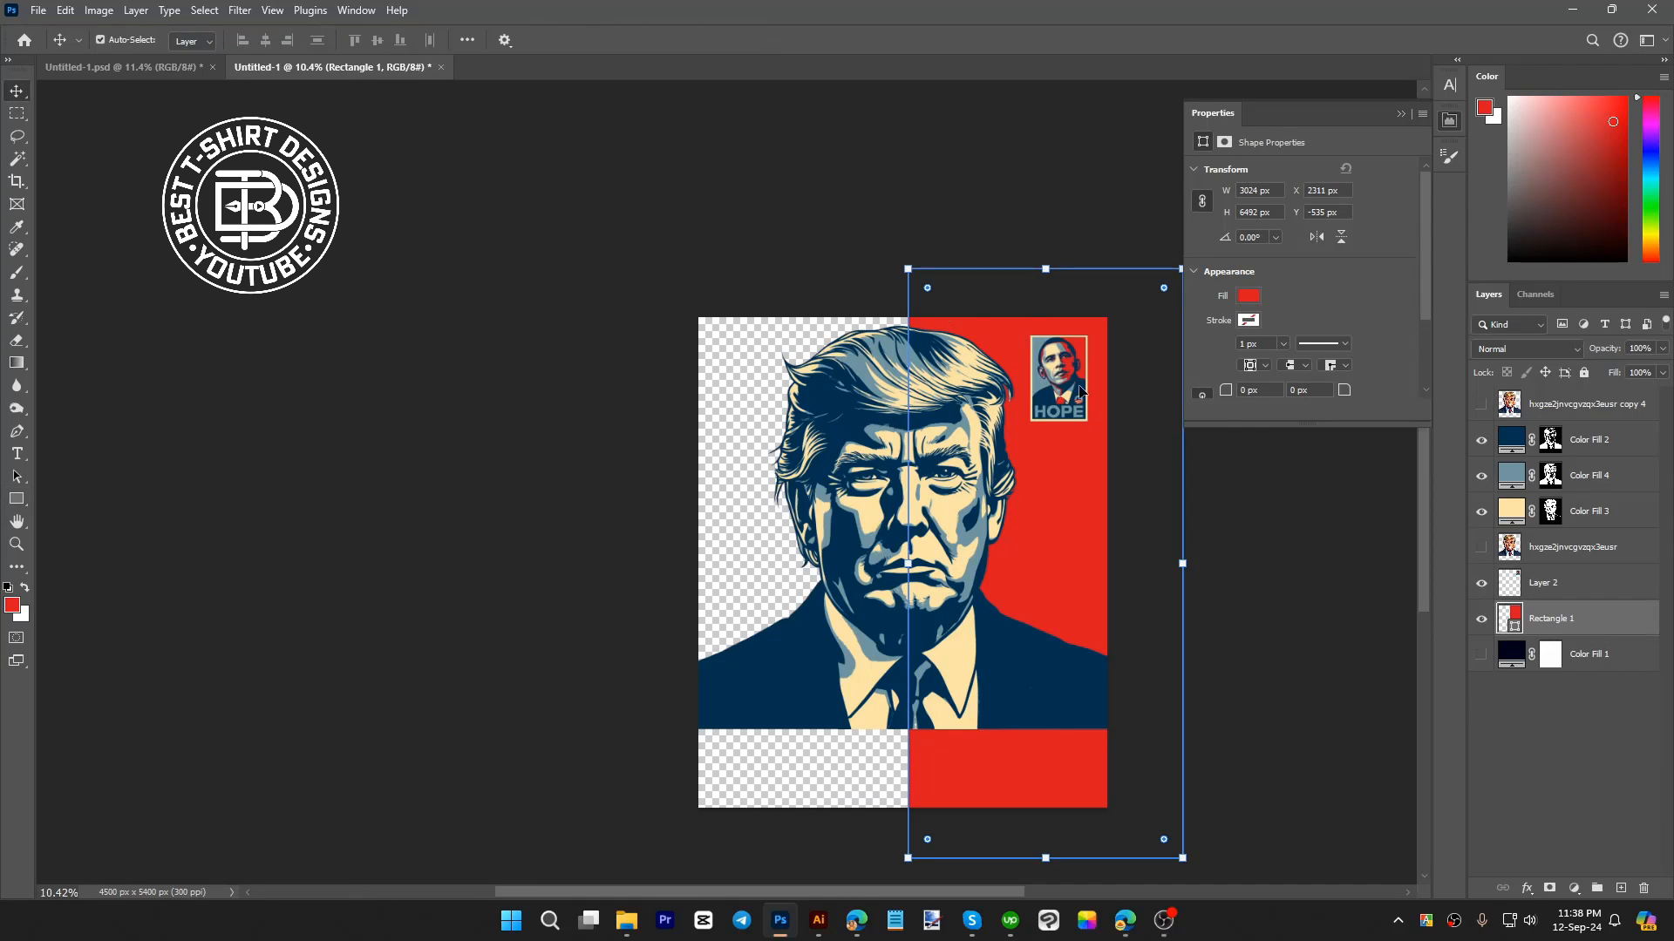
click(1264, 523)
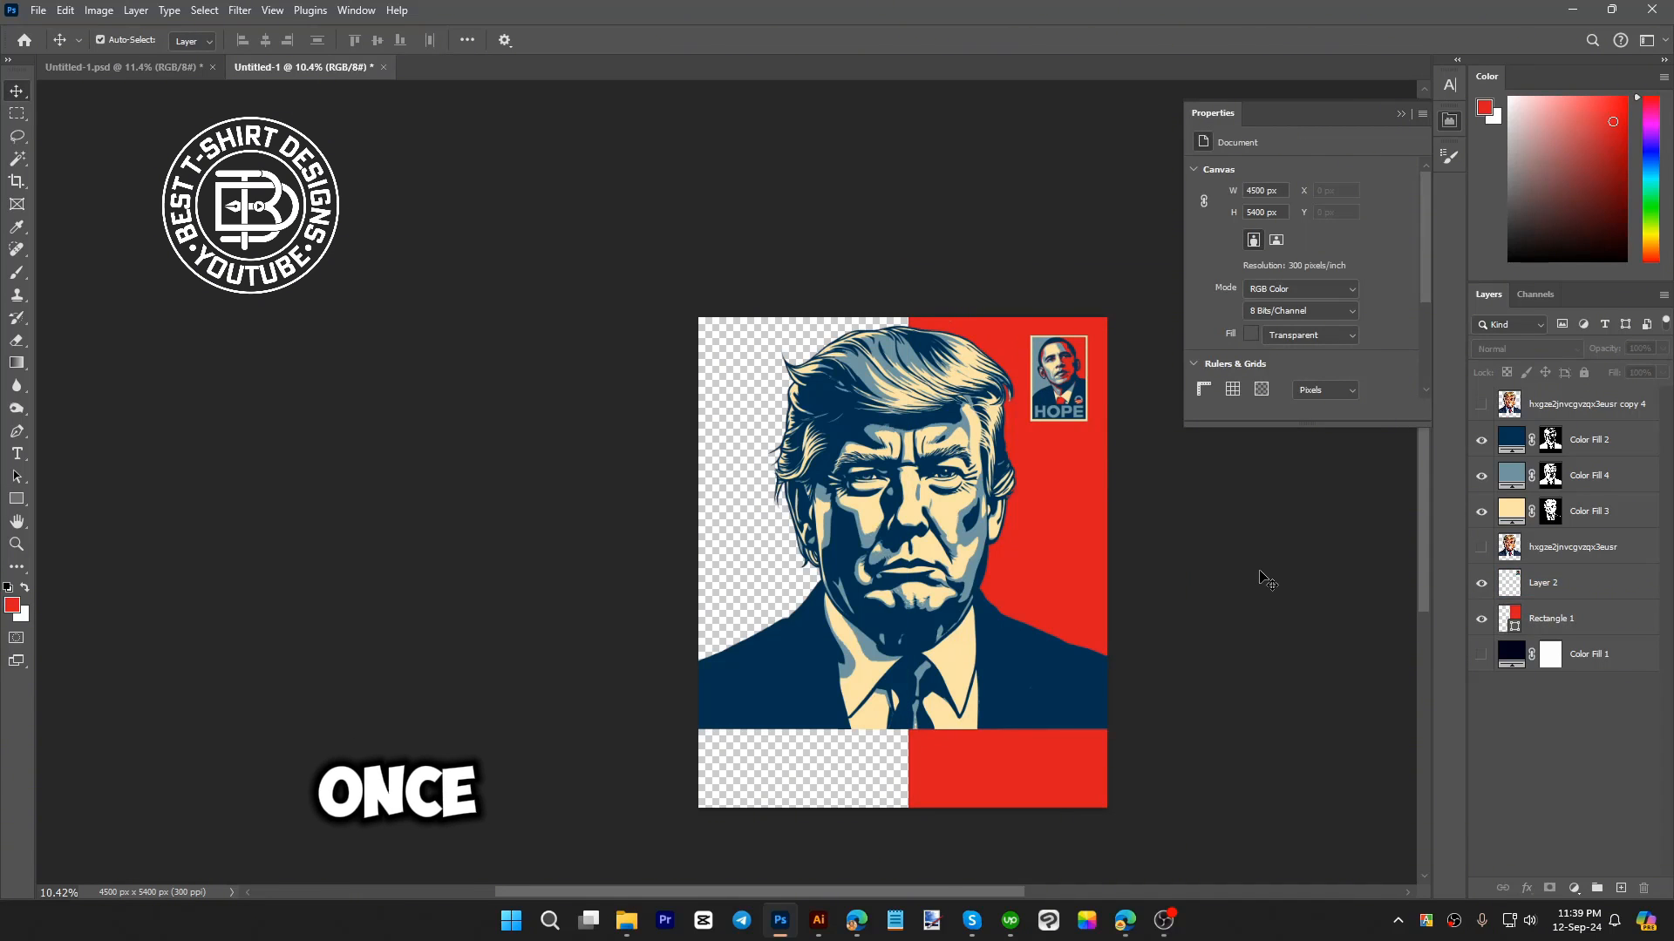
- Show the Color Fill 1 background layer and recolour it light blue #71969f, sampled from the artwork
click(1481, 653)
click(1515, 656)
double_click(1515, 656)
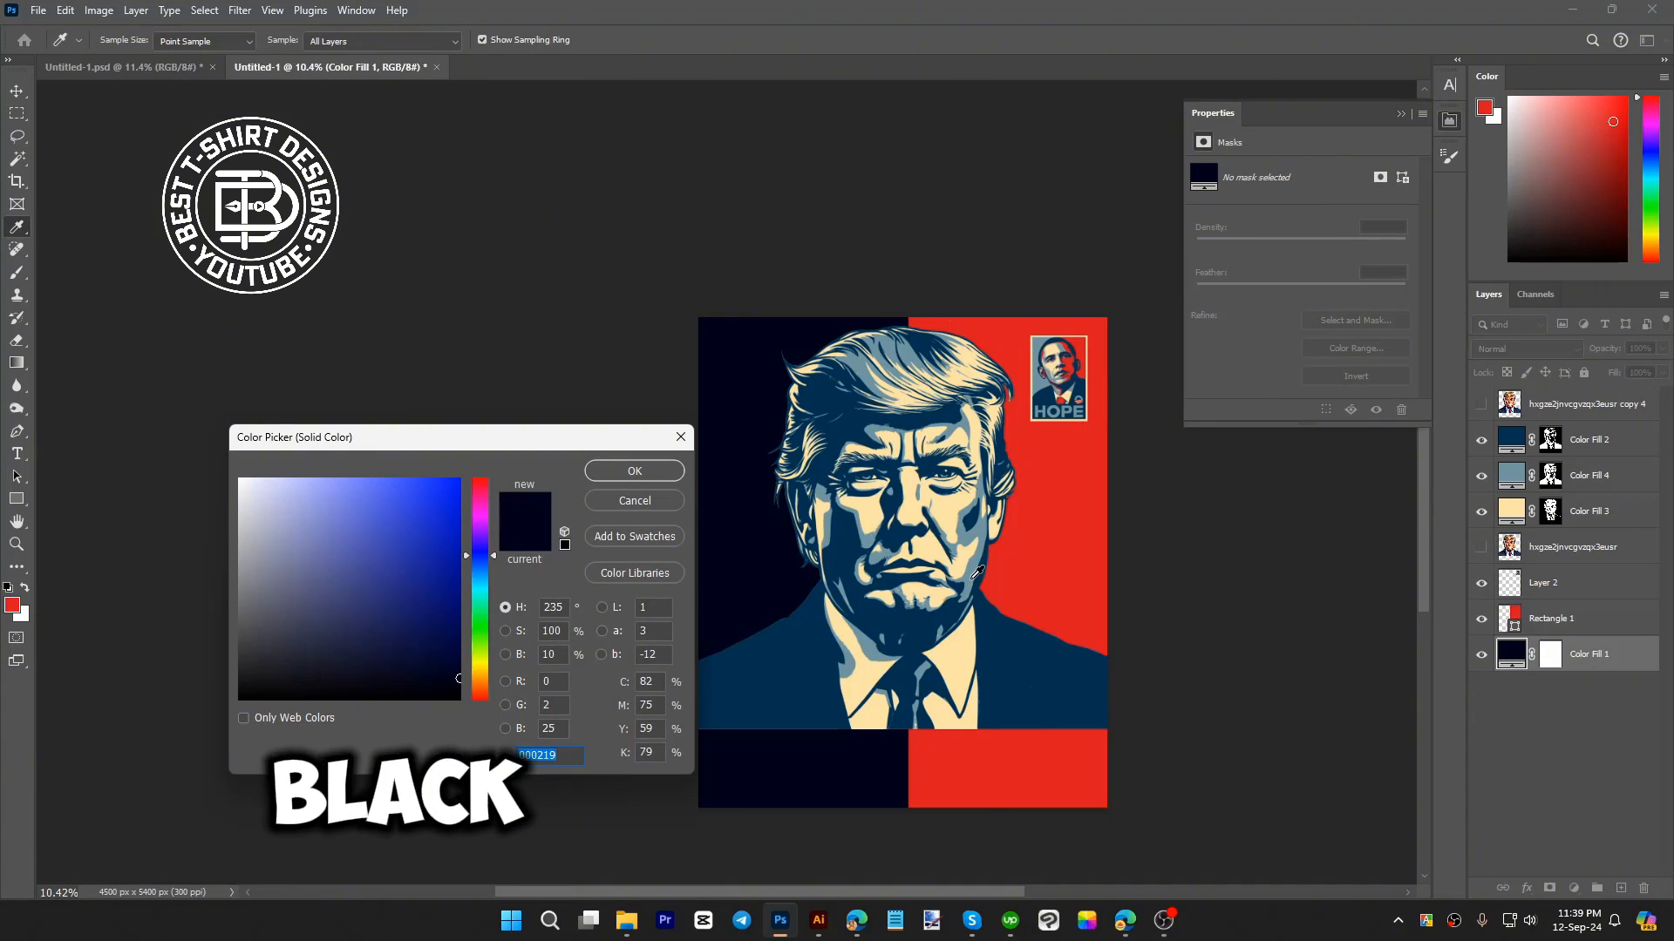
click(972, 577)
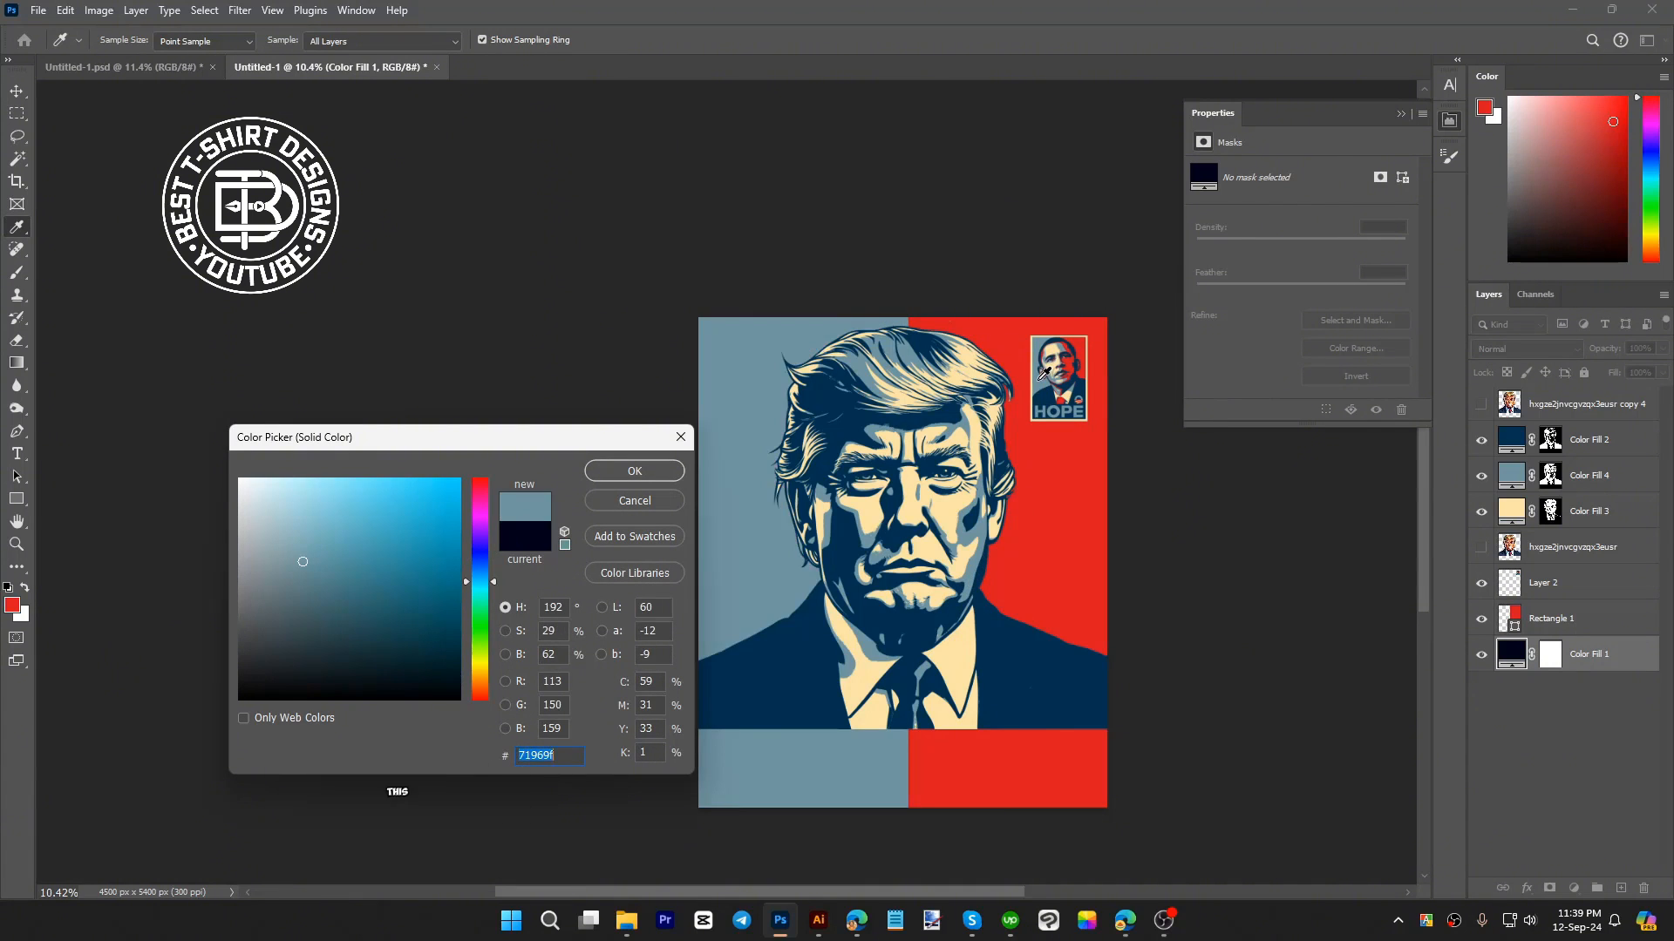
click(610, 472)
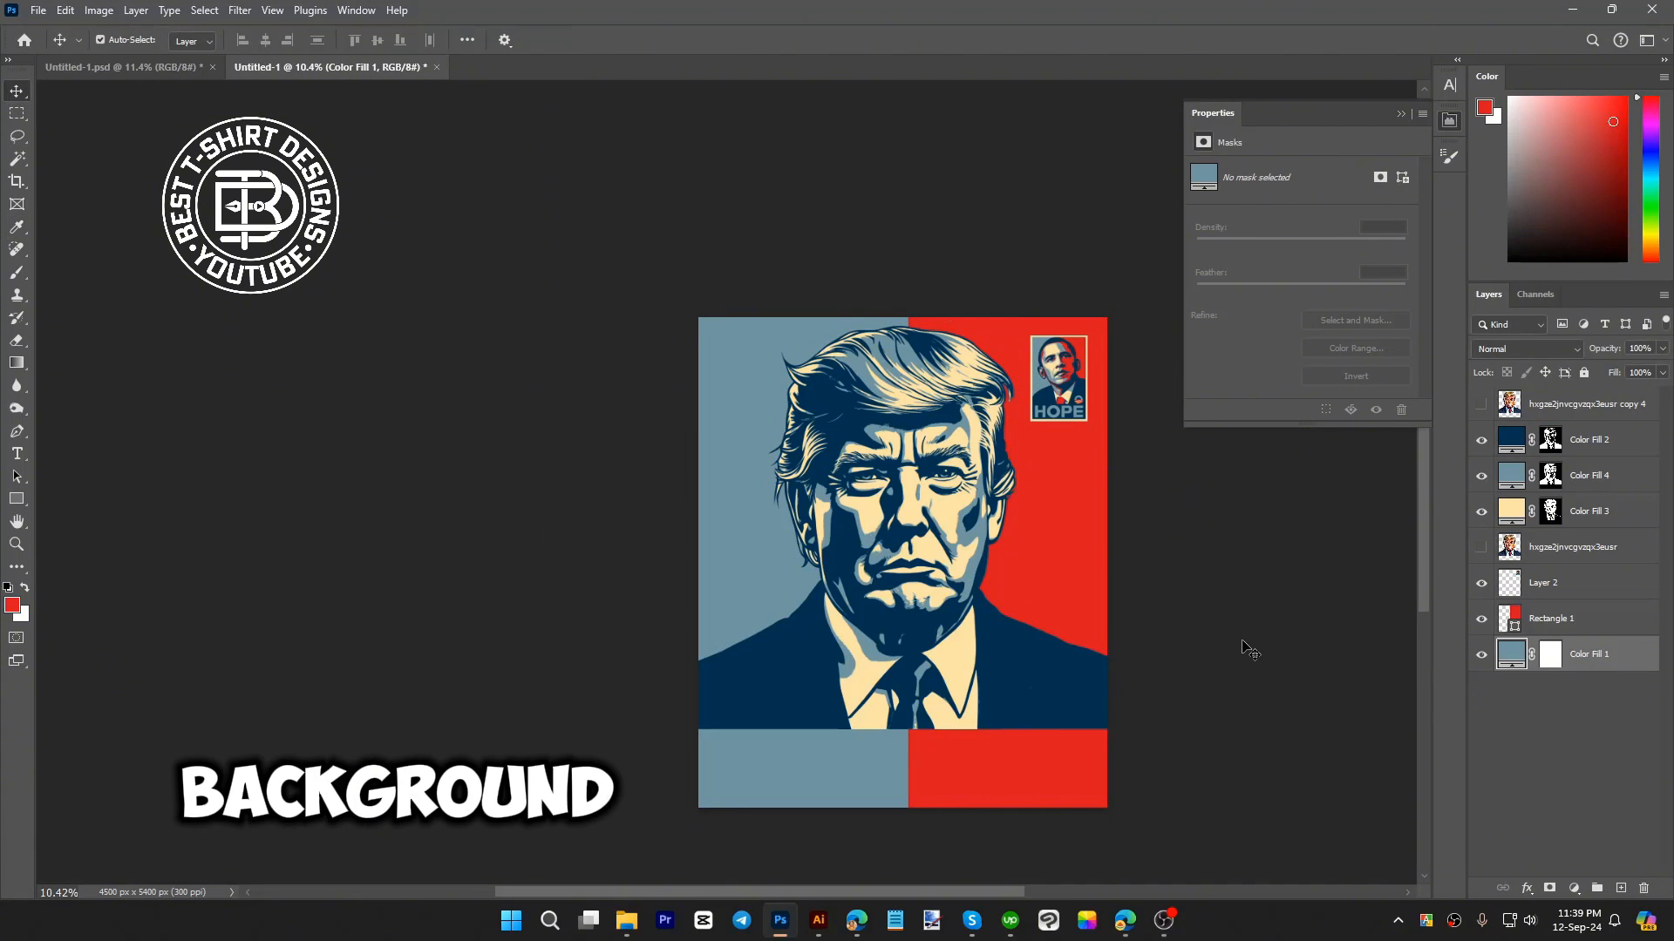
click(1242, 644)
- Add a new layer above Color Fill 2 and lasso the right half of the face, about 1184 by 2847 px, from hairline to collar
scroll(918, 533, up, 5)
scroll(943, 579, down, 3)
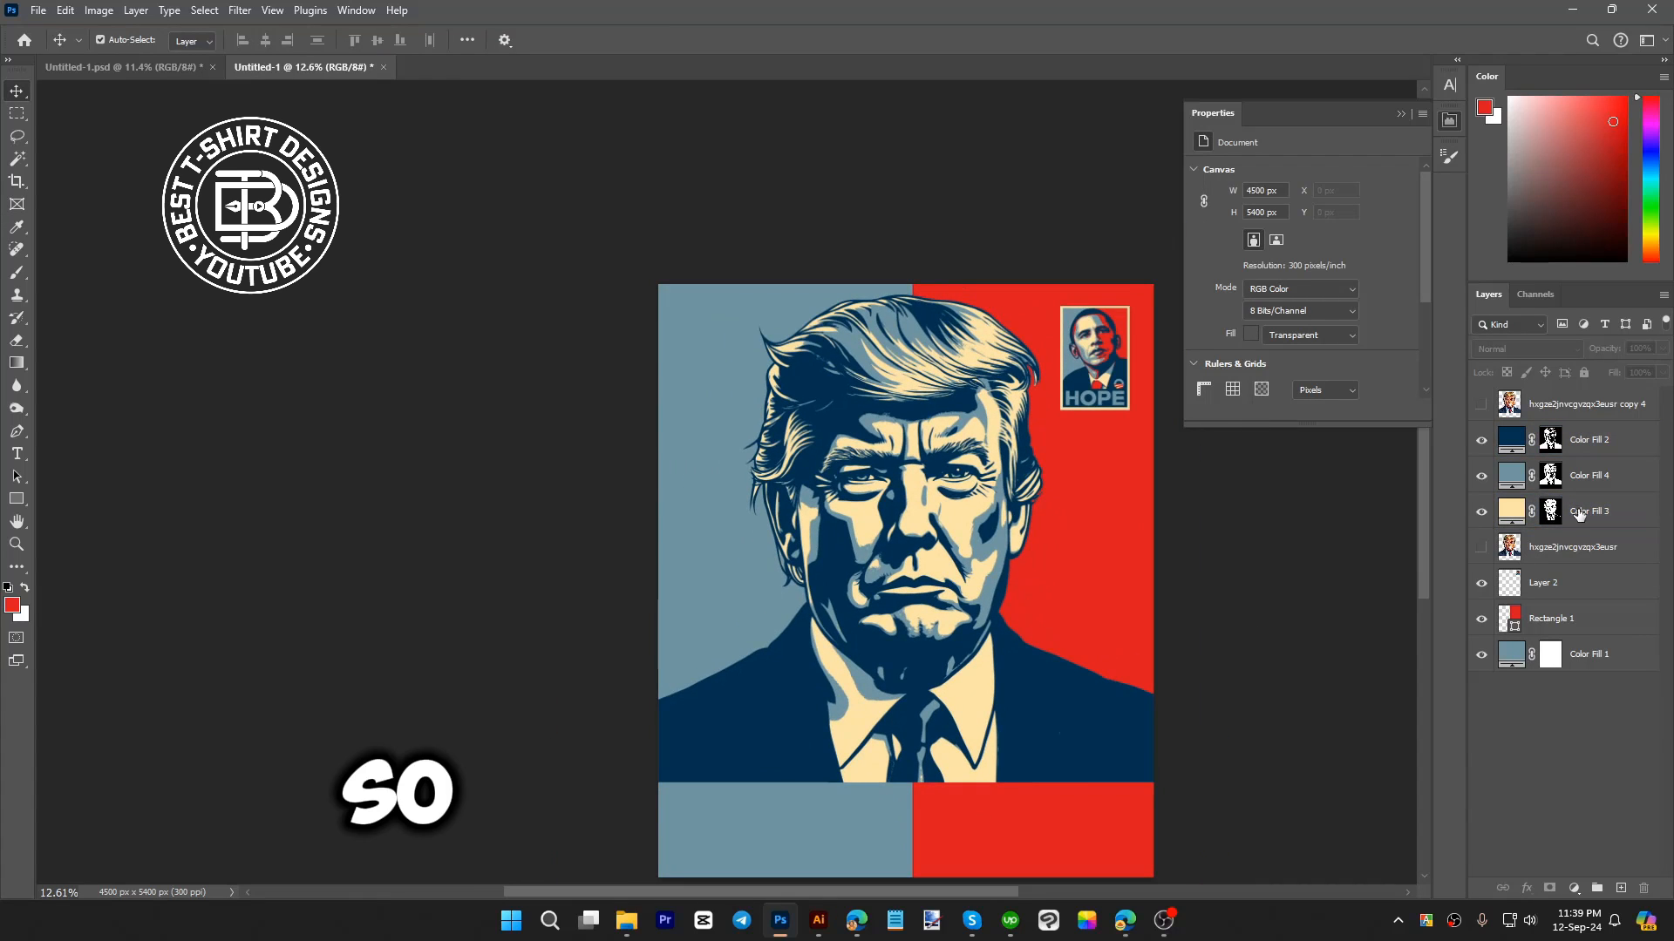
click(1591, 447)
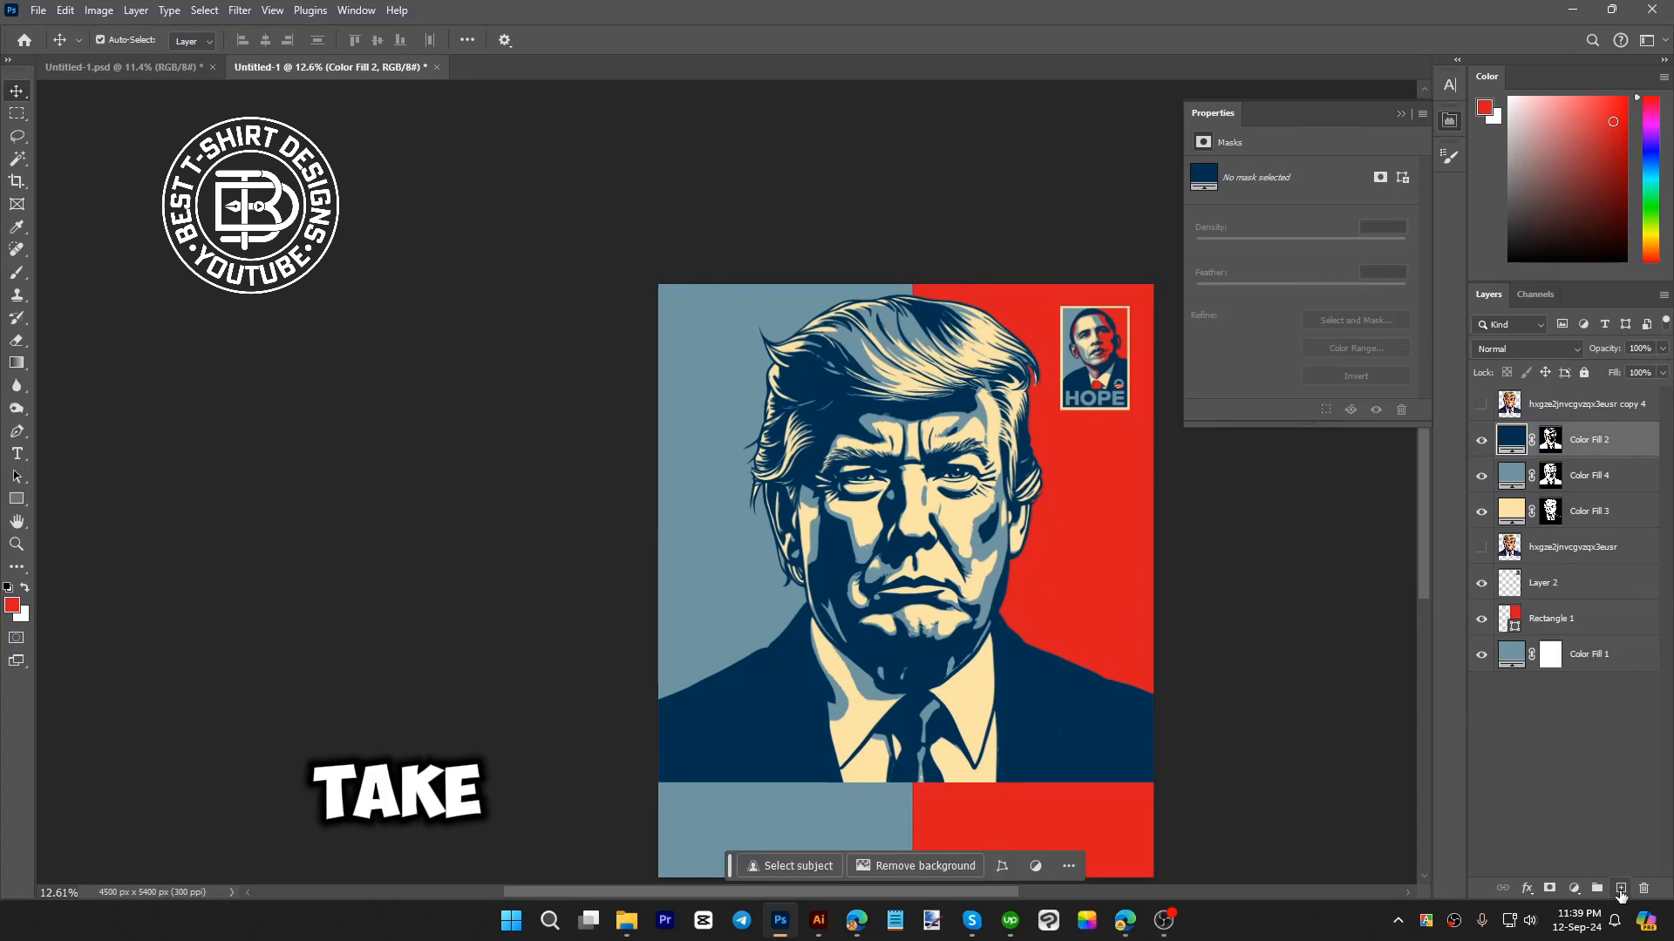
click(1619, 888)
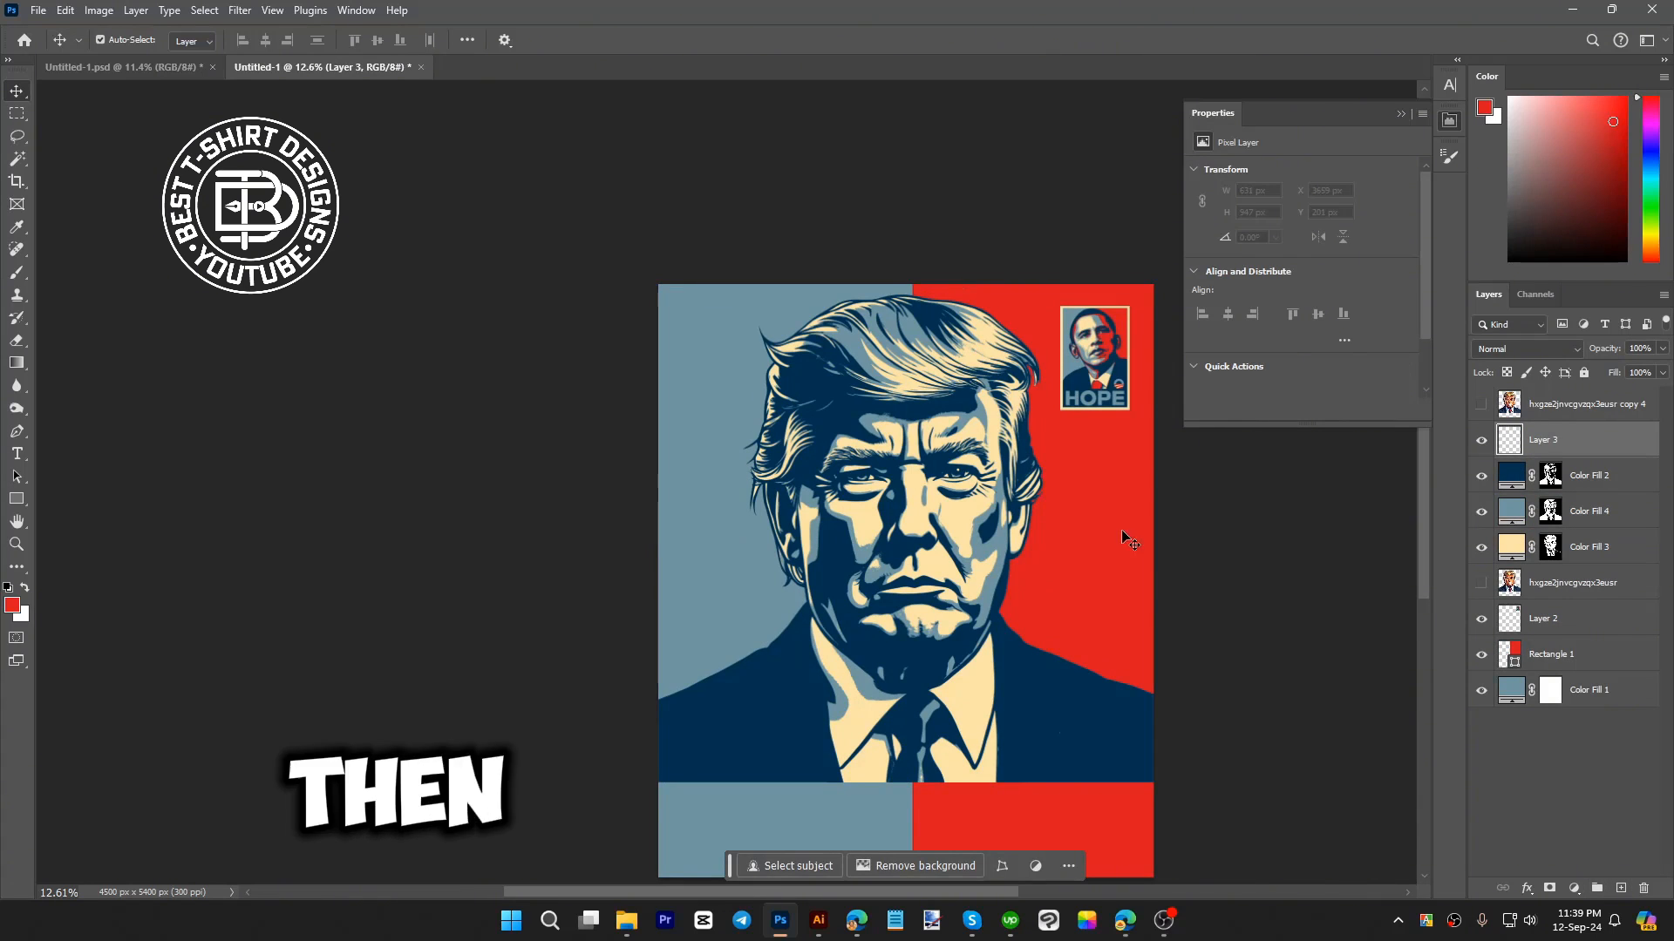
scroll(1039, 451, up, 3)
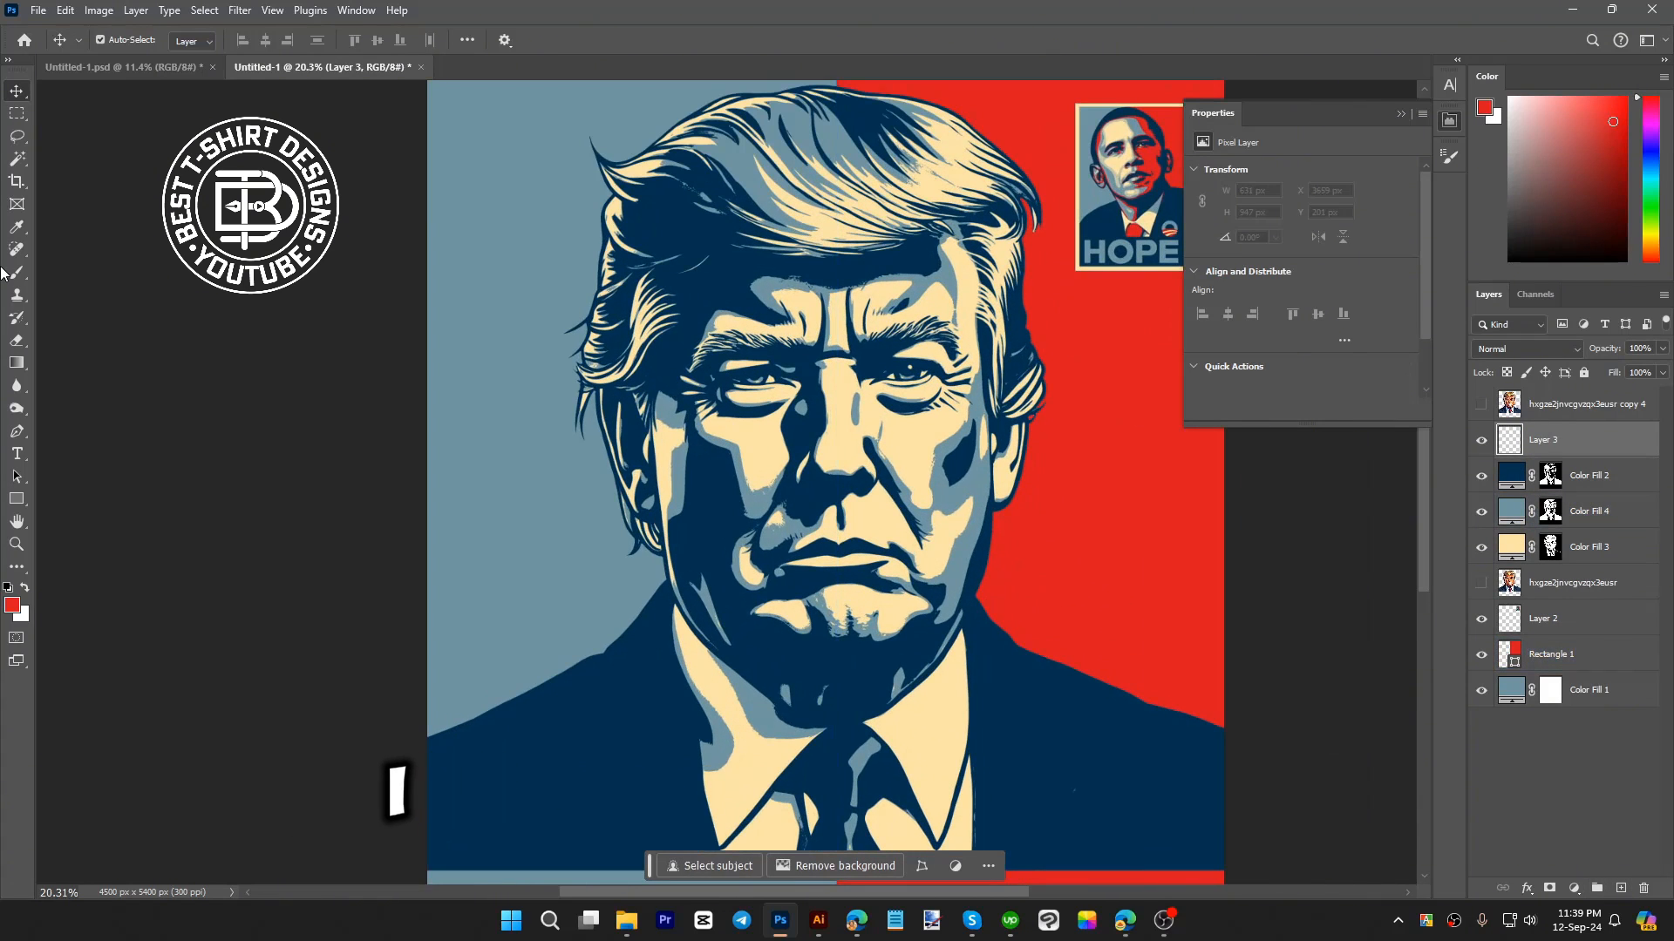
click(14, 140)
scroll(880, 479, down, 3)
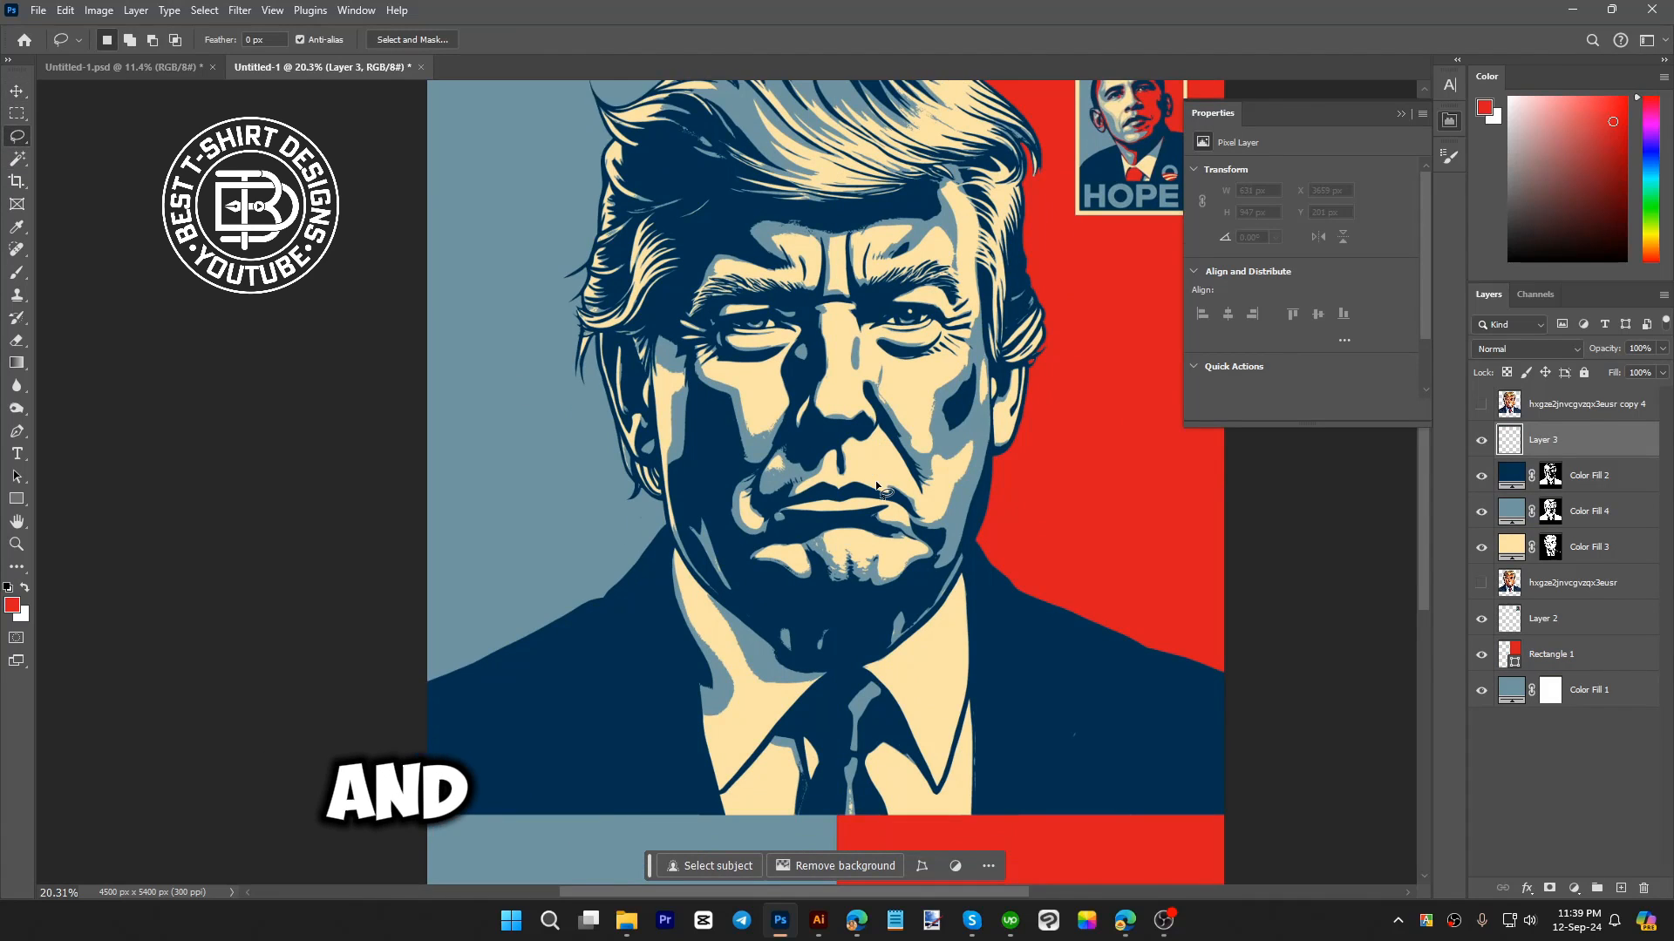
scroll(839, 568, up, 3)
scroll(926, 656, up, 2)
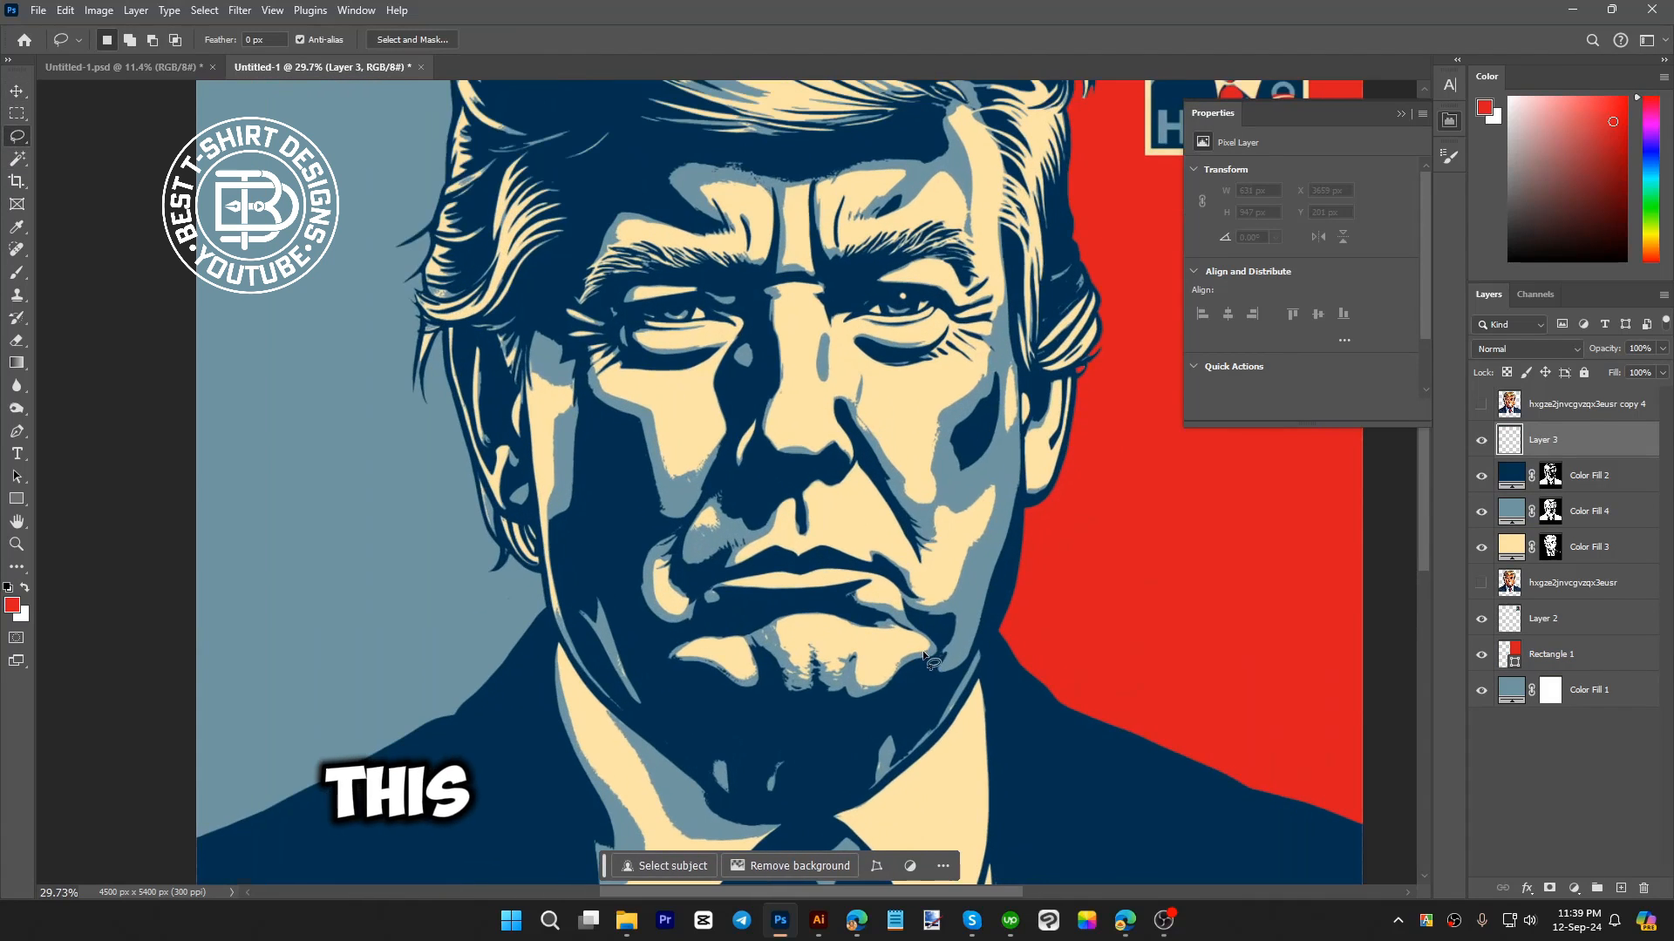
mouse_move(823, 713)
mouse_down()
mouse_move(766, 660)
mouse_move(809, 652)
mouse_move(829, 602)
mouse_move(806, 595)
mouse_move(837, 583)
mouse_move(813, 565)
mouse_move(829, 528)
mouse_up()
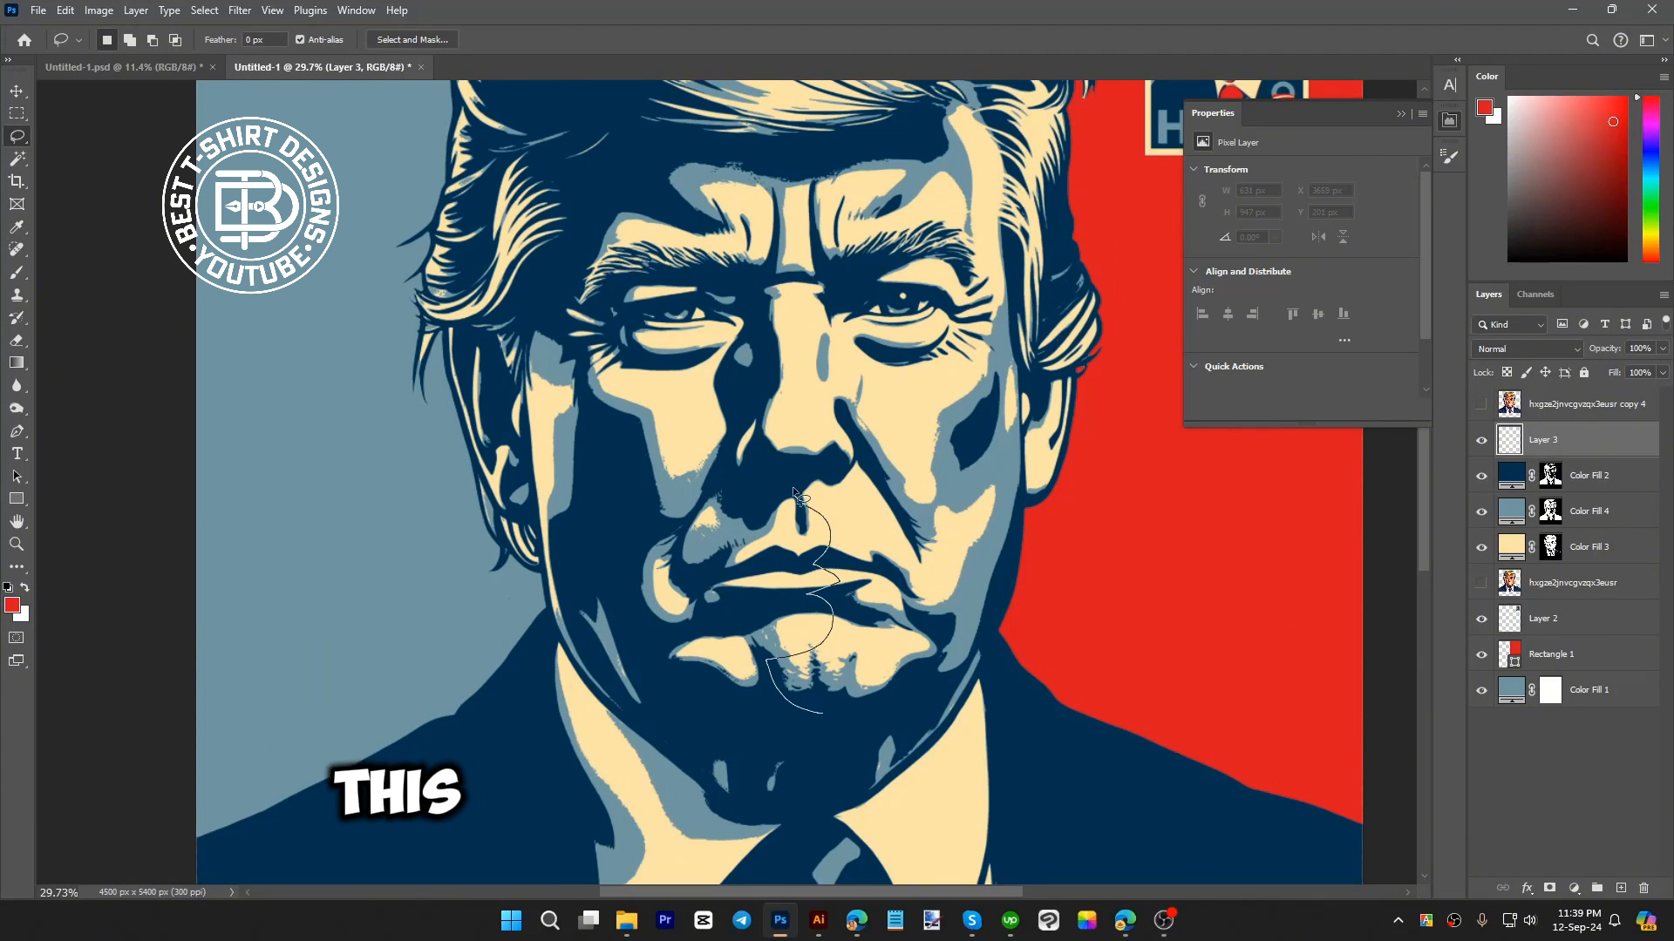
drag(823, 453, 816, 369)
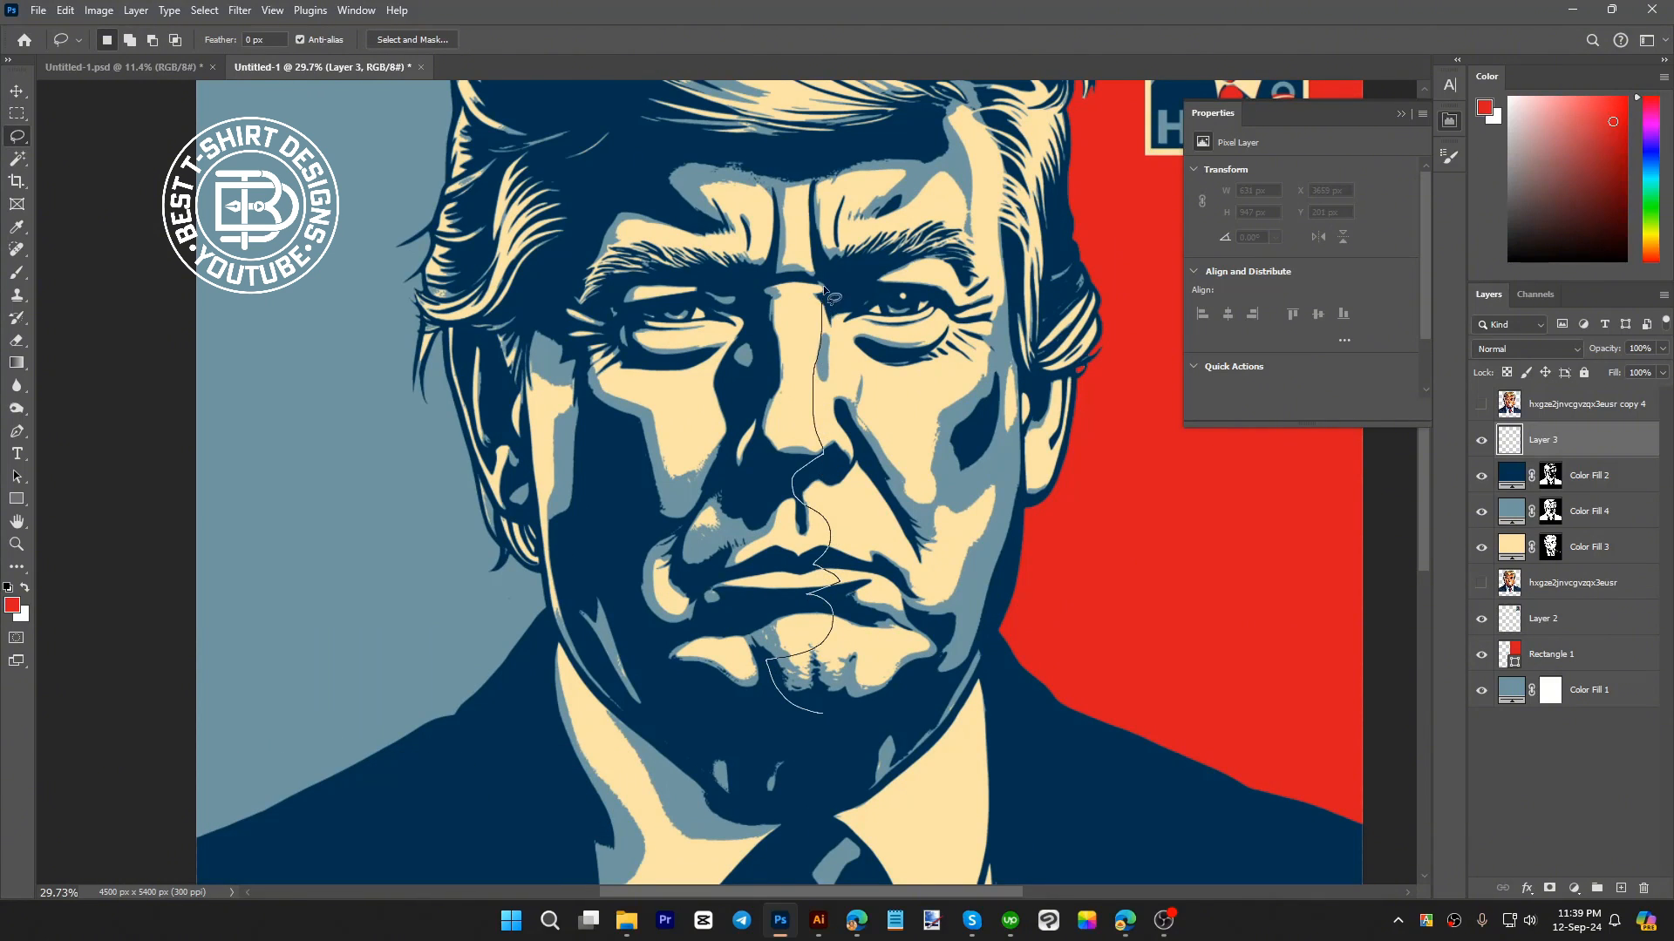
mouse_move(847, 159)
mouse_down()
mouse_move(964, 103)
mouse_move(996, 105)
mouse_move(1053, 234)
mouse_move(1052, 320)
mouse_up()
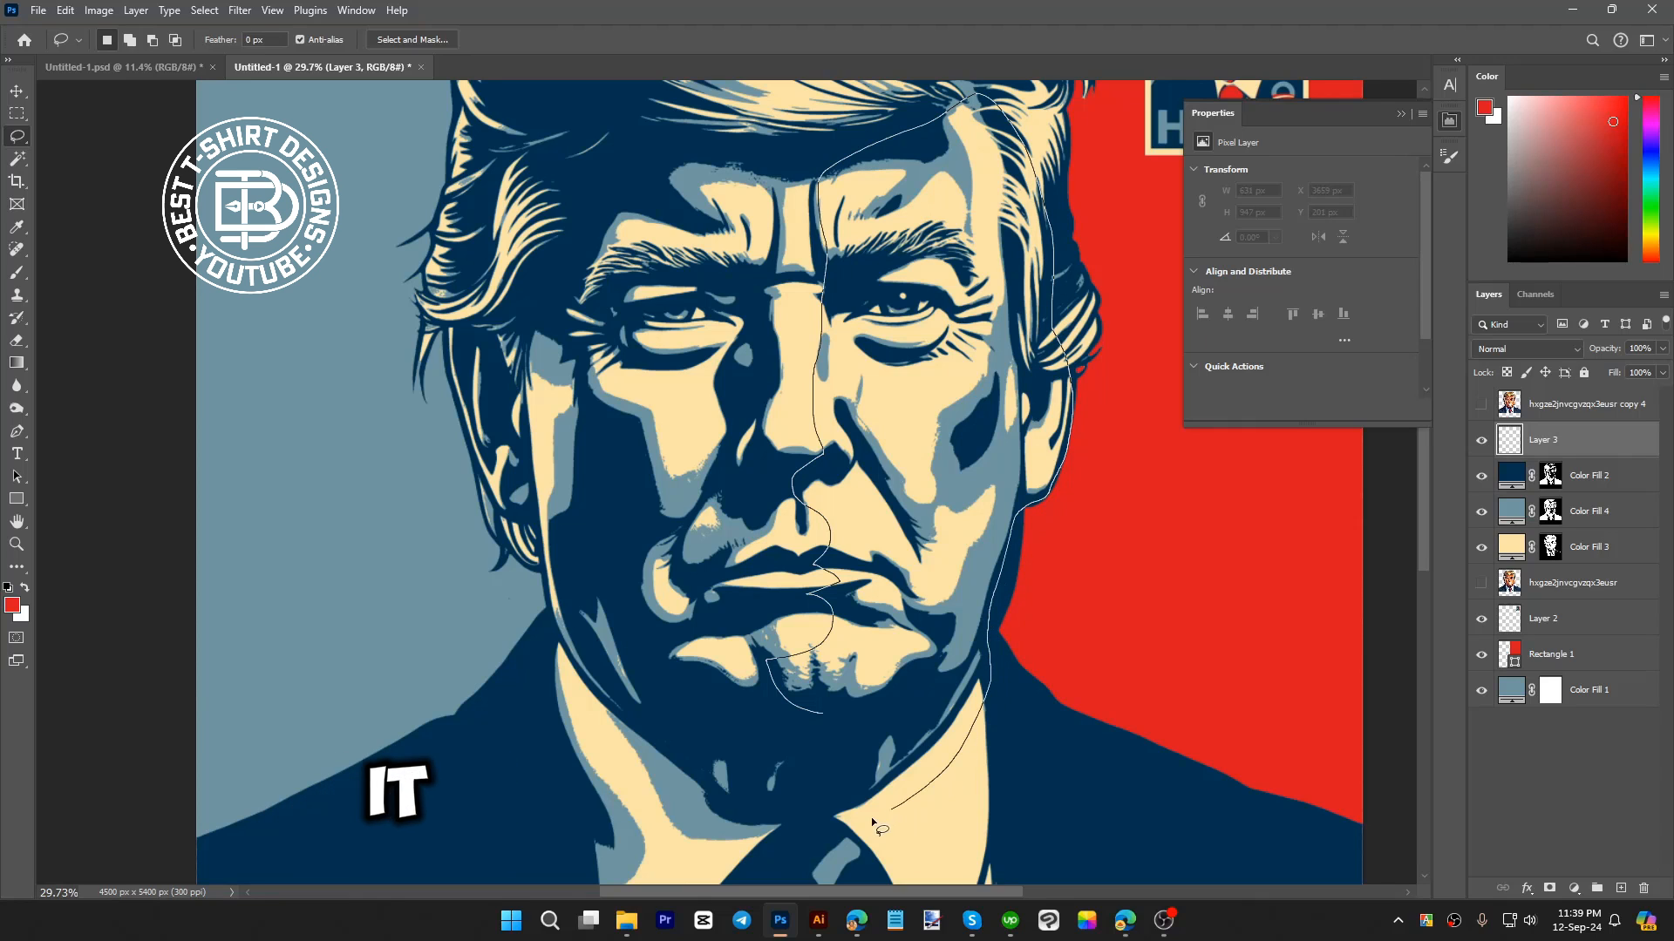
drag(816, 835, 825, 708)
scroll(883, 644, down, 5)
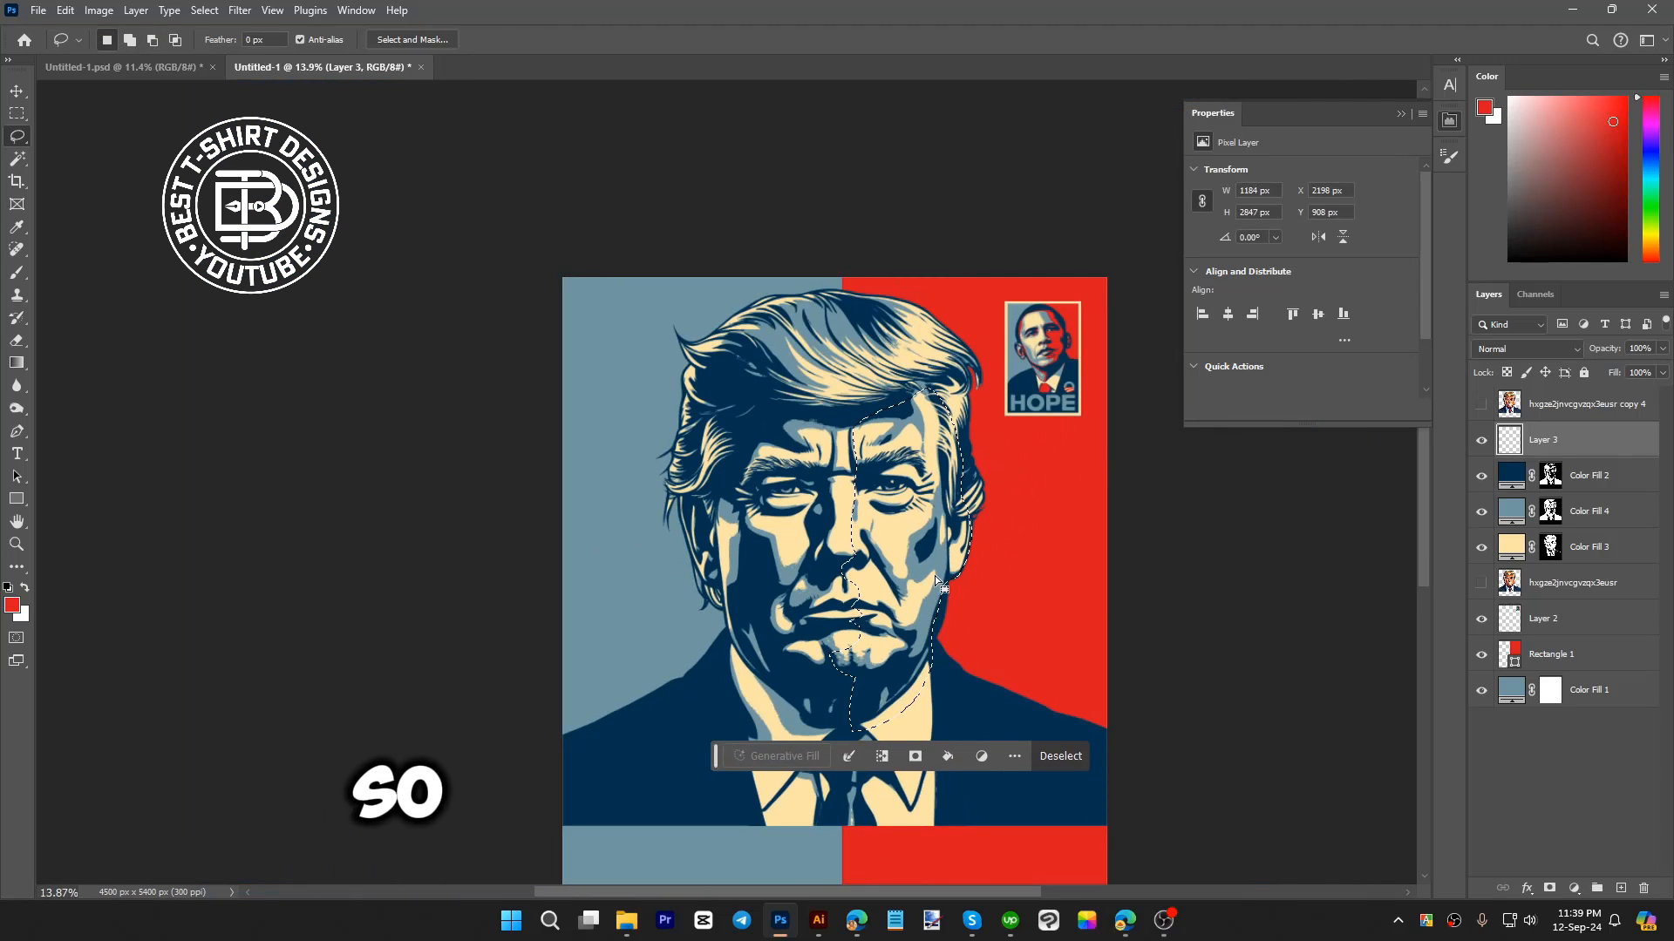
- Fill the face selection with a Solid Color layer in red #d81921 and place it between Color Fill 2 and Color Fill 4
click(1575, 889)
click(1569, 584)
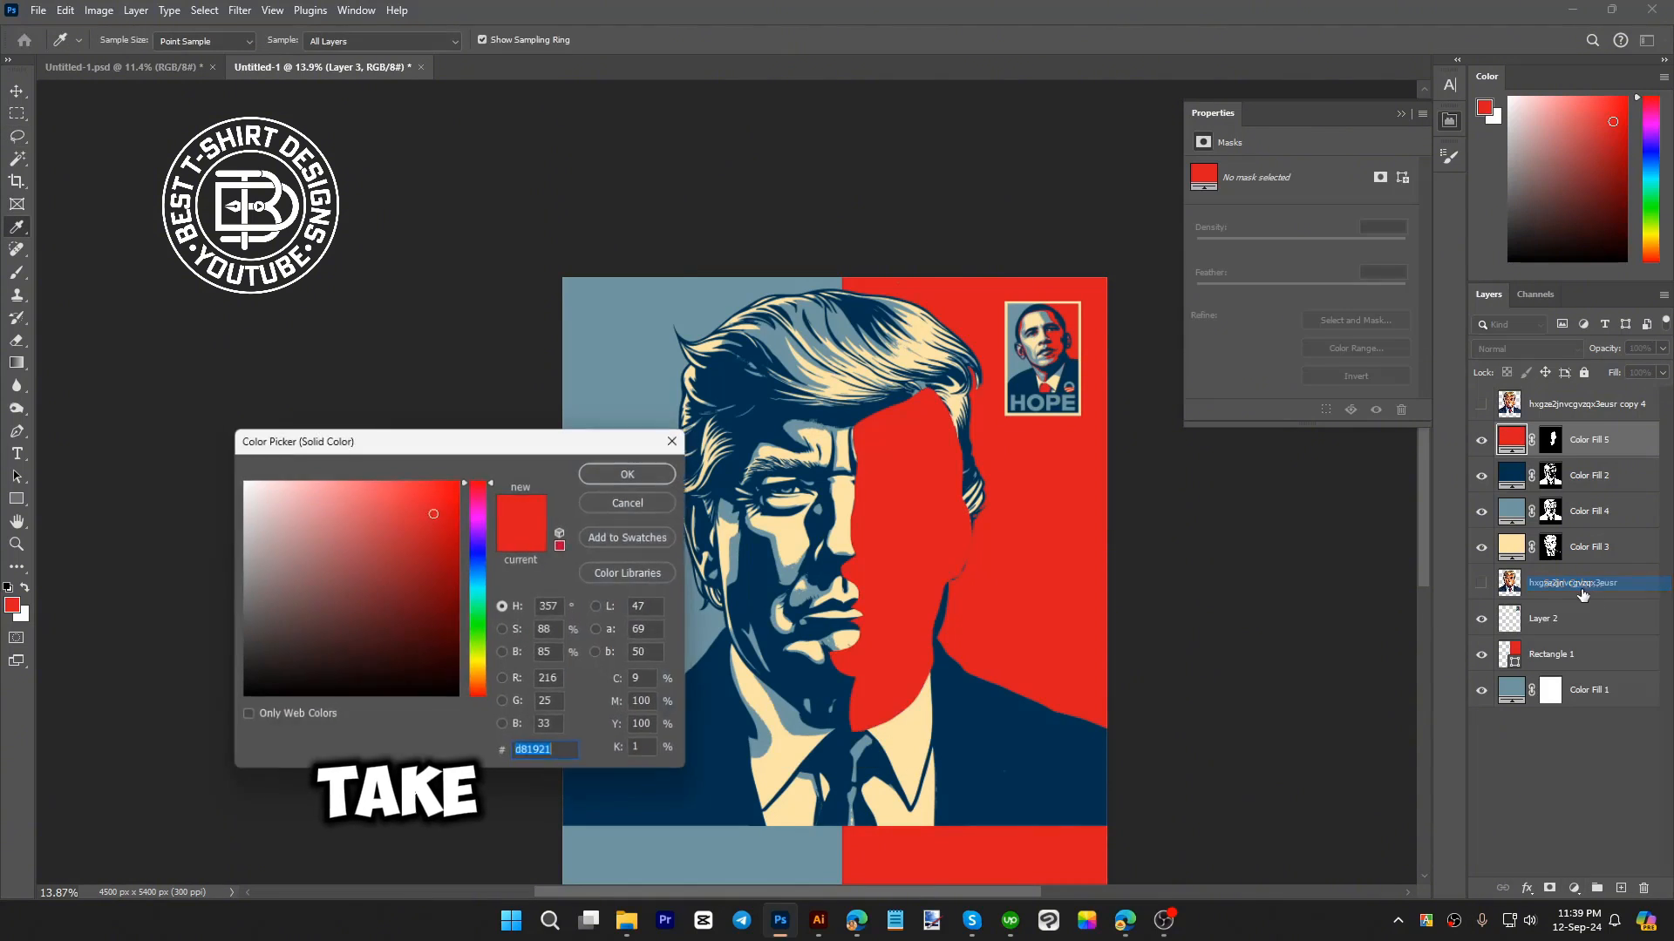
click(592, 478)
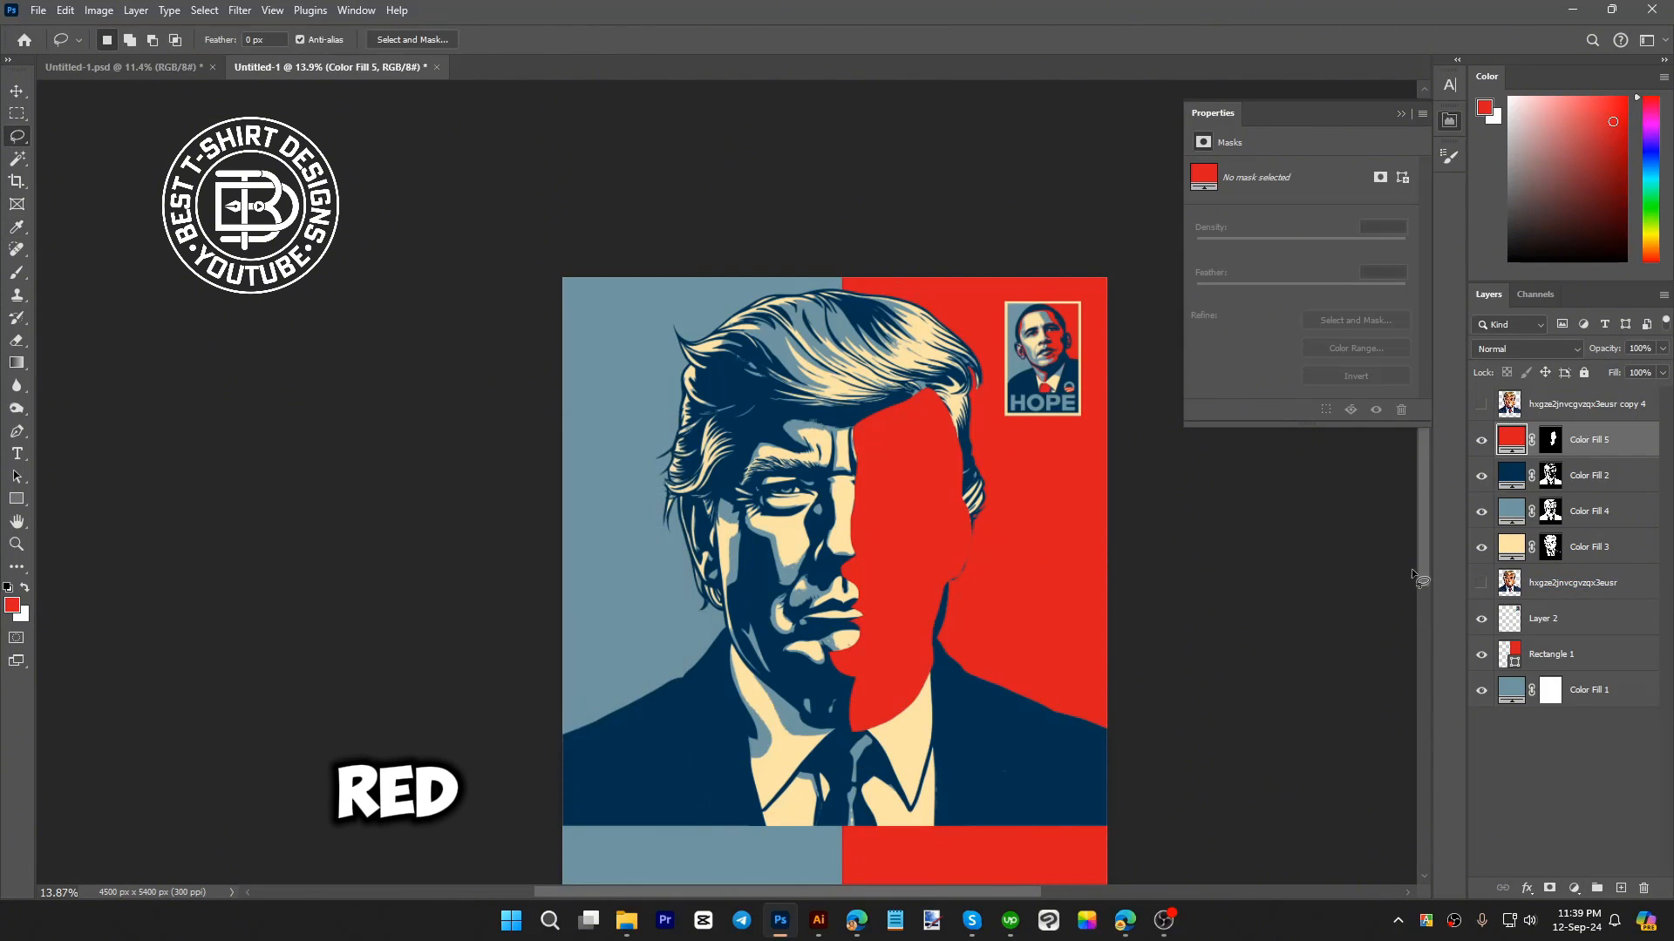
drag(1588, 440, 1607, 519)
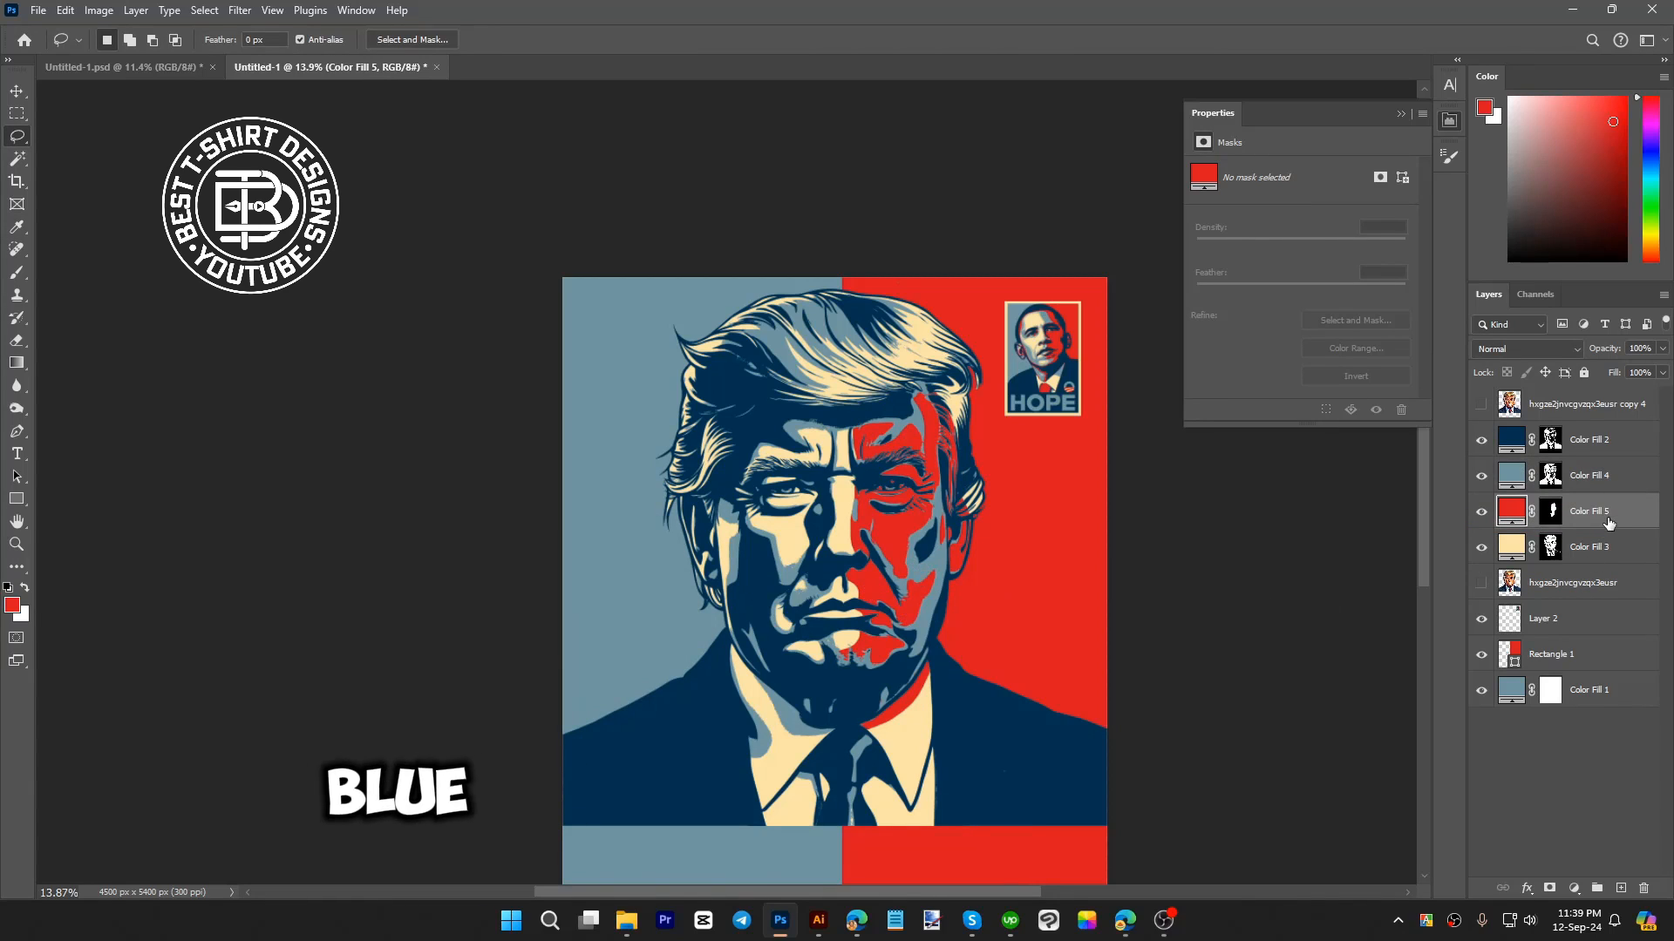
drag(1586, 512, 1591, 475)
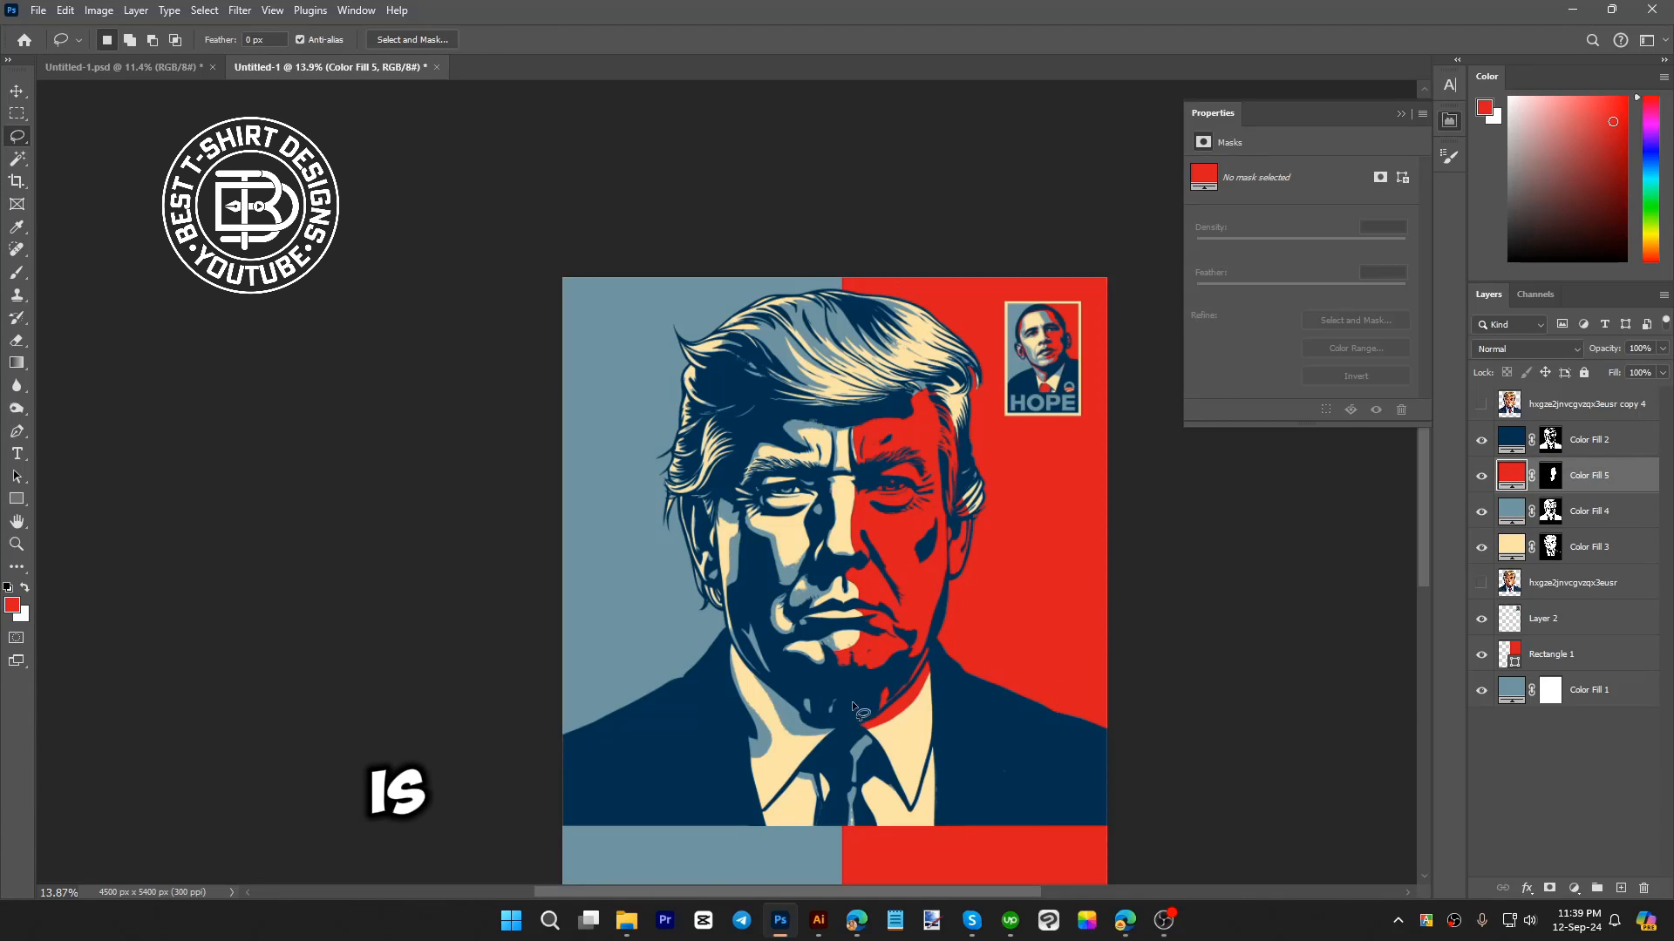
- Lasso the uncoloured area around the middle of the mouth and chin, about 564 by 801 px
scroll(866, 613, up, 5)
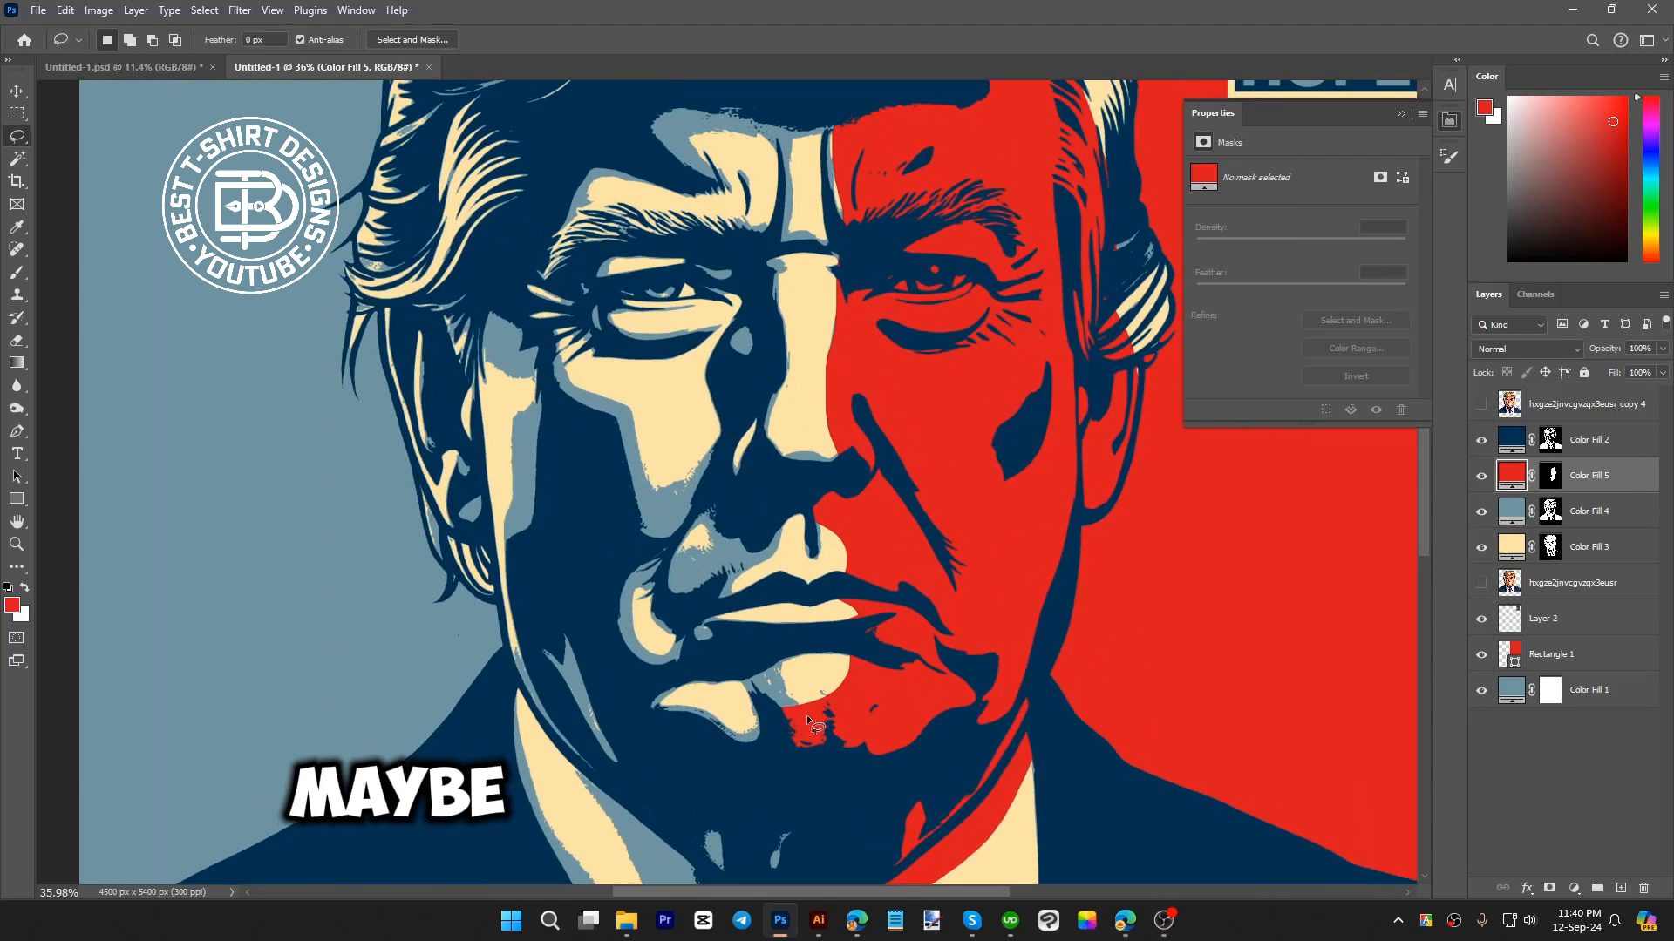
mouse_move(829, 719)
mouse_down()
mouse_move(790, 715)
mouse_move(745, 667)
mouse_up()
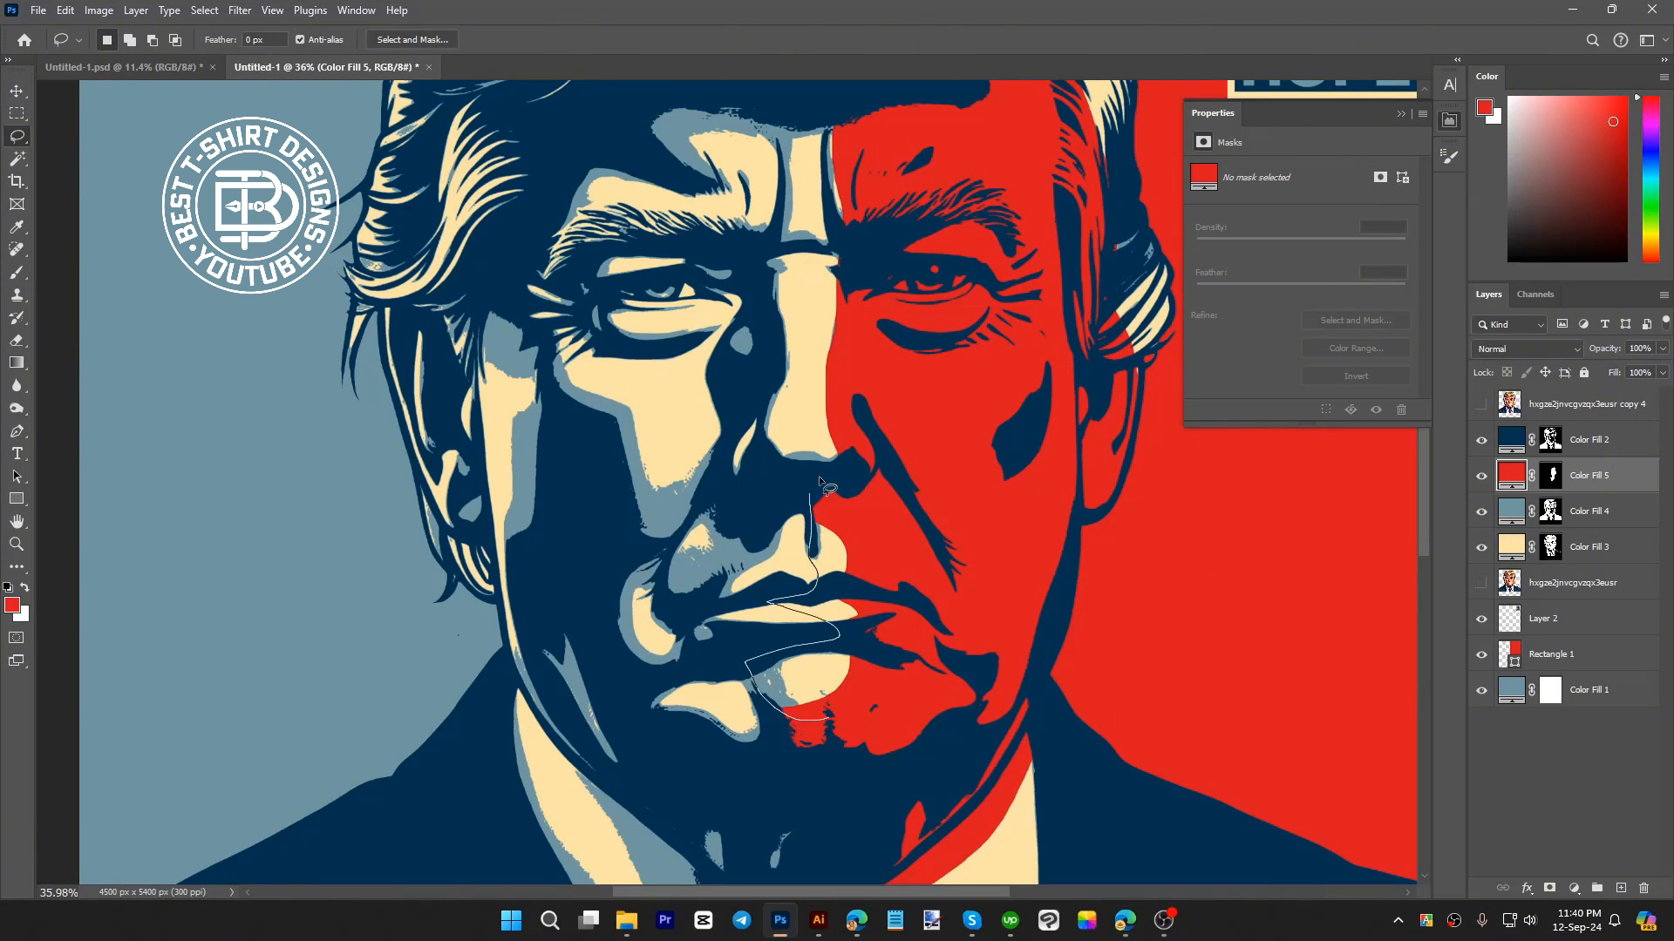
mouse_move(819, 476)
mouse_down()
mouse_move(885, 474)
mouse_move(922, 574)
mouse_move(876, 697)
mouse_up()
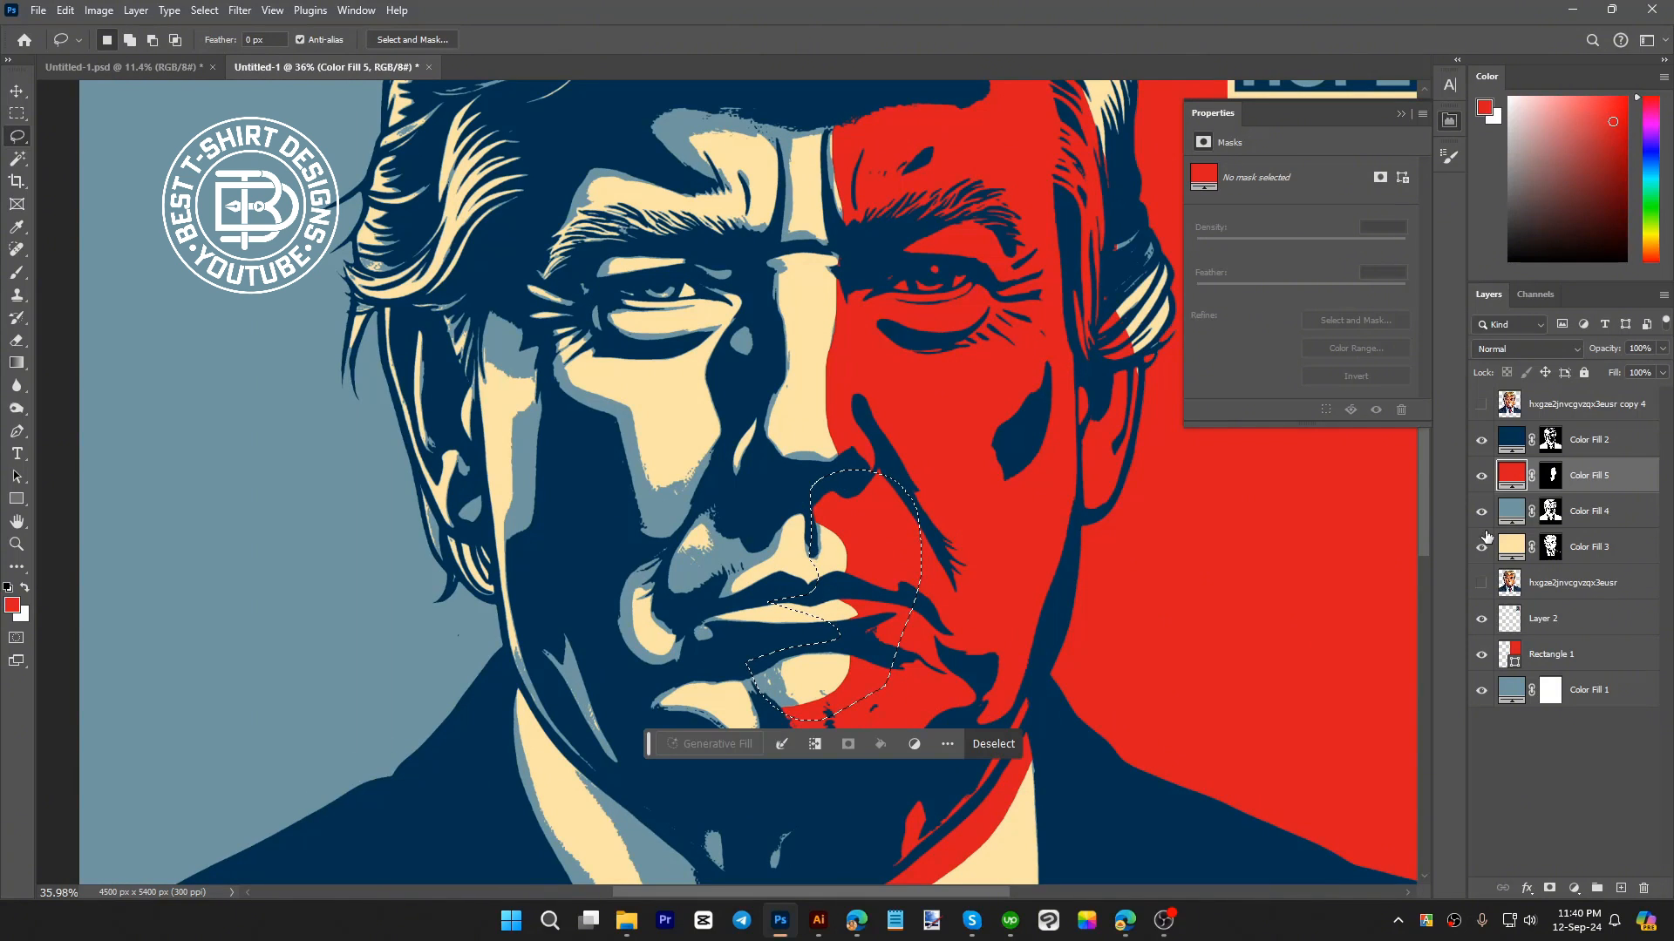
- Paint white inside the selection on the Color Fill 5 layer mask, enlarging the brush to 150 px, to extend the red over mouth and chin
click(1553, 476)
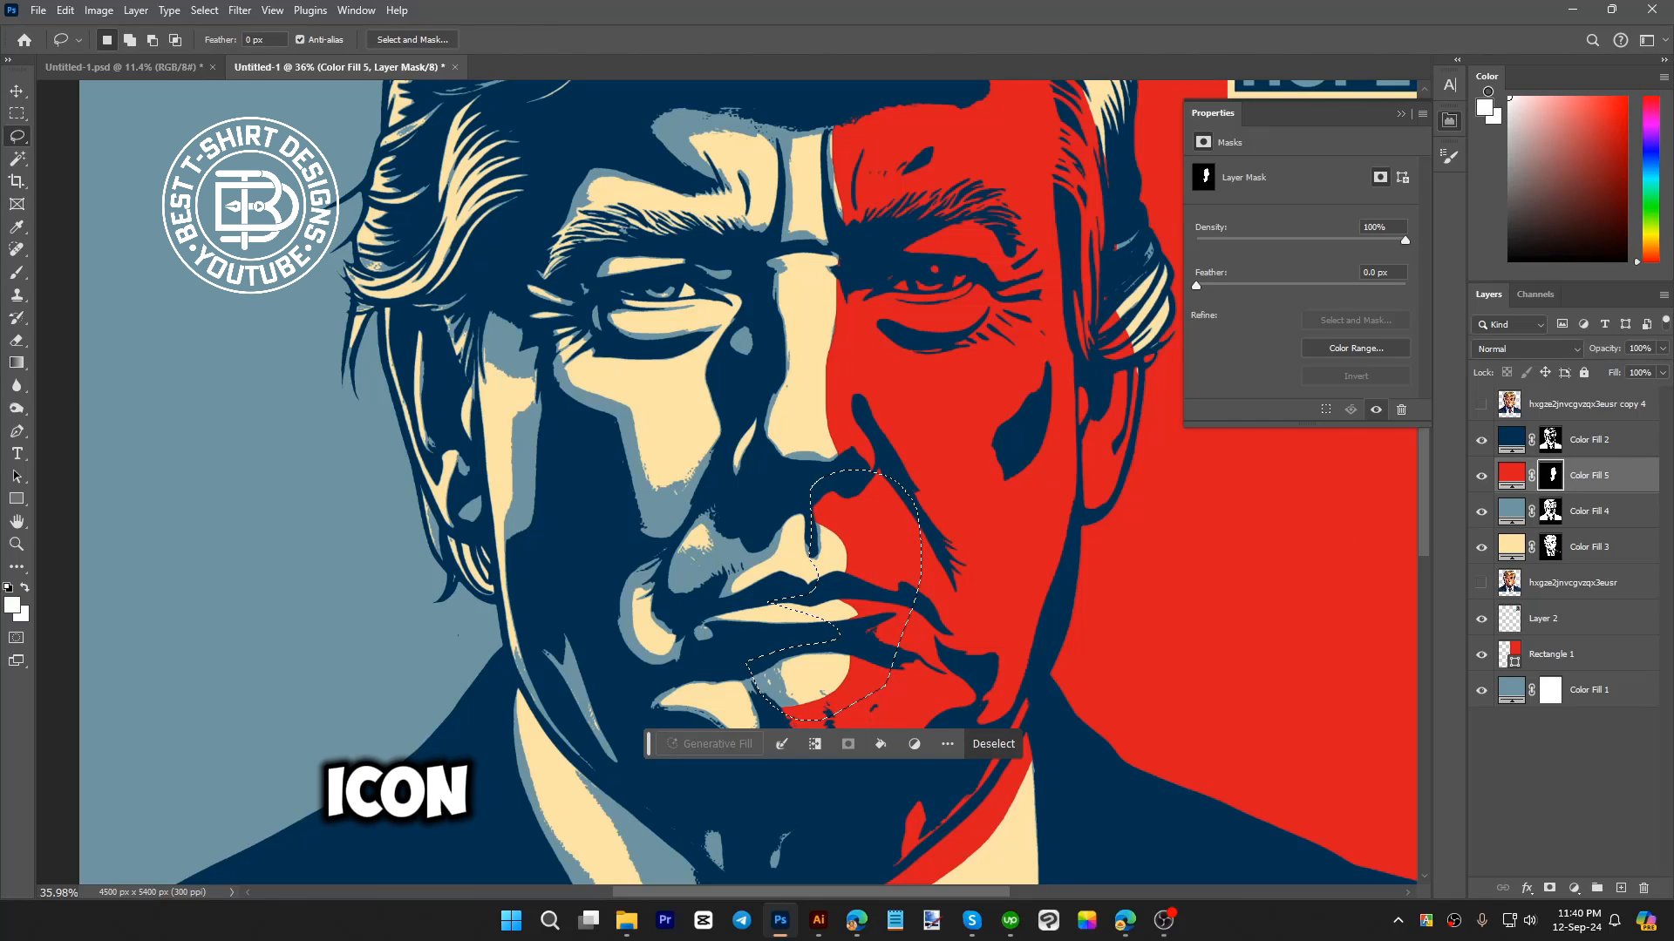
key(b)
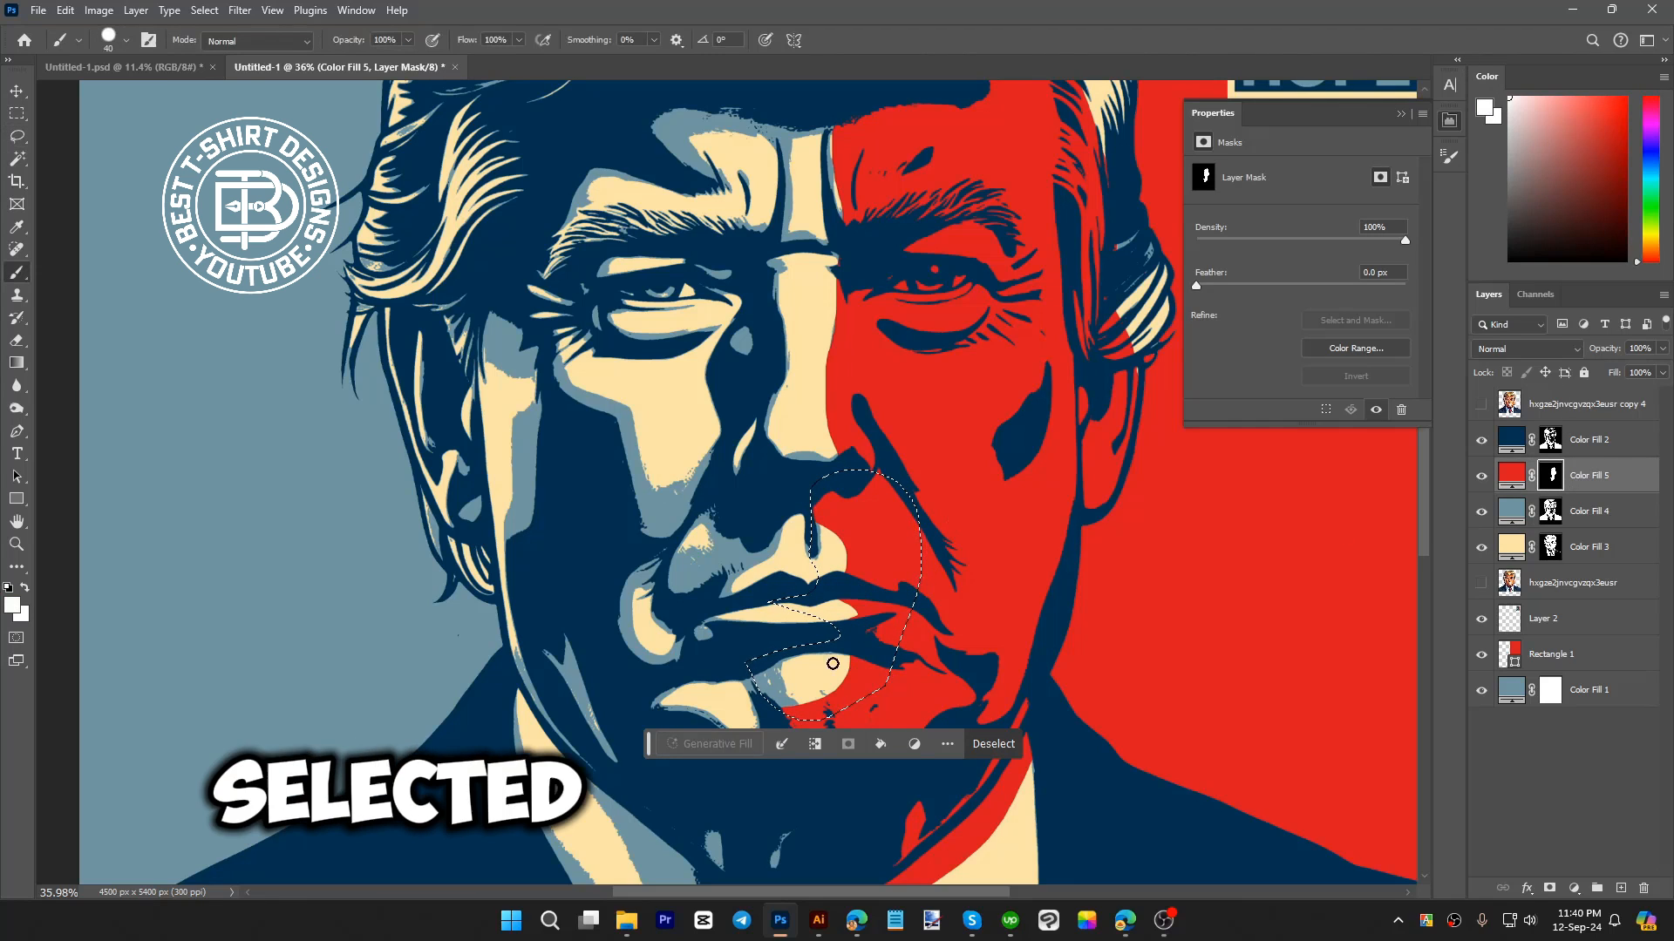
click(820, 676)
mouse_move(771, 673)
mouse_down()
mouse_move(883, 655)
mouse_move(727, 677)
mouse_move(817, 703)
mouse_move(939, 693)
mouse_move(793, 672)
mouse_move(859, 621)
mouse_move(784, 604)
mouse_move(807, 551)
mouse_move(845, 537)
mouse_up()
key(bracketright)
key(bracketright)
key(bracketright)
key(bracketright)
key(bracketright)
key(bracketright)
key(bracketright)
key(bracketright)
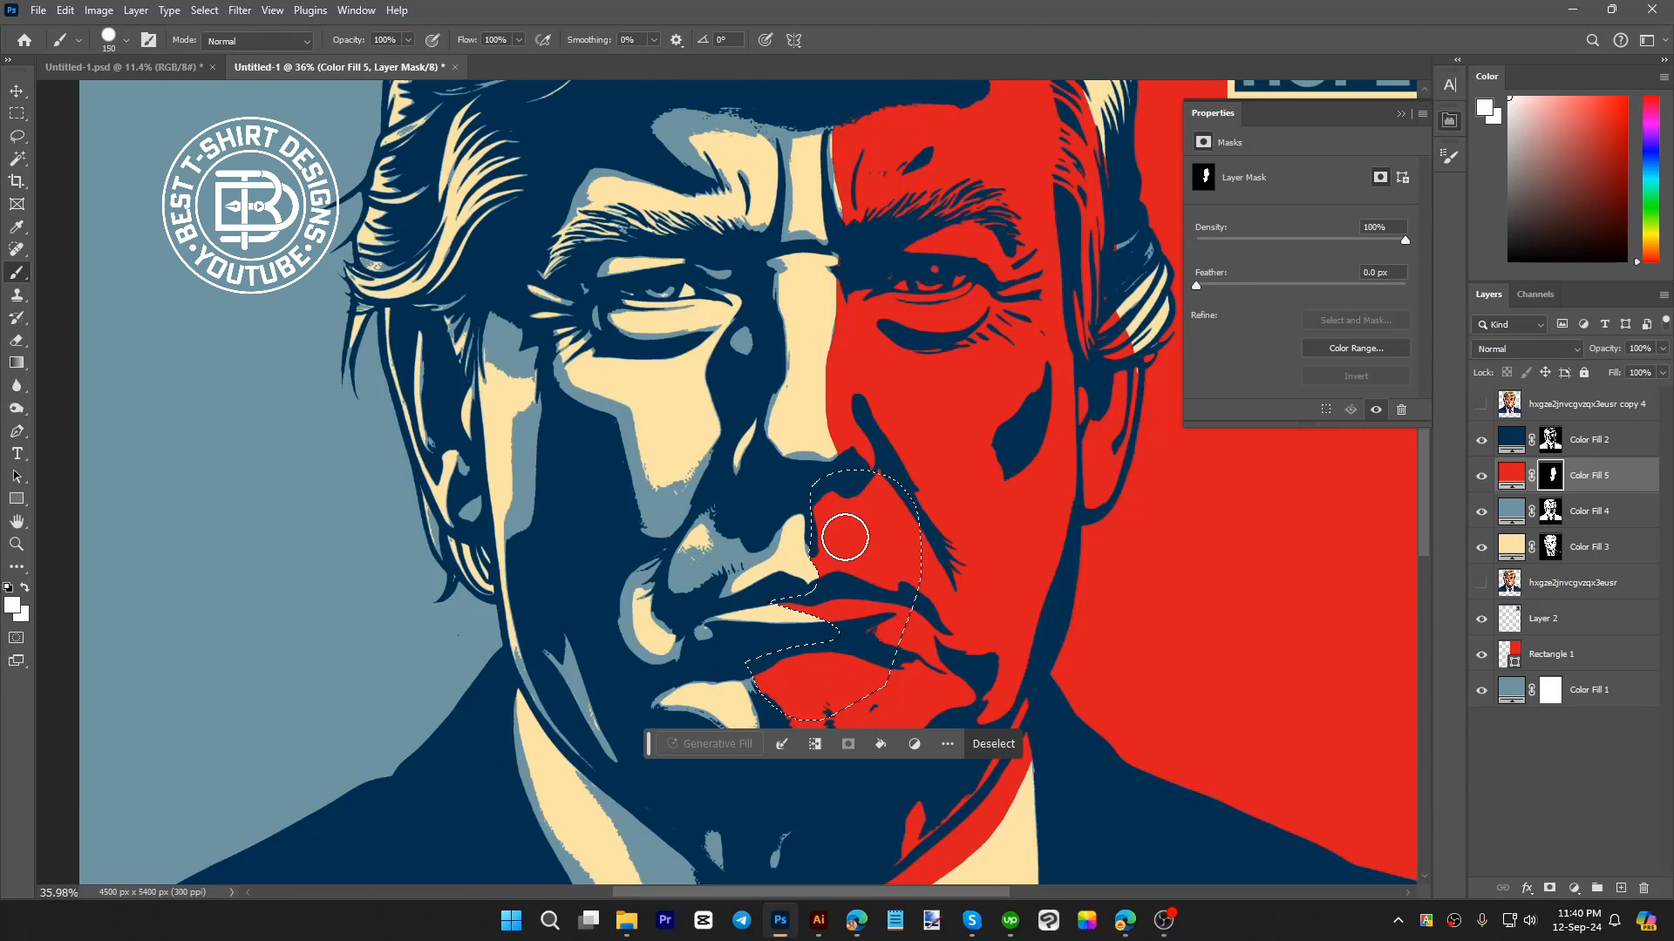
scroll(924, 533, down, 7)
scroll(1034, 395, up, 4)
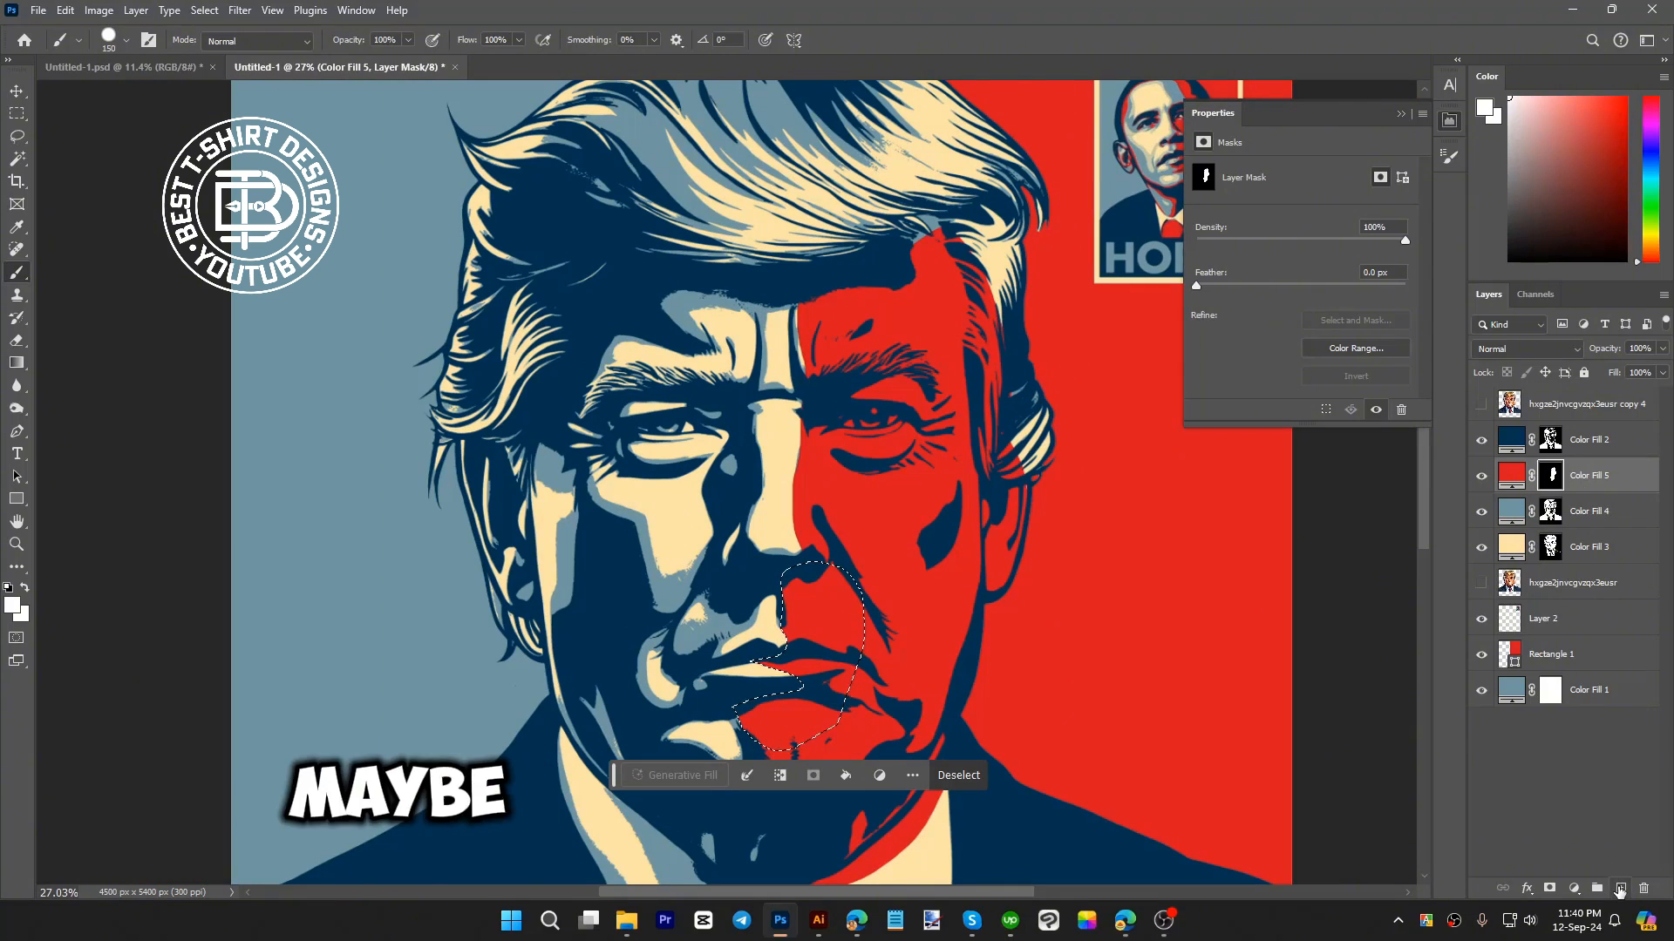
- Add a new layer above Color Fill 5, clear the selection, and paint red over the right side and top of the hair
click(1620, 887)
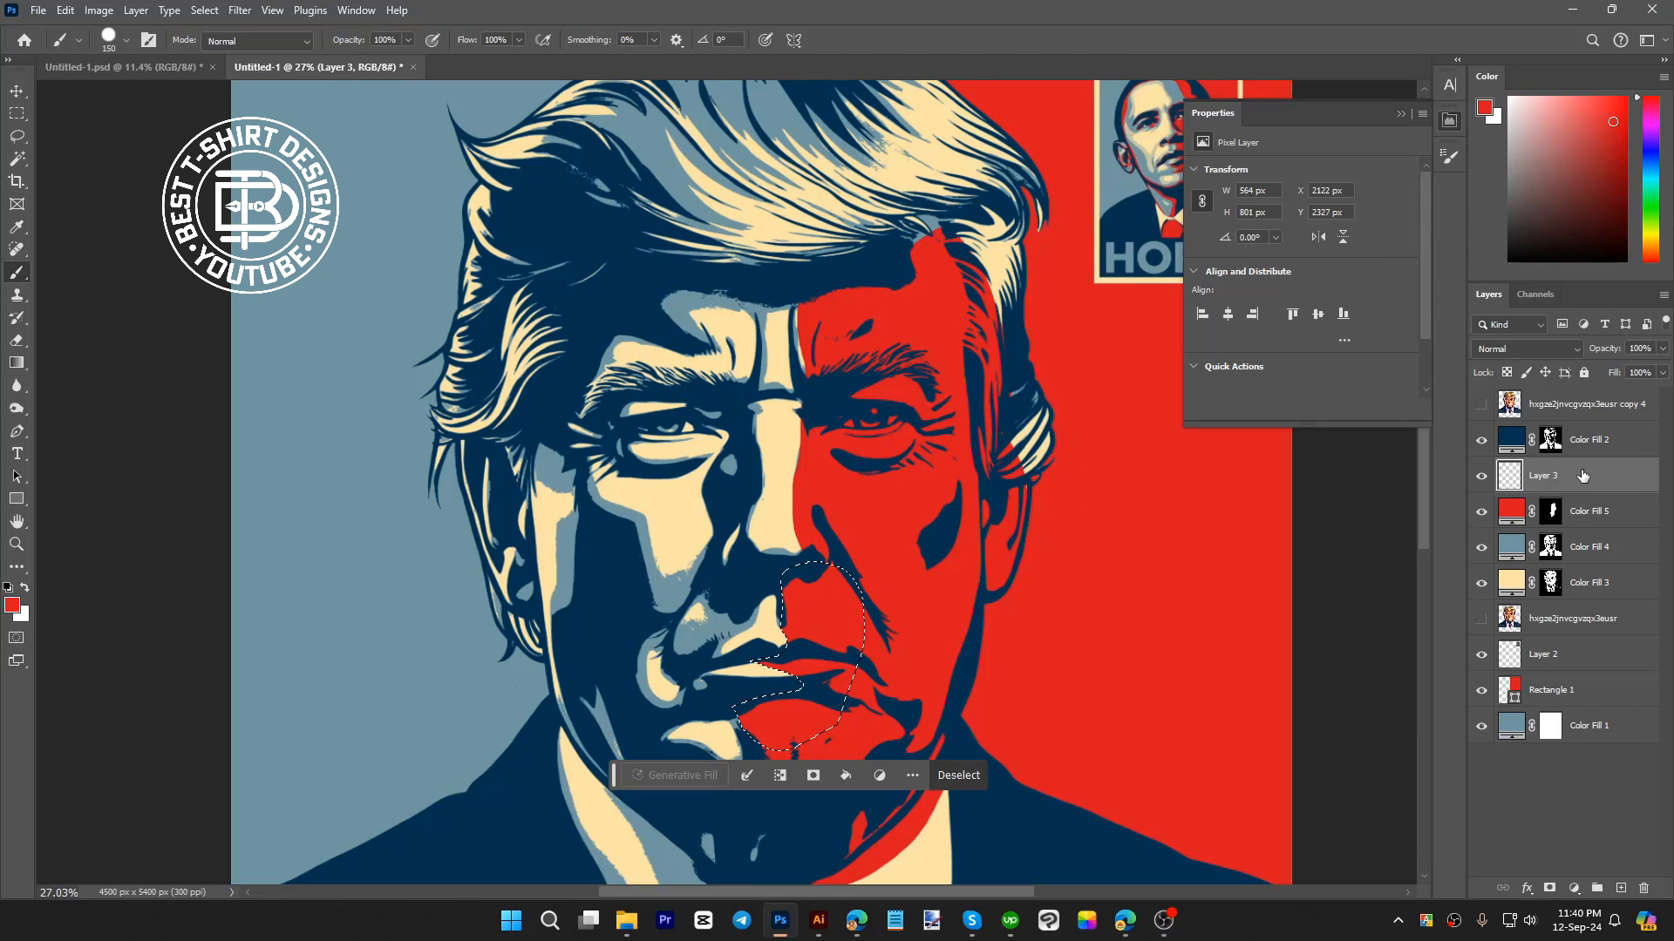
key(ctrl+d)
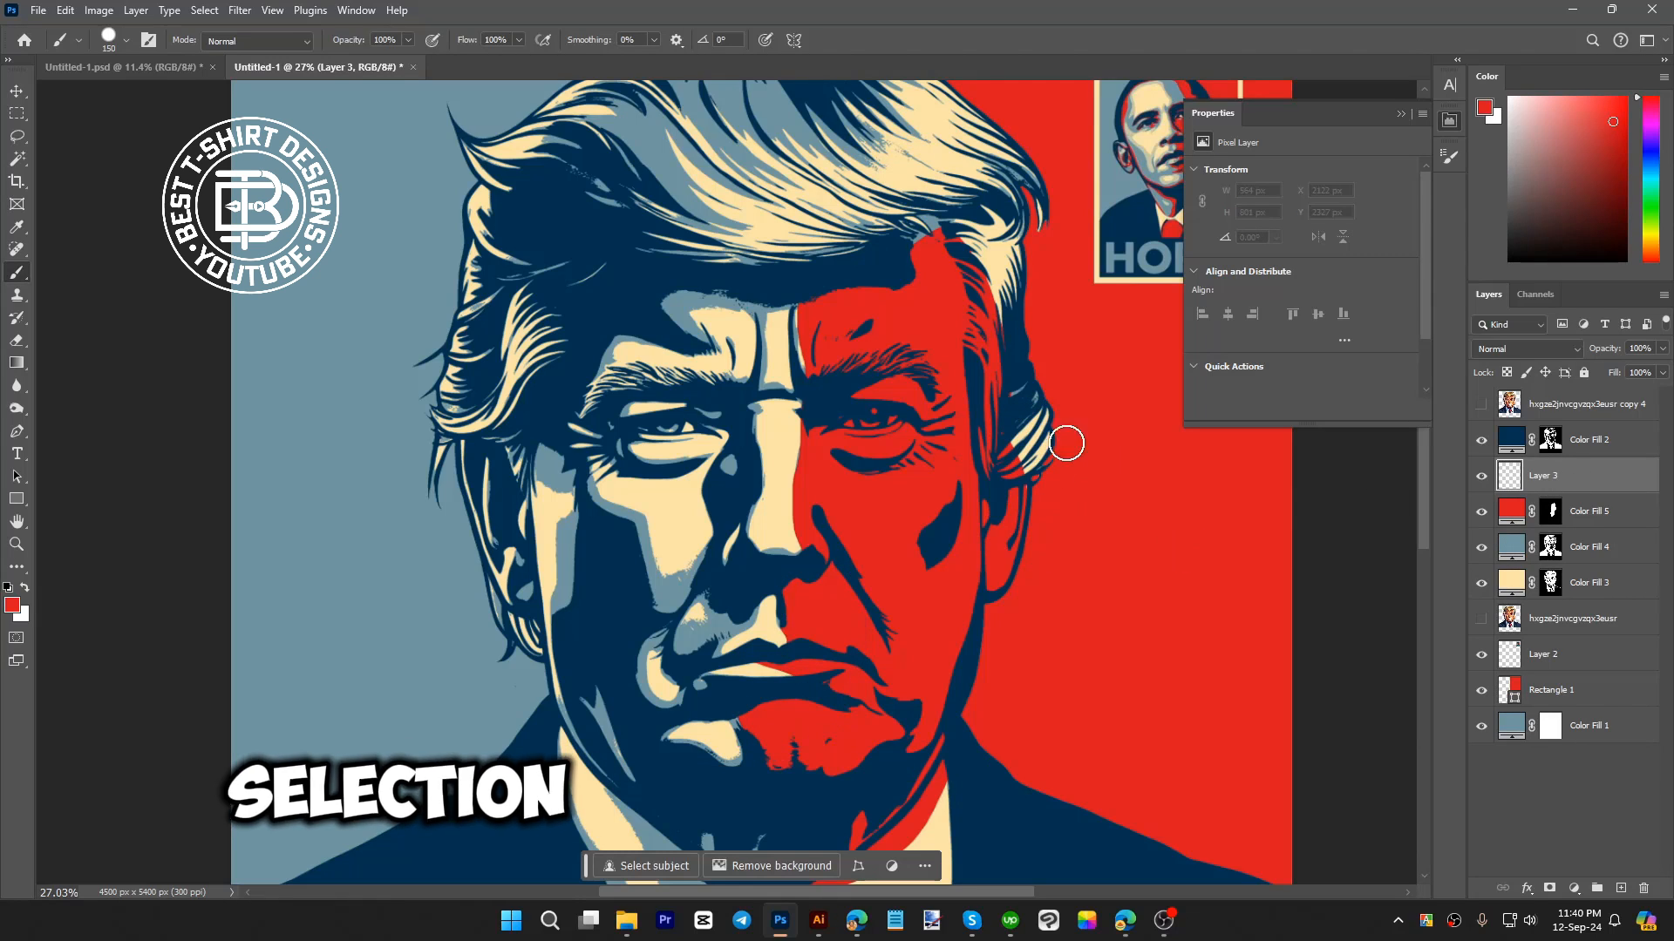
mouse_move(1066, 444)
mouse_down()
mouse_move(1011, 471)
mouse_move(1046, 406)
mouse_move(1025, 358)
mouse_up()
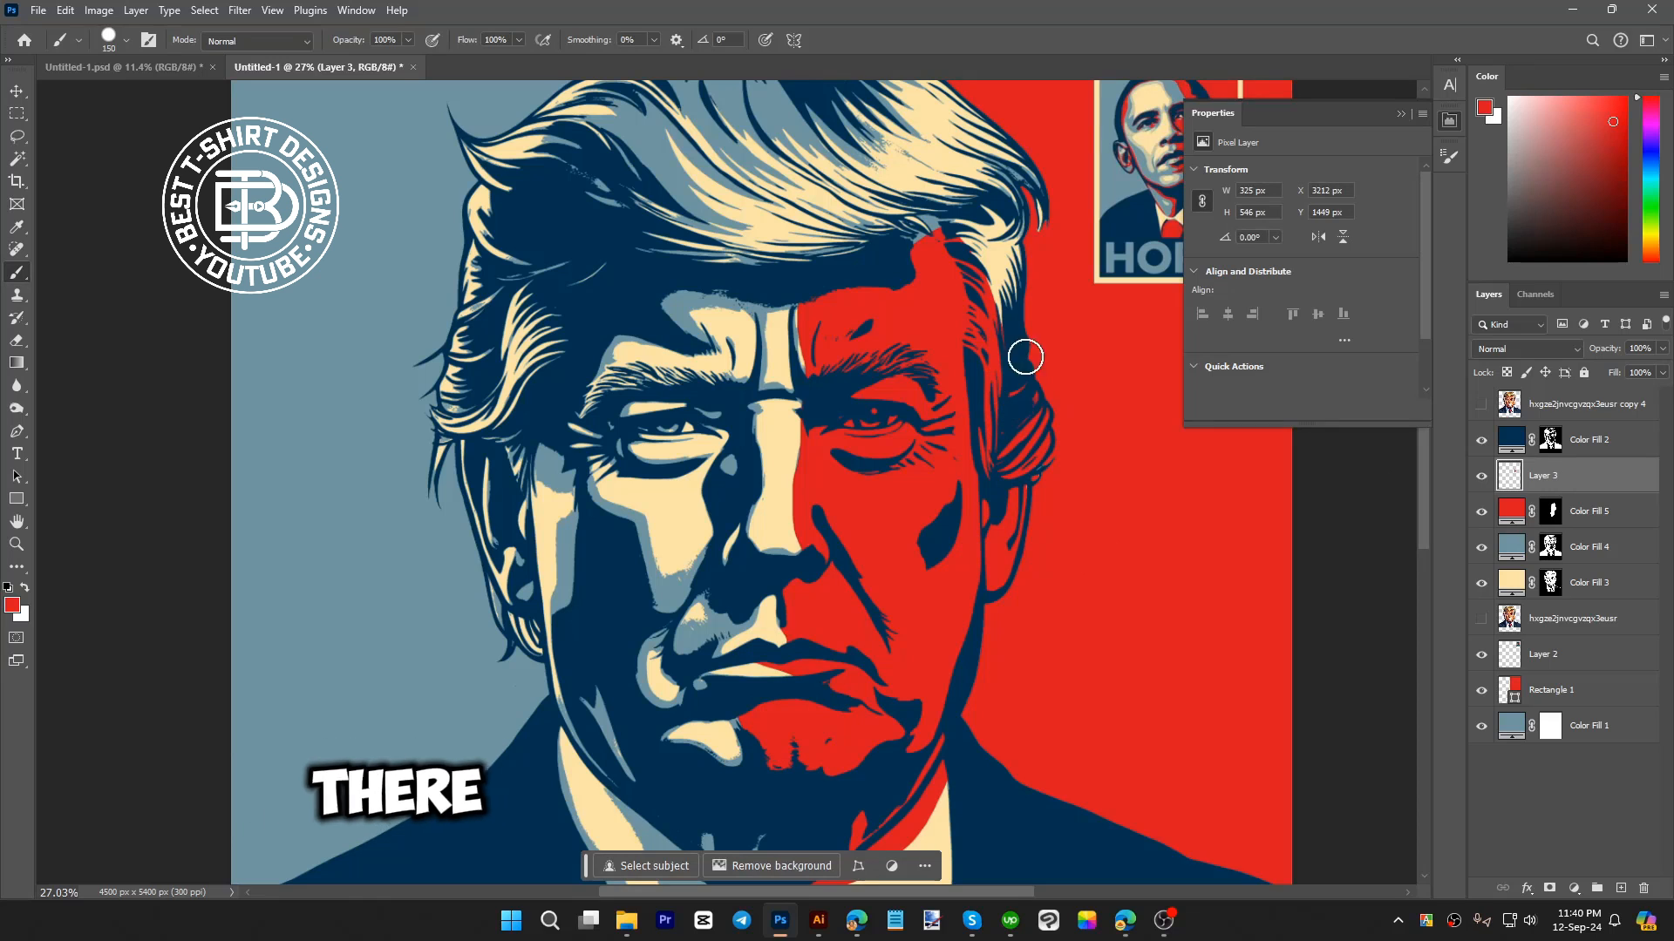
mouse_move(995, 301)
mouse_down()
mouse_move(1023, 241)
mouse_move(1022, 193)
mouse_up()
mouse_move(1004, 119)
mouse_down()
mouse_move(1102, 474)
mouse_move(1077, 449)
mouse_up()
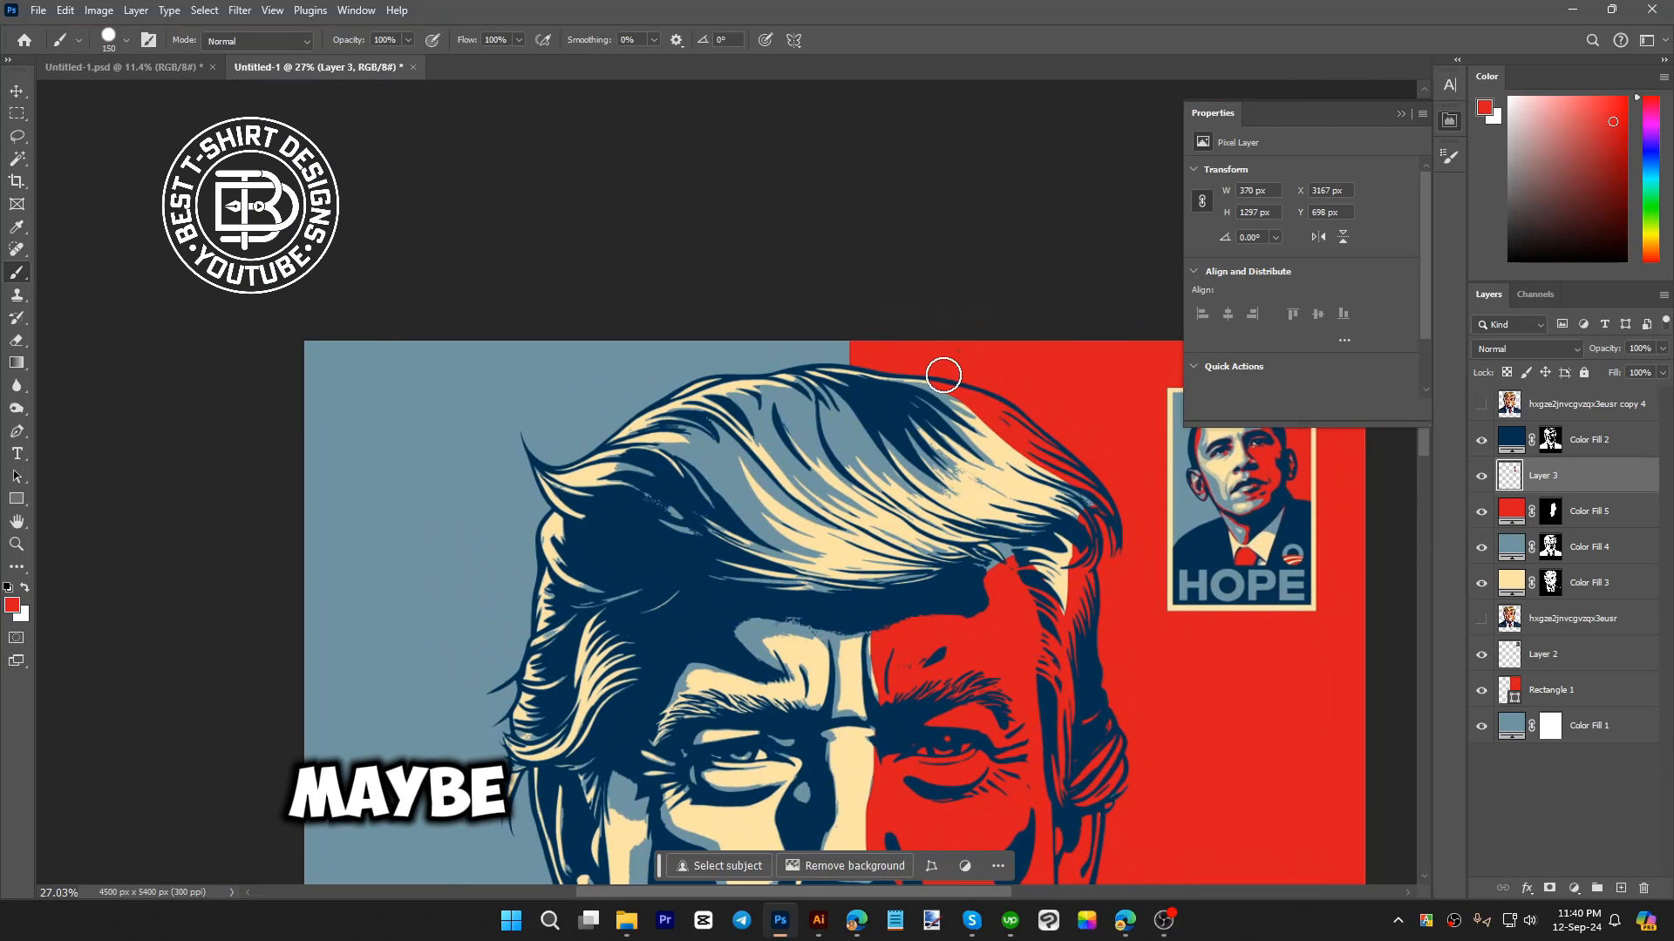
mouse_move(943, 374)
mouse_down()
mouse_move(1072, 451)
mouse_move(956, 384)
mouse_move(1014, 436)
mouse_move(1031, 481)
mouse_move(921, 428)
mouse_move(963, 499)
mouse_move(759, 494)
mouse_move(823, 515)
mouse_move(797, 512)
mouse_move(793, 530)
mouse_move(835, 565)
mouse_move(722, 523)
mouse_move(798, 568)
mouse_move(728, 557)
mouse_move(809, 587)
mouse_move(925, 577)
mouse_move(832, 559)
mouse_move(856, 543)
mouse_move(740, 464)
mouse_move(934, 479)
mouse_move(865, 527)
mouse_move(1064, 543)
mouse_move(942, 499)
mouse_move(1042, 547)
mouse_move(1088, 522)
mouse_move(999, 575)
mouse_move(1047, 618)
mouse_up()
scroll(1062, 393, down, 7)
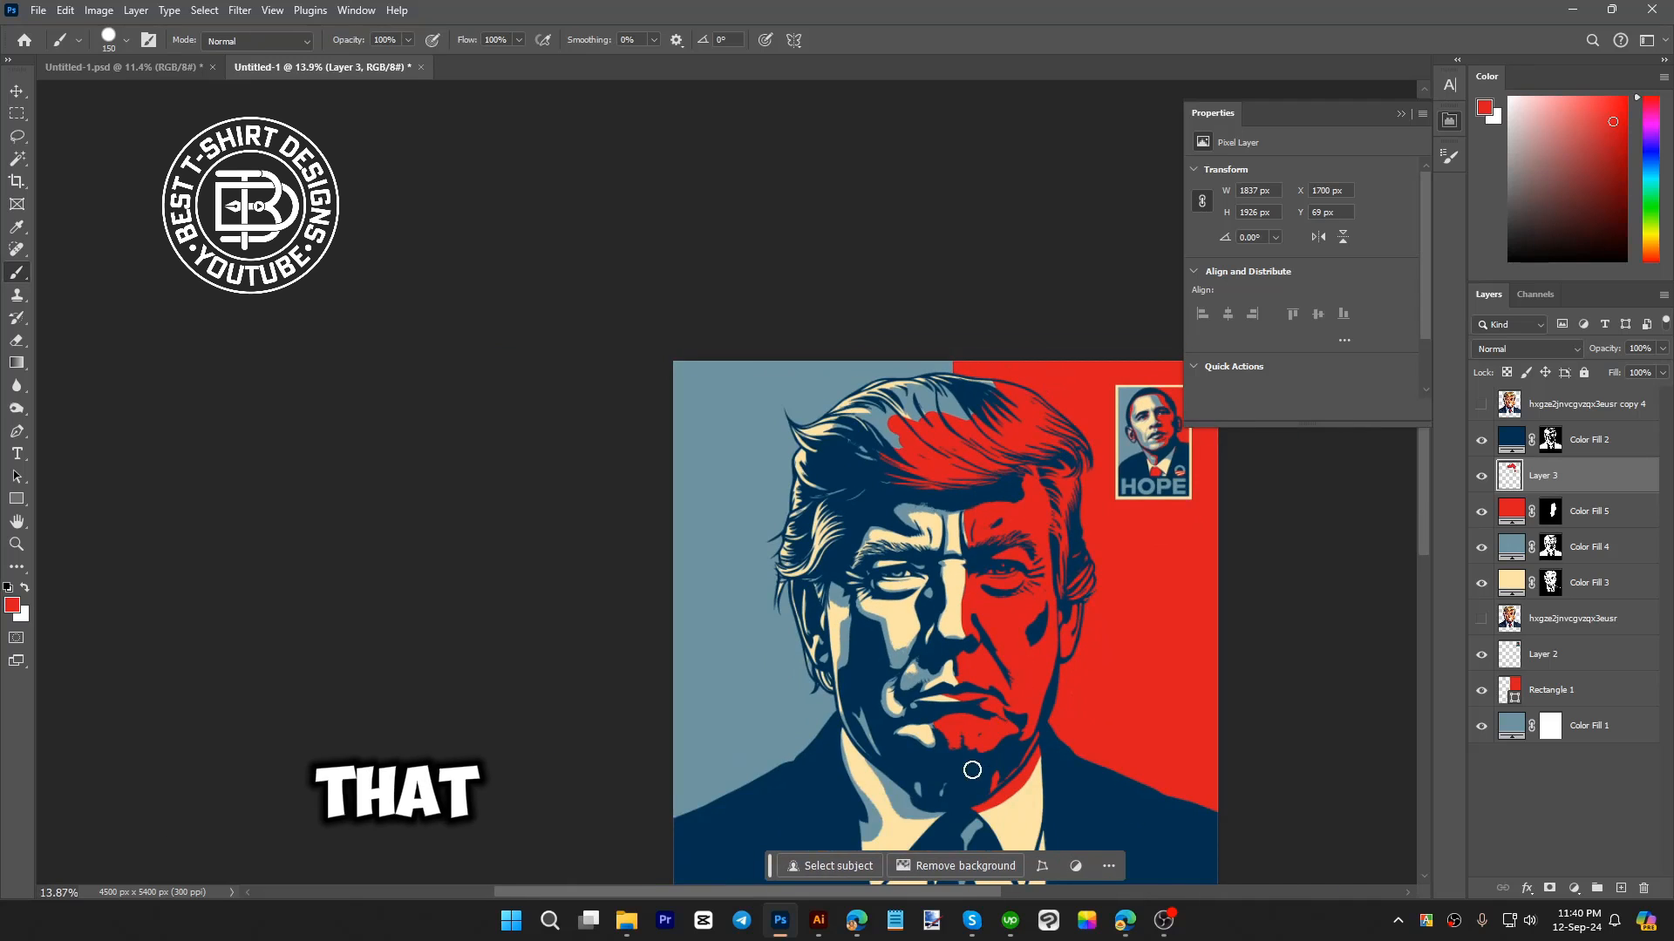
scroll(972, 770, up, 7)
scroll(785, 683, down, 2)
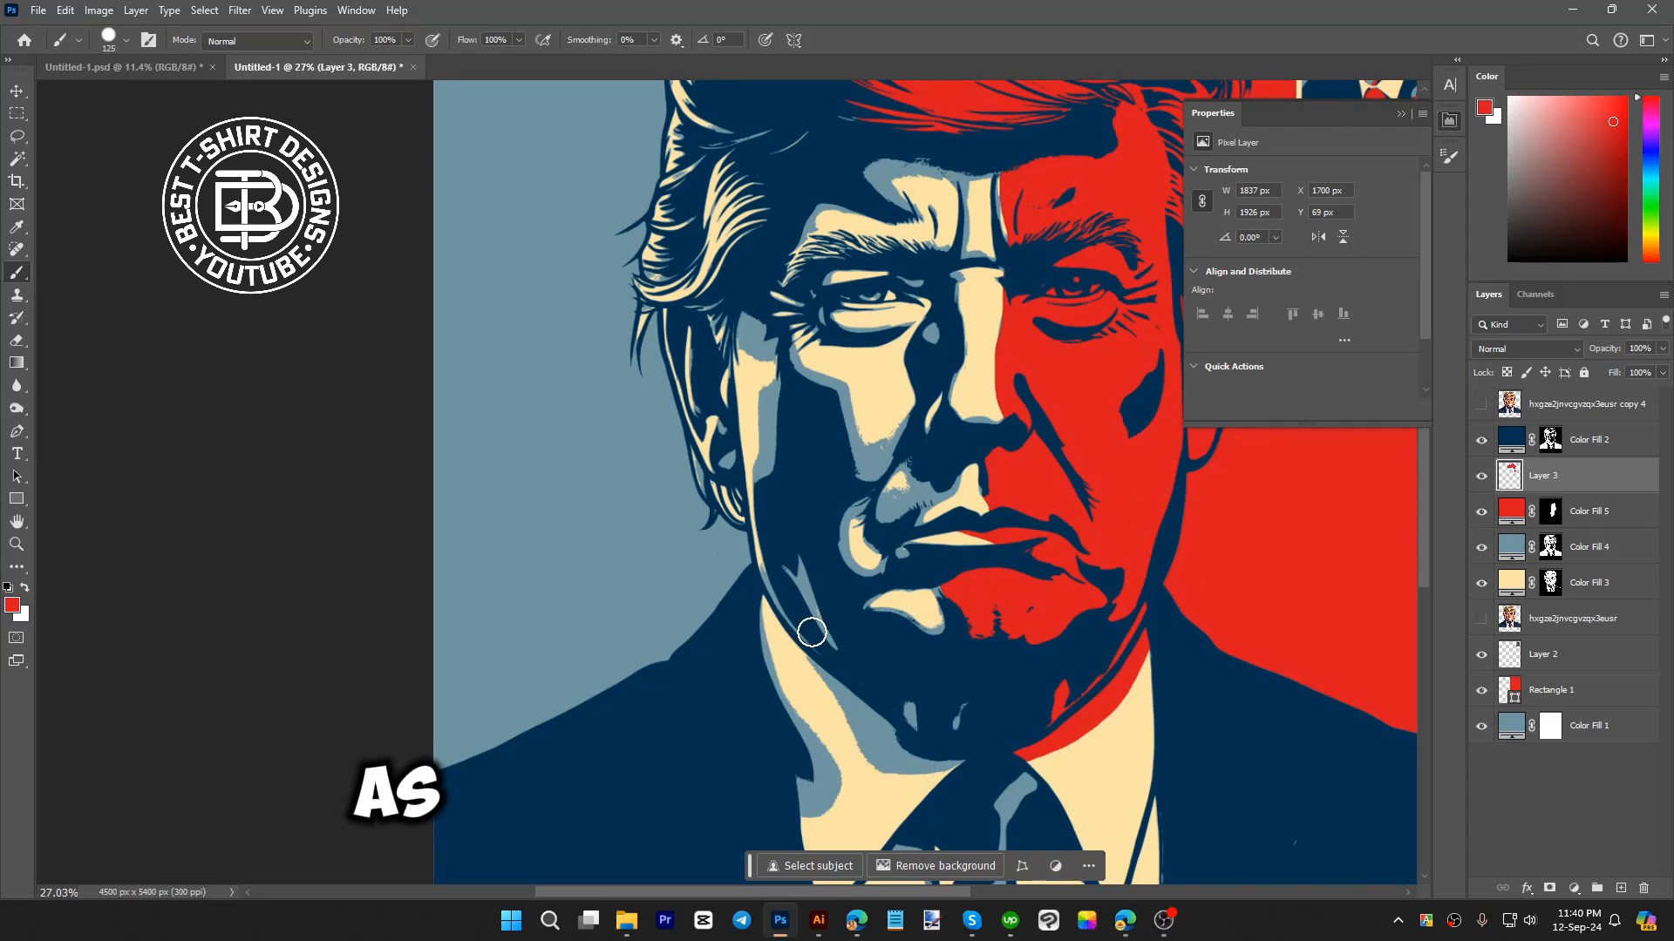
- Reduce the brush to 45 px and paint the grey-blue and cream highlights of the tie red on Layer 3
key(bracketleft)
key(bracketleft)
key(bracketleft)
key(bracketleft)
key(bracketleft)
key(bracketleft)
scroll(727, 639, down, 5)
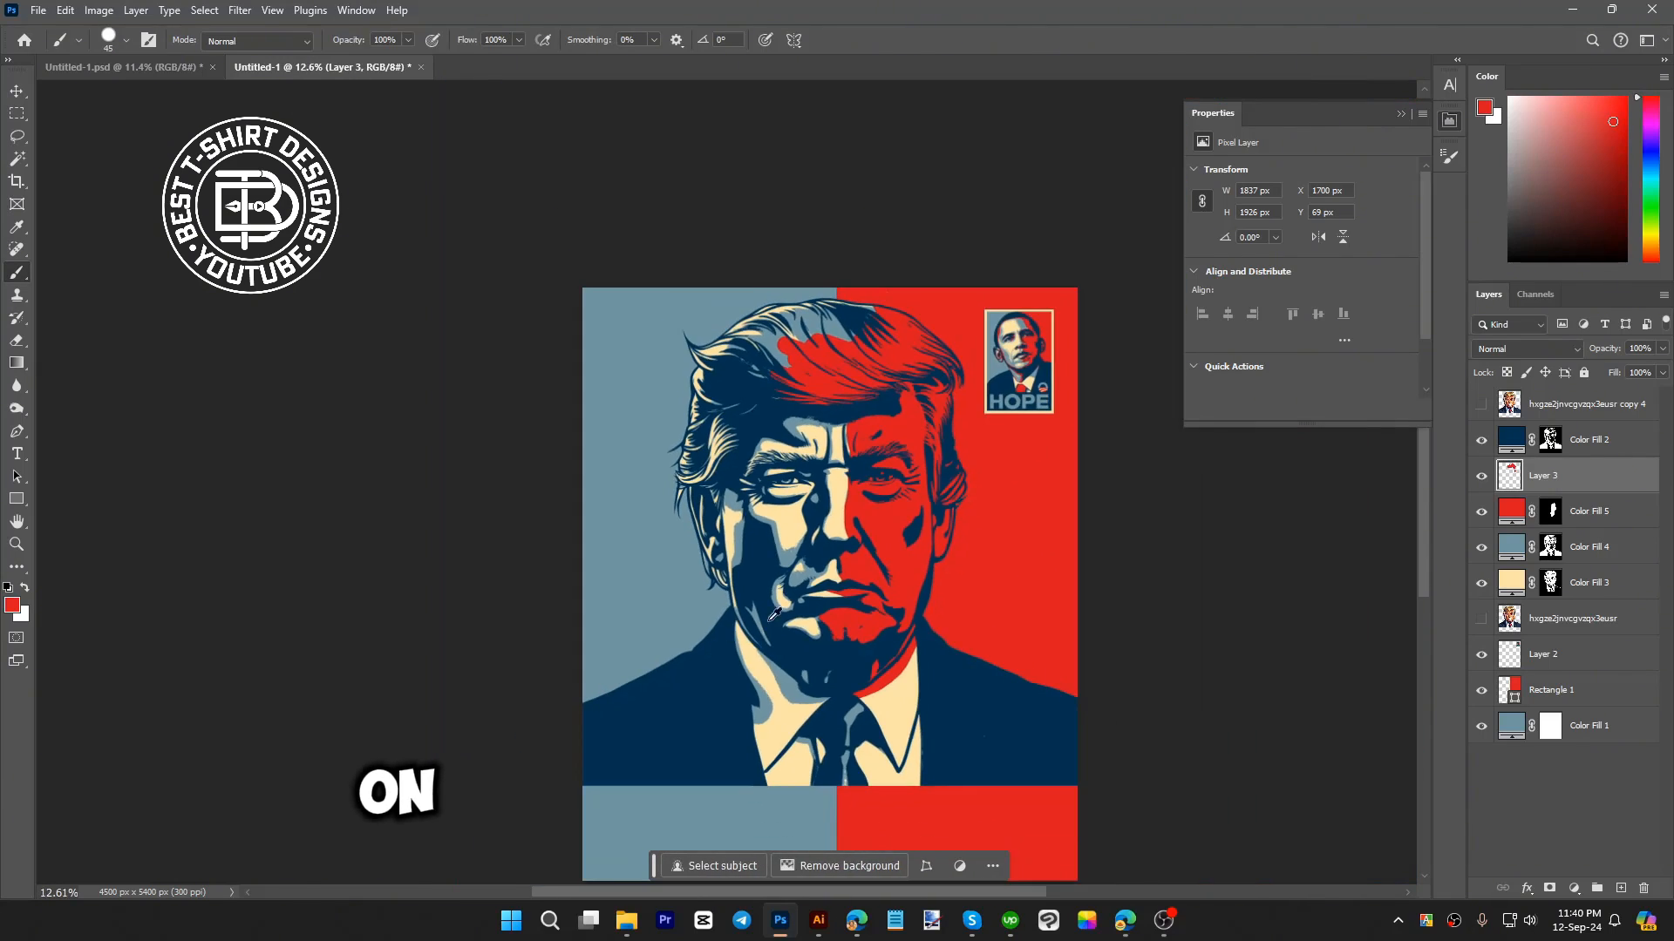
scroll(1040, 364, up, 10)
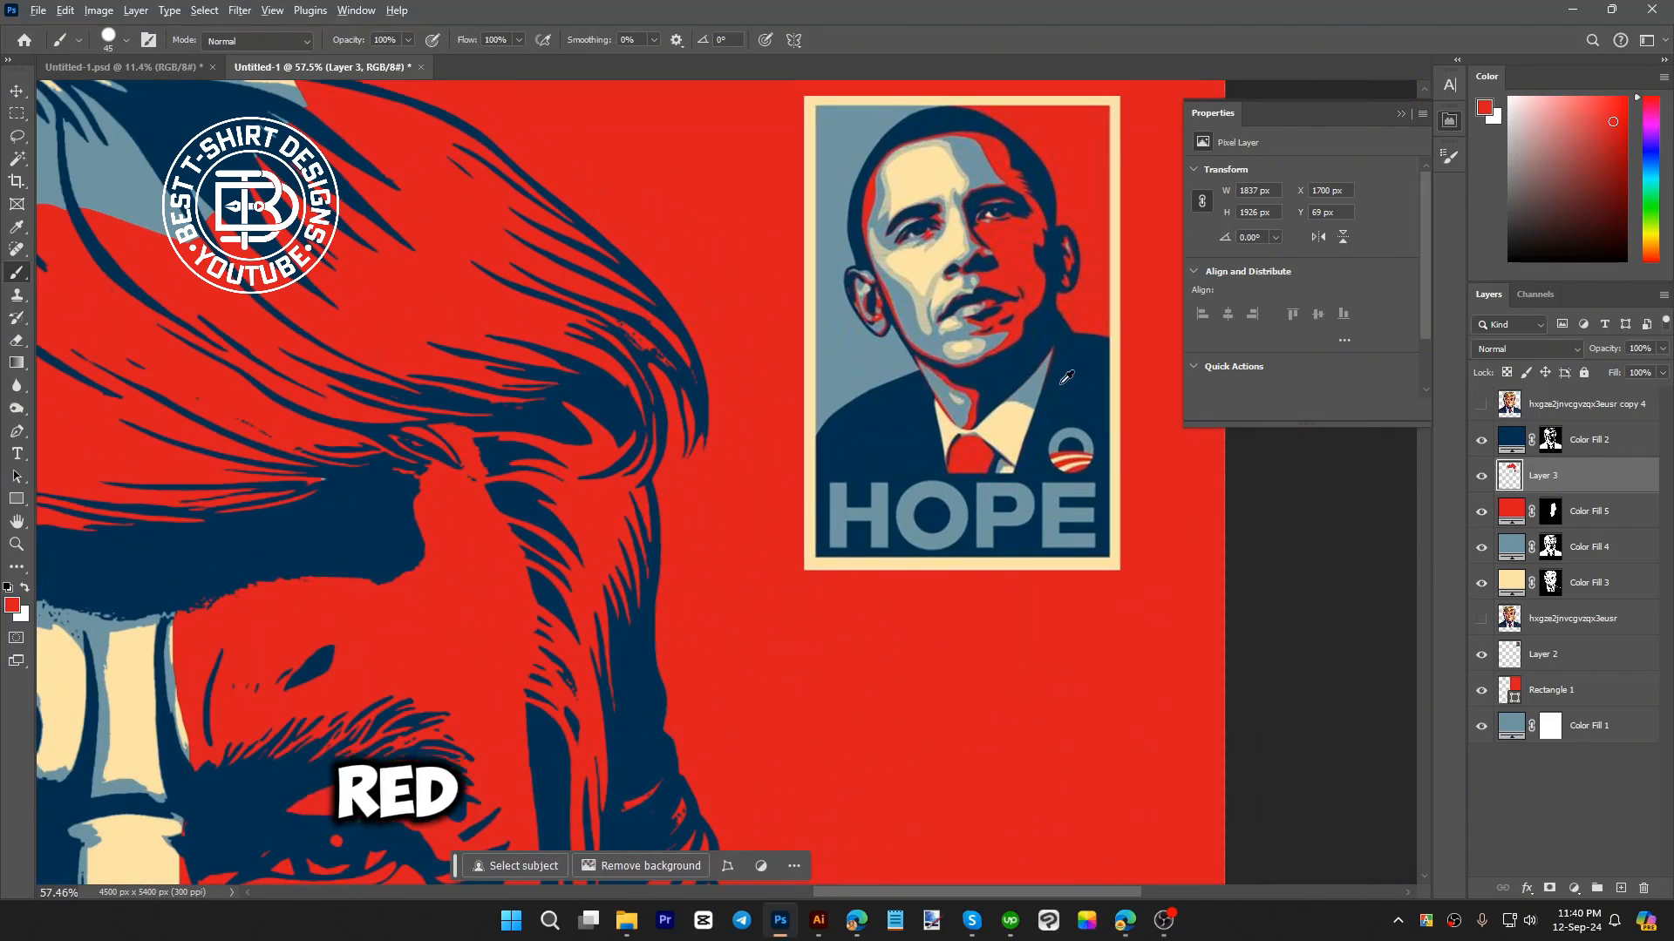
scroll(1065, 376, down, 5)
scroll(1063, 388, down, 5)
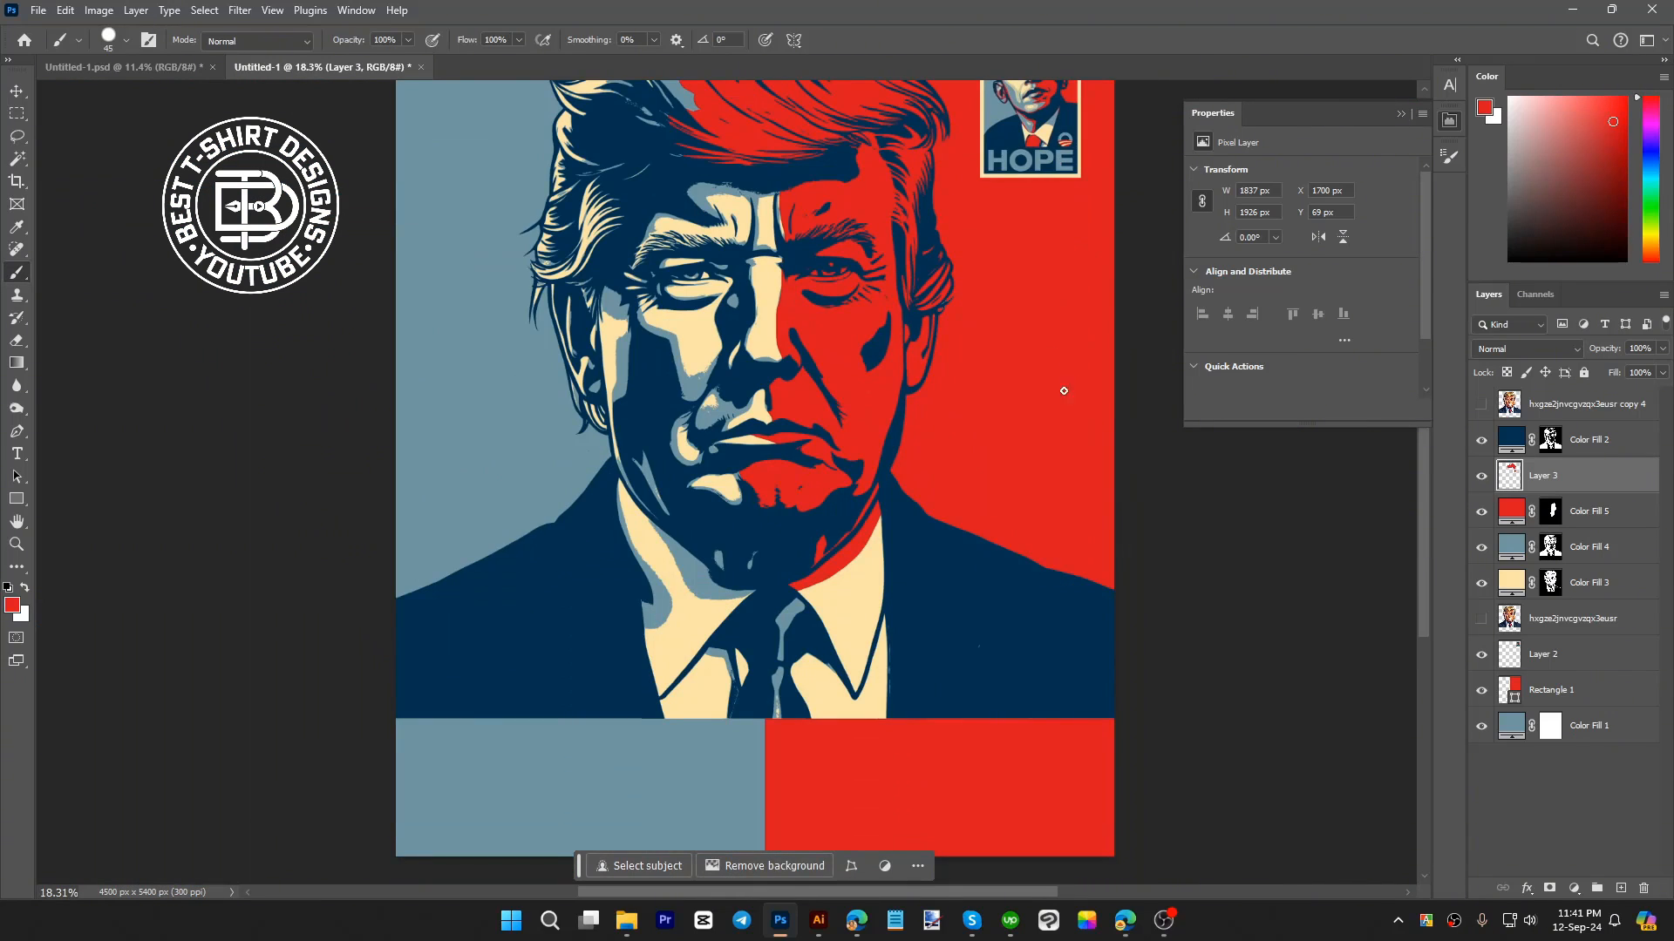
scroll(748, 680, up, 4)
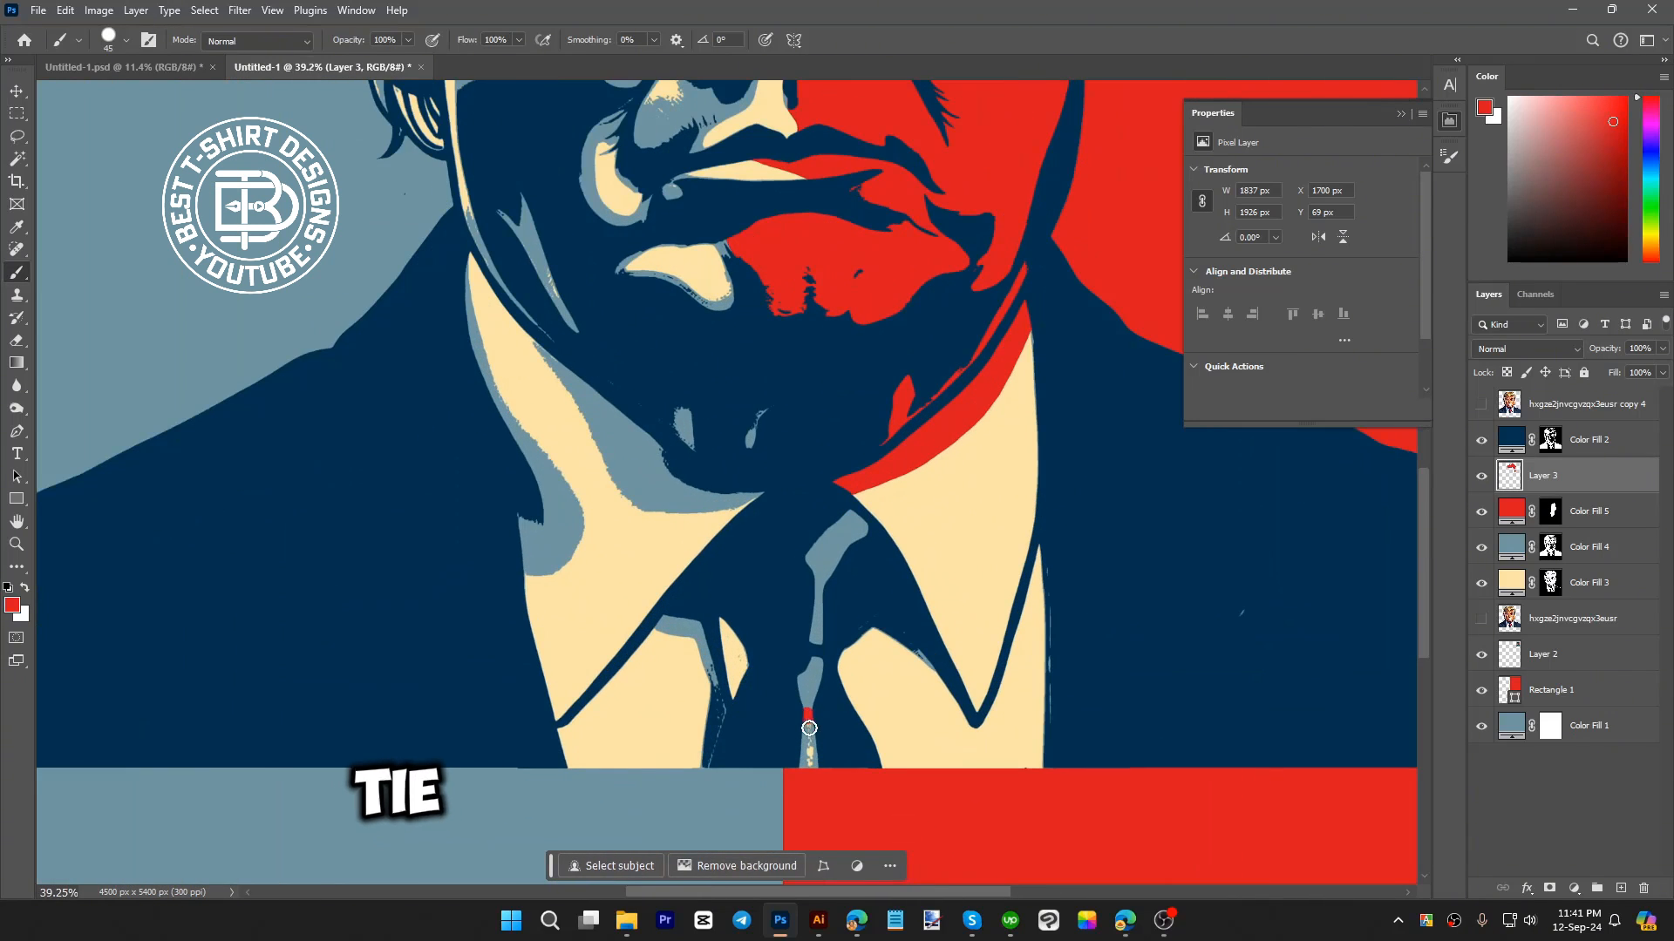
drag(809, 728, 819, 696)
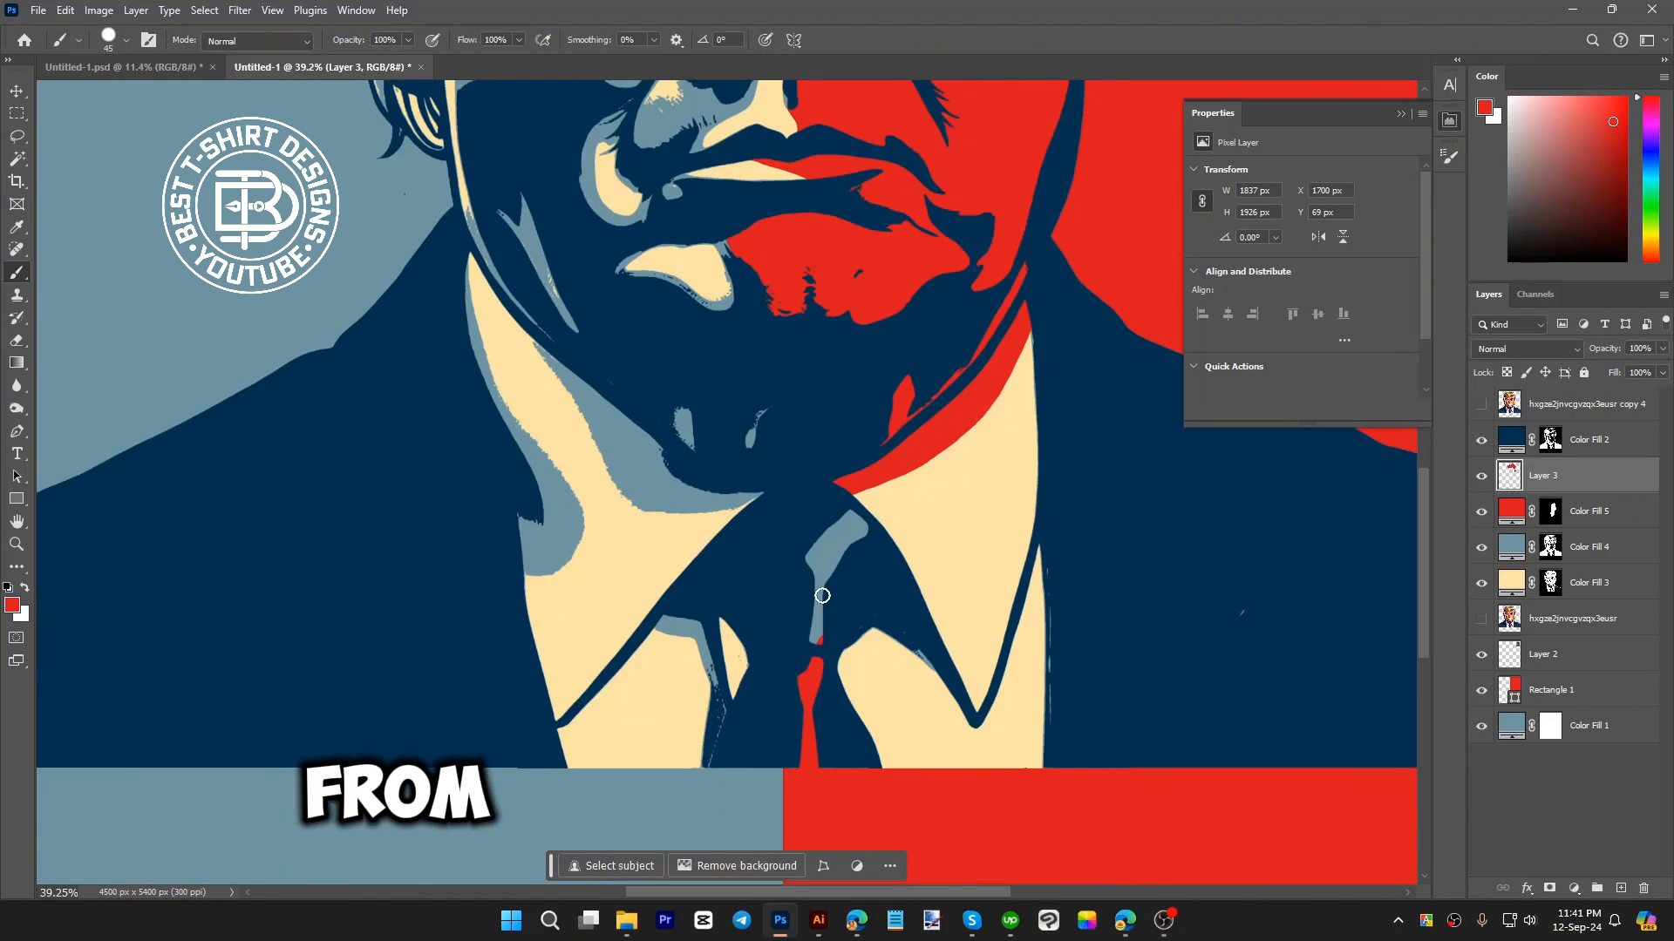
mouse_move(822, 596)
mouse_down()
mouse_move(818, 550)
mouse_move(811, 566)
mouse_move(857, 522)
mouse_move(866, 536)
mouse_move(809, 601)
mouse_move(826, 557)
mouse_up()
- Paint a thin red accent along the outer edges of the neck area beside the jaw and jacket on the blue side
scroll(953, 605, up, 2)
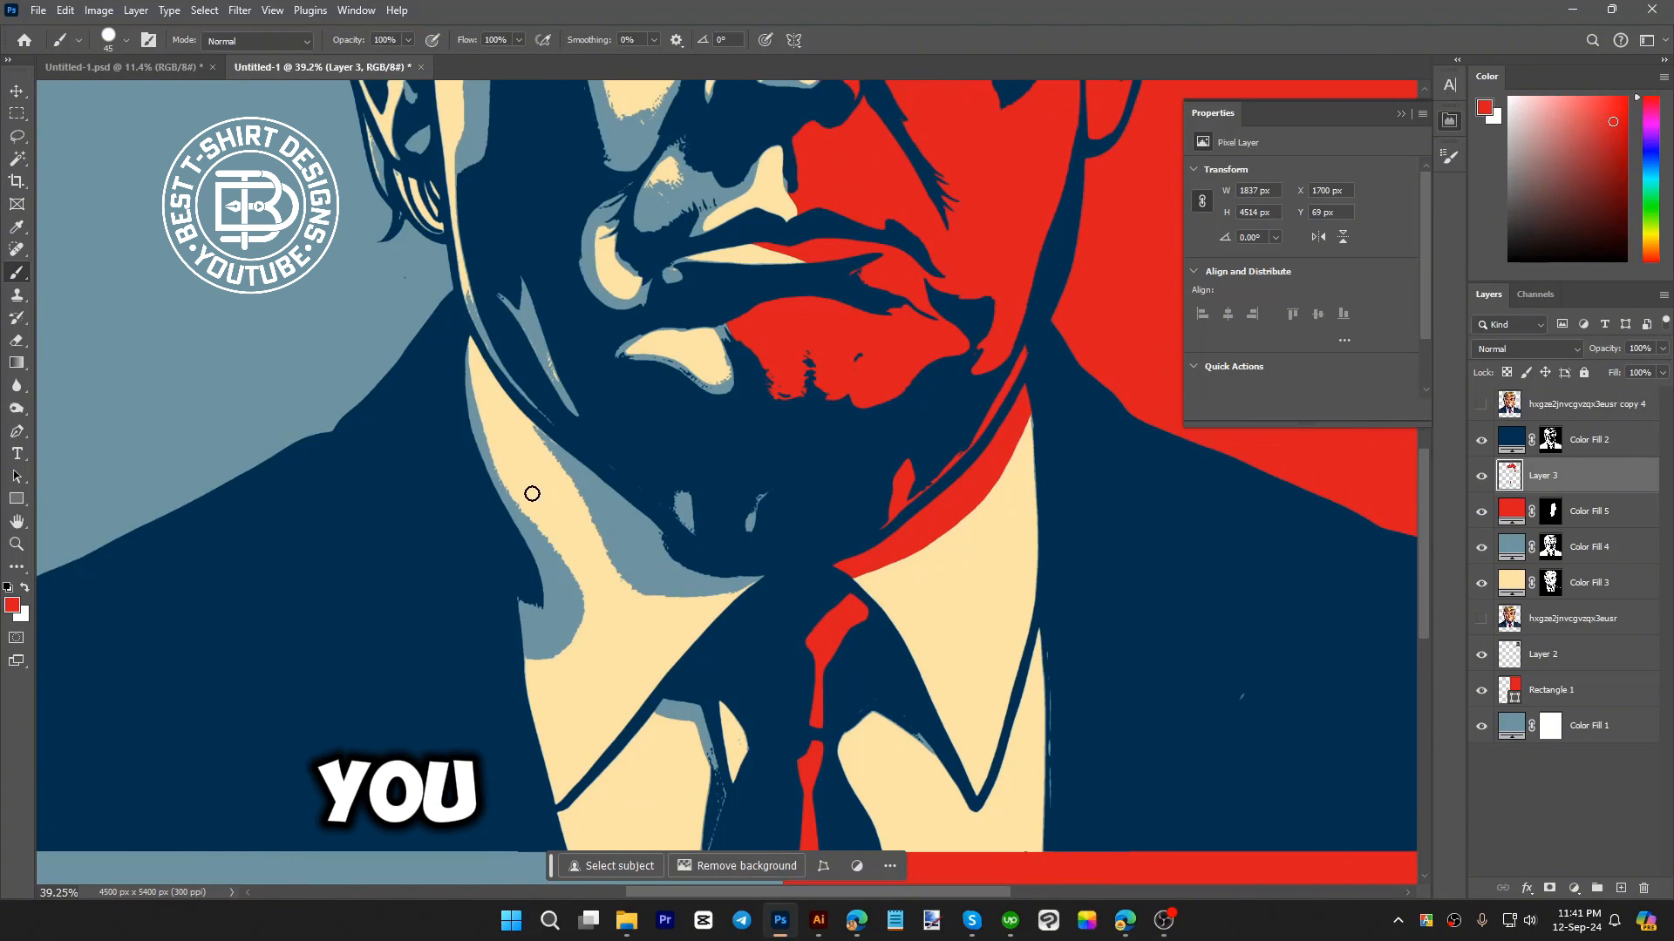
mouse_move(464, 330)
mouse_down()
mouse_move(531, 431)
mouse_move(672, 540)
mouse_move(787, 579)
mouse_move(661, 551)
mouse_up()
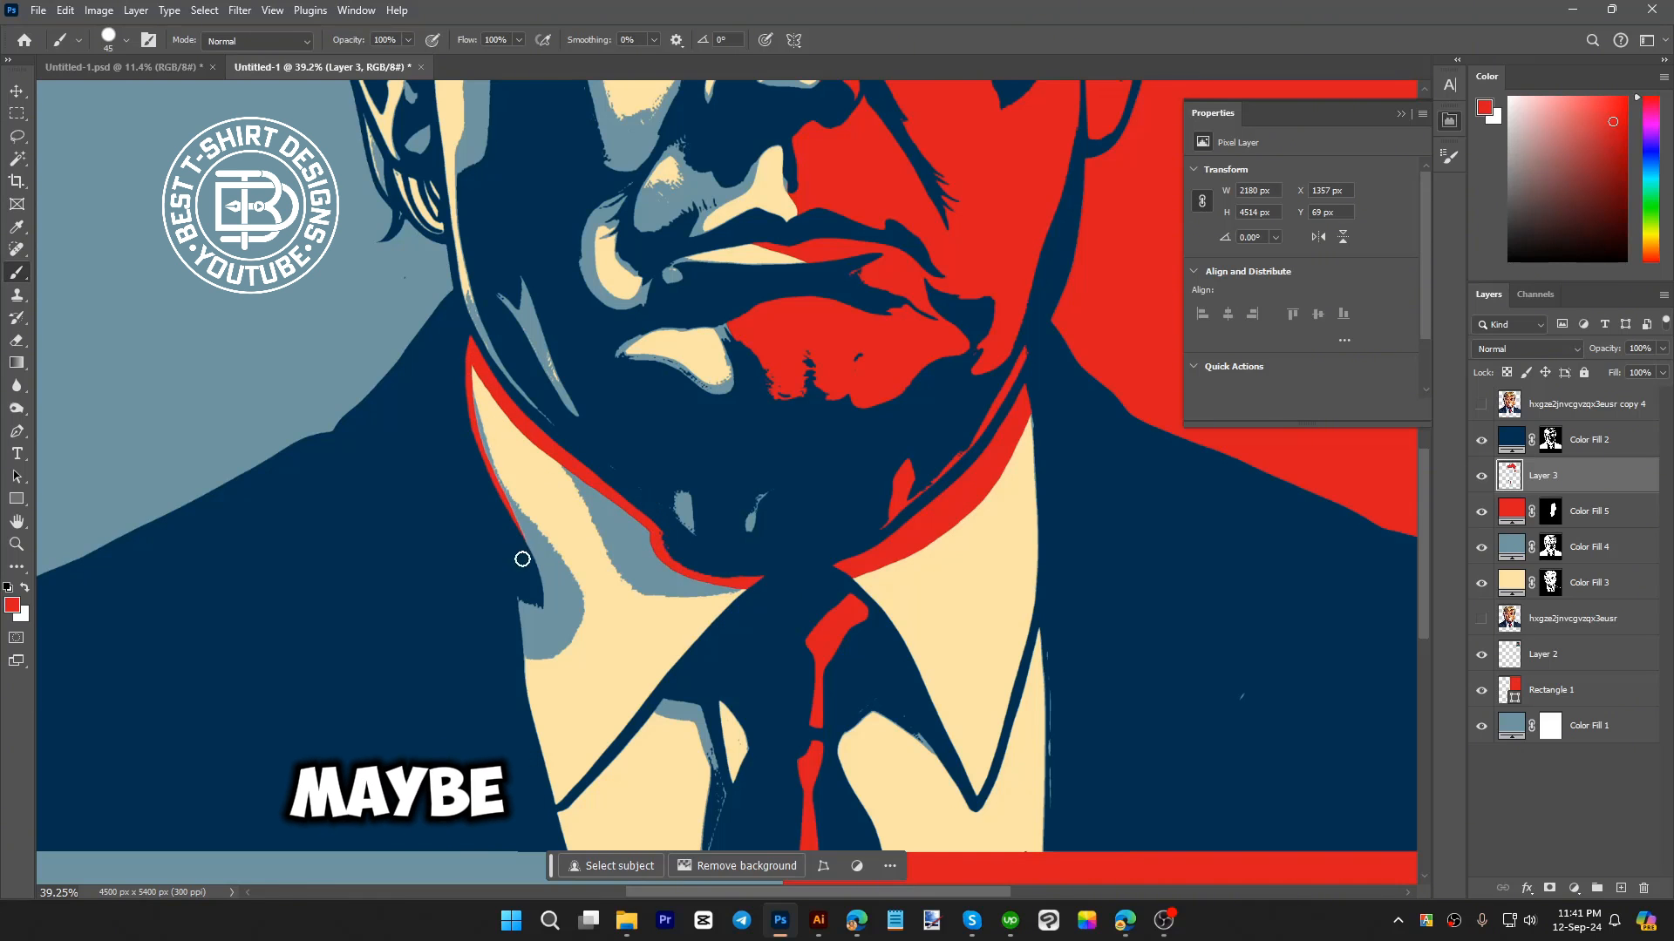
scroll(737, 602, down, 5)
- Paint thin red accent strokes along the outer rim and inside of the ear on the blue side
scroll(471, 192, up, 5)
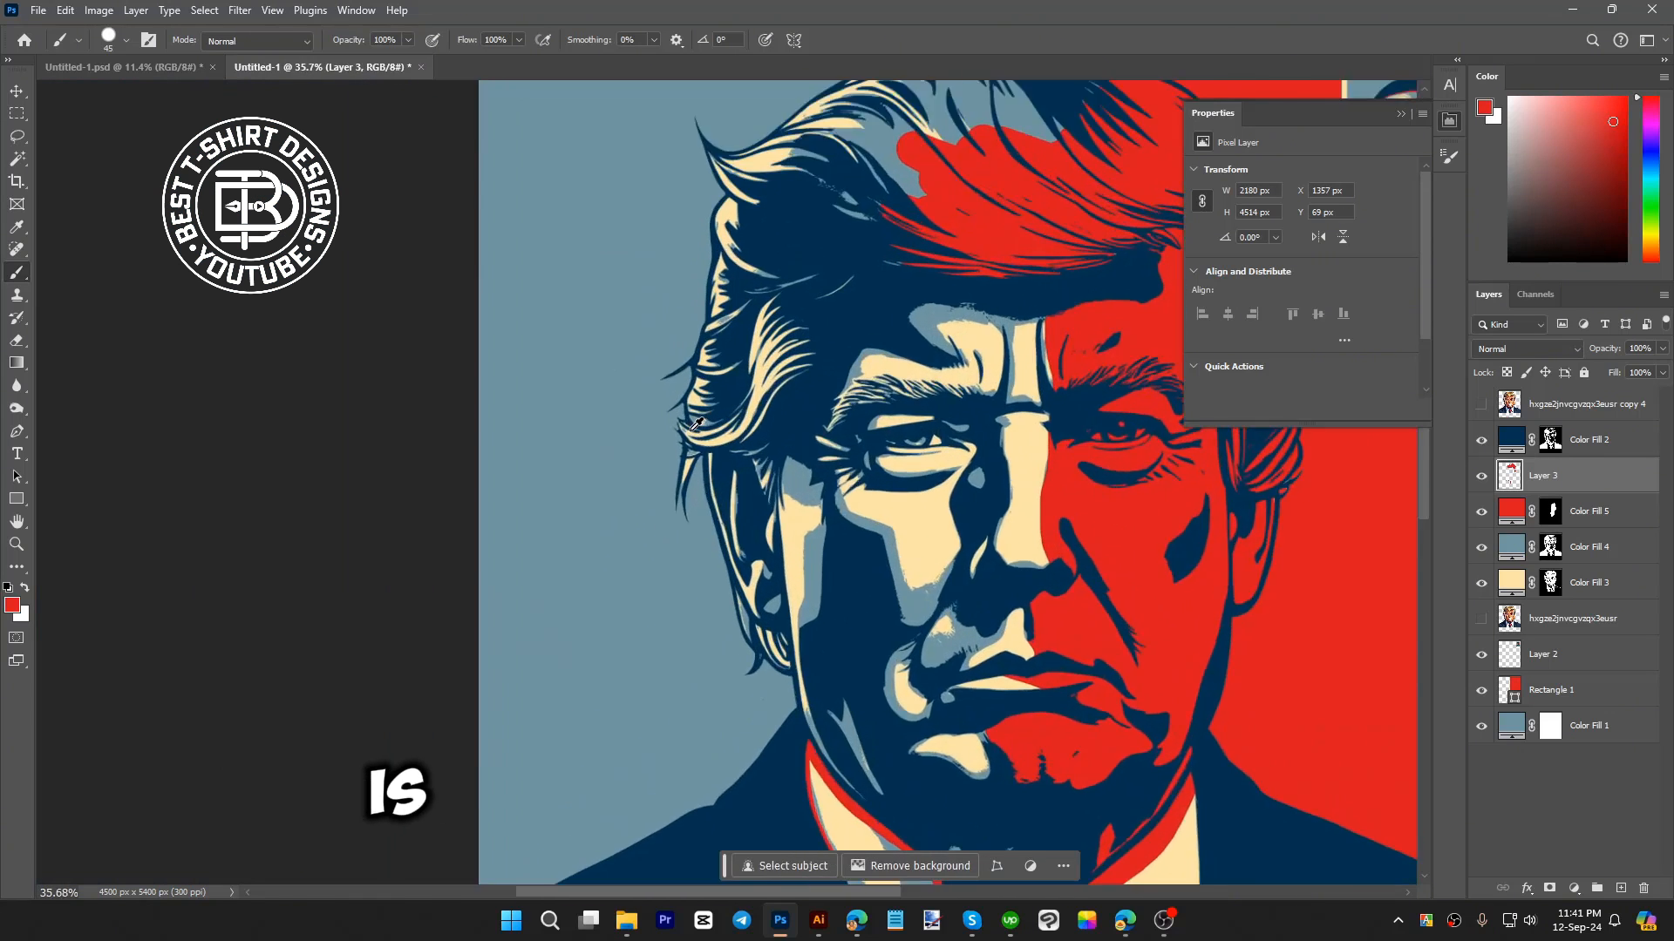
drag(720, 487, 764, 638)
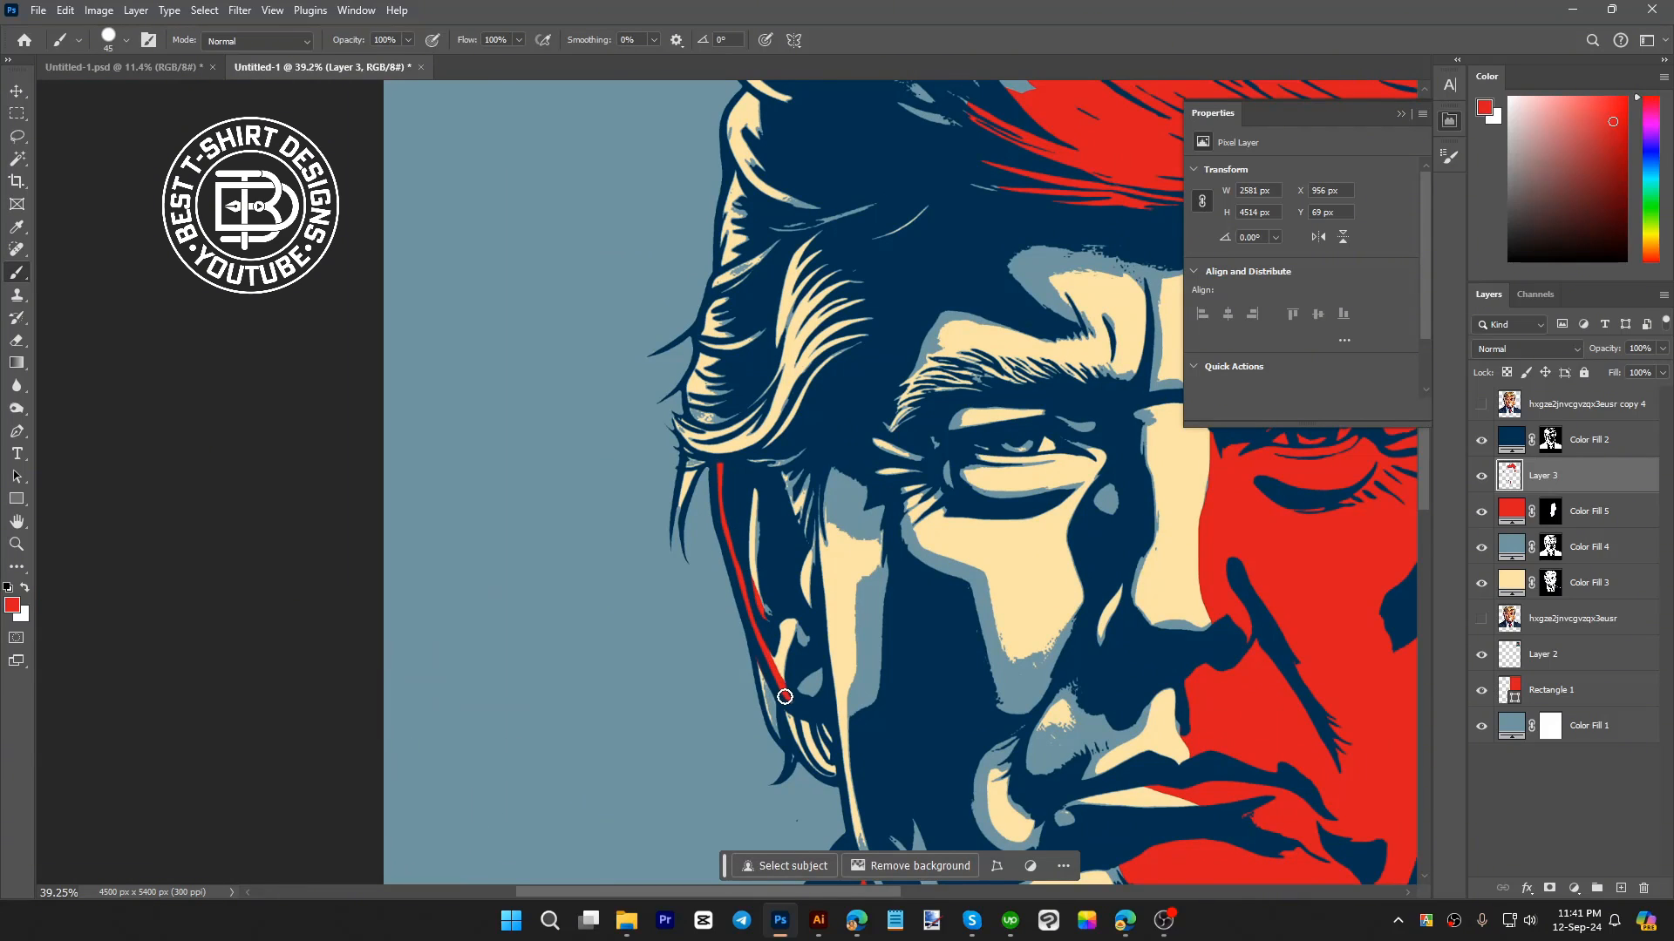
drag(751, 547, 751, 481)
scroll(774, 702, up, 5)
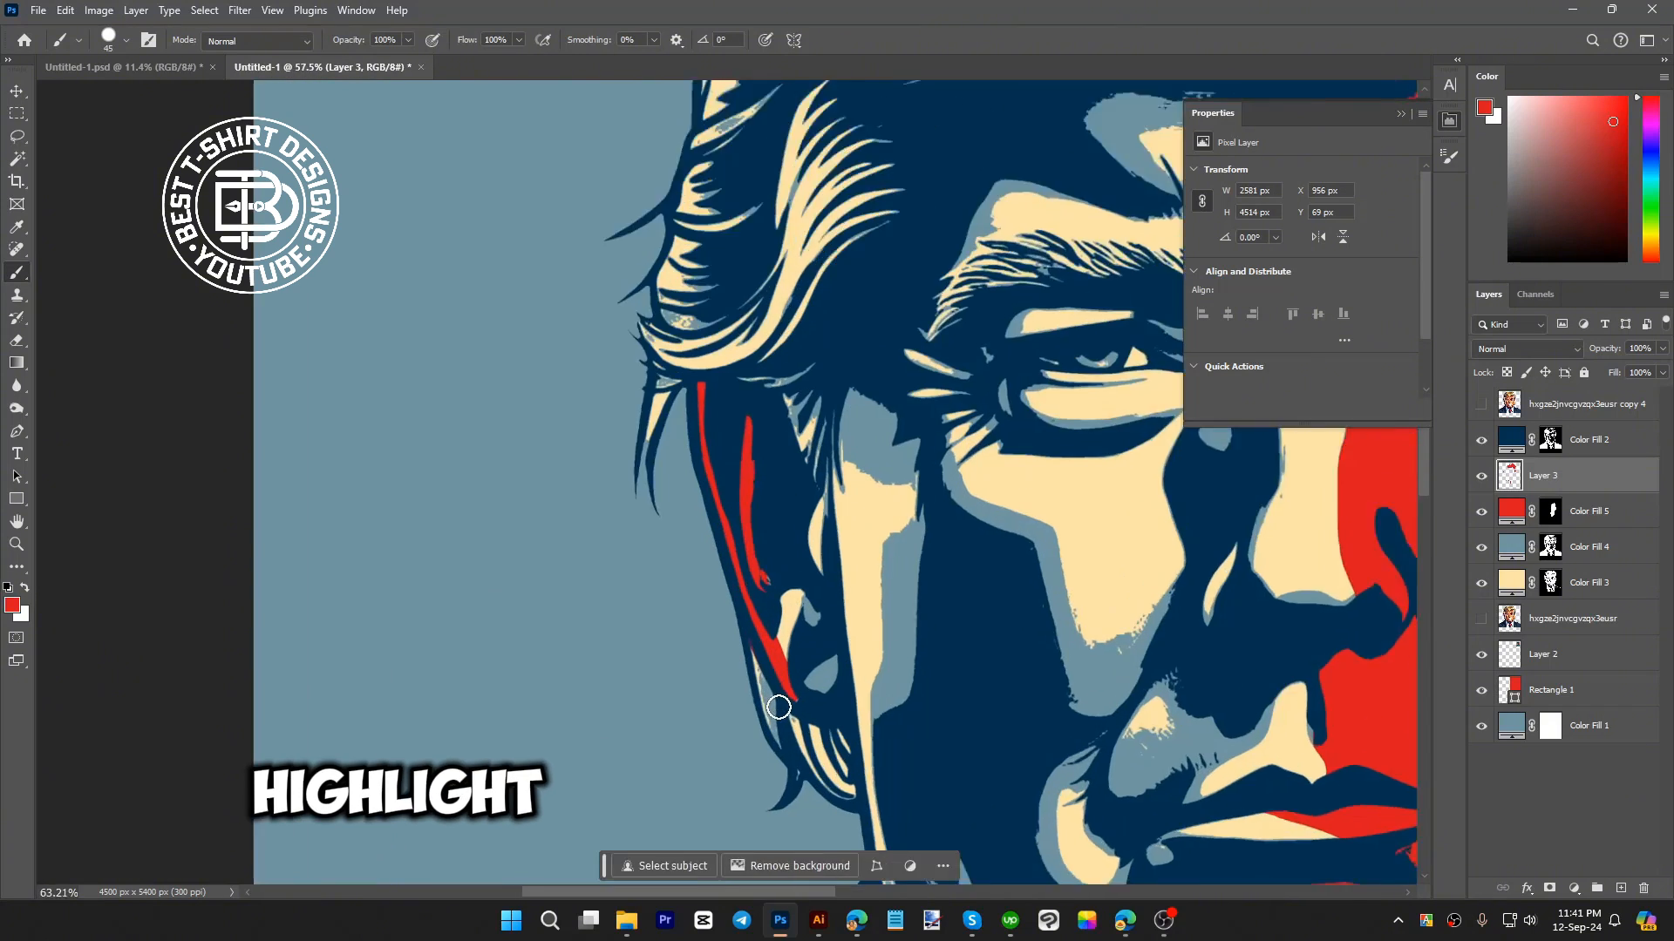
key(e)
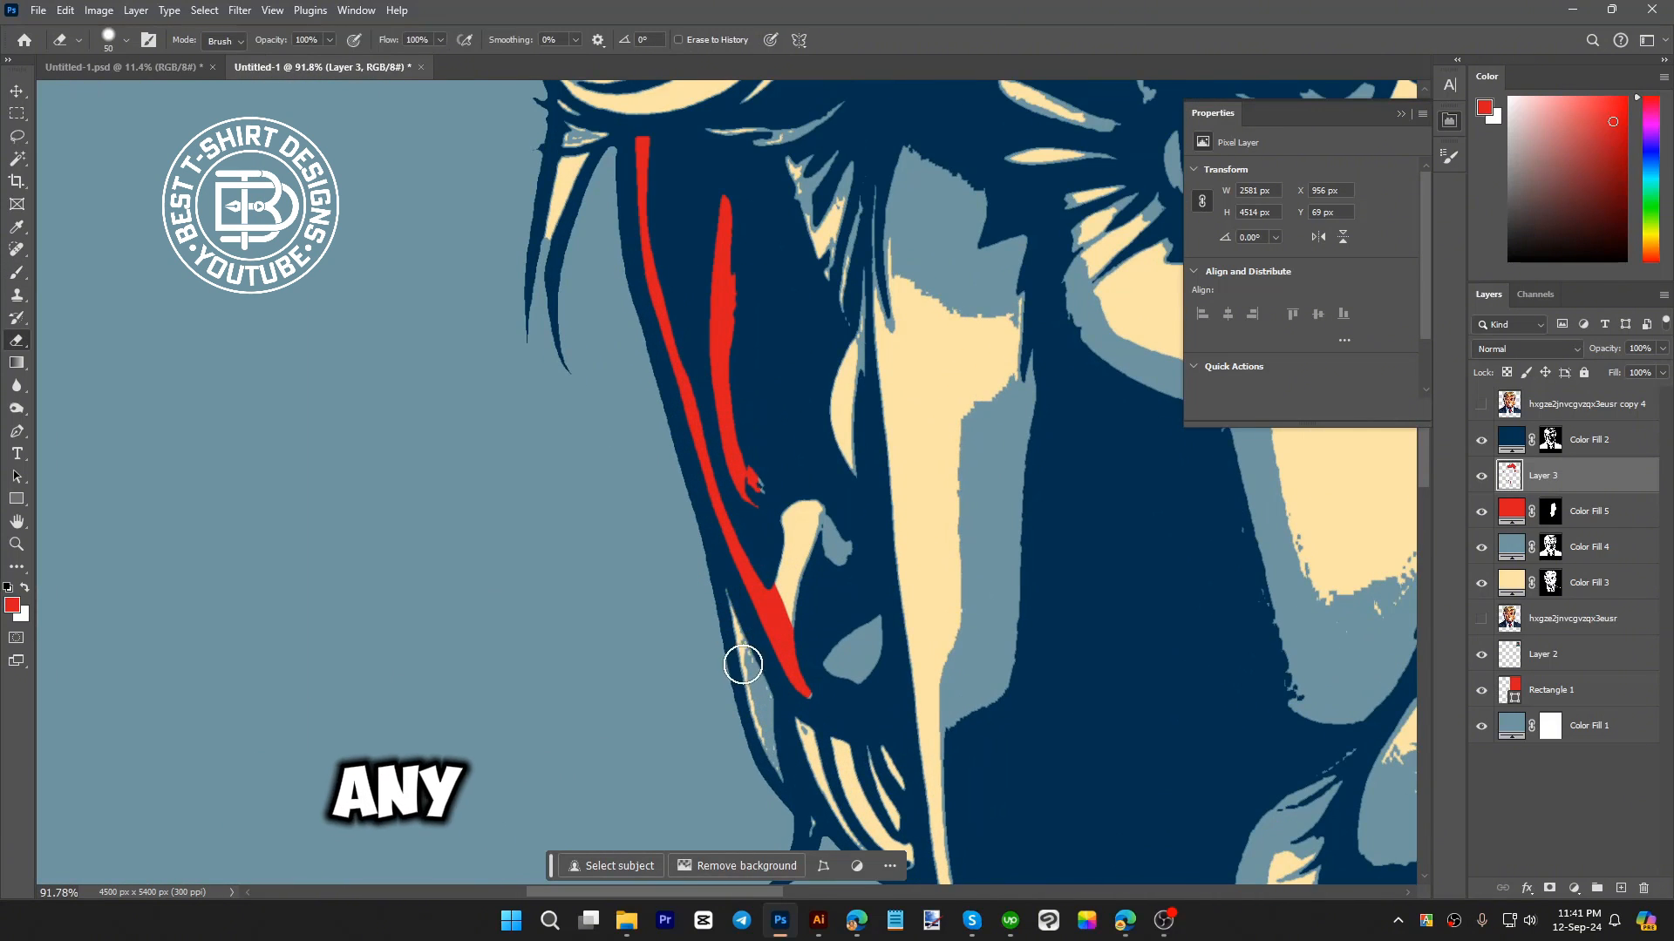
scroll(737, 680, down, 10)
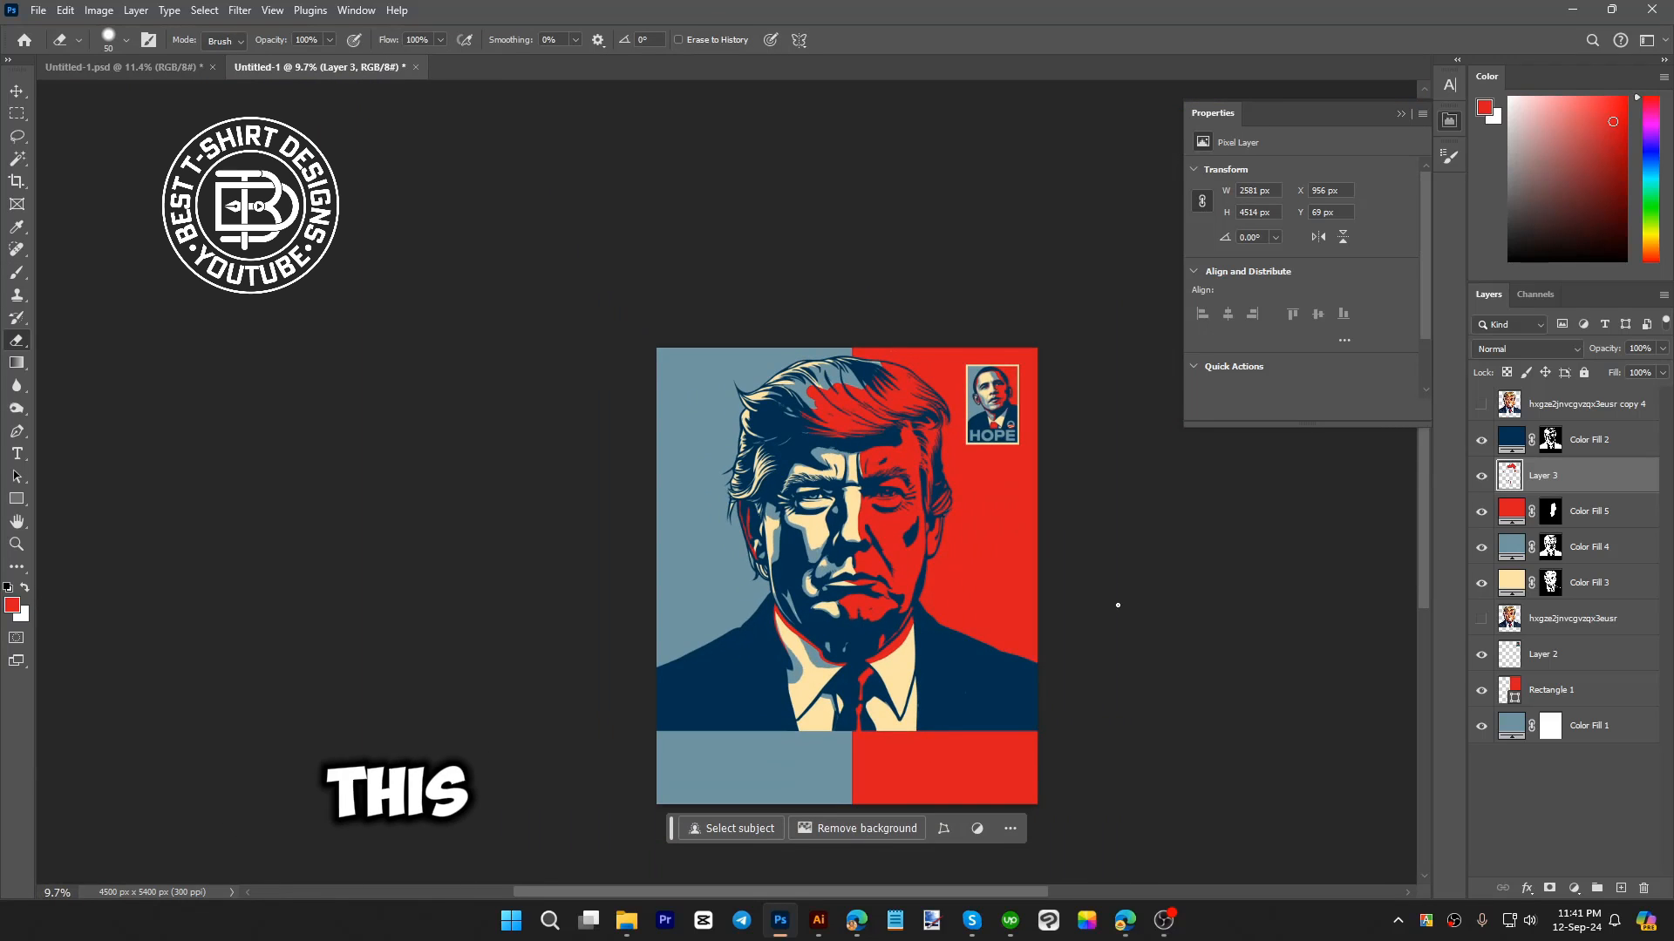
- Paint black over the eyeball on the red half of the face in the Color Fill 5 layer mask to remove the red there
scroll(958, 524, up, 8)
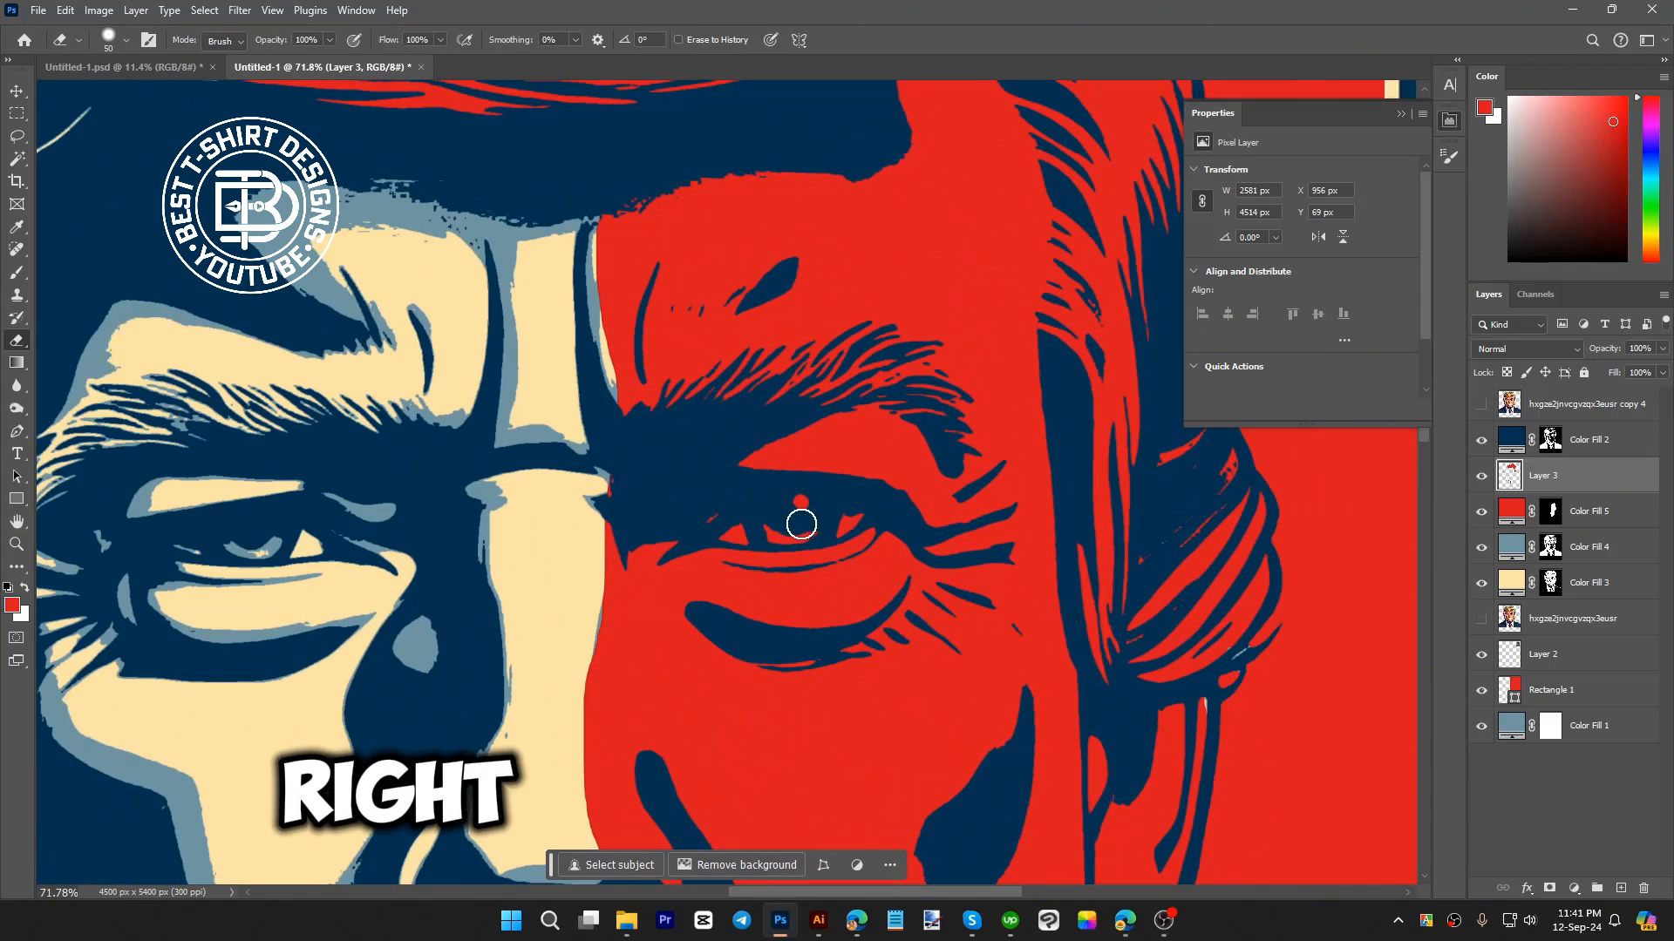
click(1537, 512)
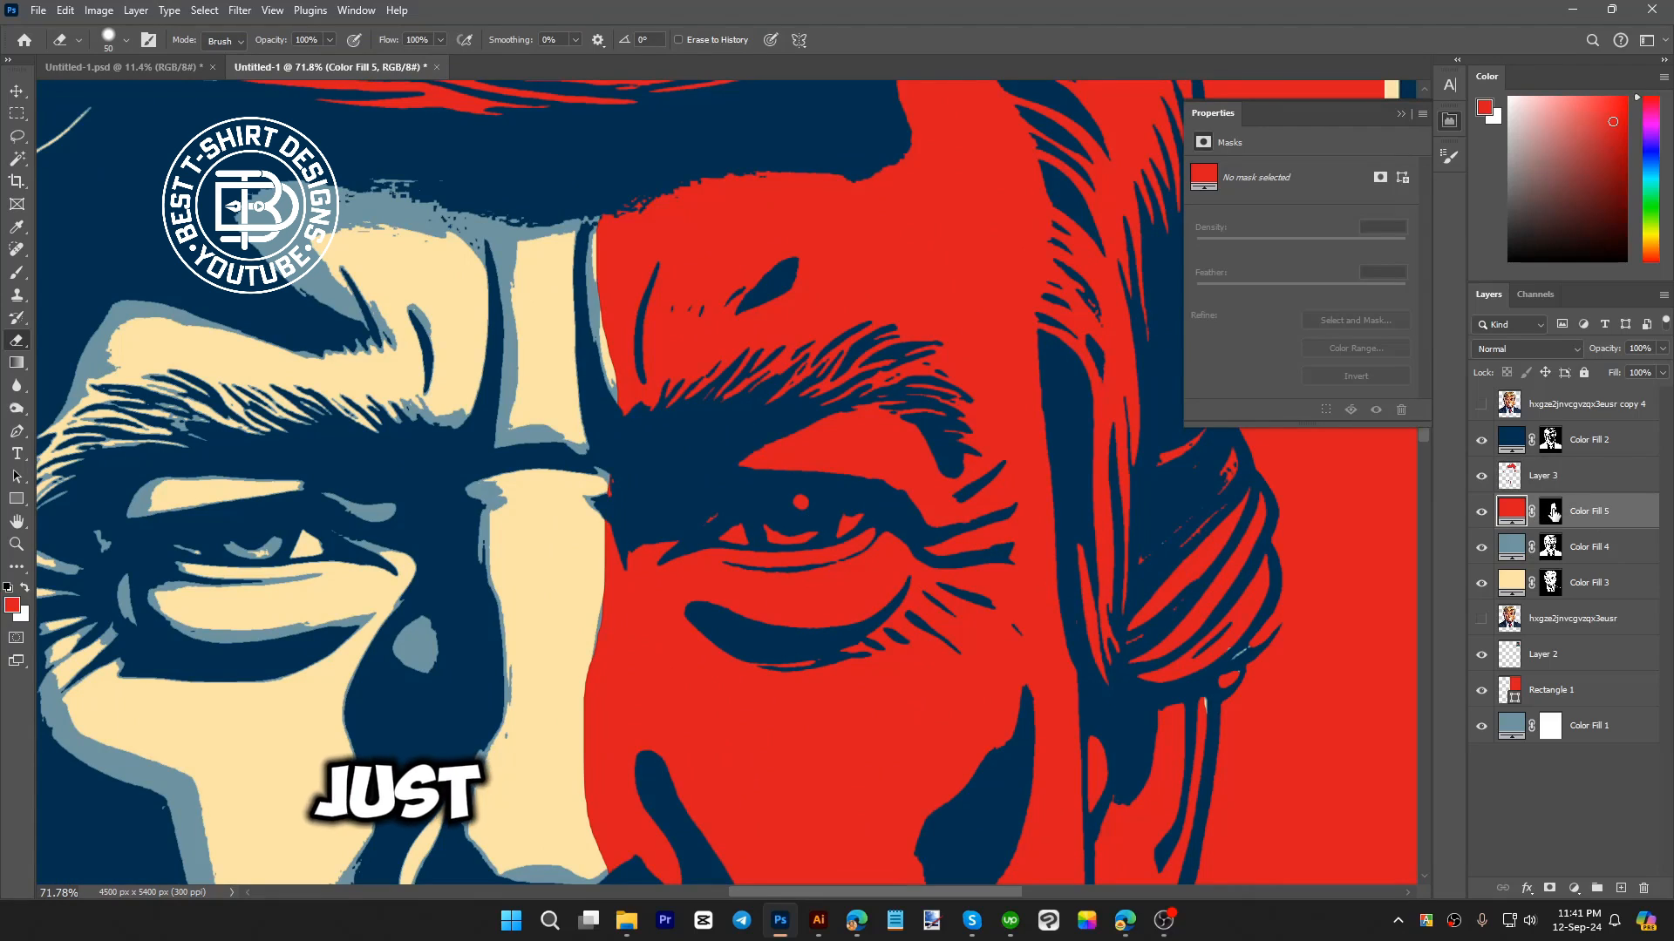
click(1552, 513)
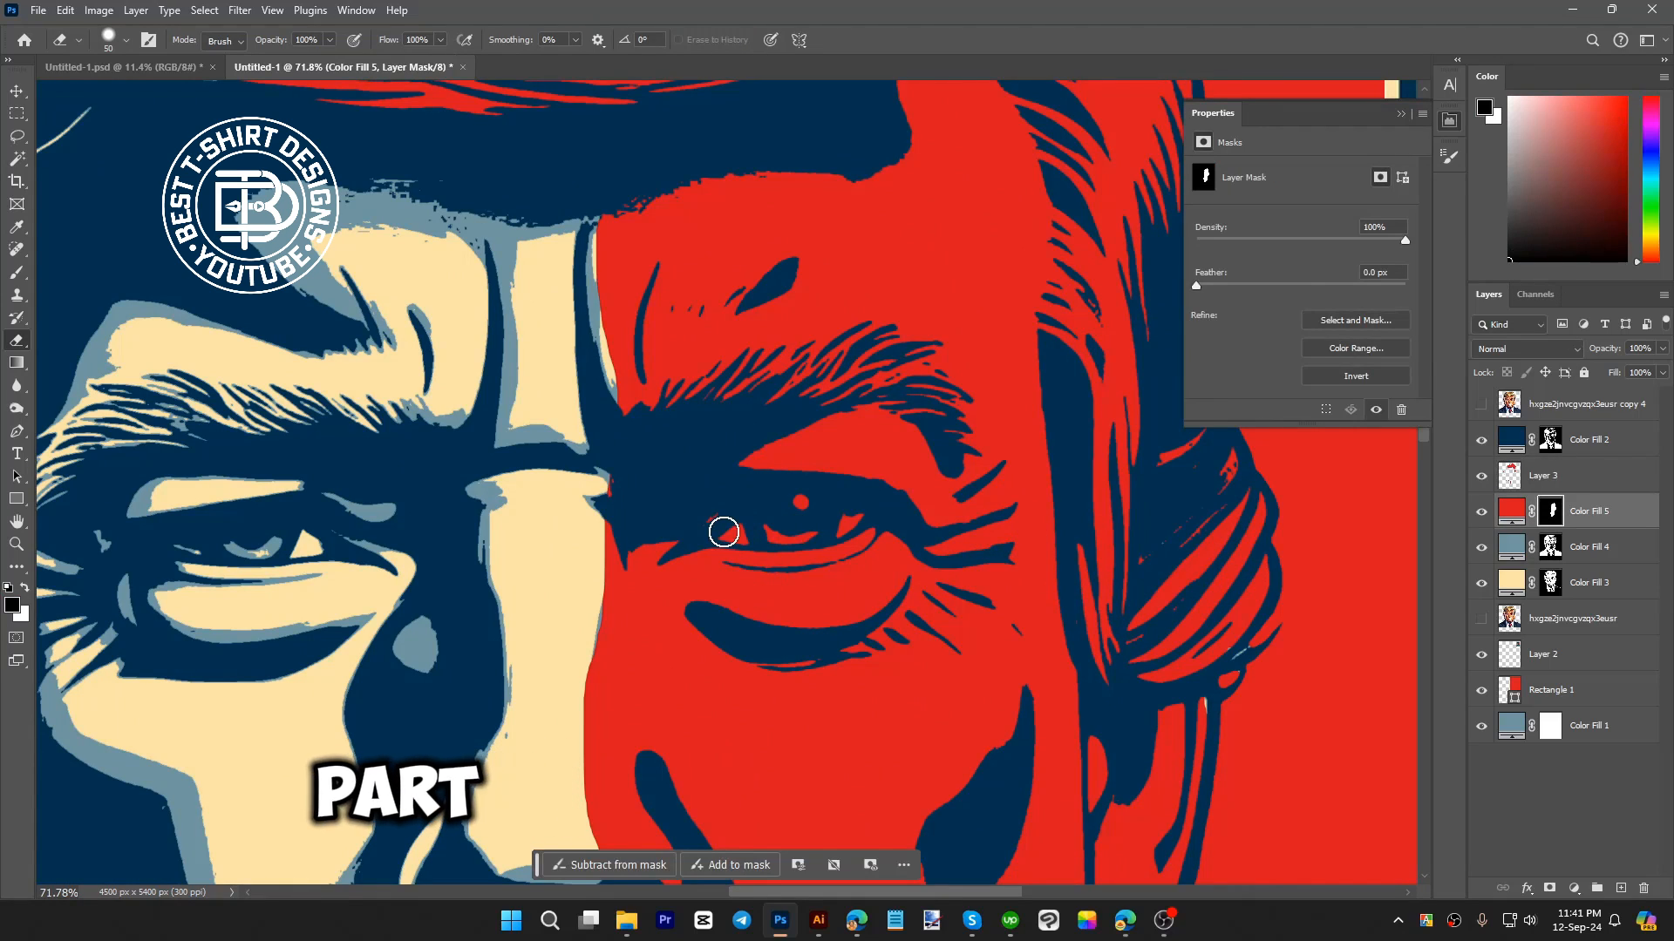
key(b)
mouse_move(725, 532)
mouse_down()
mouse_move(771, 528)
mouse_move(714, 534)
mouse_move(840, 524)
mouse_move(771, 503)
mouse_up()
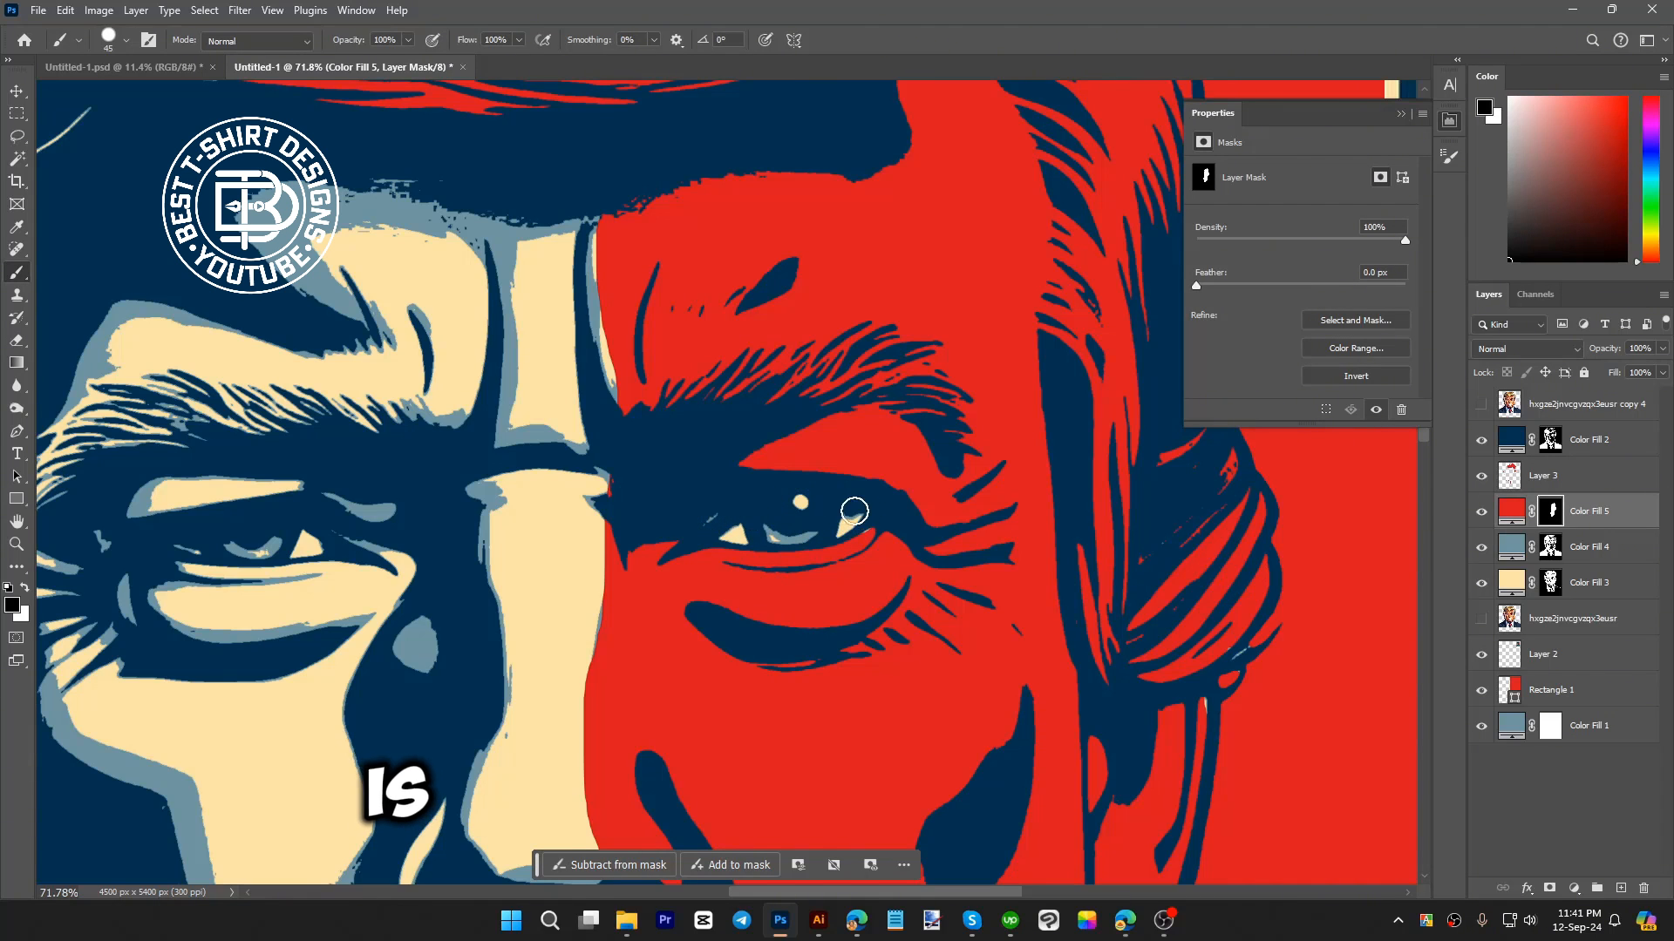
scroll(939, 507, down, 3)
scroll(939, 508, down, 3)
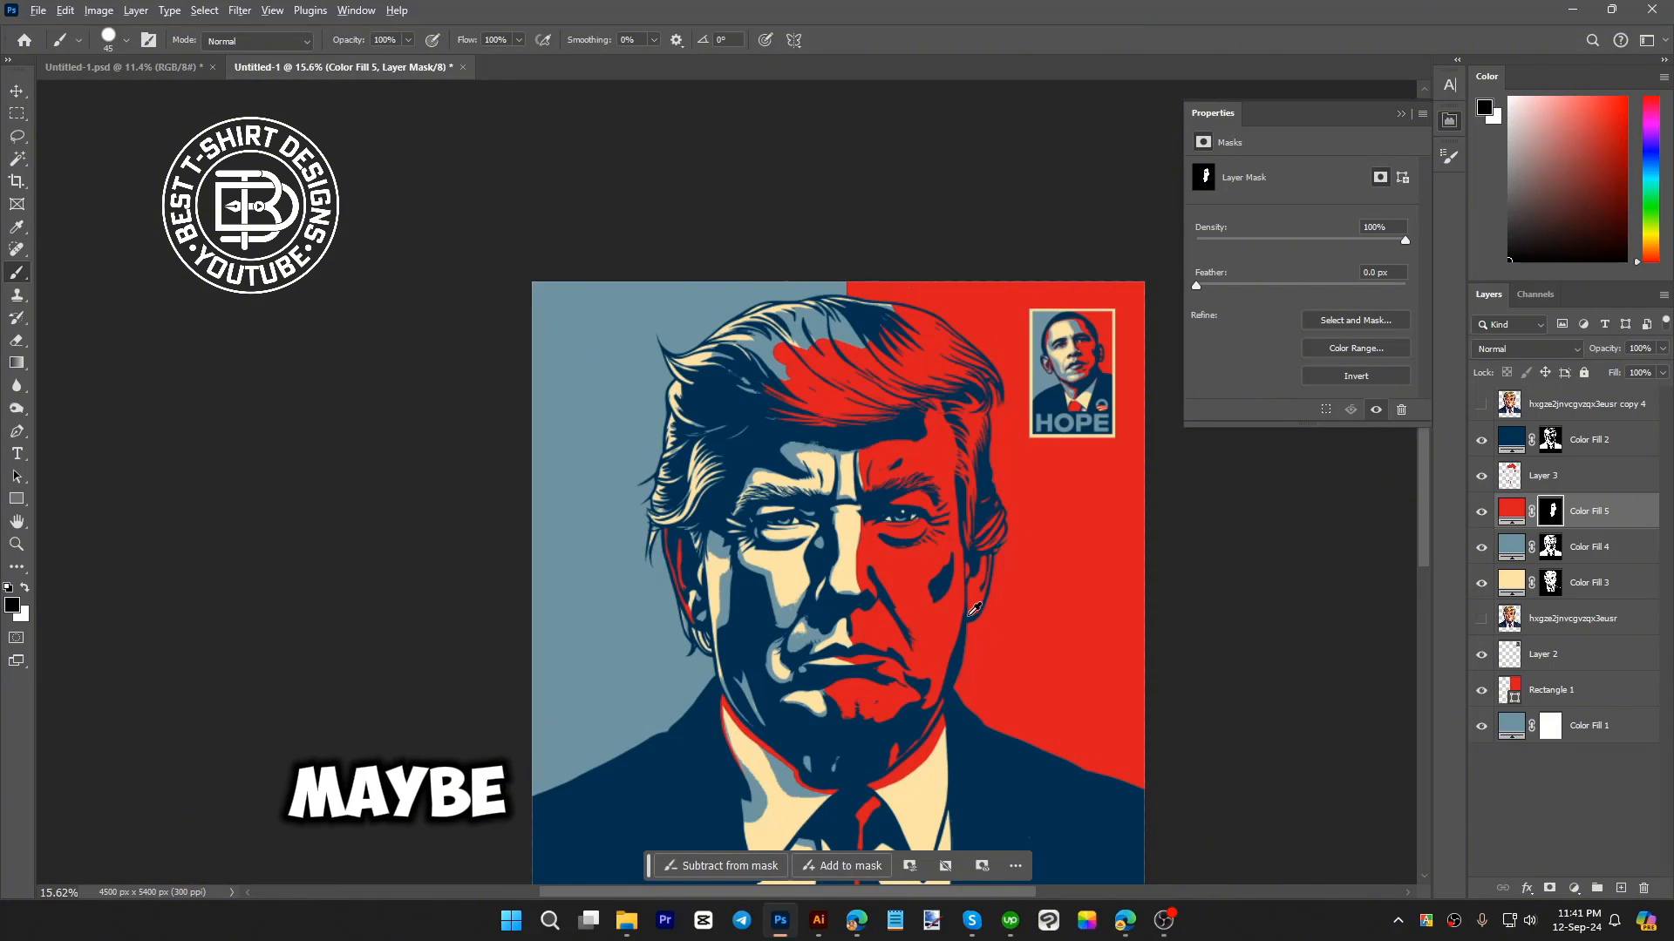
scroll(954, 611, up, 3)
scroll(908, 595, down, 4)
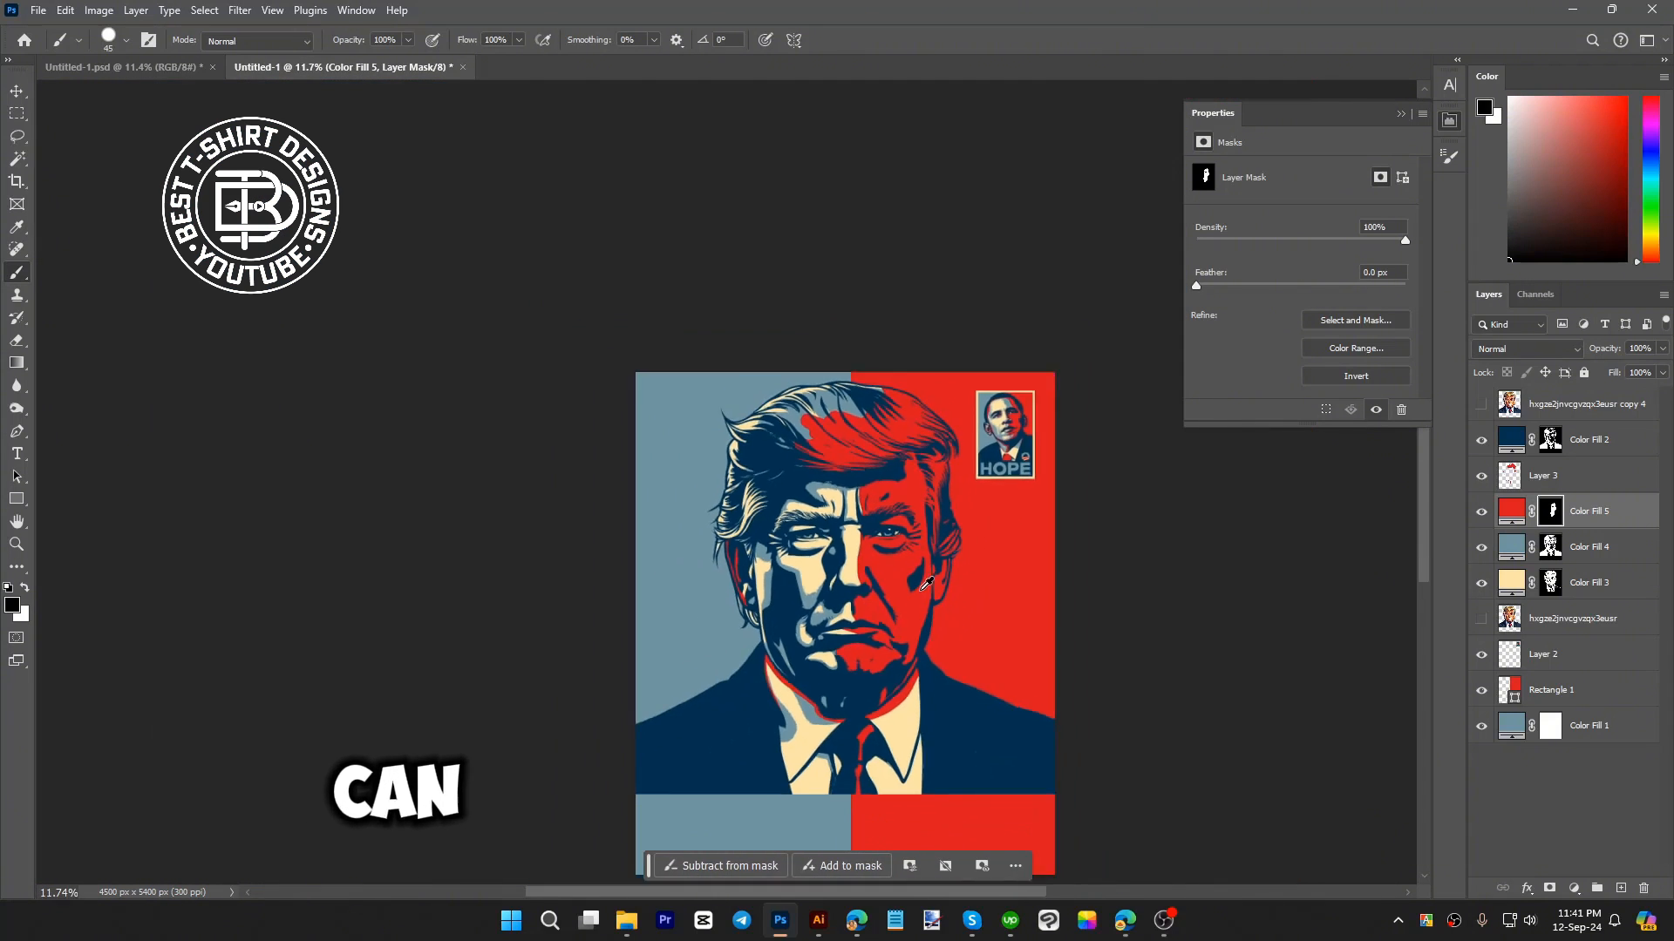
- Deselect all layers and draw a rectangle about 5400 by 416 px overlapping the top edge of the canvas
key(v)
click(1202, 656)
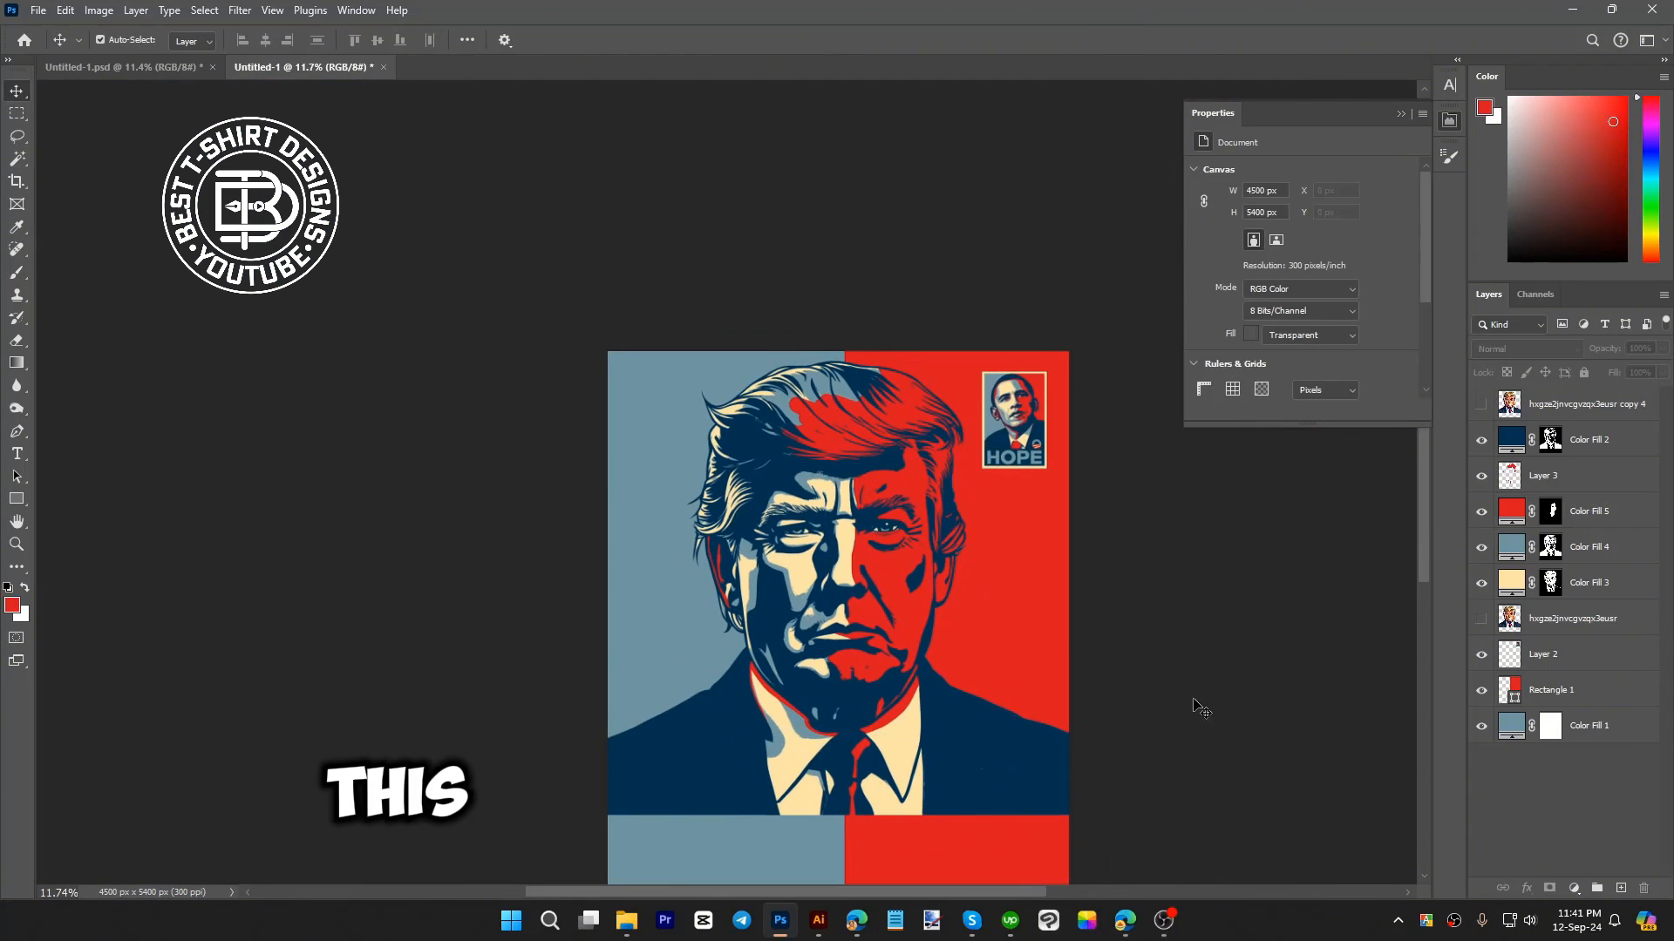
drag(1195, 714, 1198, 639)
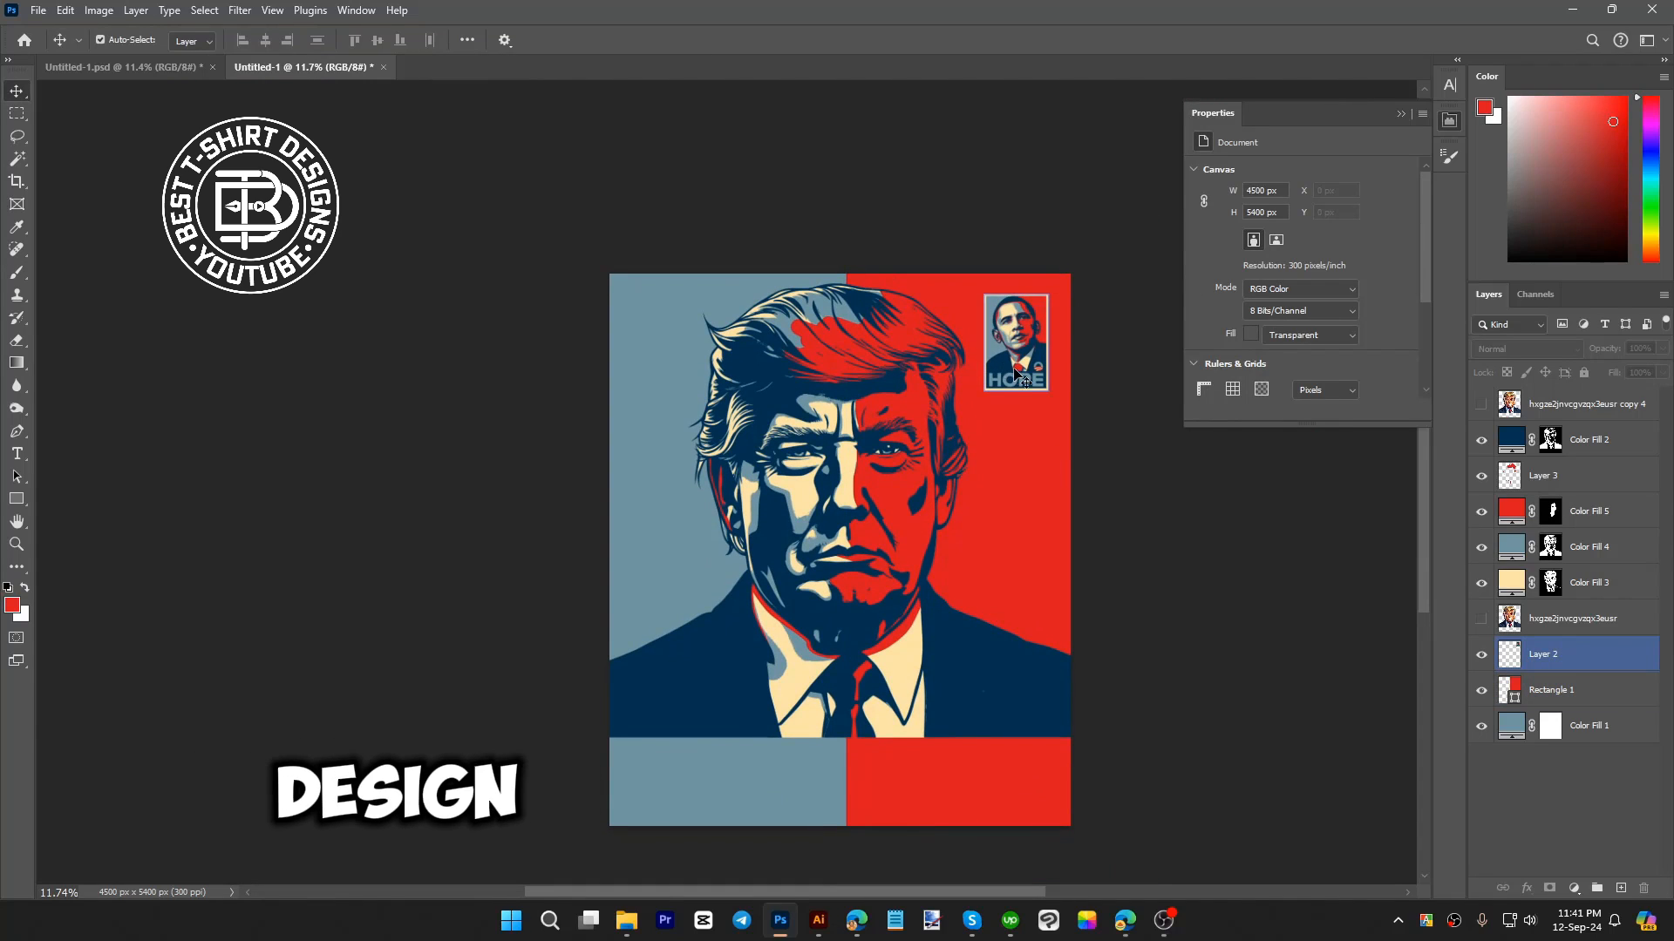
click(17, 499)
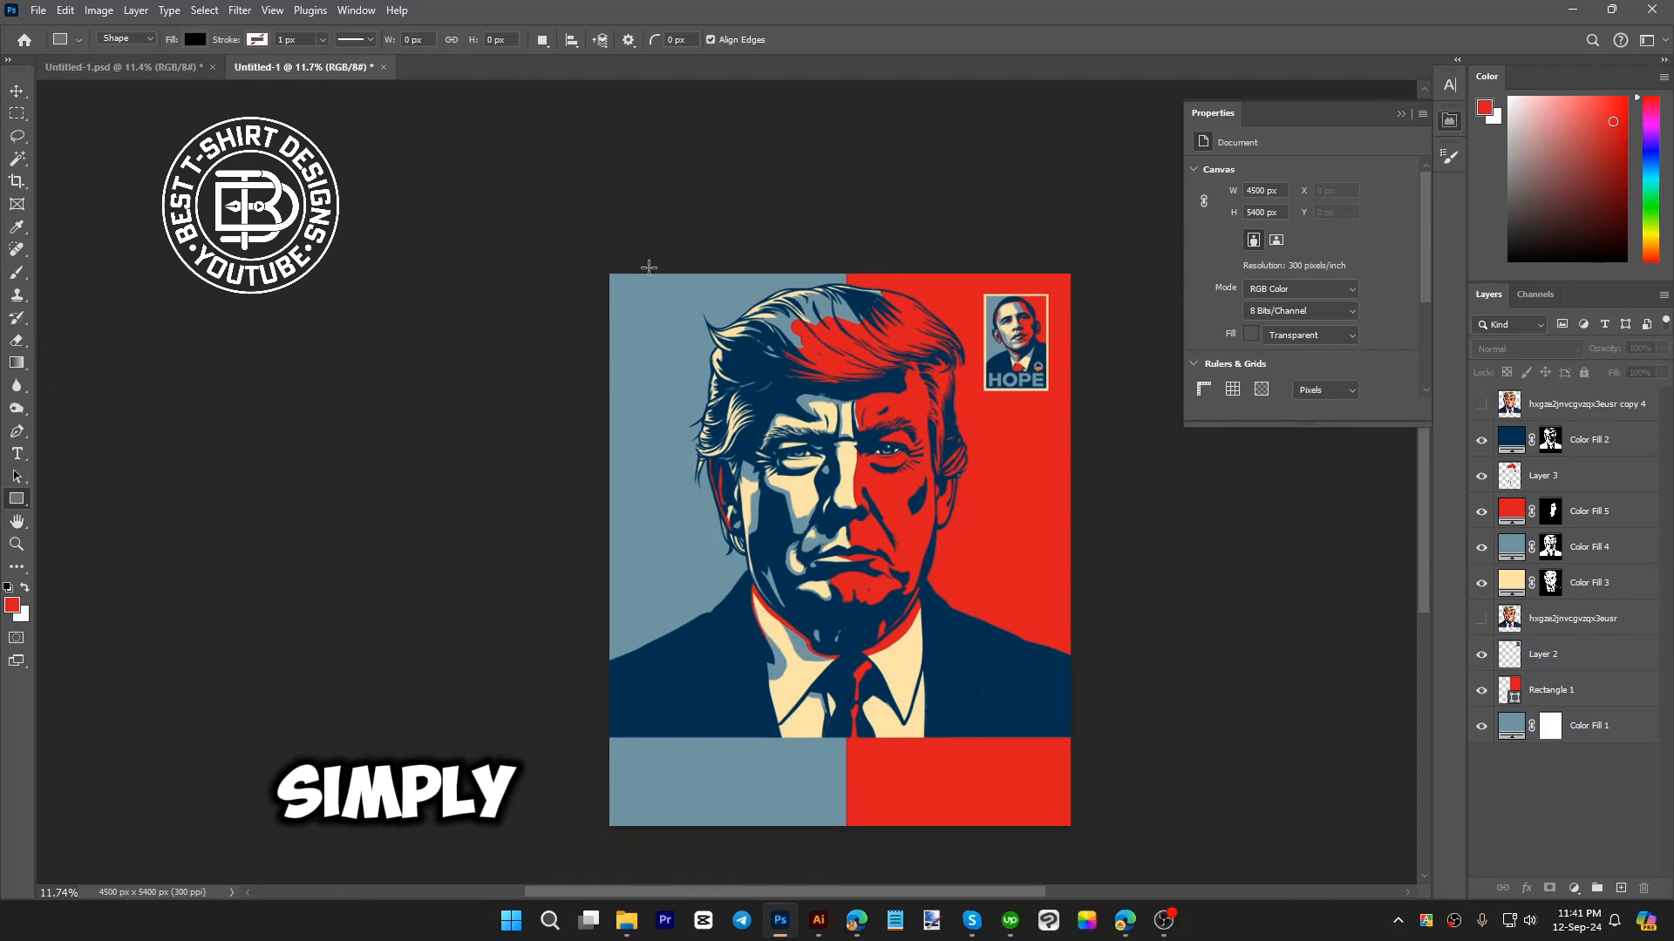
drag(576, 242, 1129, 283)
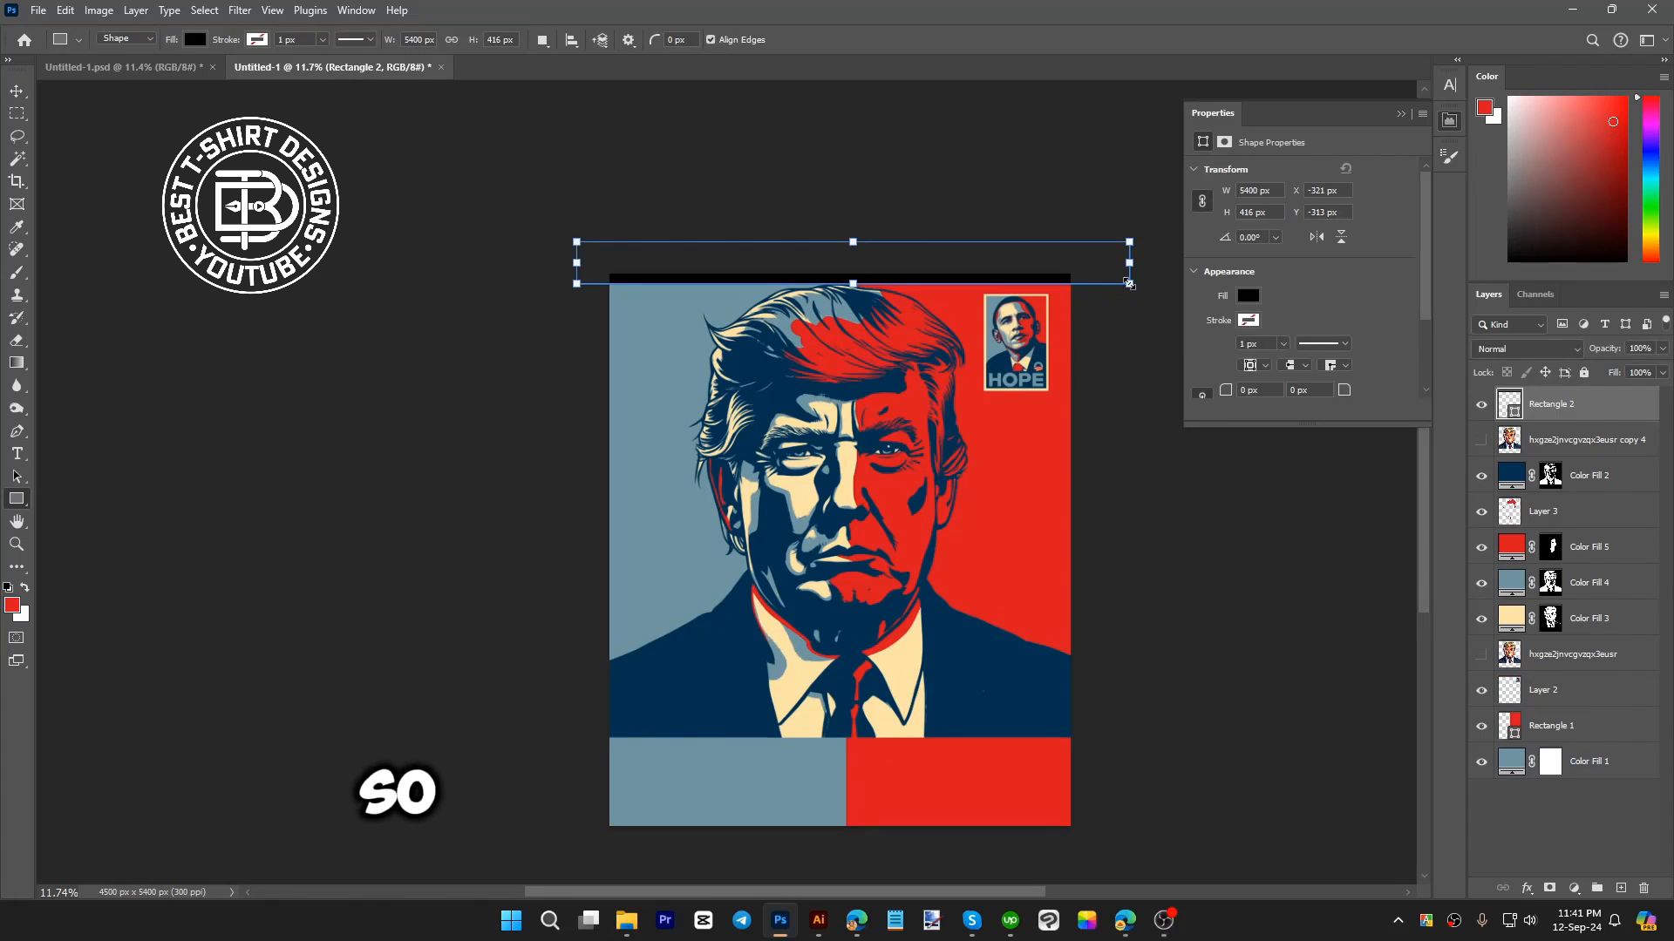
- Fill the top strip with the recently used cream colour #fce4a8
click(1246, 297)
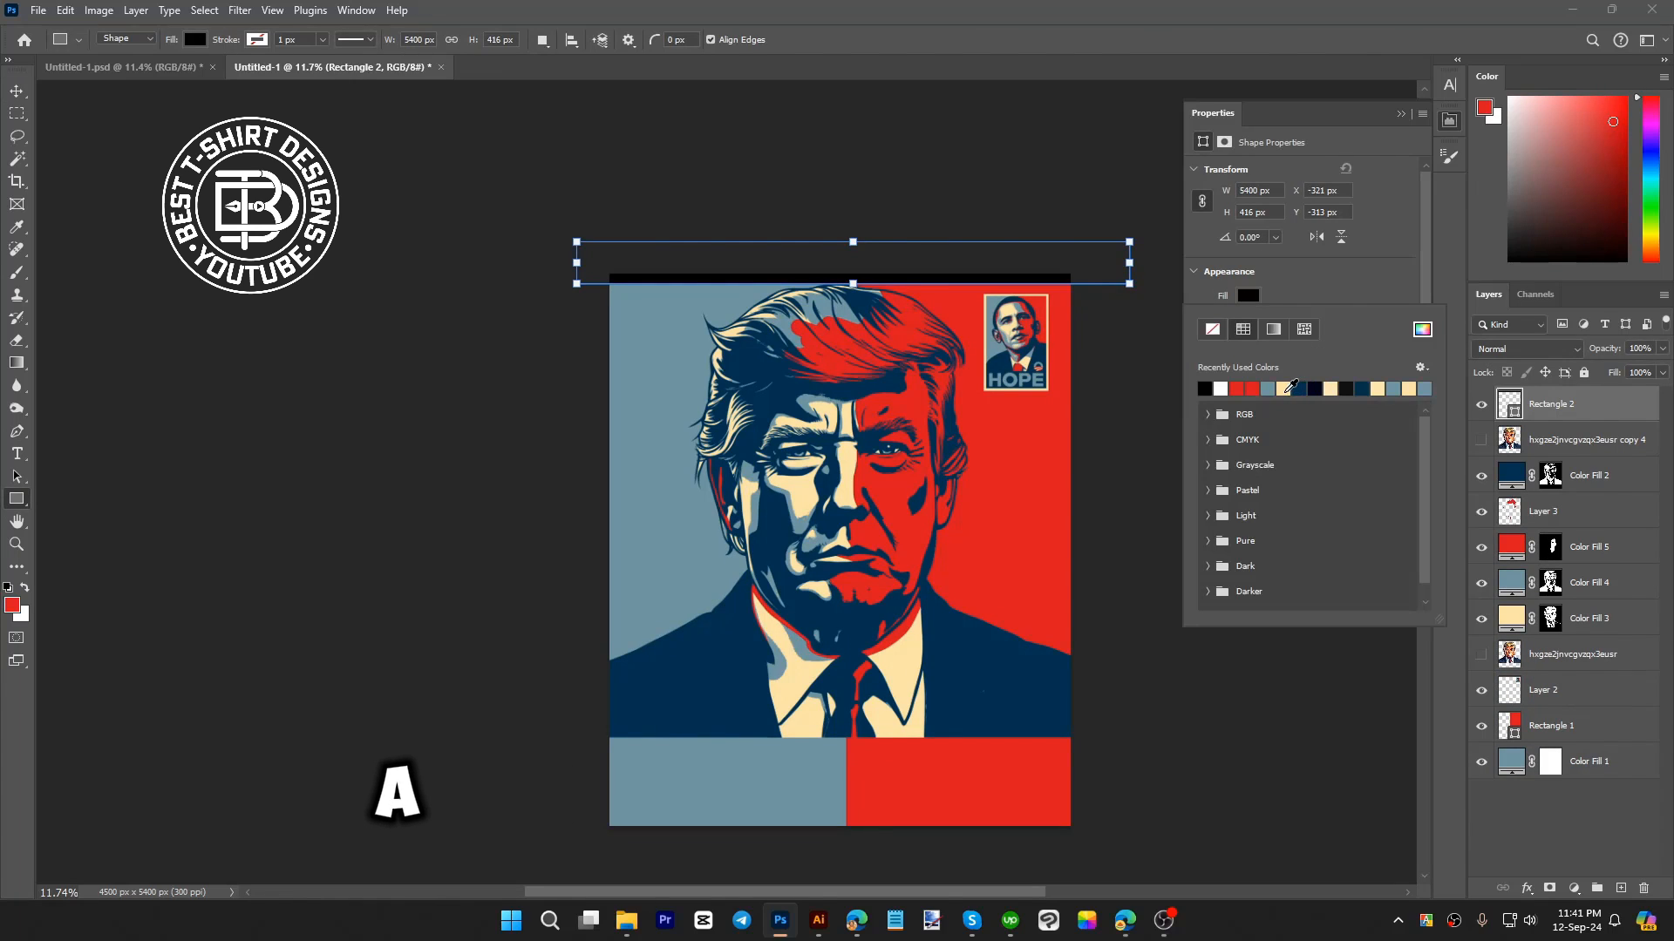
click(1282, 389)
click(1422, 328)
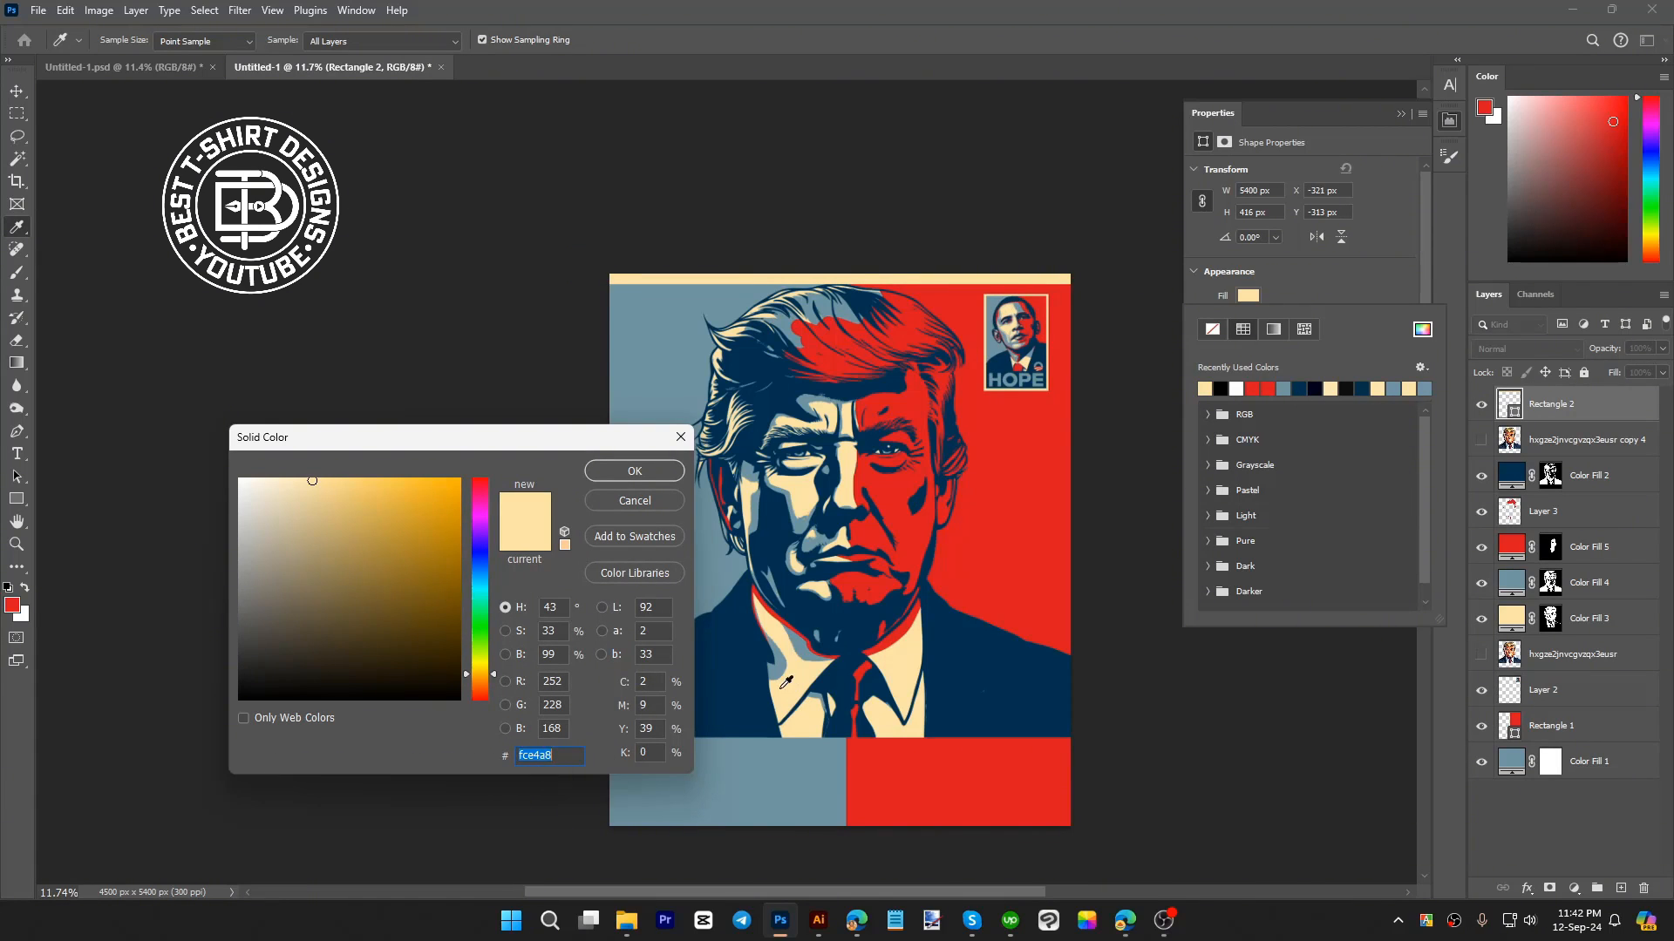
click(629, 471)
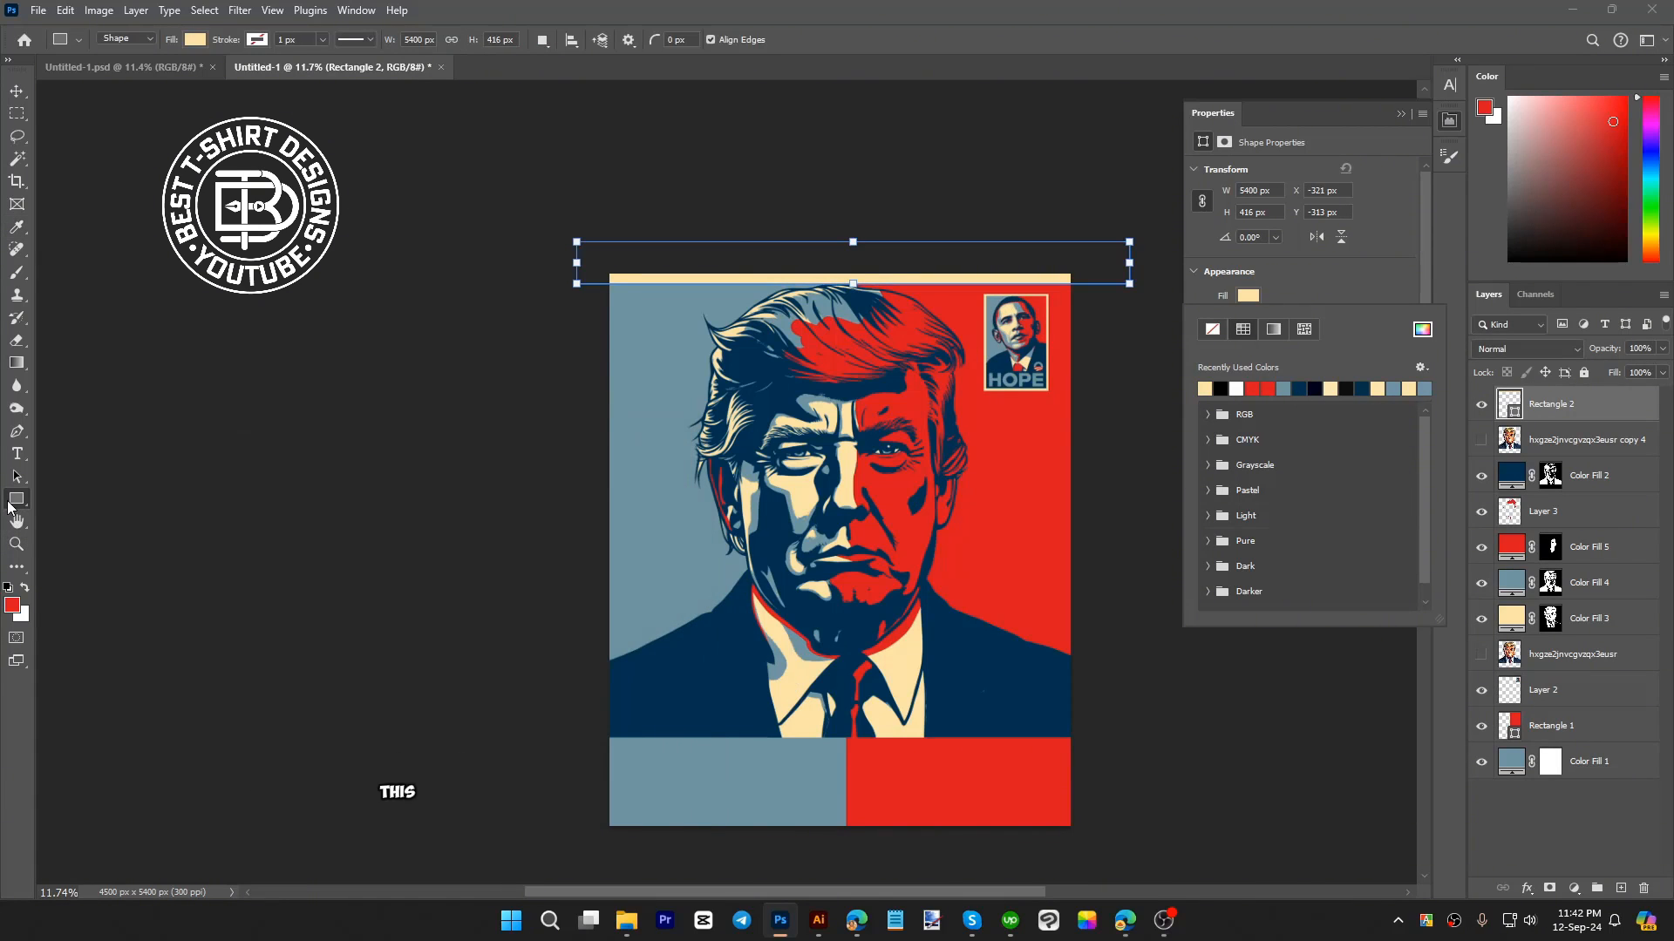
- Draw cream strips over the bottom, right and left canvas edges, the side ones about 628 and 466 px wide, to complete the frame
drag(596, 816, 1109, 874)
drag(1124, 255, 1060, 856)
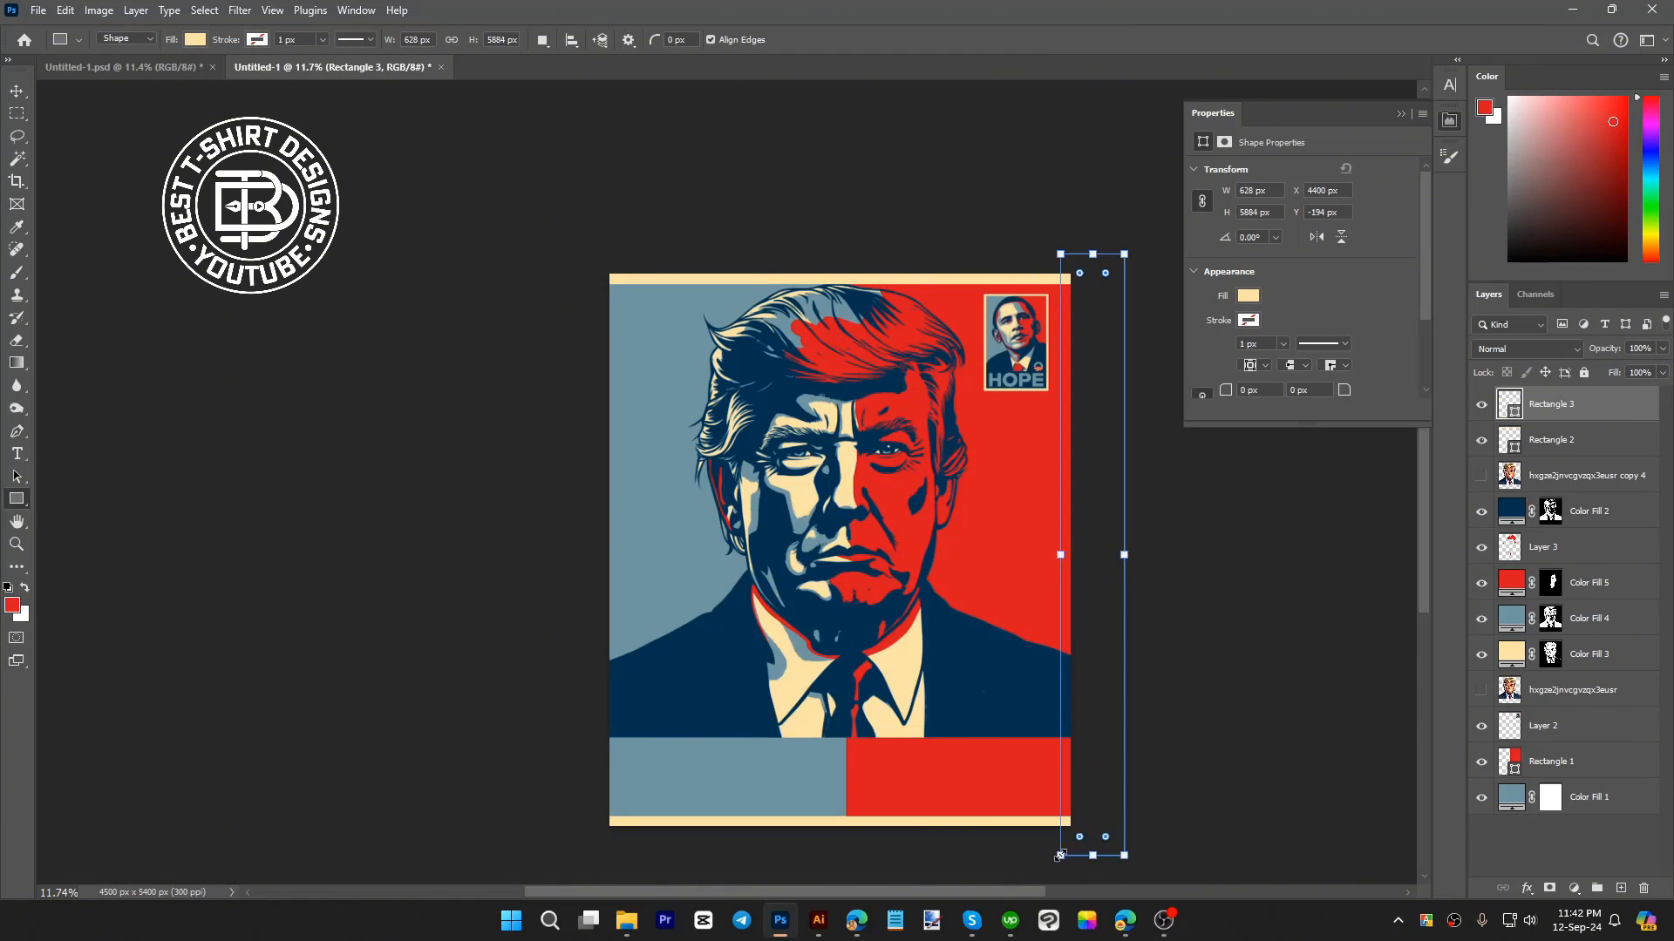
drag(571, 236, 618, 869)
key(v)
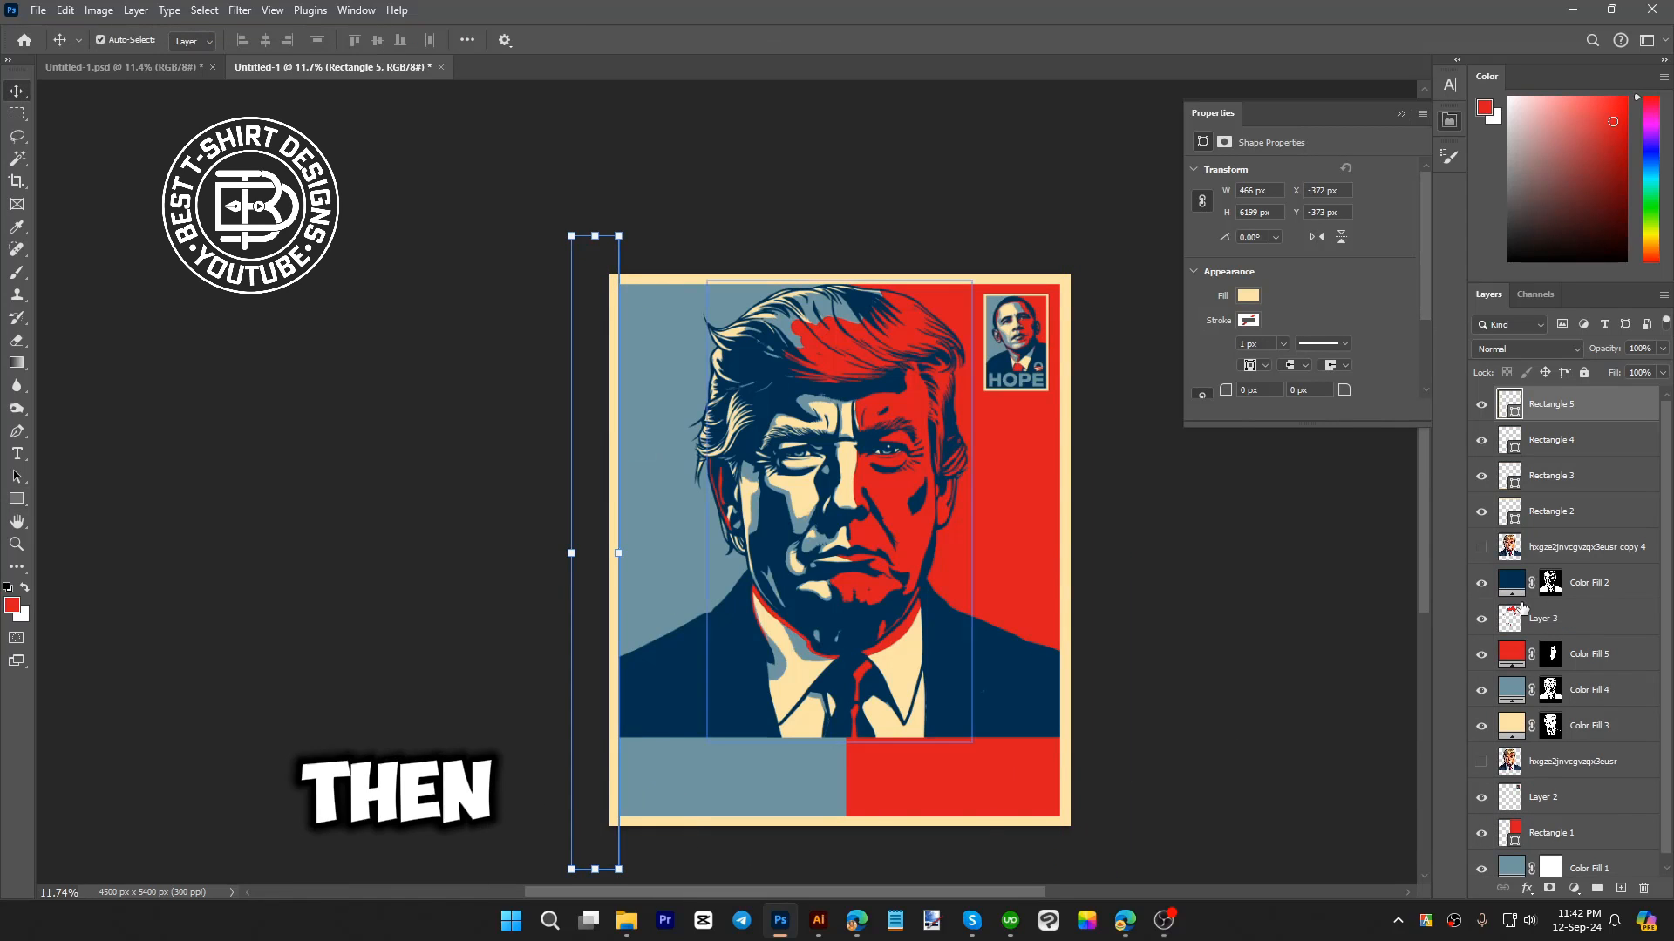
- Draw a rectangle about 5110 by 1267 px across the bottom of the poster and fill it with the recent dark navy
click(17, 498)
drag(591, 713, 1114, 842)
click(1250, 298)
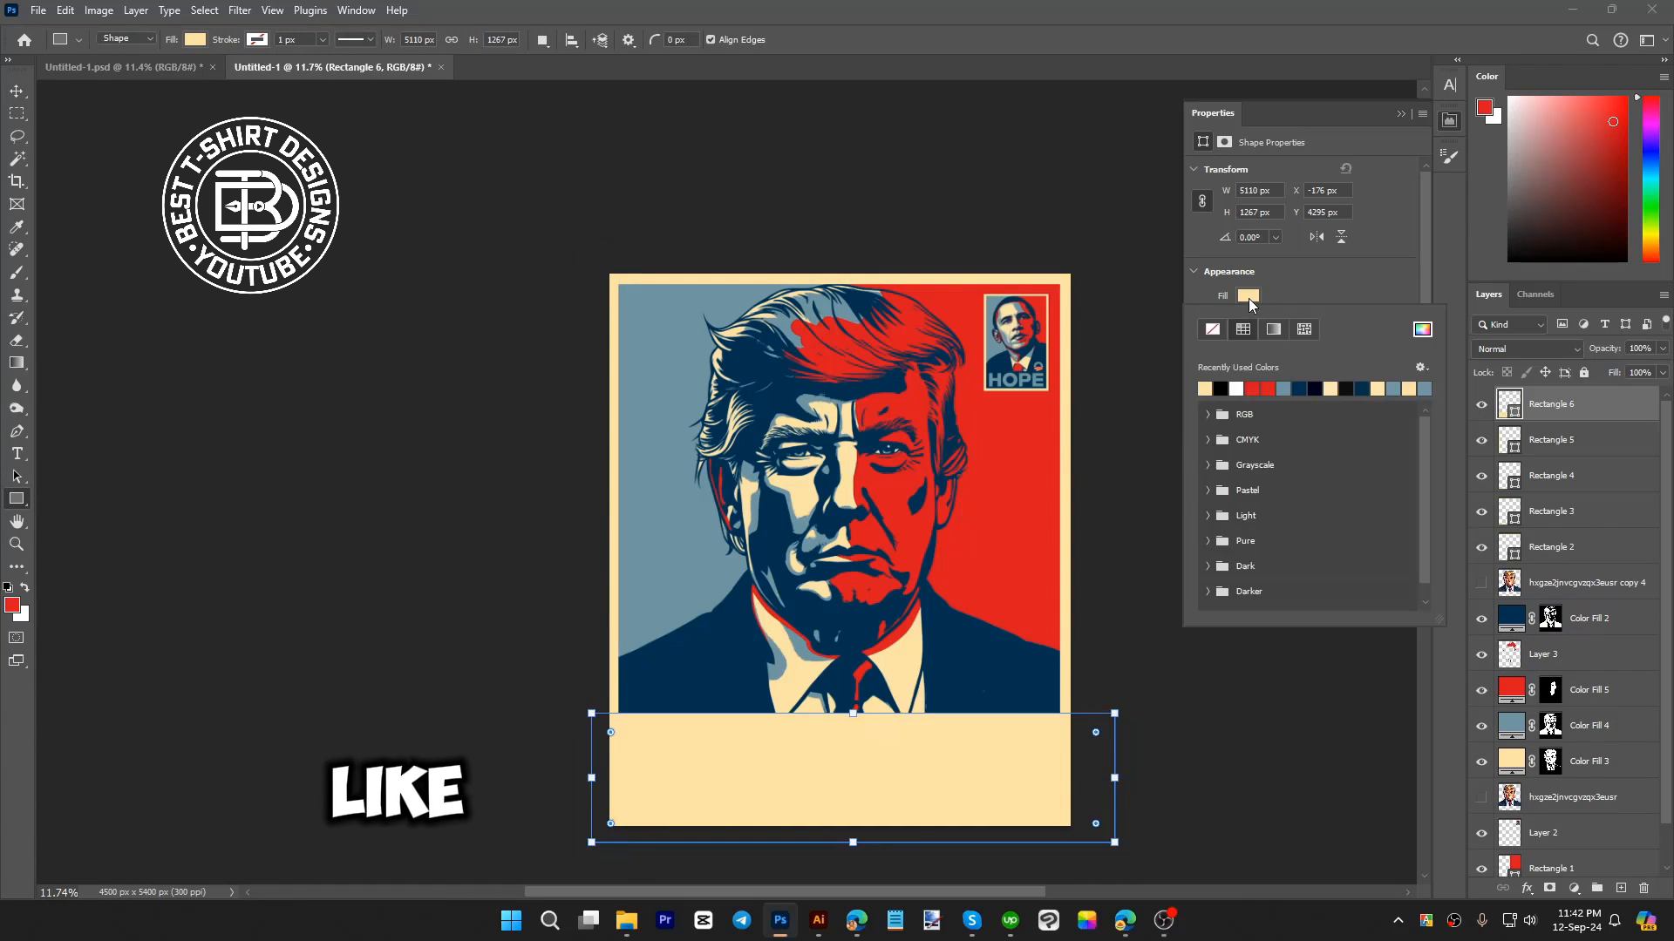
click(1300, 389)
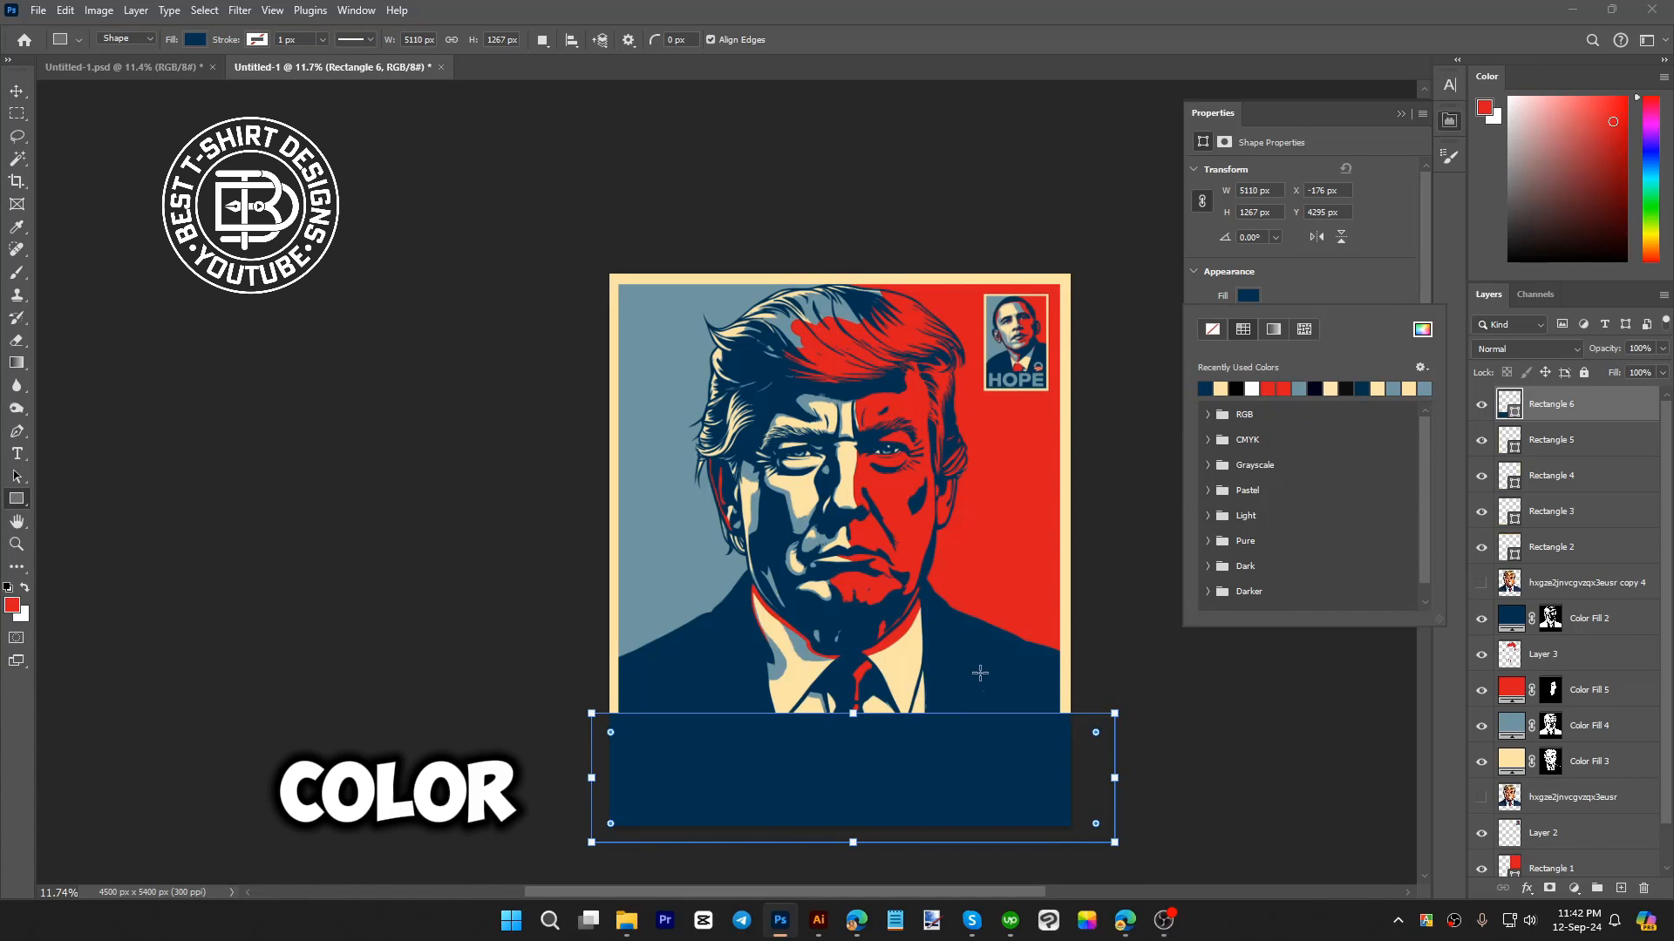
- Move the navy Rectangle 6 layer between Rectangle 3 and Rectangle 2 in the layer order and deselect it
drag(1580, 399, 1563, 545)
key(v)
click(1251, 730)
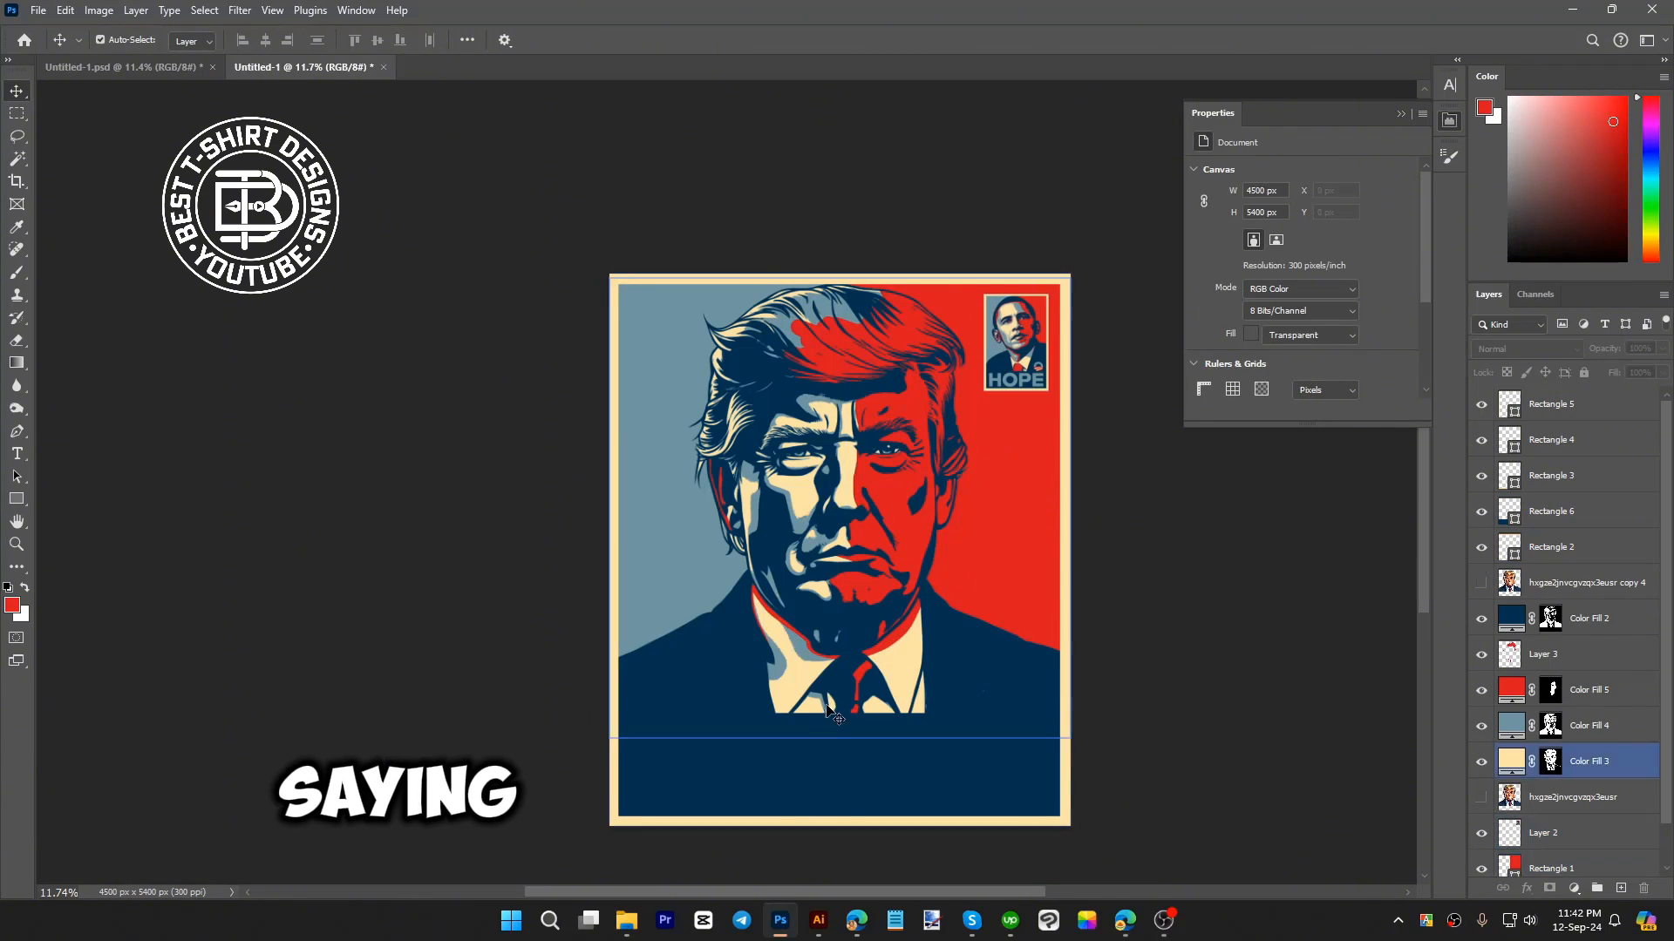
- Add the text 'MERICA in Aachen Regular, 102 pt, on the navy panel
key(t)
click(709, 772)
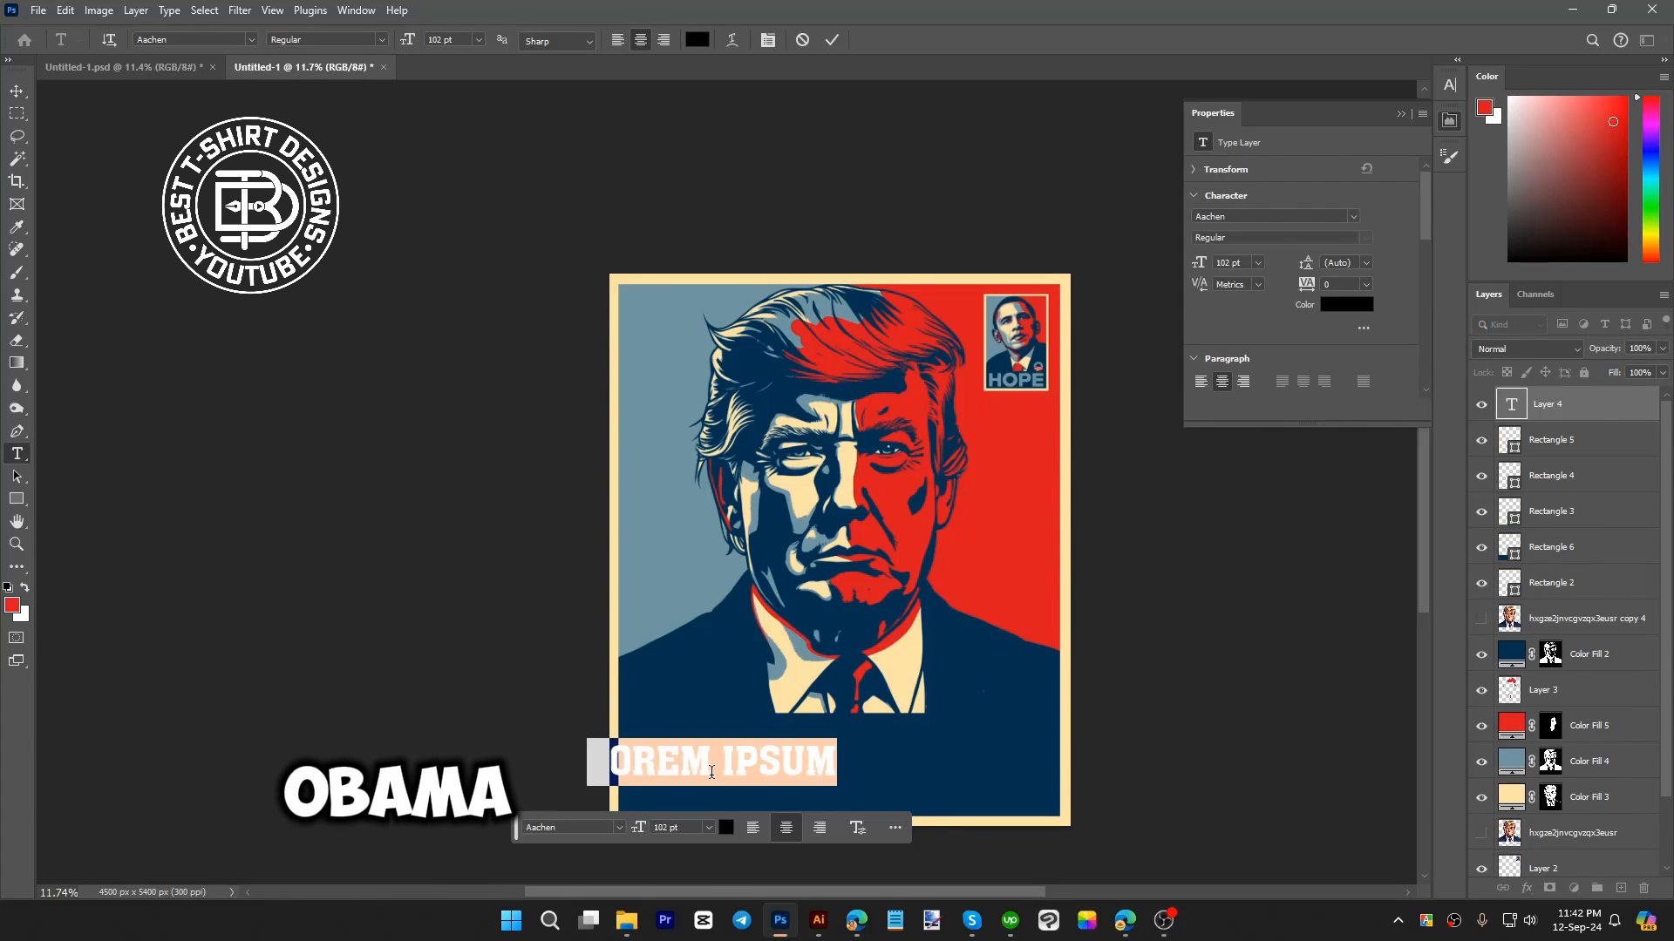
text('MERICA)
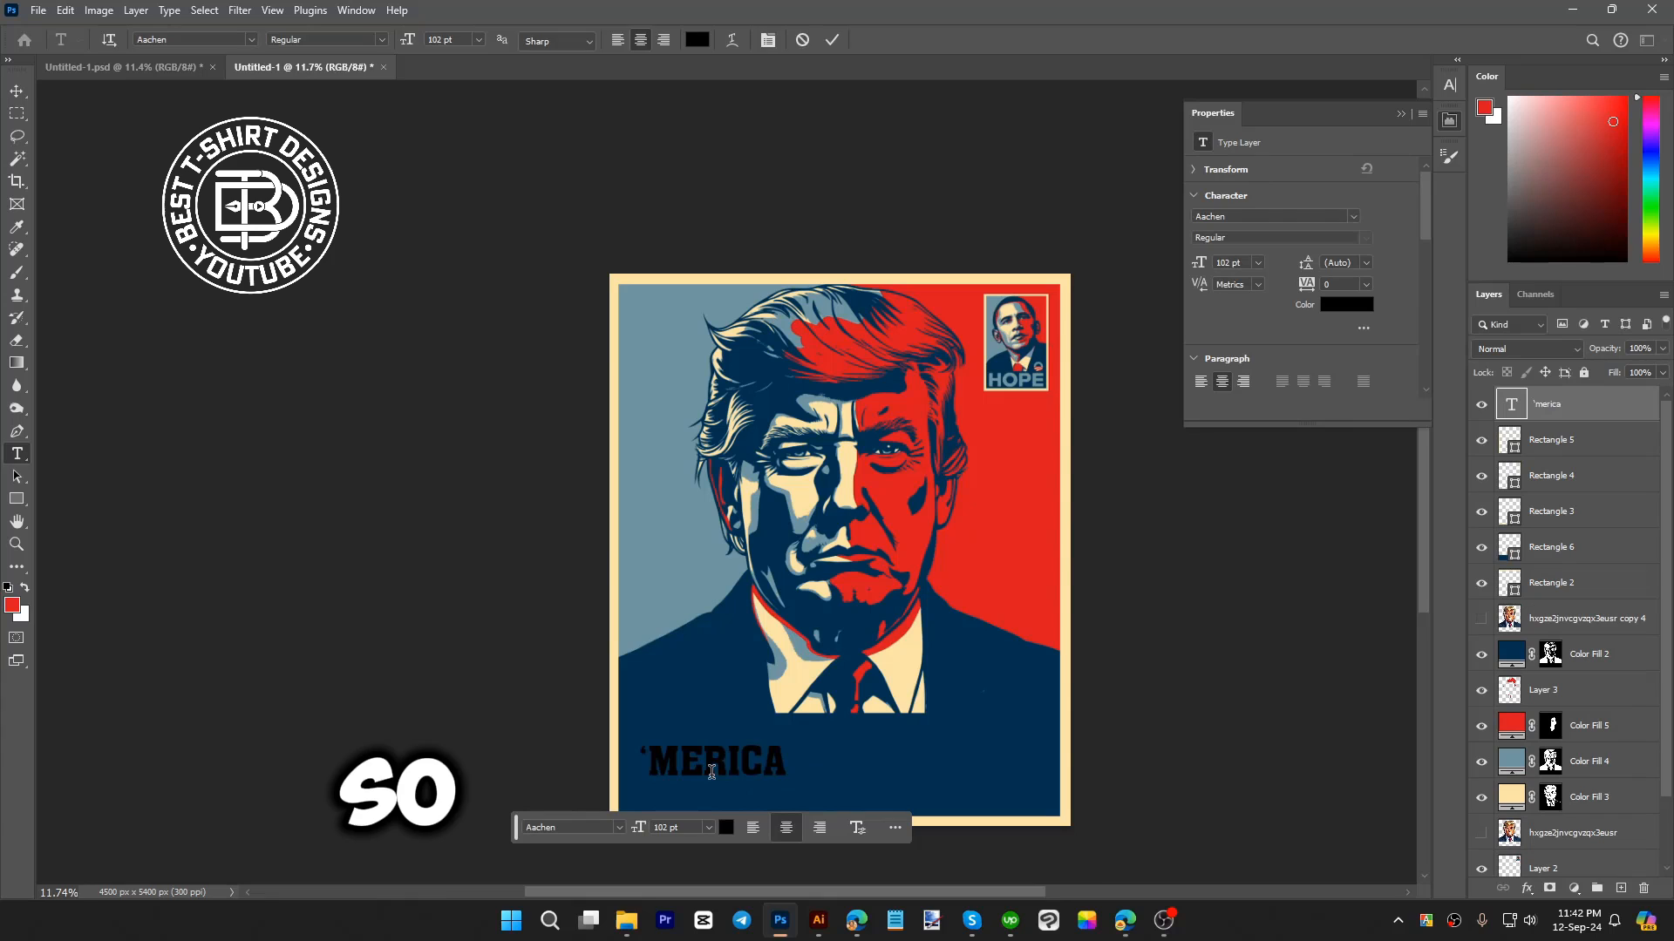
key(ctrl+Return)
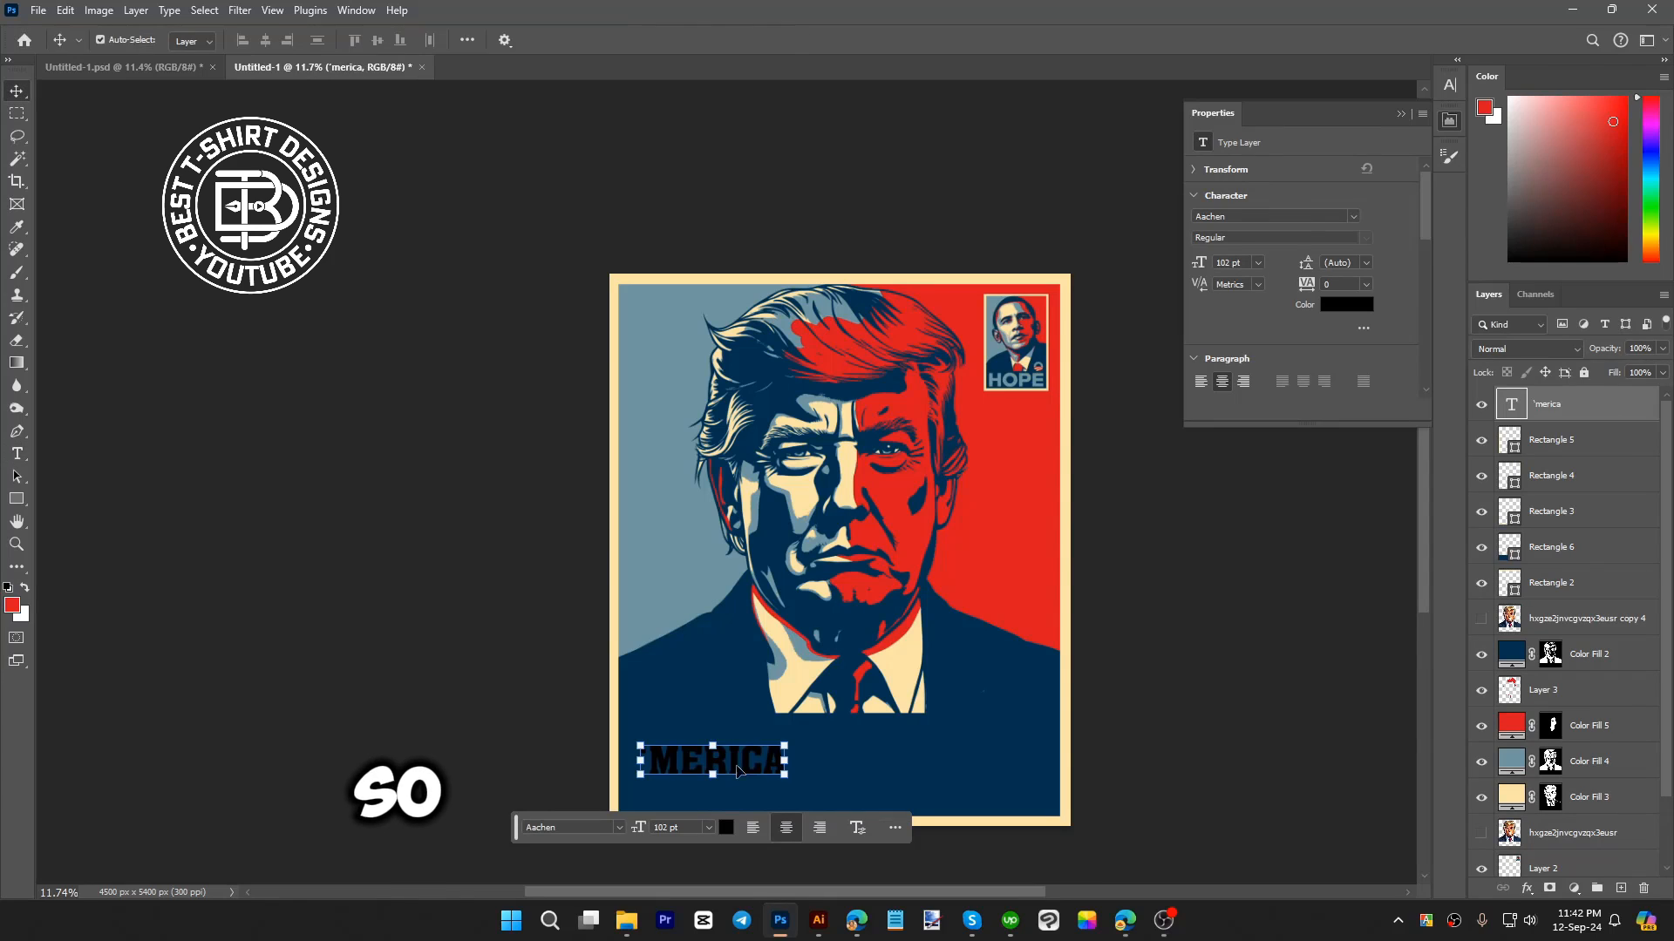
- Scale the 'MERICA text to about 299% so it spans the navy panel between the side frame strips
key(ctrl+t)
drag(791, 761, 1059, 770)
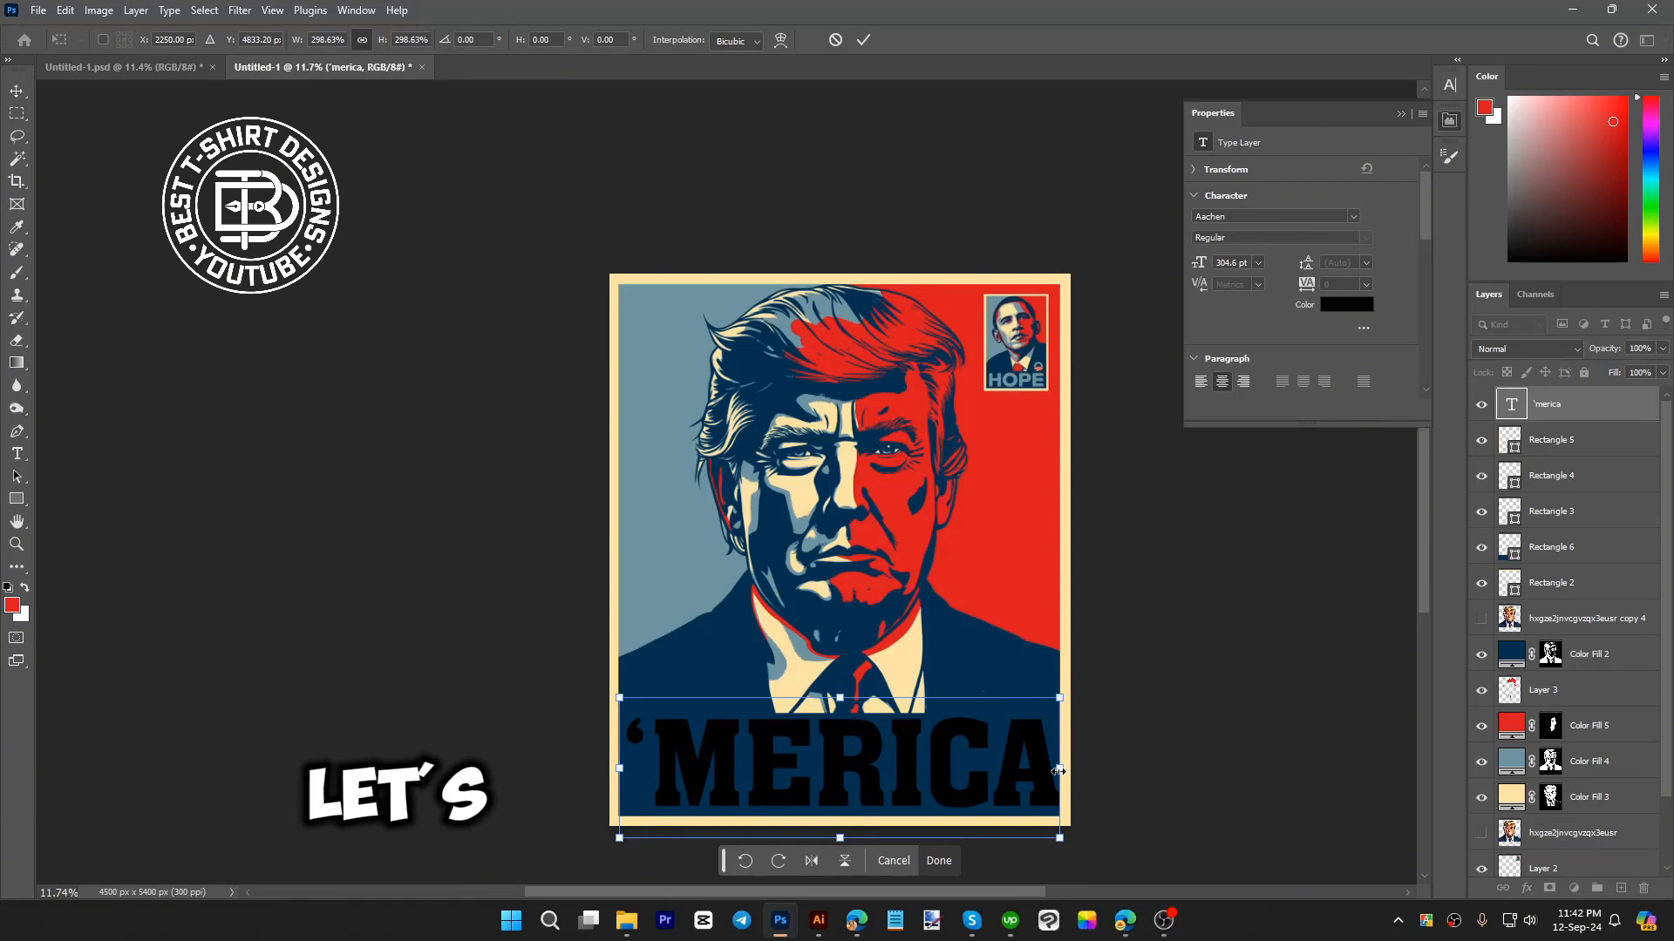
click(939, 860)
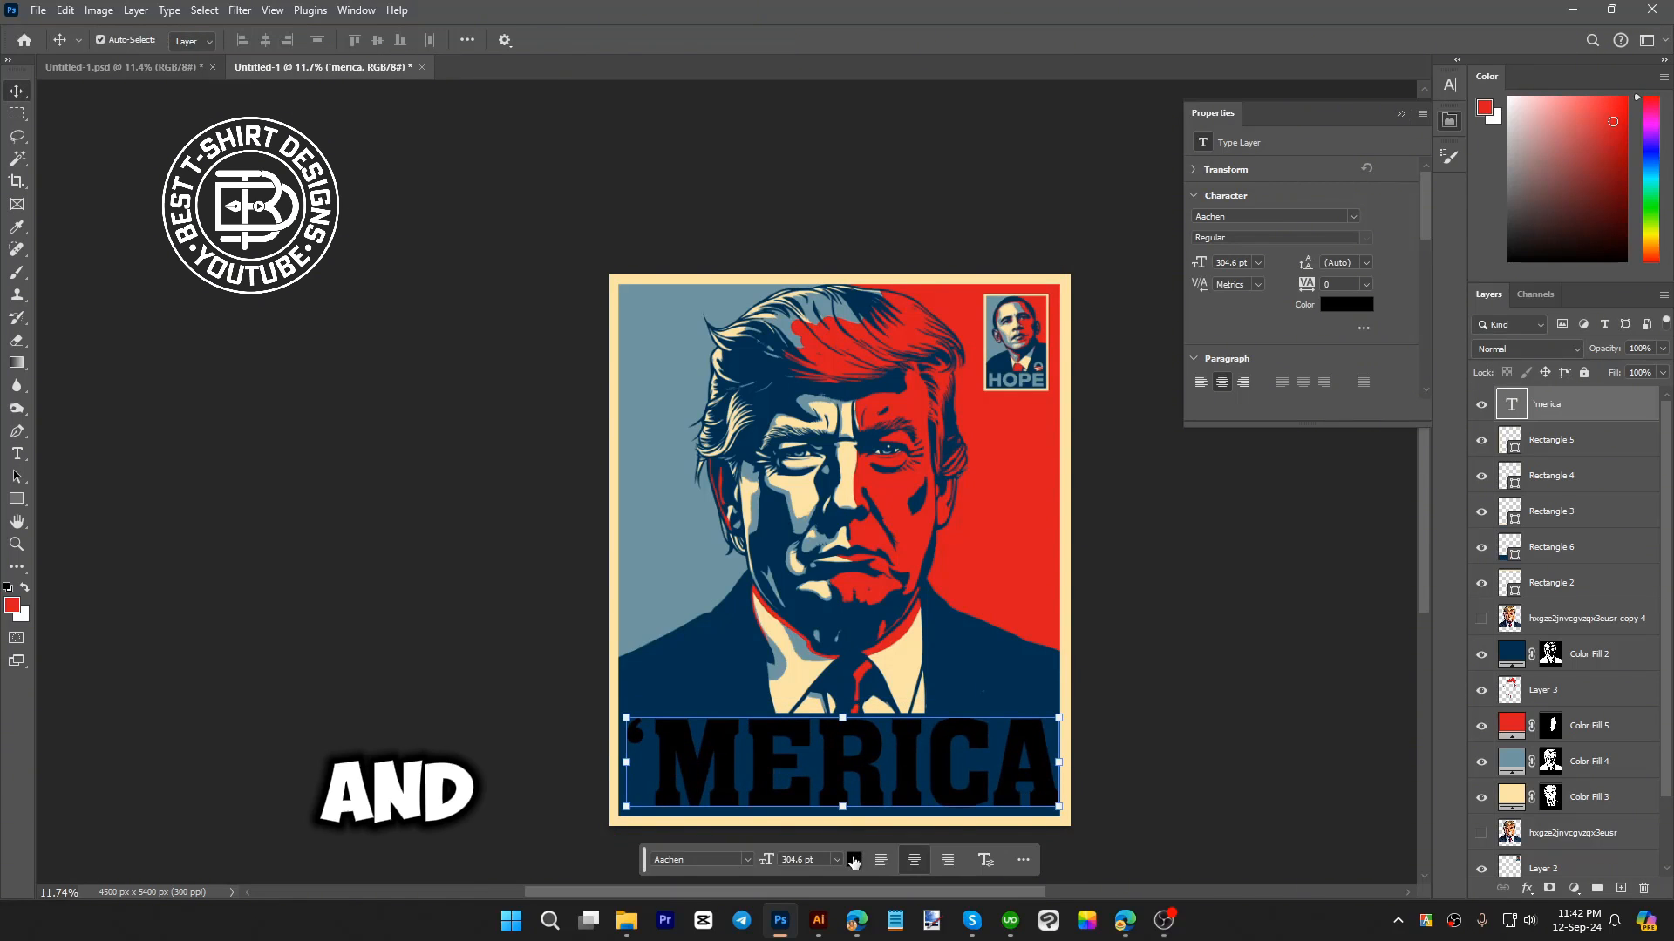
- Recolour the 'MERICA text with the greyish blue used in the portrait's background
click(855, 861)
click(729, 552)
click(634, 471)
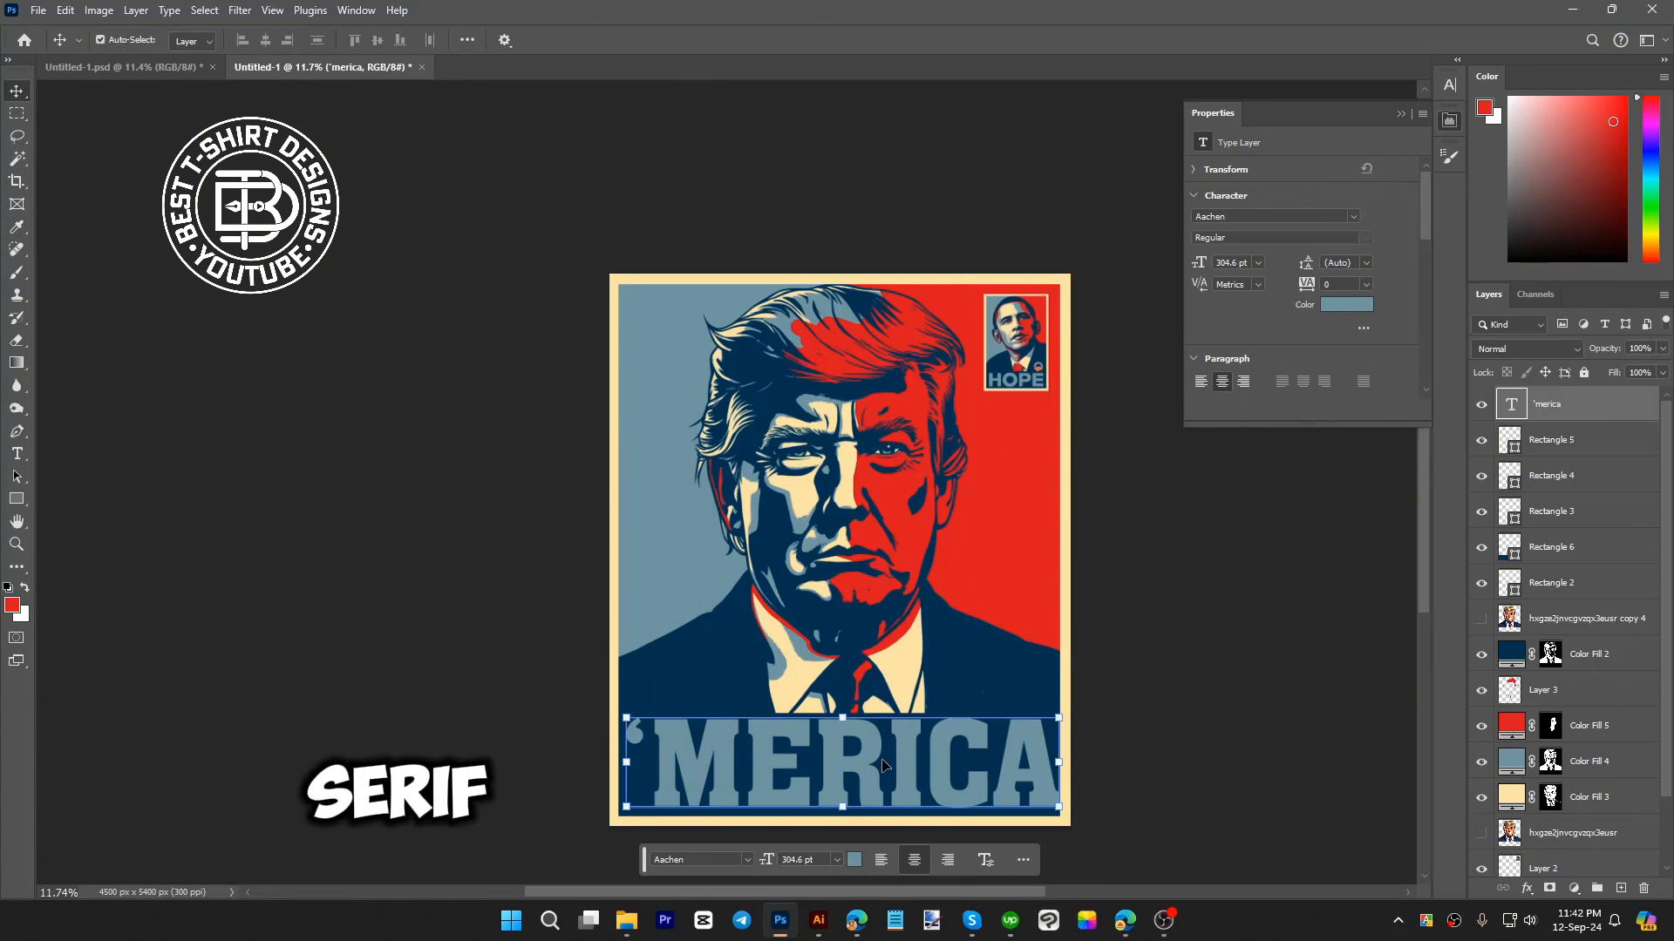
- Change the 'MERICA text's font to Gotham Black Regular
click(700, 858)
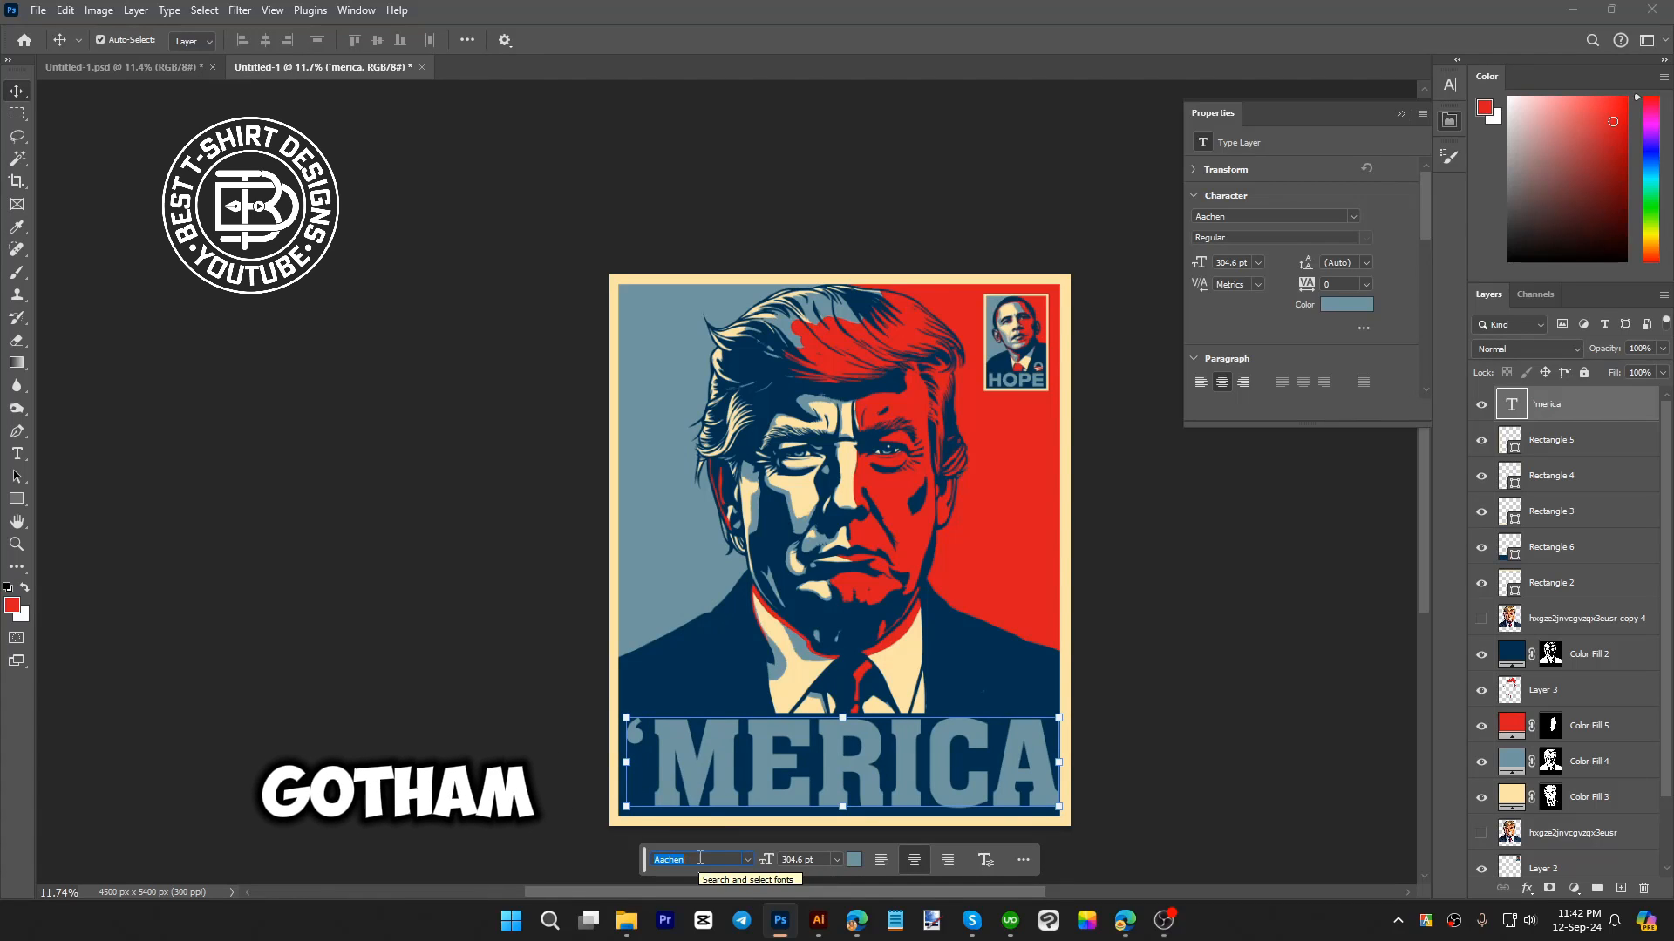
text(otha)
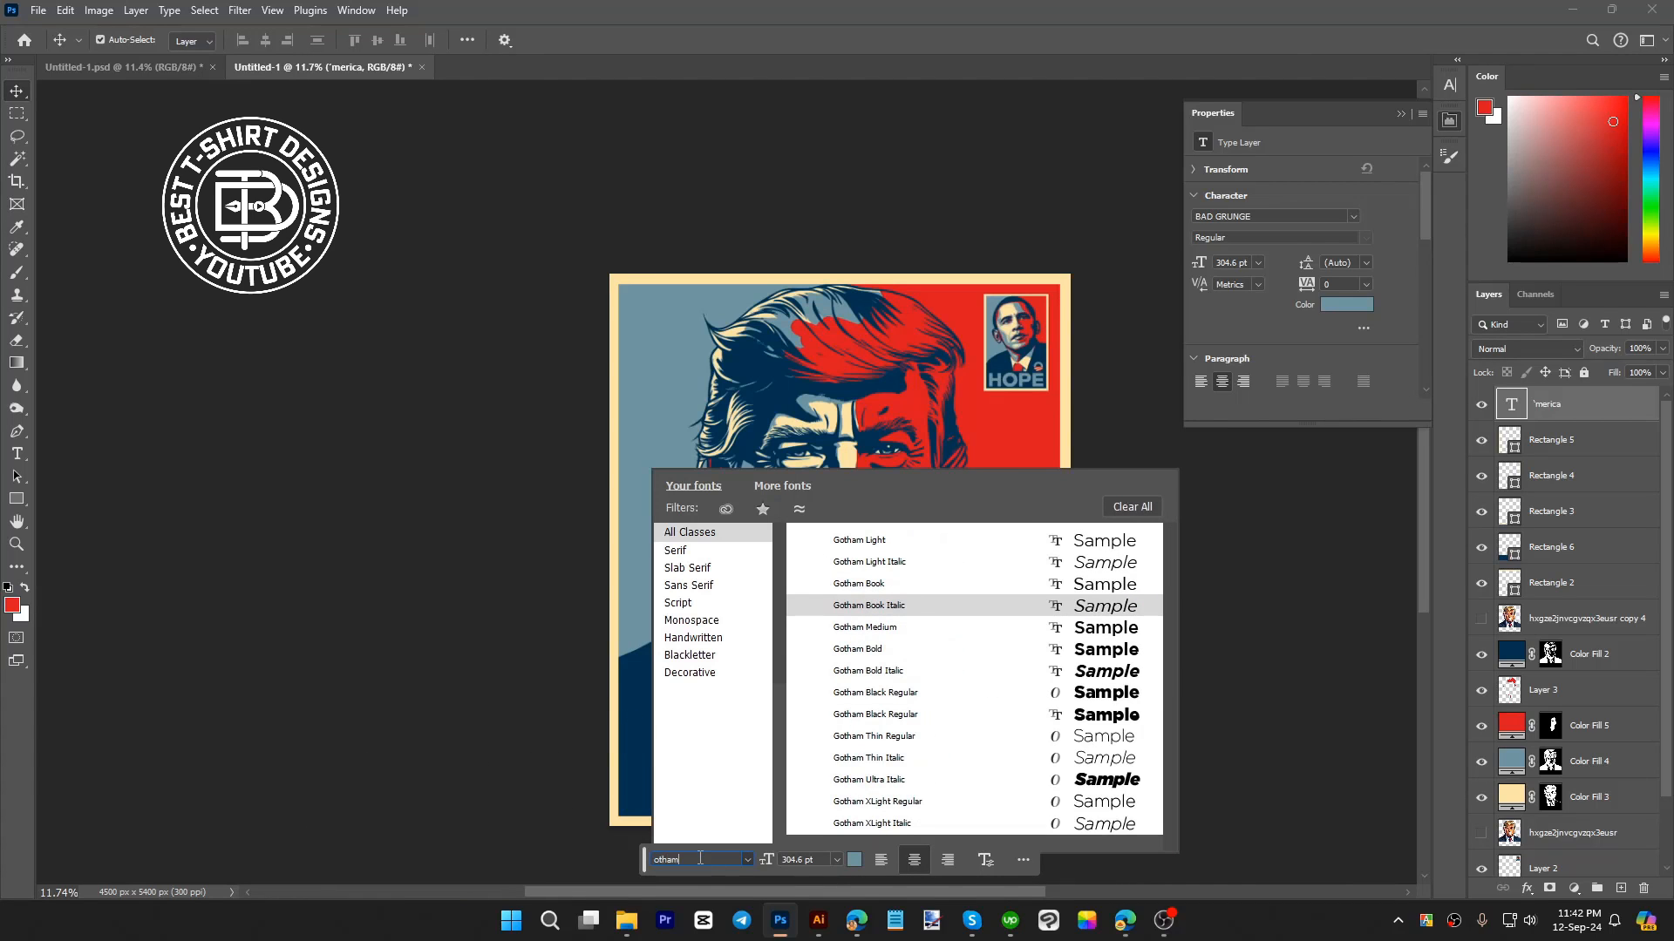
text(m)
key(Return)
text(g)
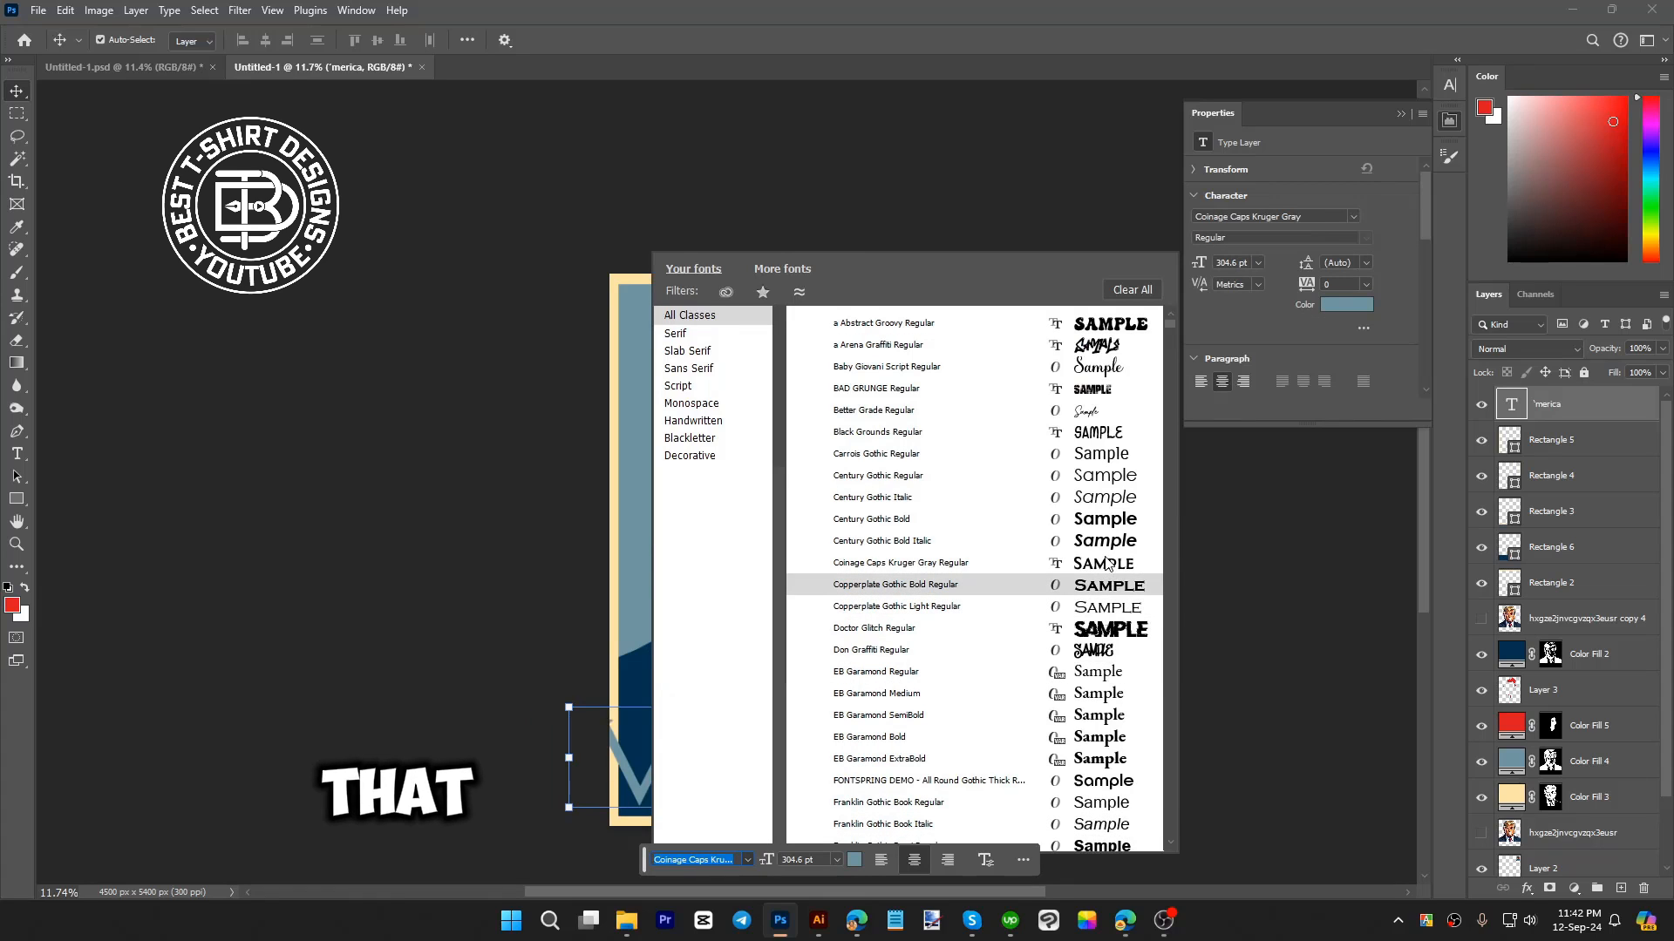
scroll(1100, 593, down, 6)
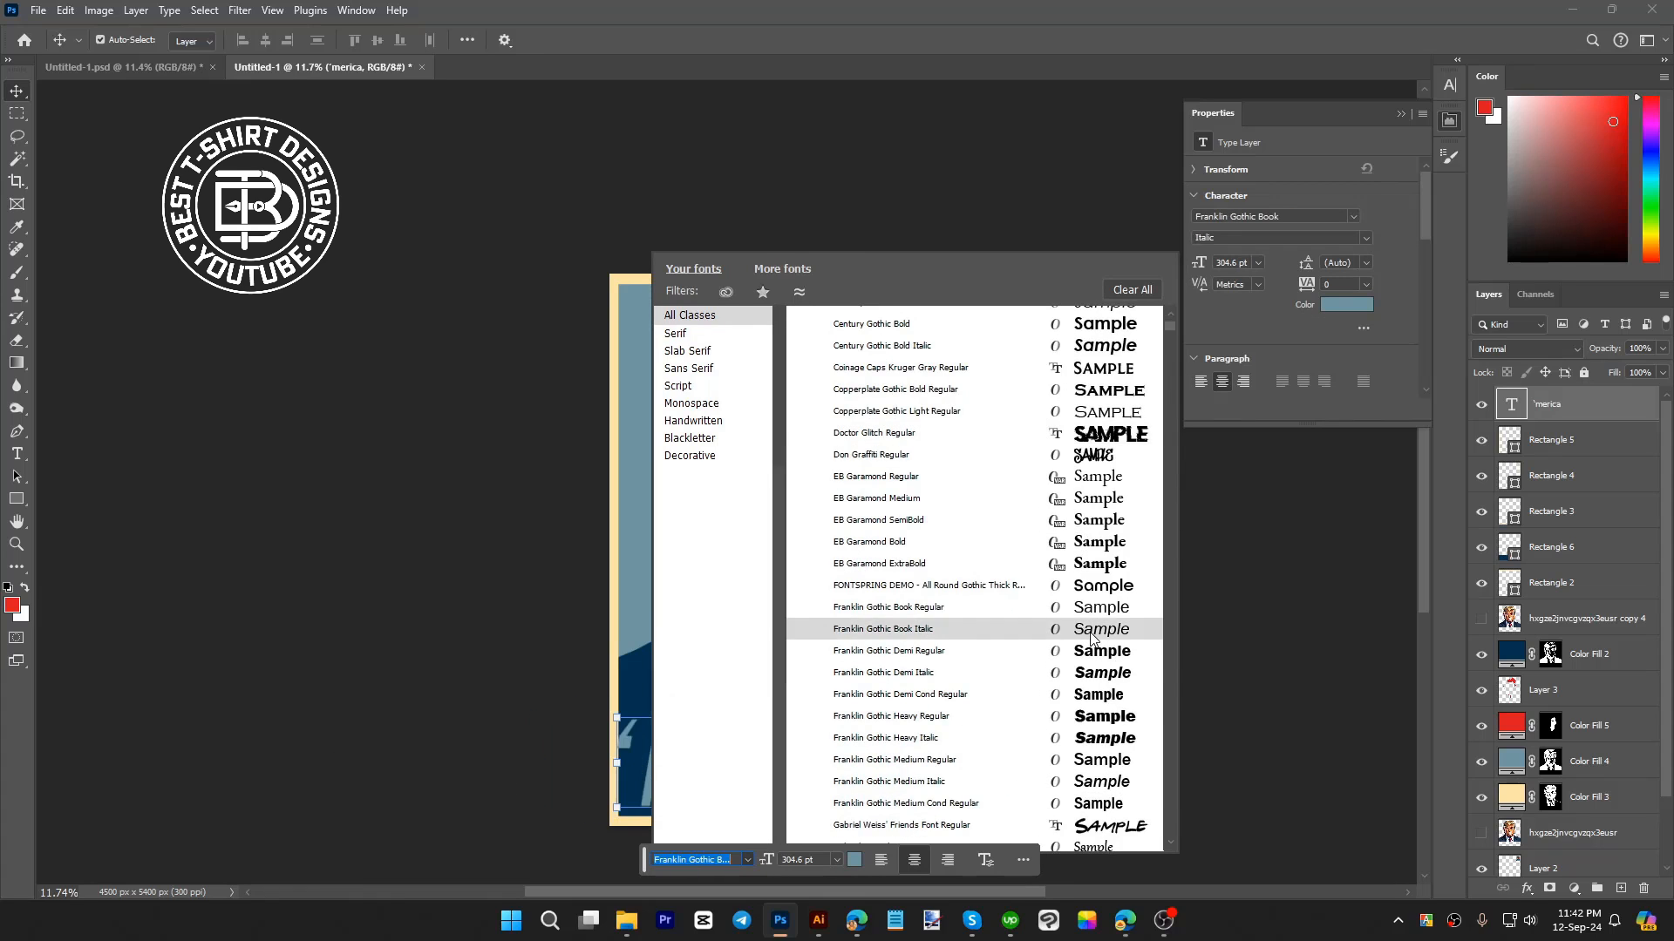
text(got)
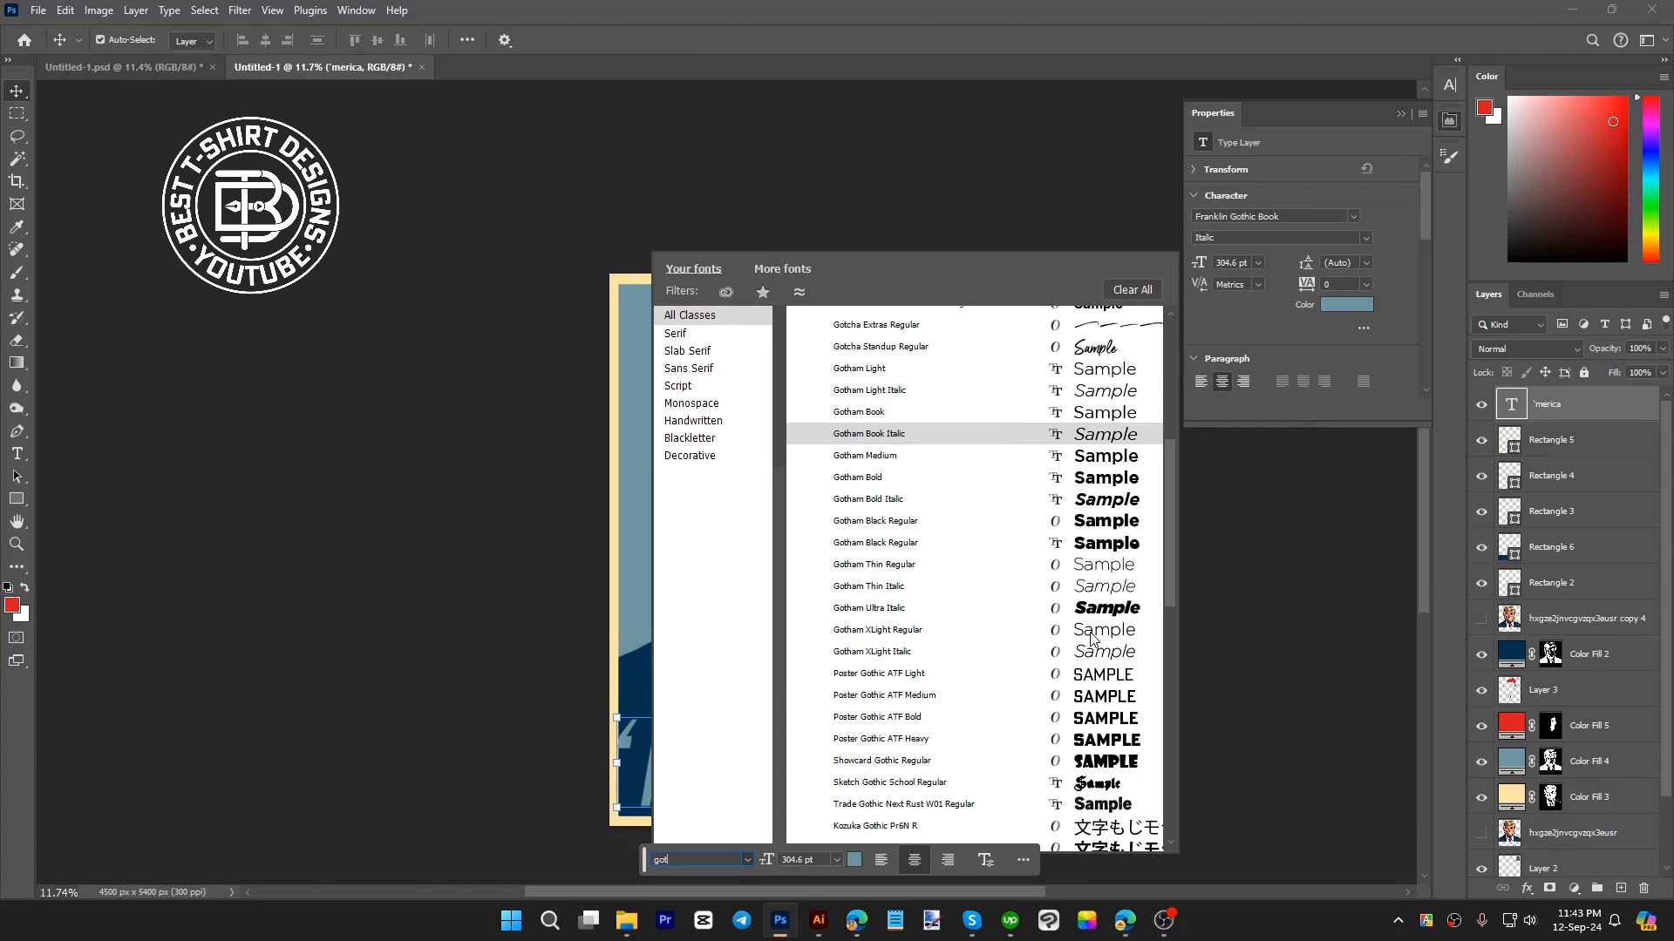
click(1112, 544)
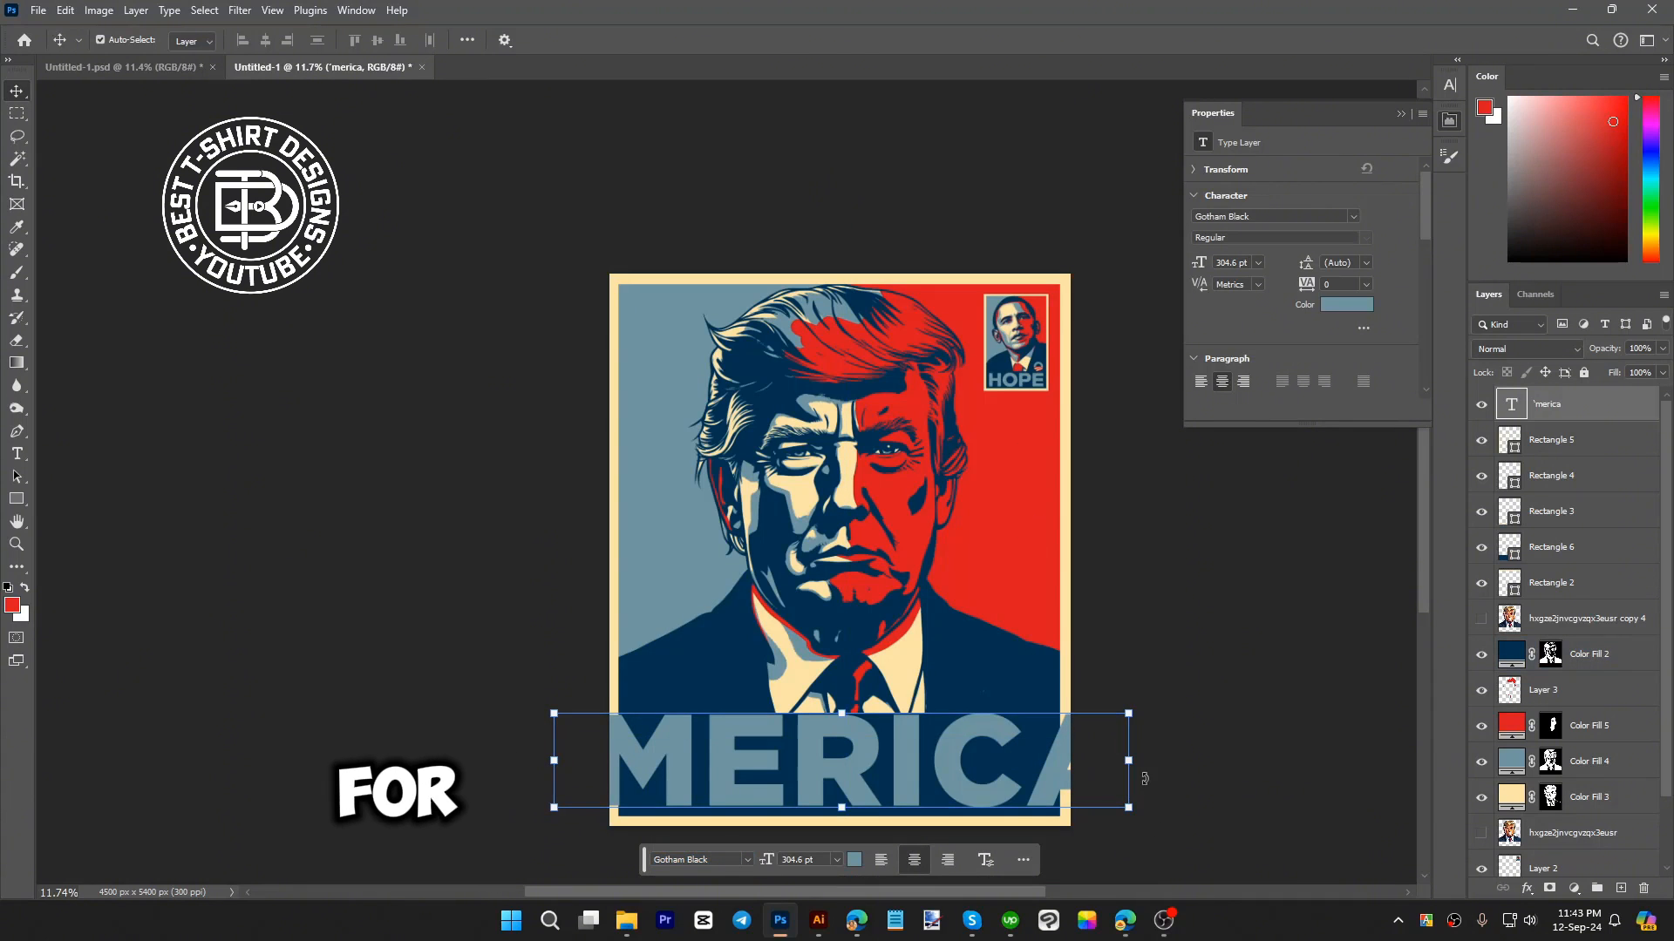
- Scale the 'MERICA text down to about 221 pt, centre it horizontally on the canvas and deselect it
drag(1144, 776, 944, 777)
key(Return)
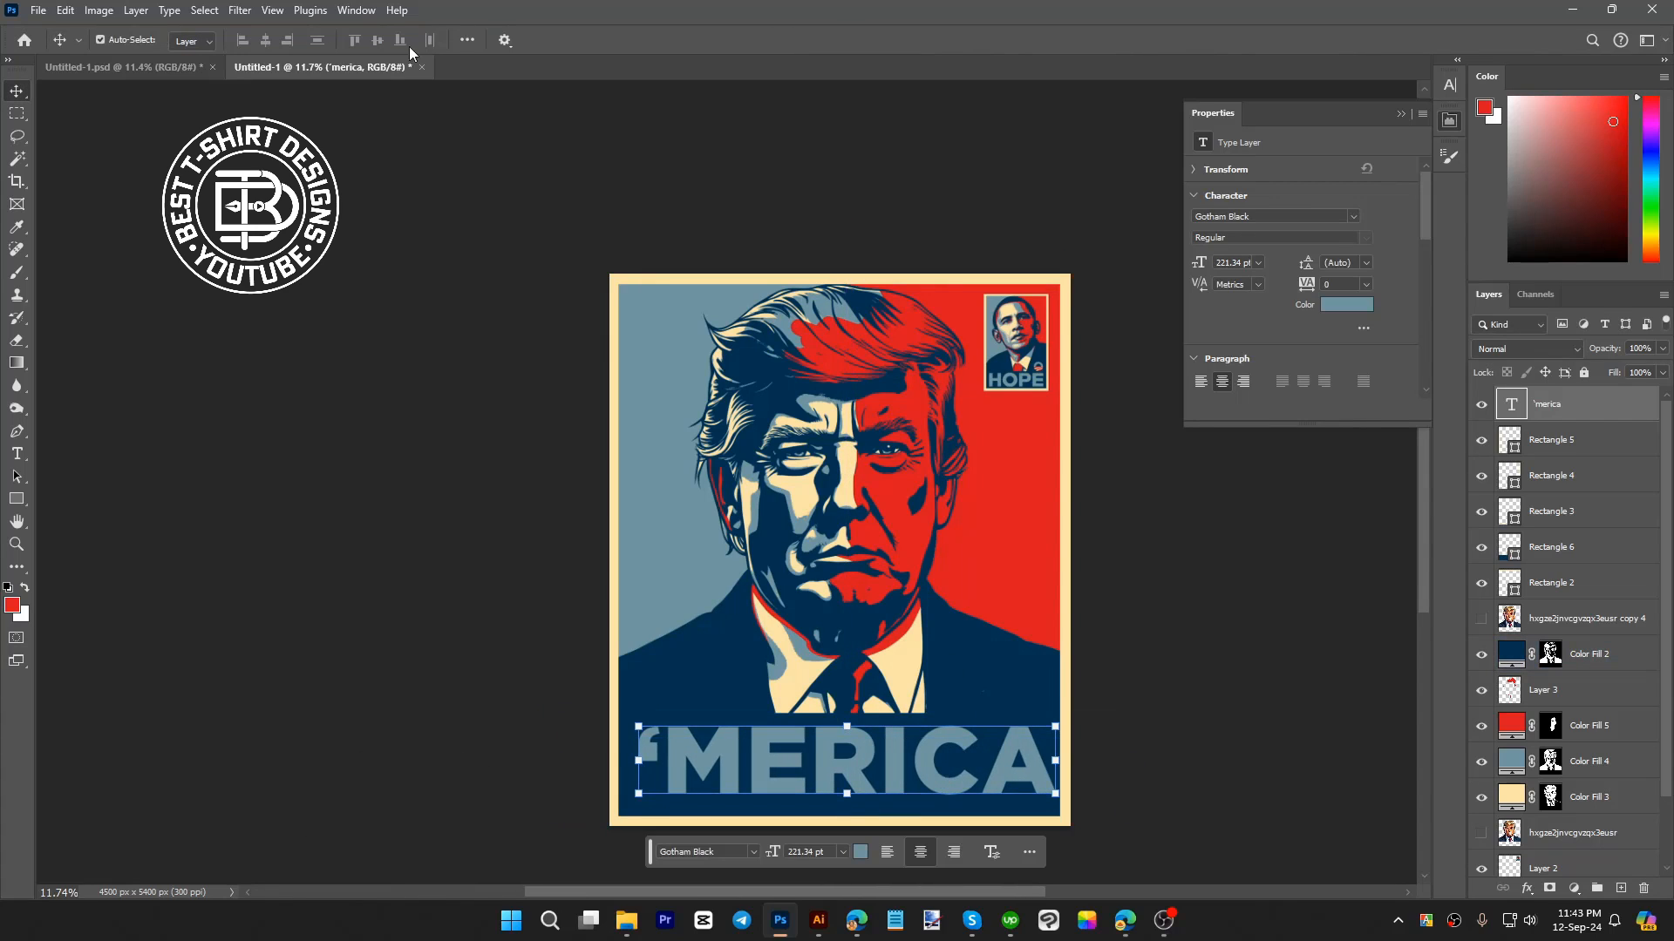
click(467, 39)
click(519, 199)
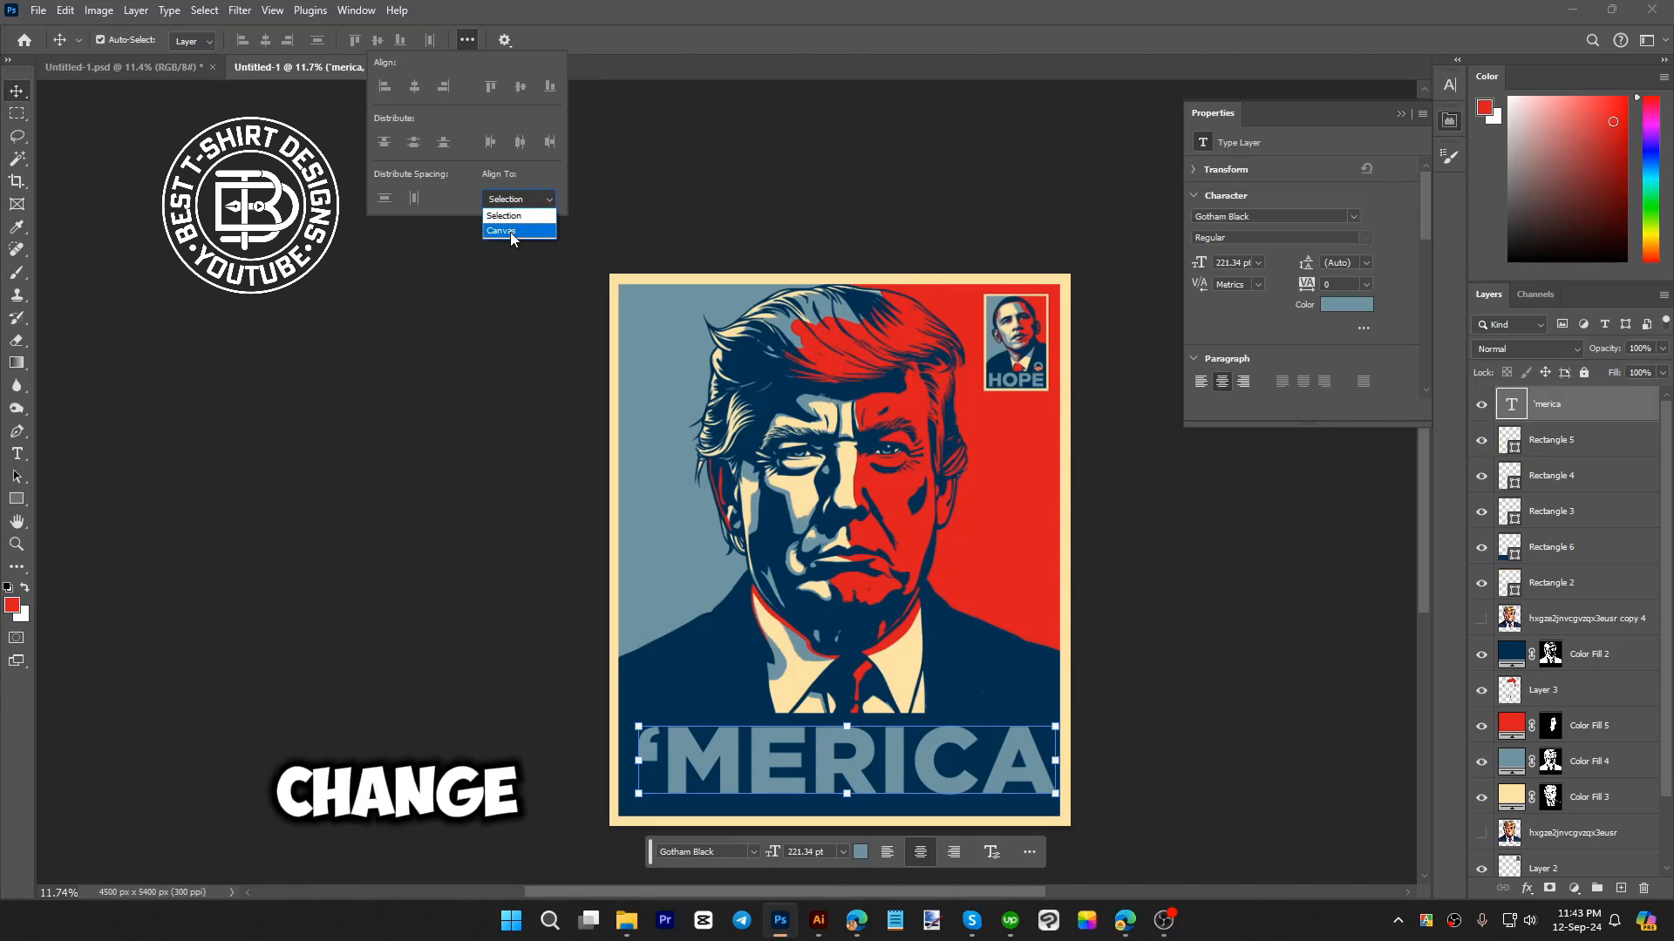
click(511, 234)
click(414, 86)
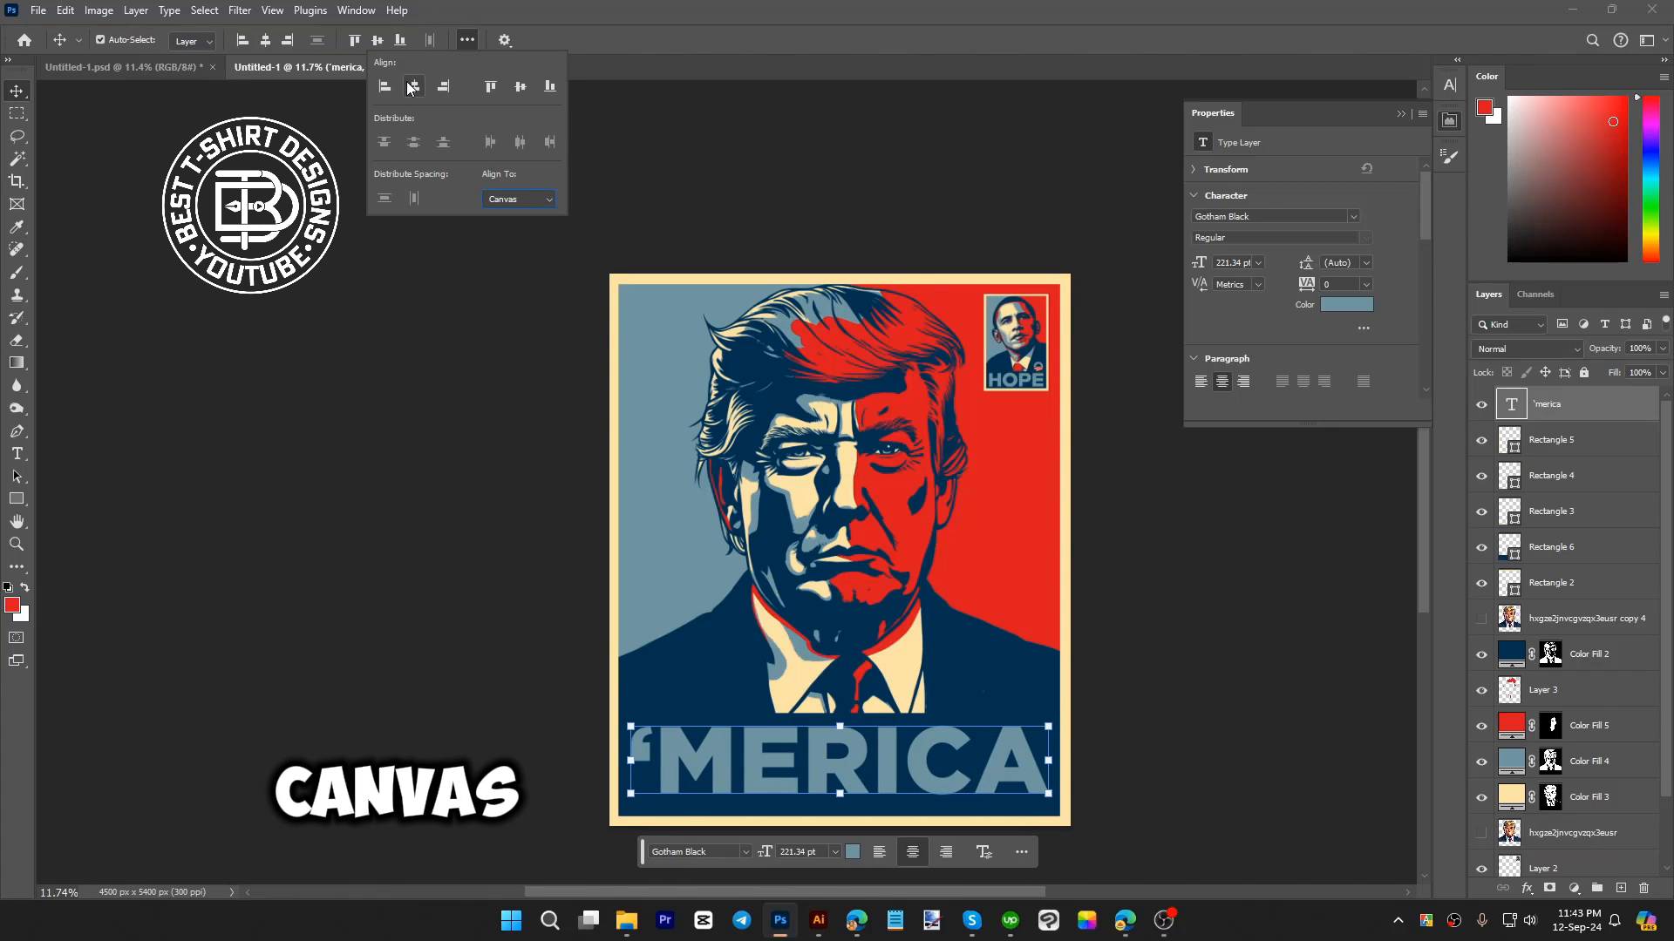
click(1142, 688)
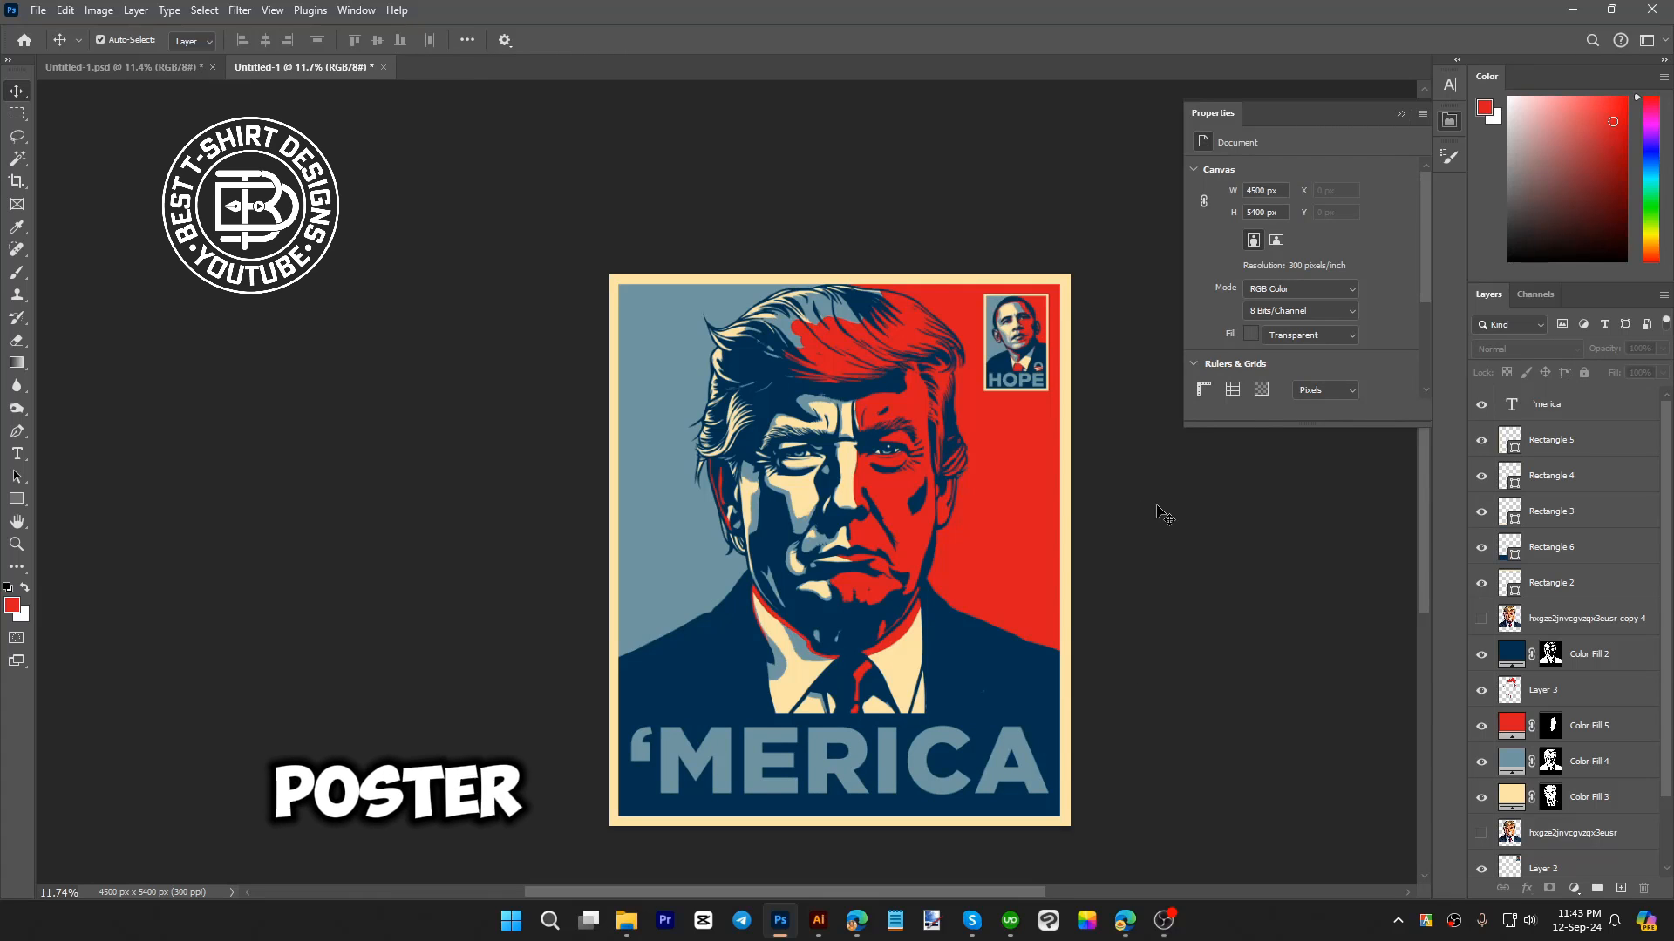
- Draw a freehand lasso selection around the upper hair, with a zigzag lower edge running through the red shading
scroll(797, 306, up, 5)
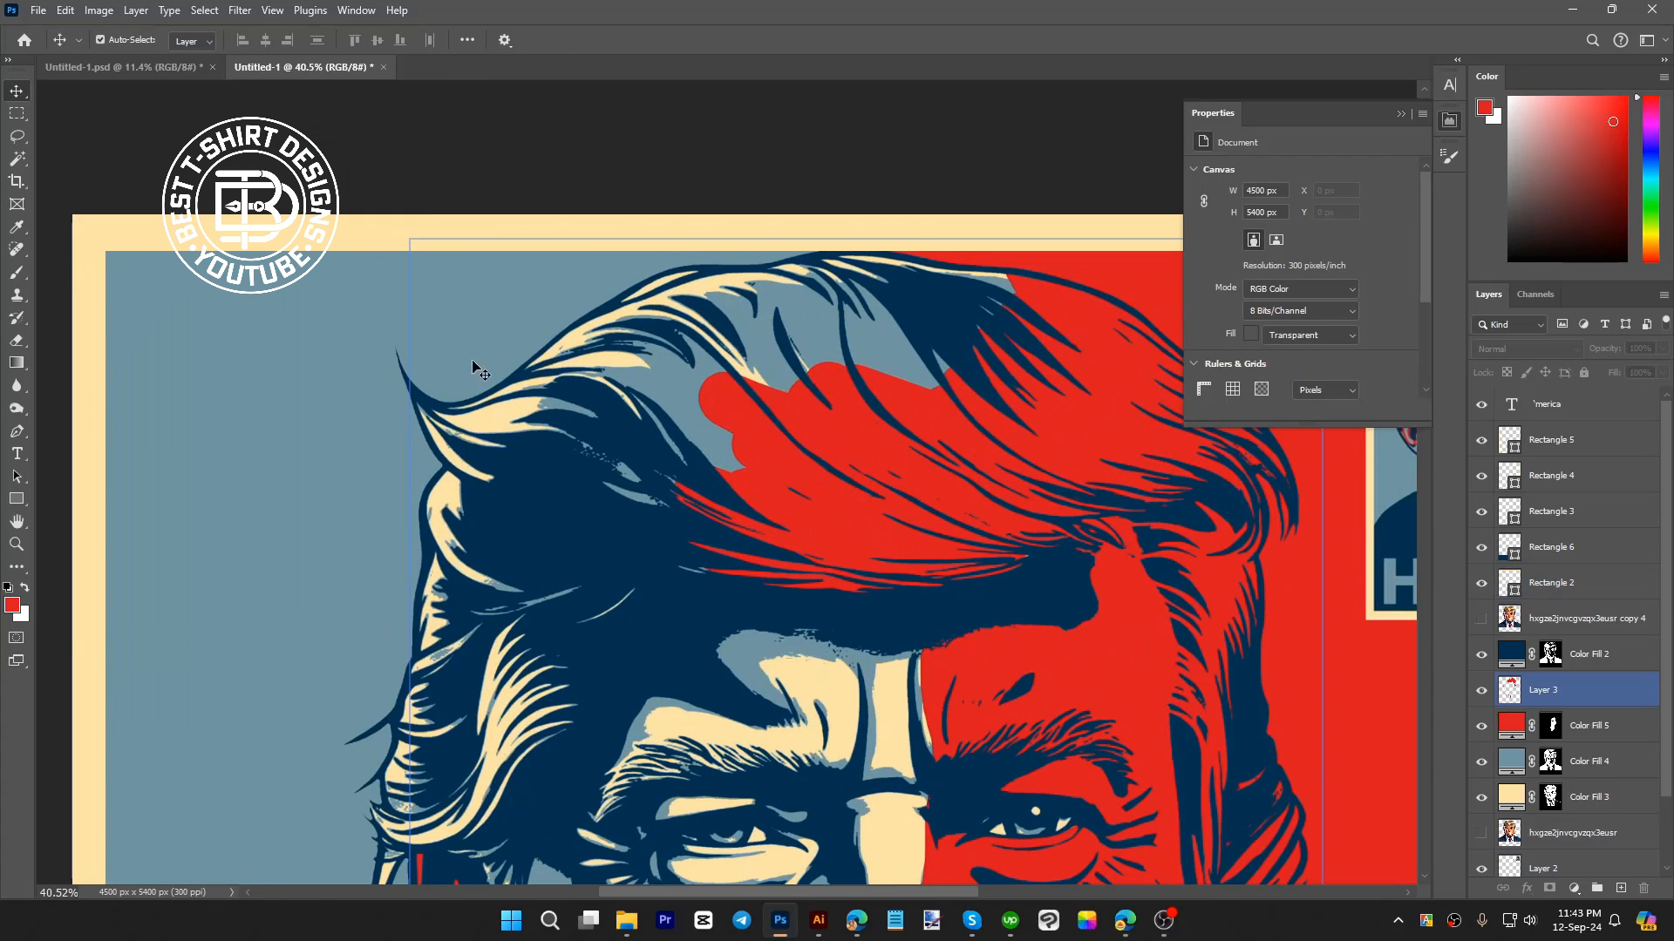
click(17, 136)
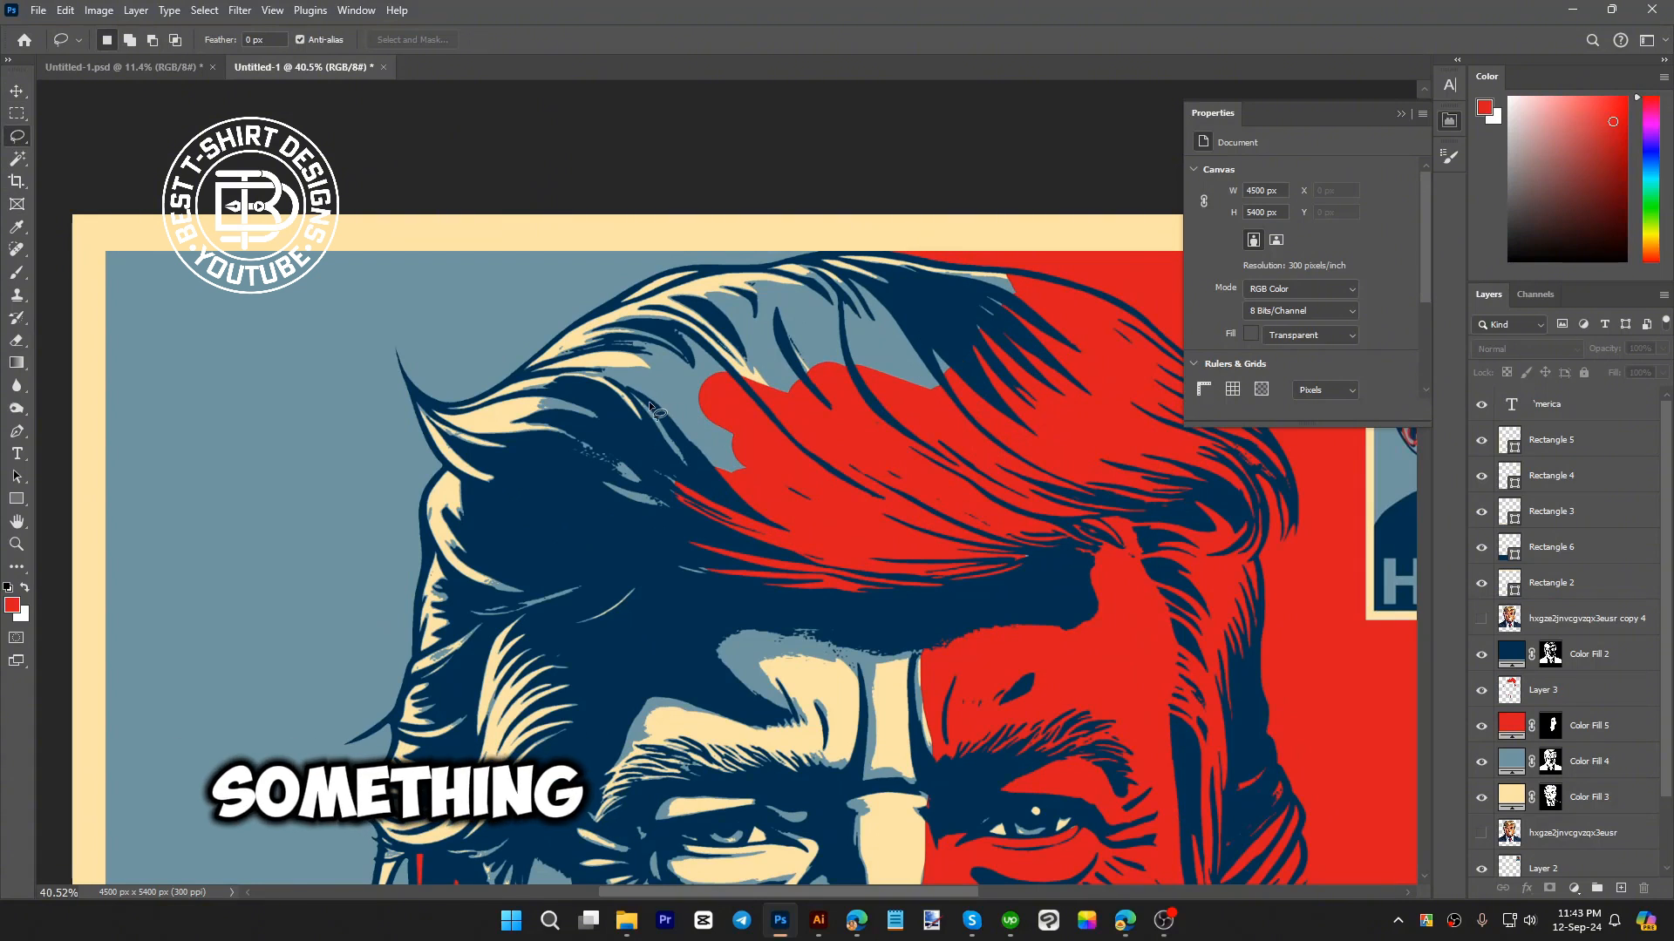
mouse_move(649, 402)
mouse_down()
mouse_move(761, 505)
mouse_move(777, 503)
mouse_move(781, 446)
mouse_up()
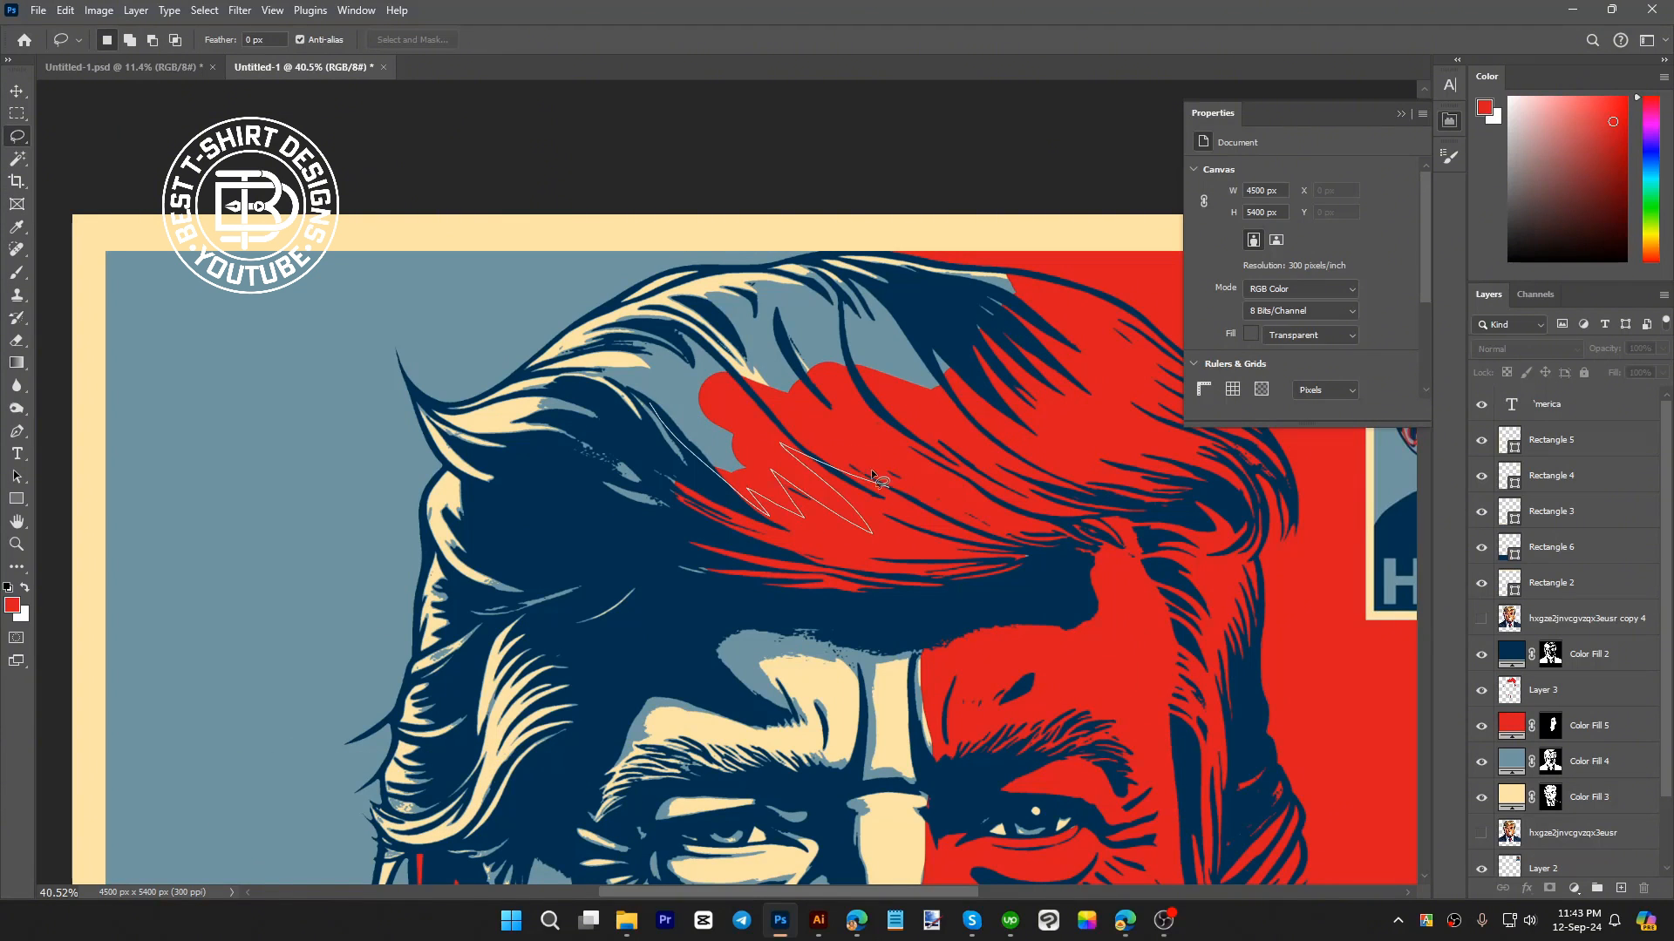
mouse_move(879, 432)
mouse_down()
mouse_move(915, 454)
mouse_move(908, 420)
mouse_move(924, 412)
mouse_move(1098, 454)
mouse_move(1019, 388)
mouse_move(1081, 388)
mouse_up()
mouse_move(855, 293)
mouse_down()
mouse_move(704, 332)
mouse_move(632, 382)
mouse_up()
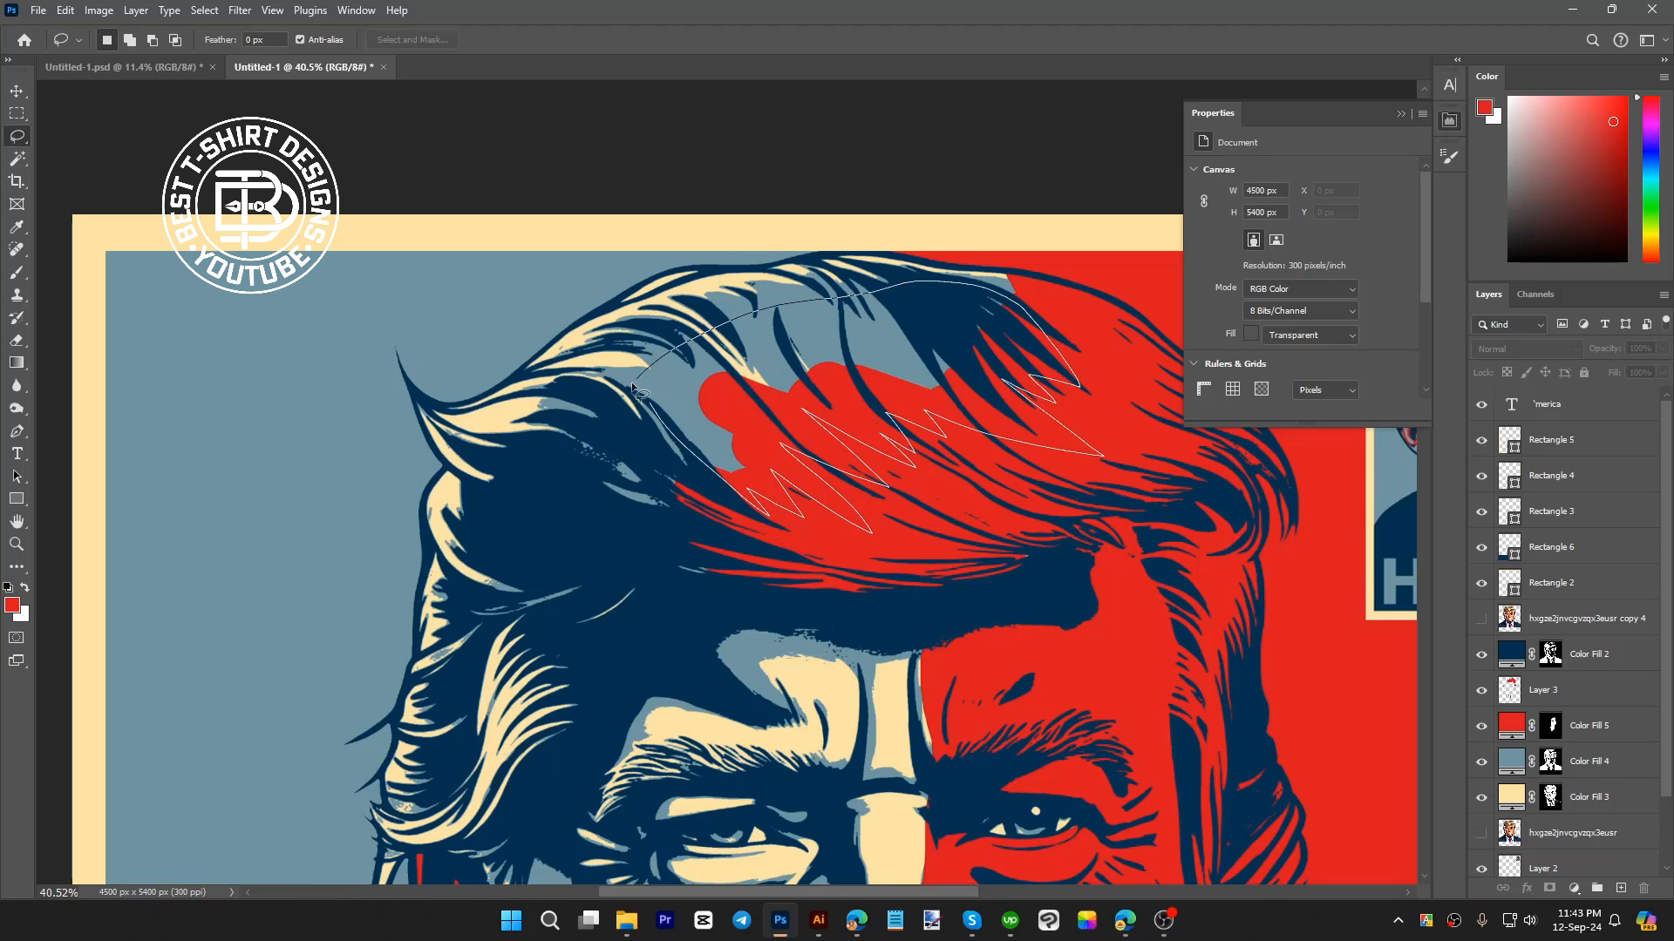
click(1551, 725)
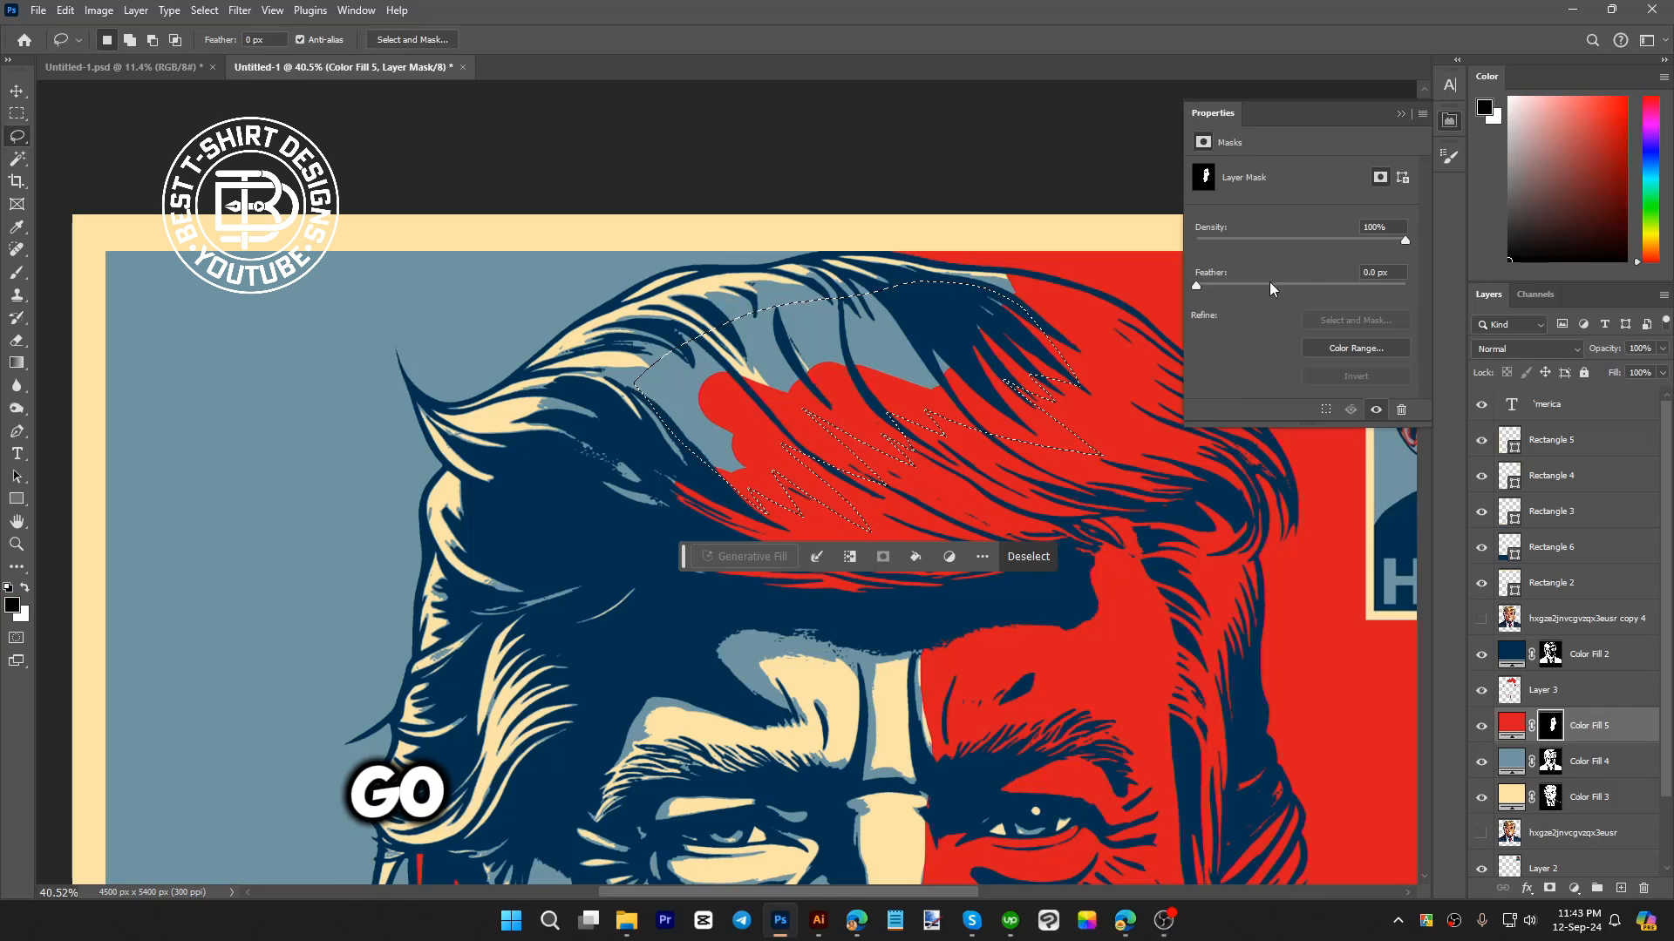
key(b)
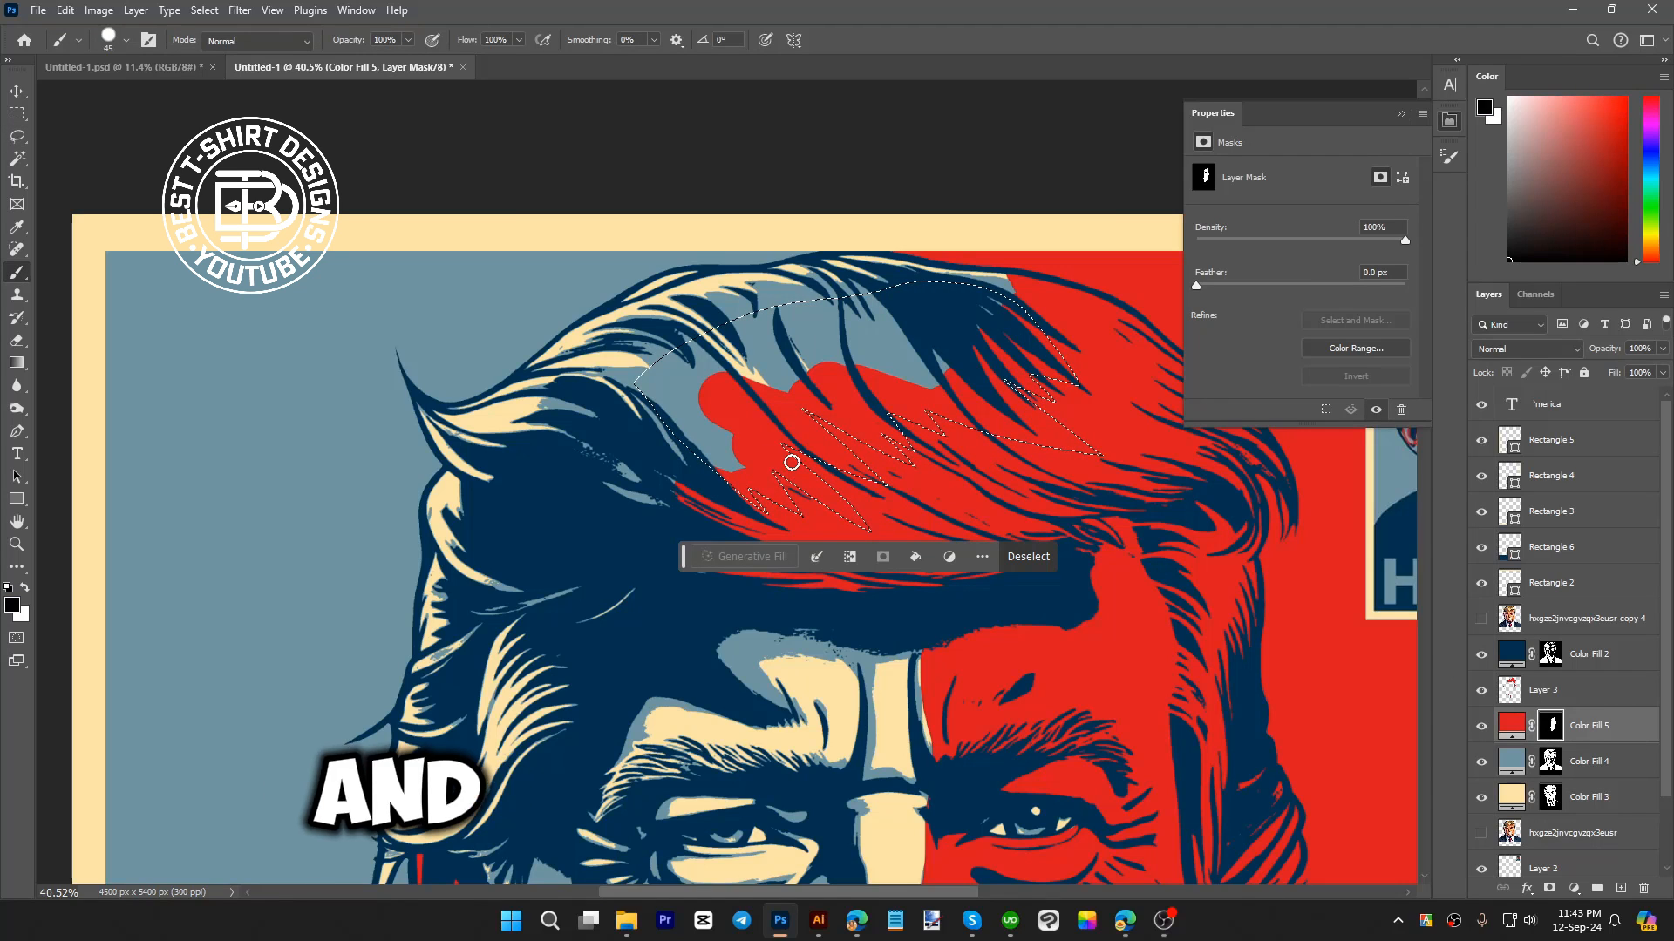
key(bracketright)
key(bracketright)
key(bracketright)
key(bracketright)
key(bracketright)
key(bracketright)
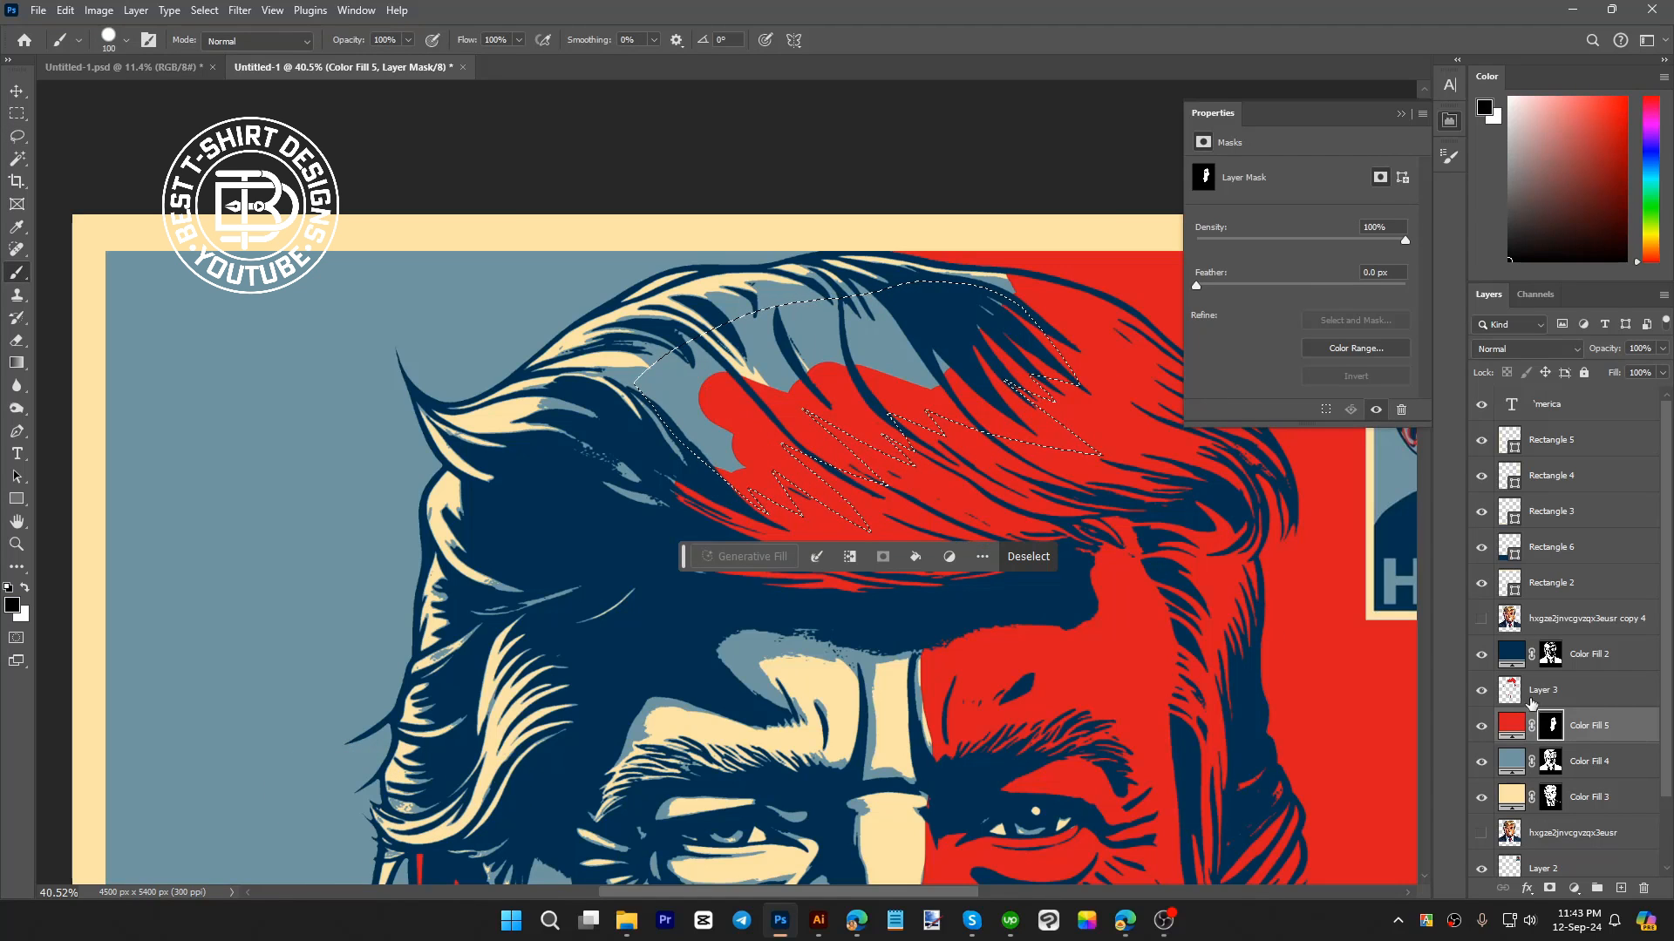
- Erase the red shading on Layer 3 inside the zigzag hair selection, then clear the selection and deselect the layer
click(1543, 696)
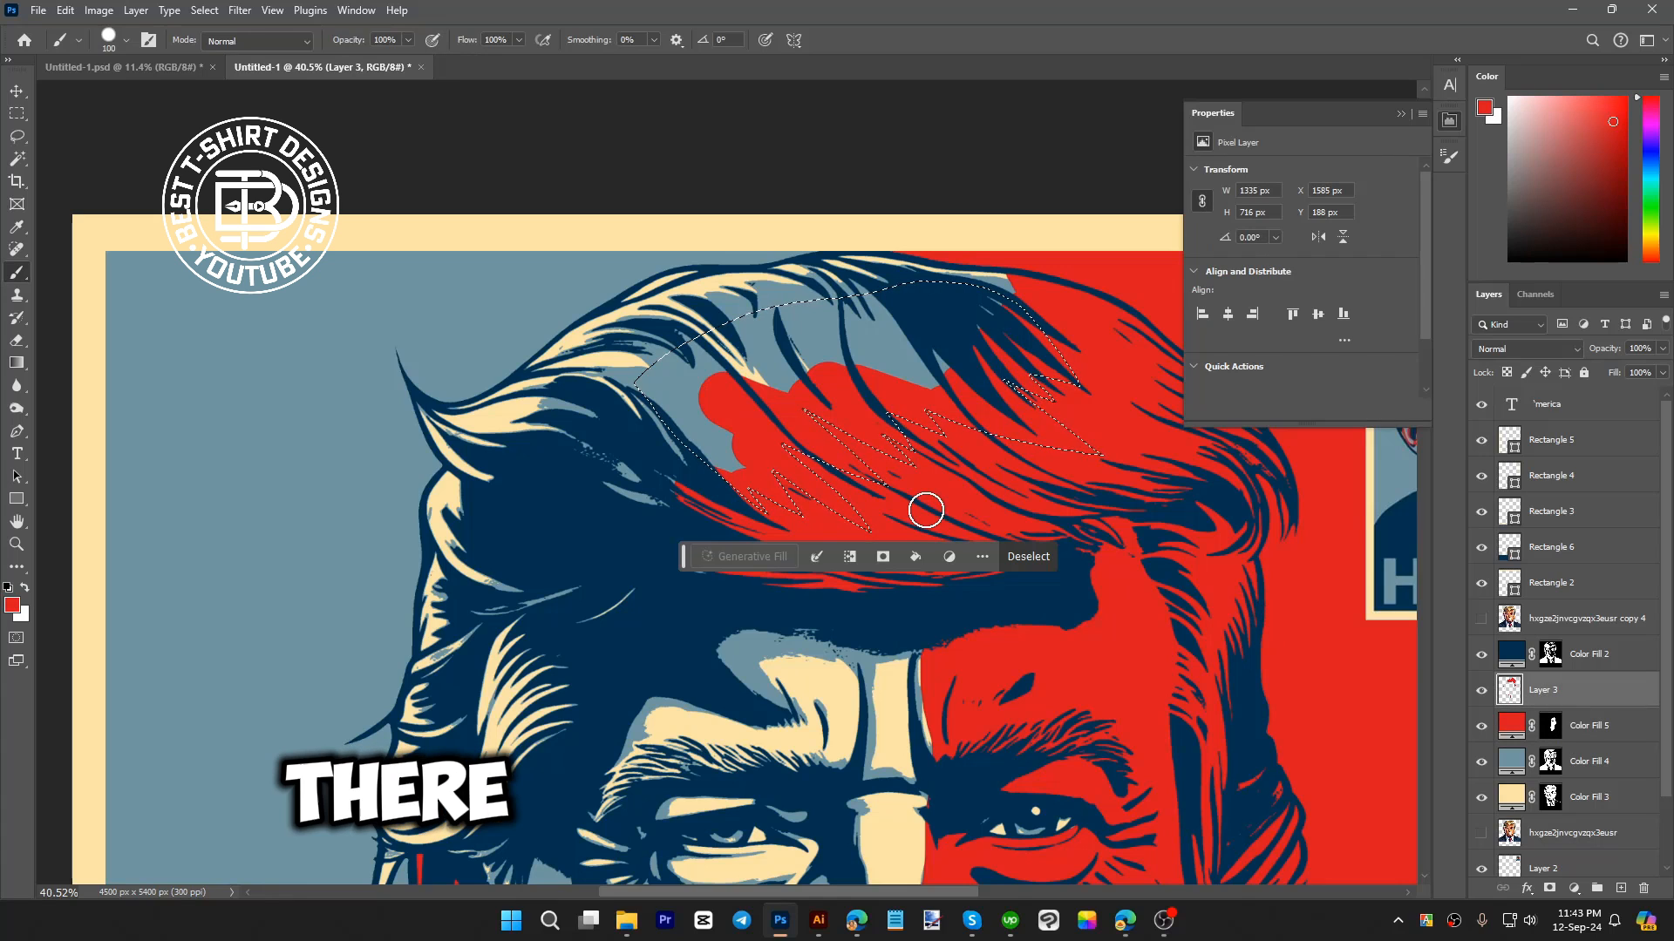
key(e)
mouse_move(781, 474)
mouse_down()
mouse_move(873, 536)
mouse_move(717, 401)
mouse_move(869, 515)
mouse_move(849, 489)
mouse_move(749, 478)
mouse_move(698, 410)
mouse_move(822, 407)
mouse_move(782, 385)
mouse_move(939, 424)
mouse_move(935, 409)
mouse_move(1024, 419)
mouse_move(992, 378)
mouse_move(1039, 365)
mouse_move(1009, 330)
mouse_move(1080, 479)
mouse_up()
key(bracketright)
key(bracketright)
key(bracketright)
key(bracketright)
key(bracketright)
key(bracketright)
key(bracketright)
key(bracketright)
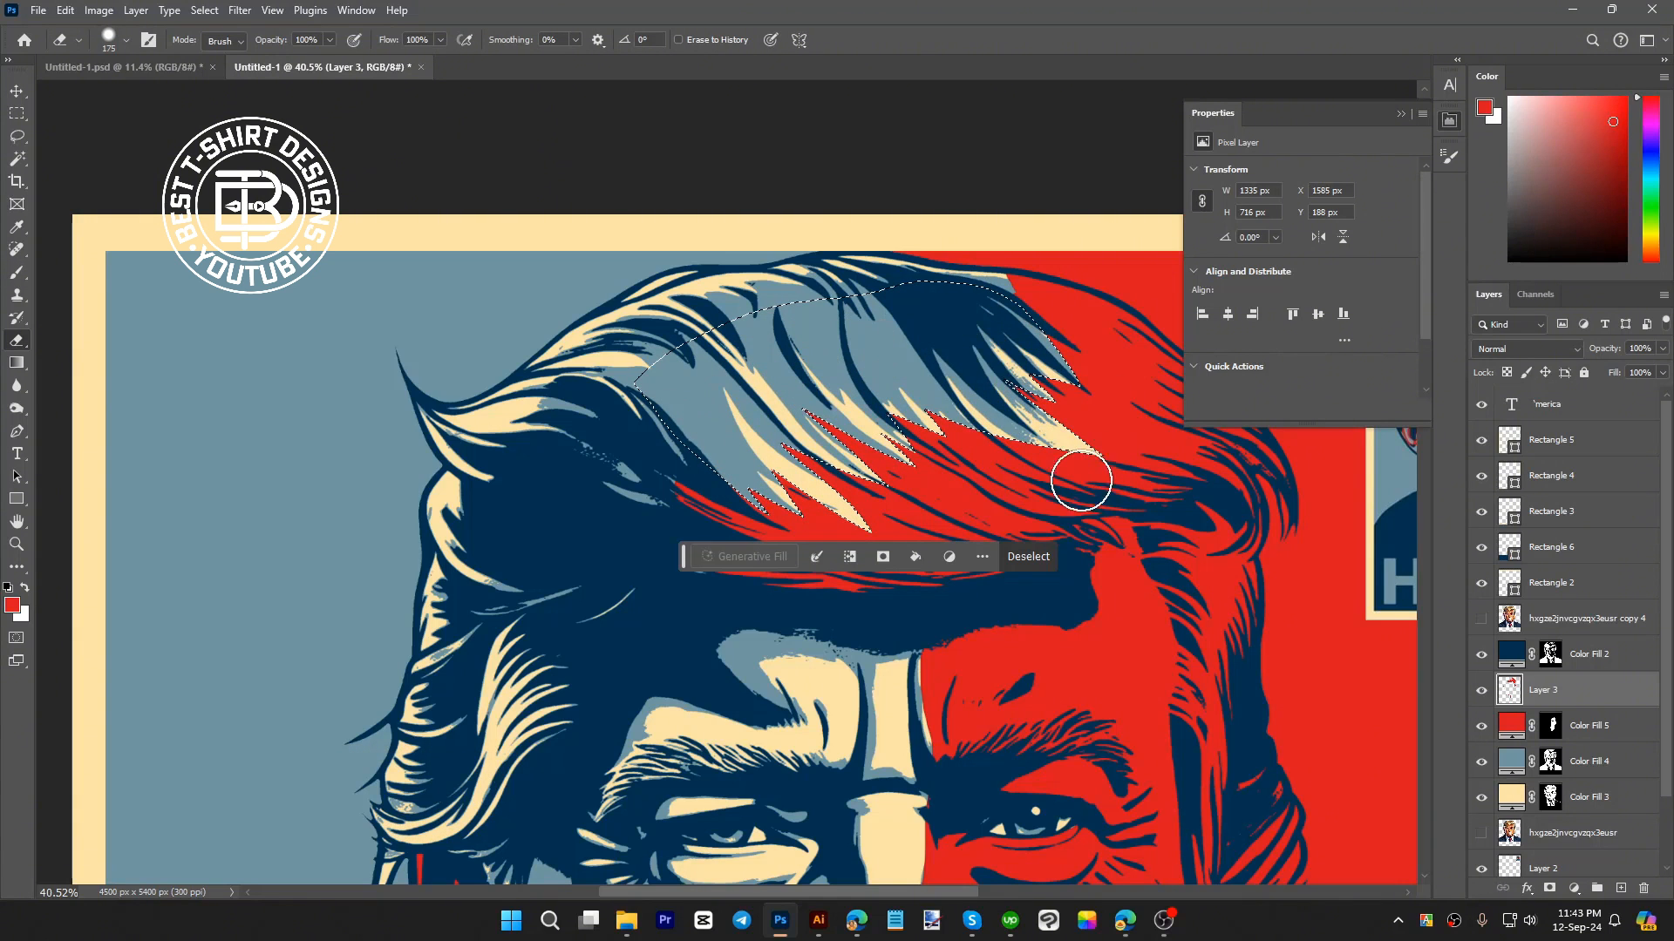
scroll(808, 346, down, 5)
key(ctrl+d)
key(v)
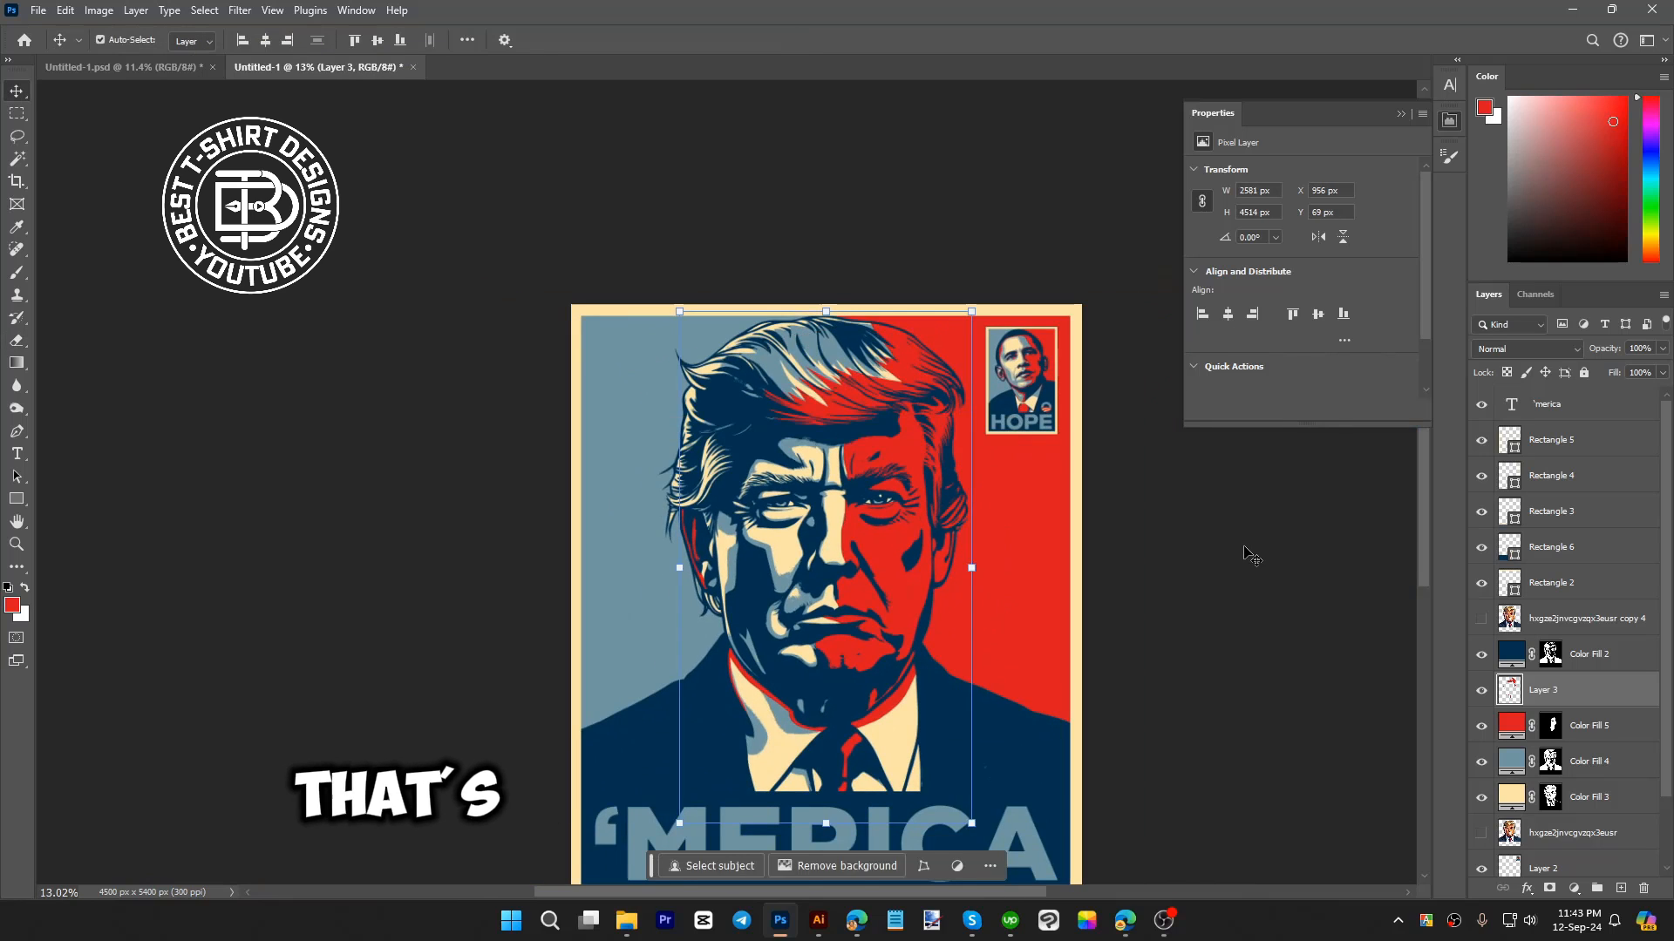
click(1250, 554)
drag(1212, 628, 1217, 553)
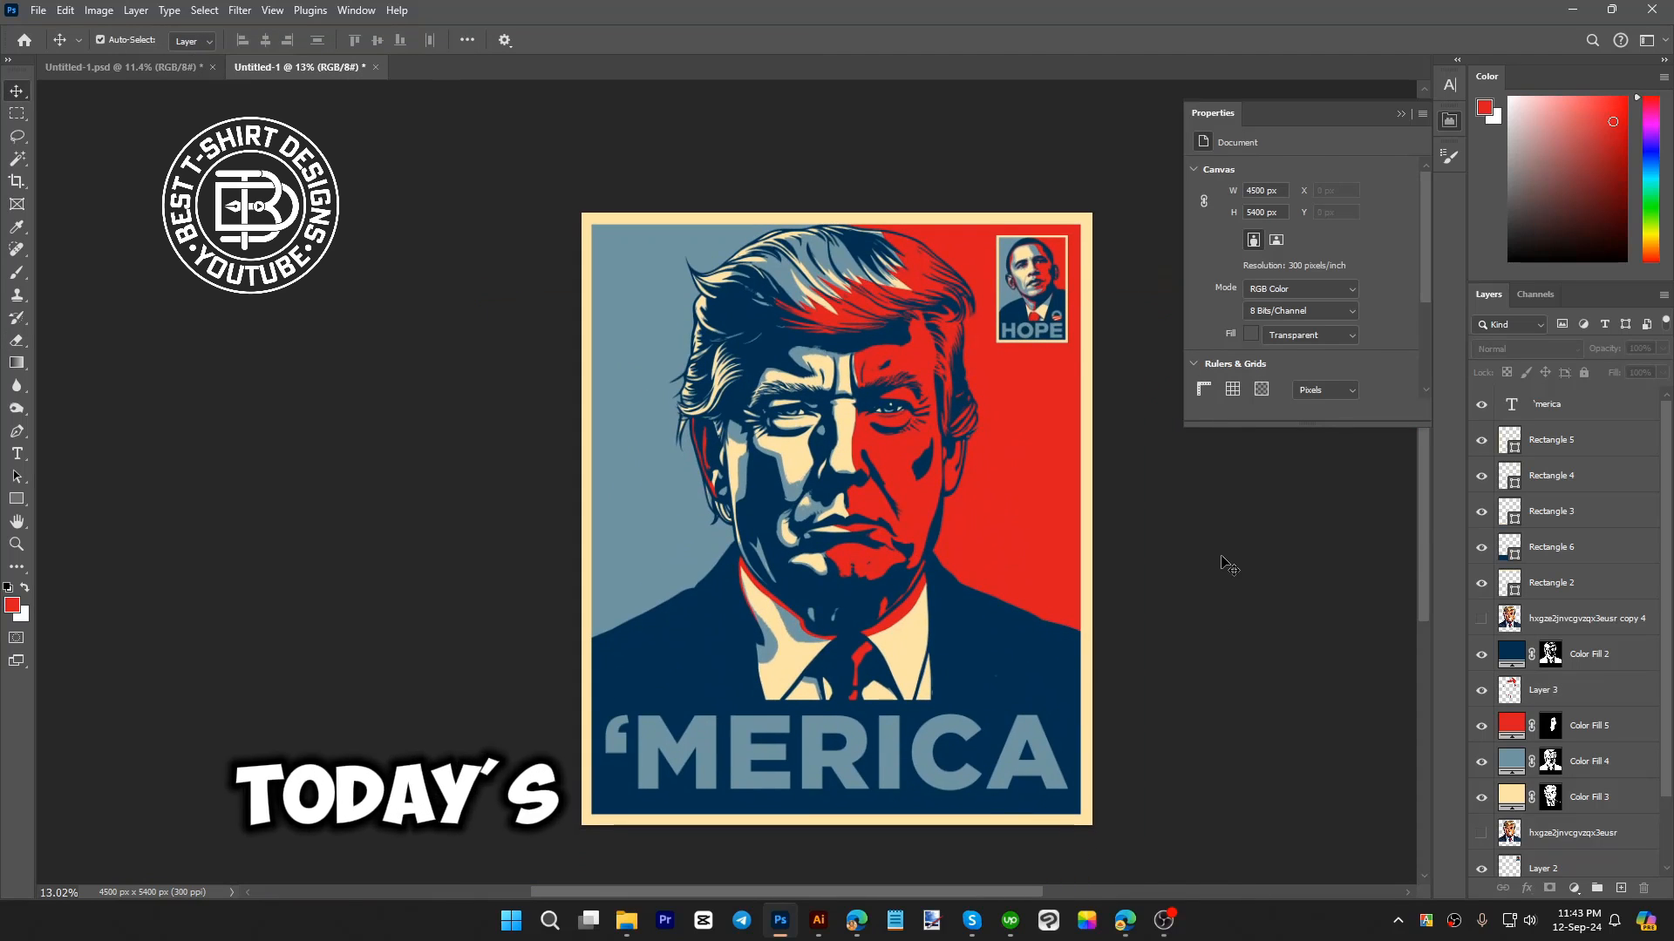